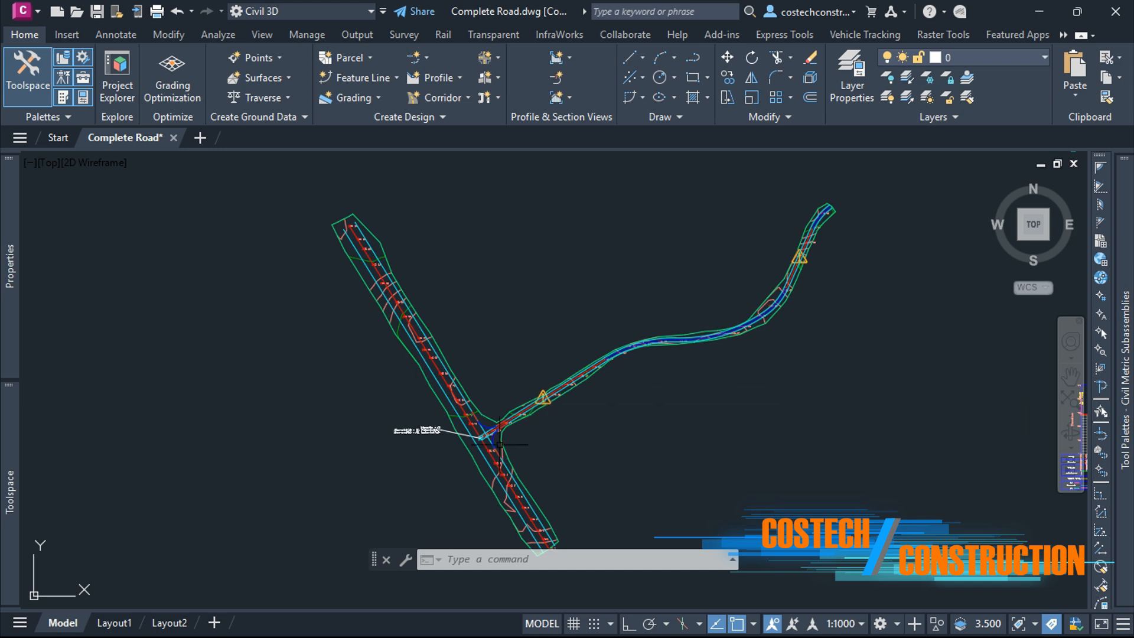
# Step: Examine the road design drawing, its list of design steps and the profile views around the intersection
pyautogui.scroll(10, 486, 485)
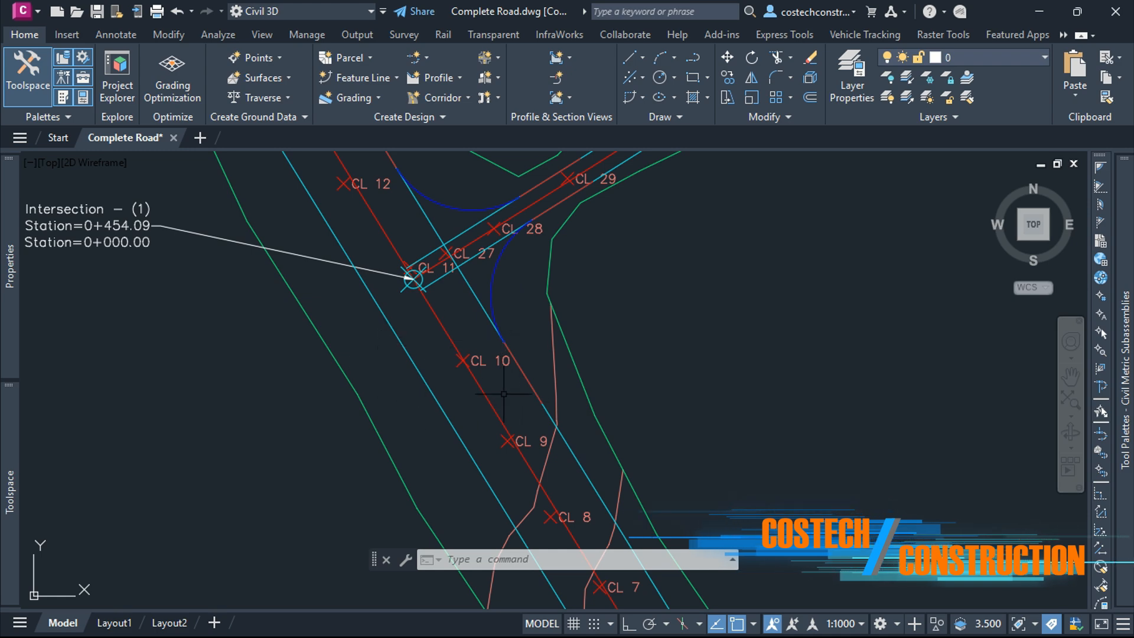
pyautogui.scroll(-8, 514, 401)
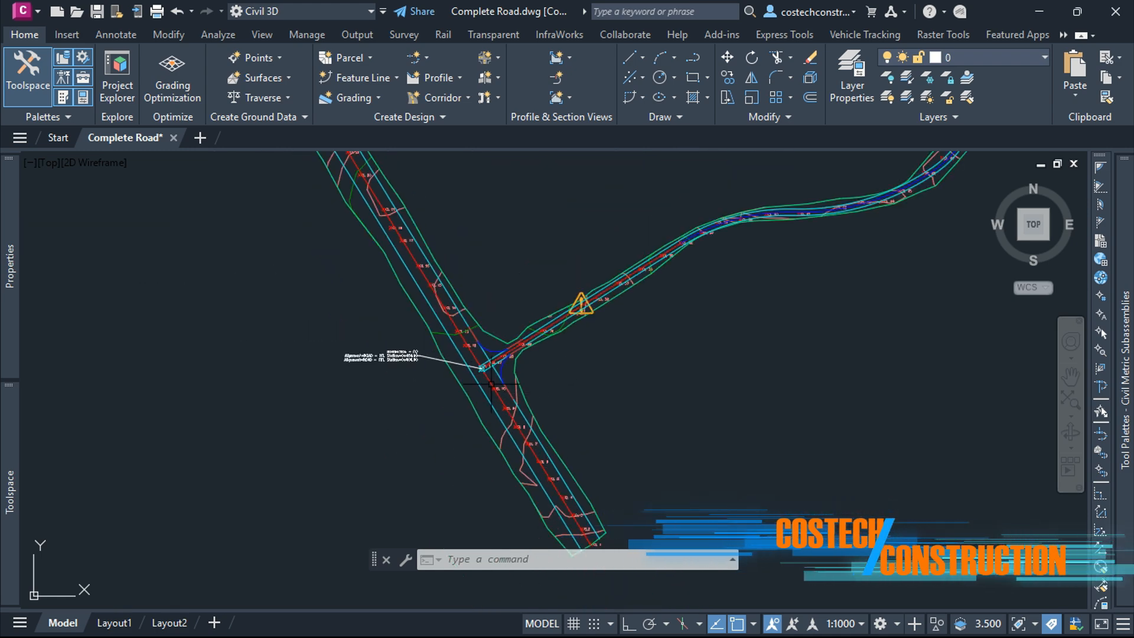
pyautogui.scroll(-10, 524, 351)
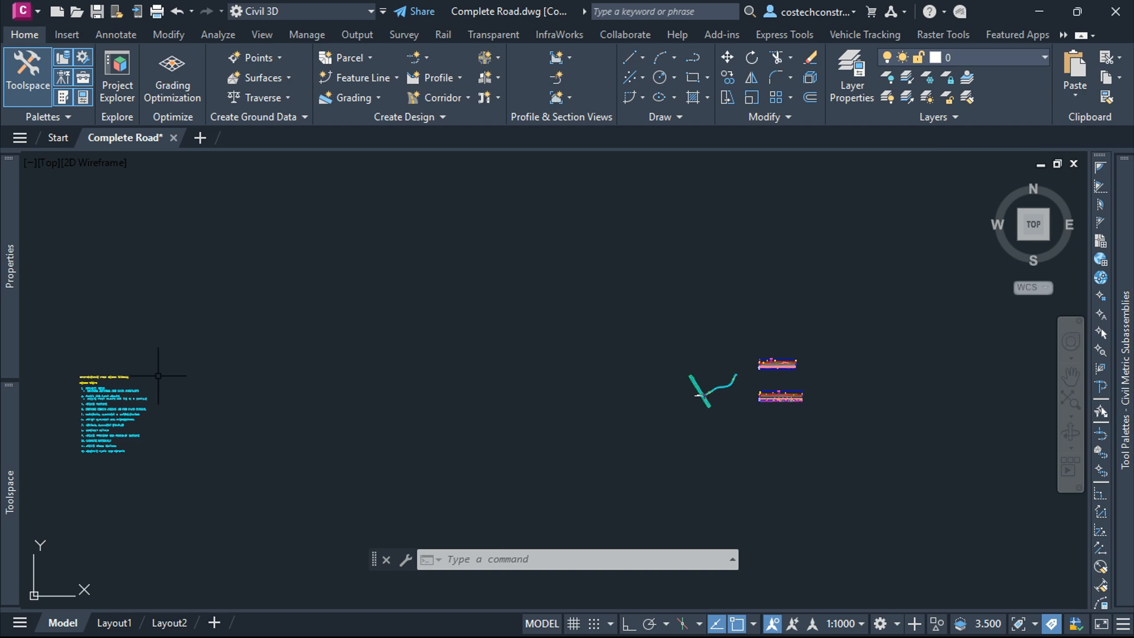
pyautogui.scroll(8, 65, 417)
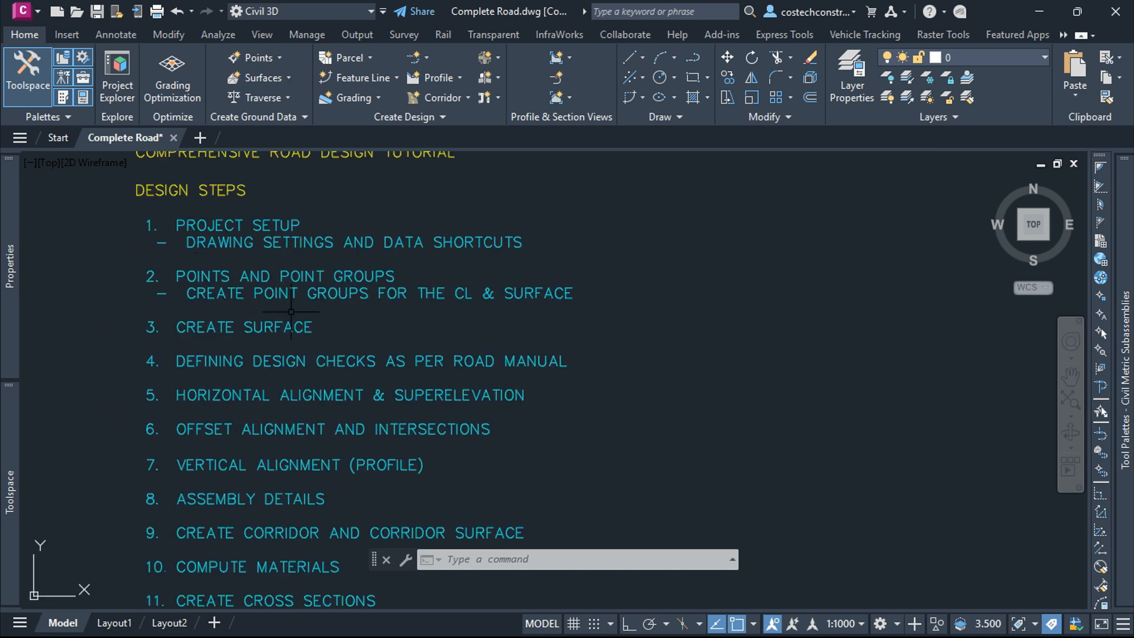
pyautogui.scroll(-3, 248, 285)
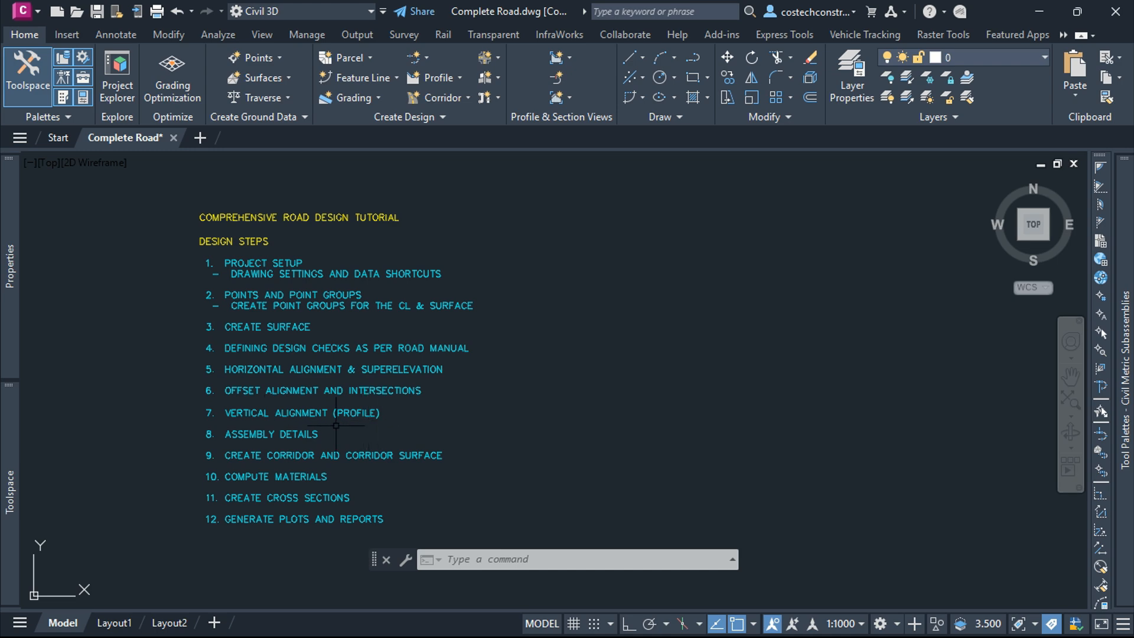
pyautogui.scroll(-8, 337, 425)
pyautogui.scroll(2, 914, 387)
pyautogui.scroll(6, 915, 387)
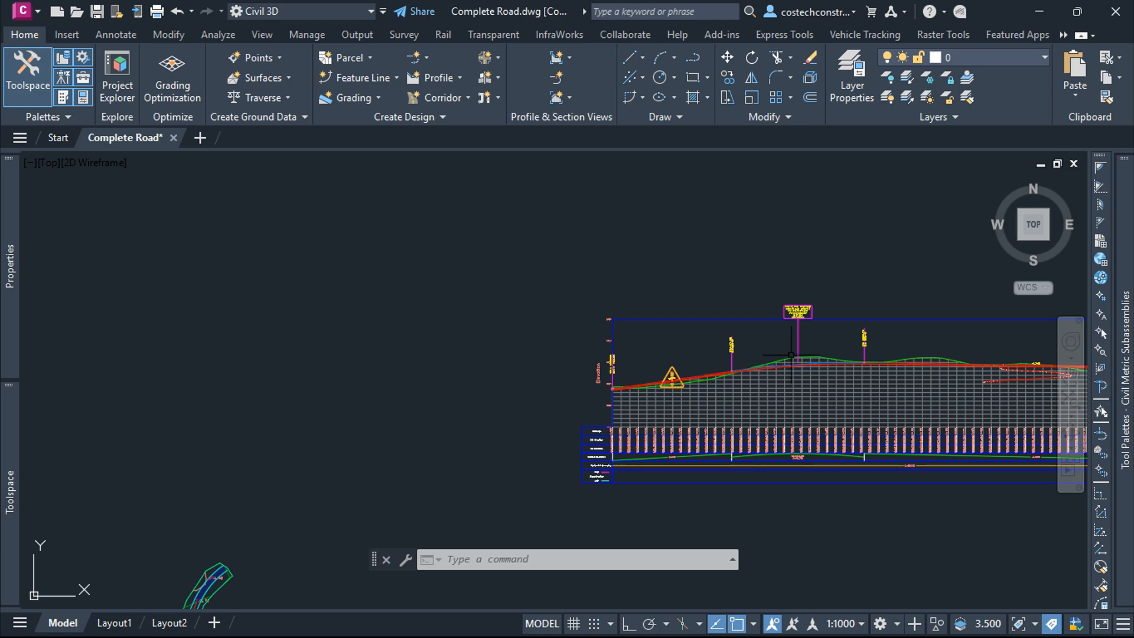
pyautogui.scroll(5, 792, 355)
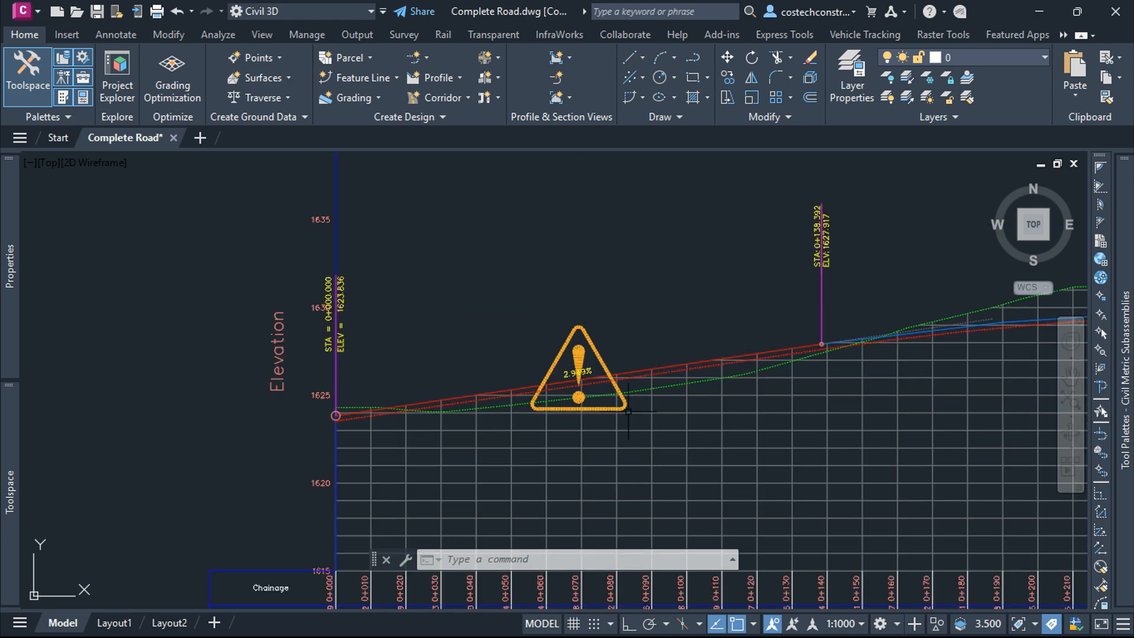
pyautogui.scroll(-6, 628, 410)
pyautogui.scroll(6, 634, 366)
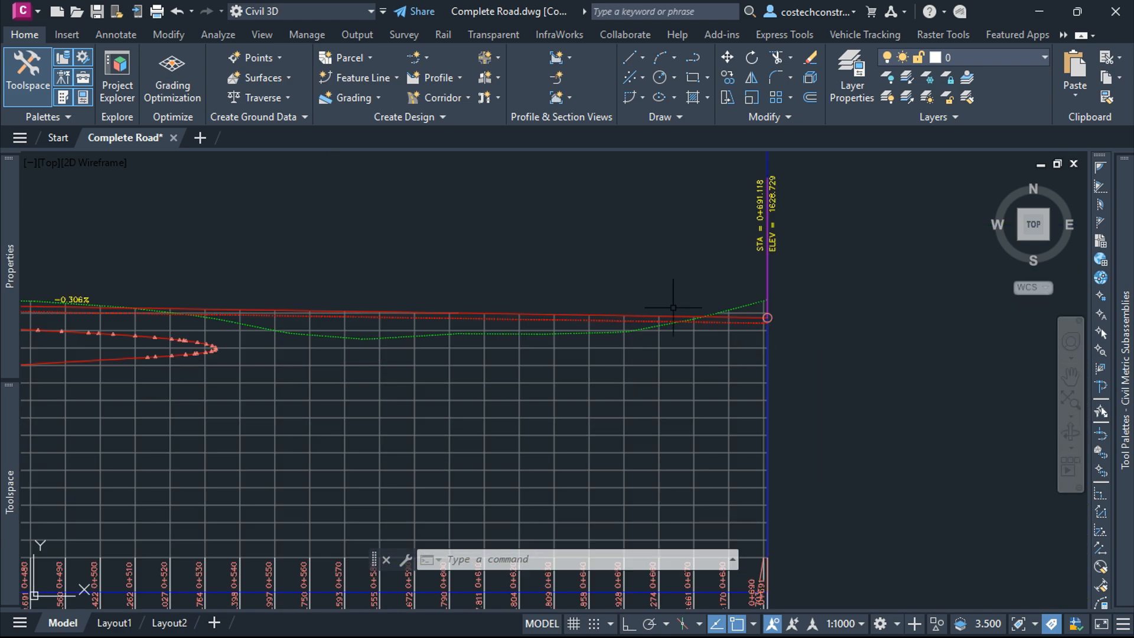
pyautogui.scroll(-8, 673, 308)
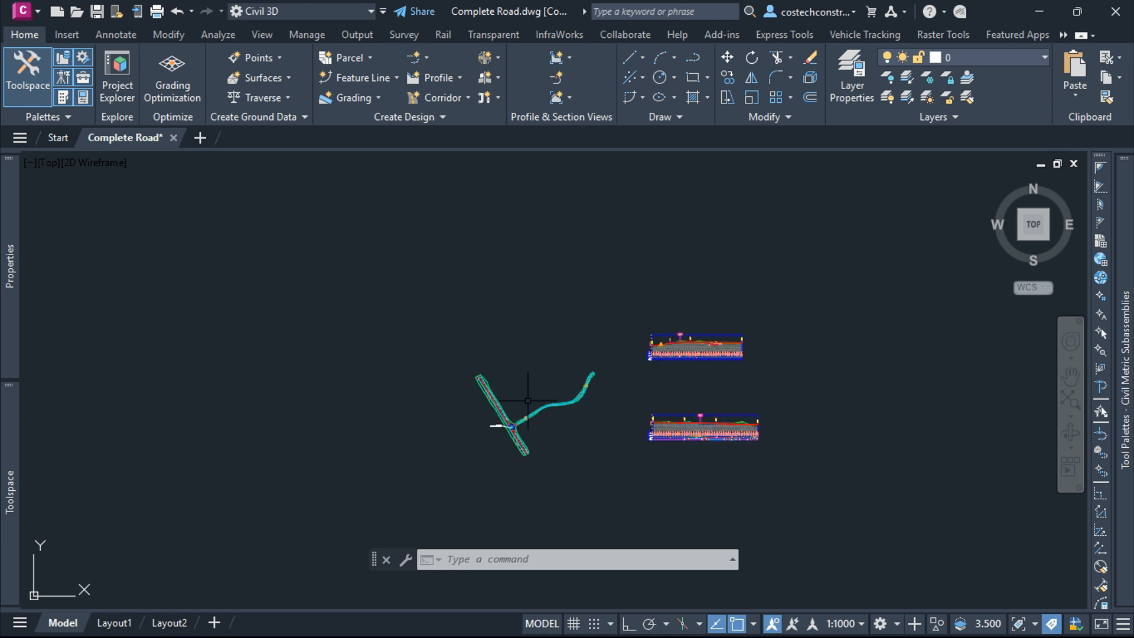
pyautogui.scroll(6, 528, 401)
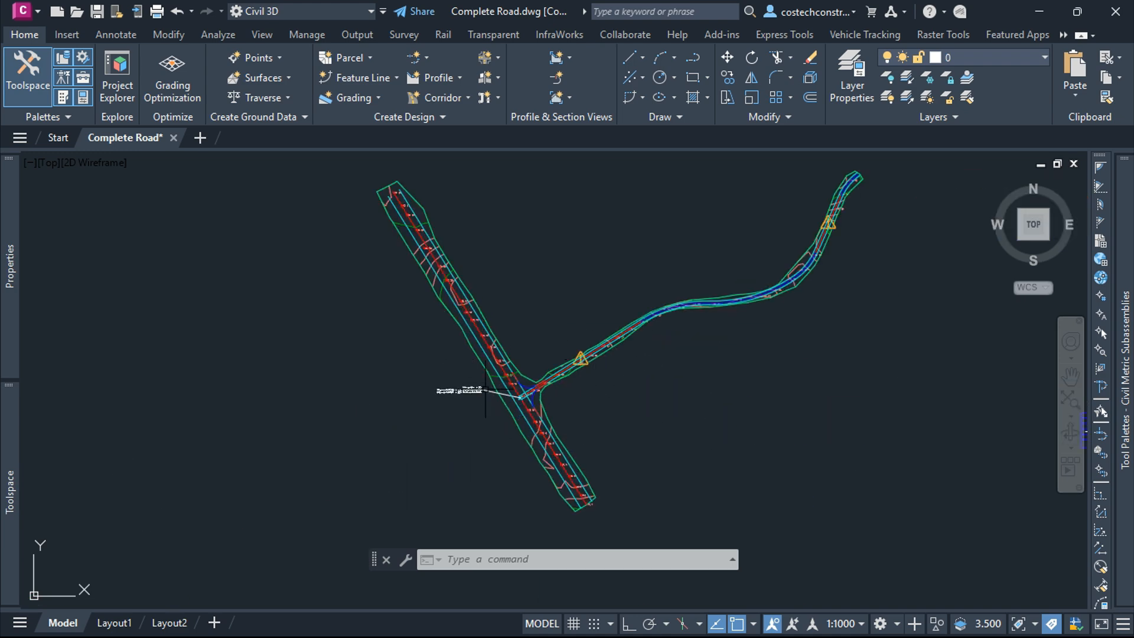
pyautogui.scroll(3, 532, 425)
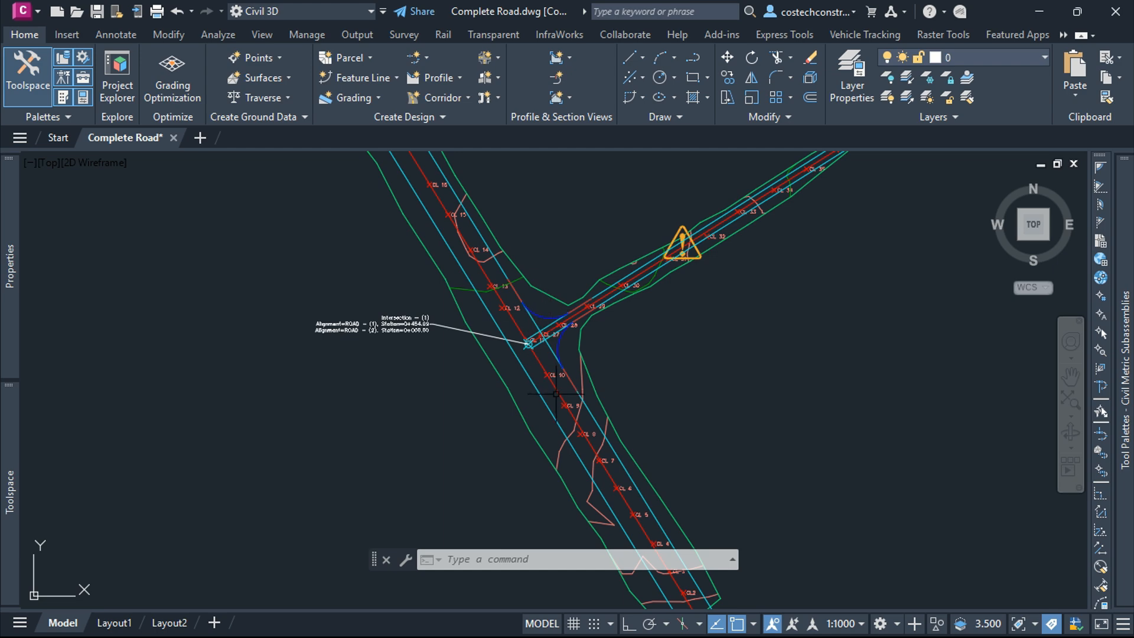
pyautogui.scroll(-7, 490, 192)
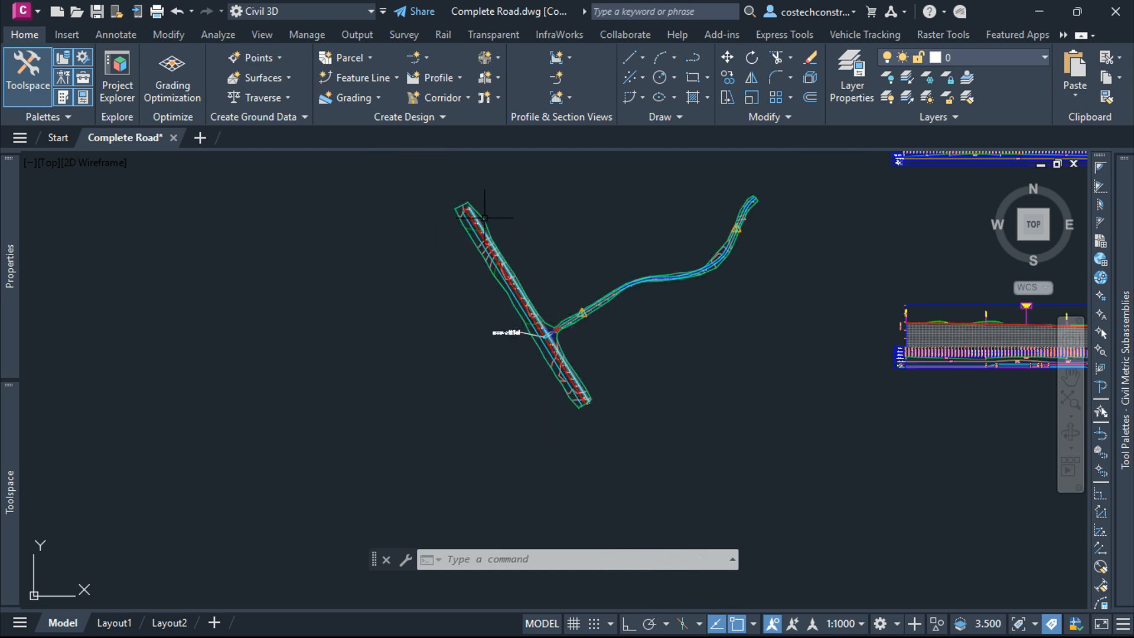
pyautogui.scroll(6, 546, 295)
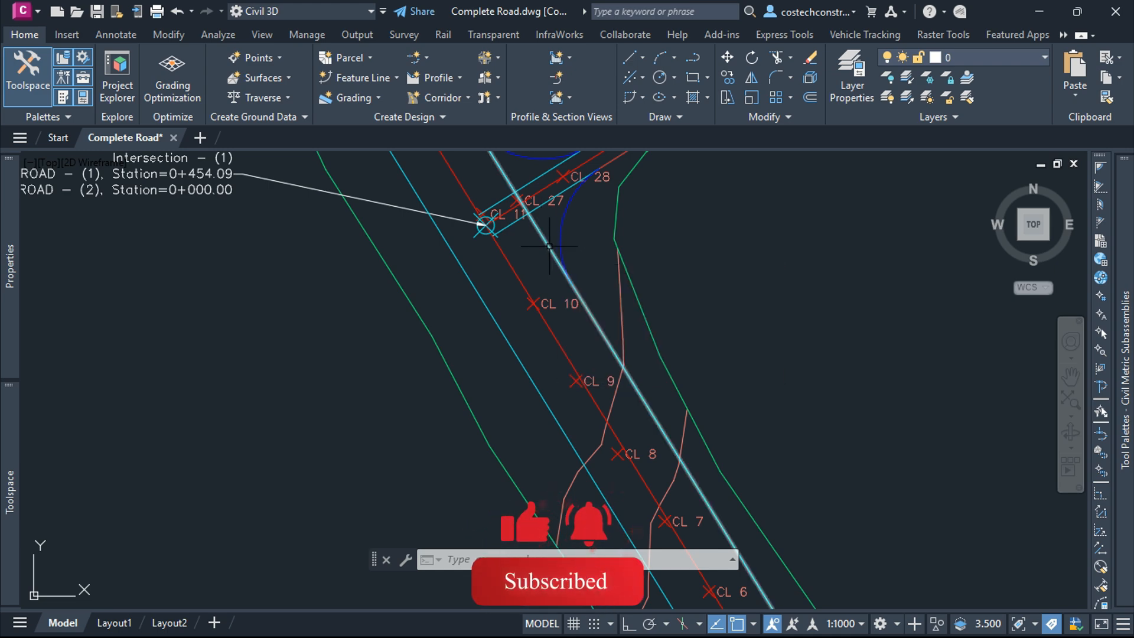
# Step: Inspect the offset alignments running along the main road near the intersection
pyautogui.moveTo(483, 301)
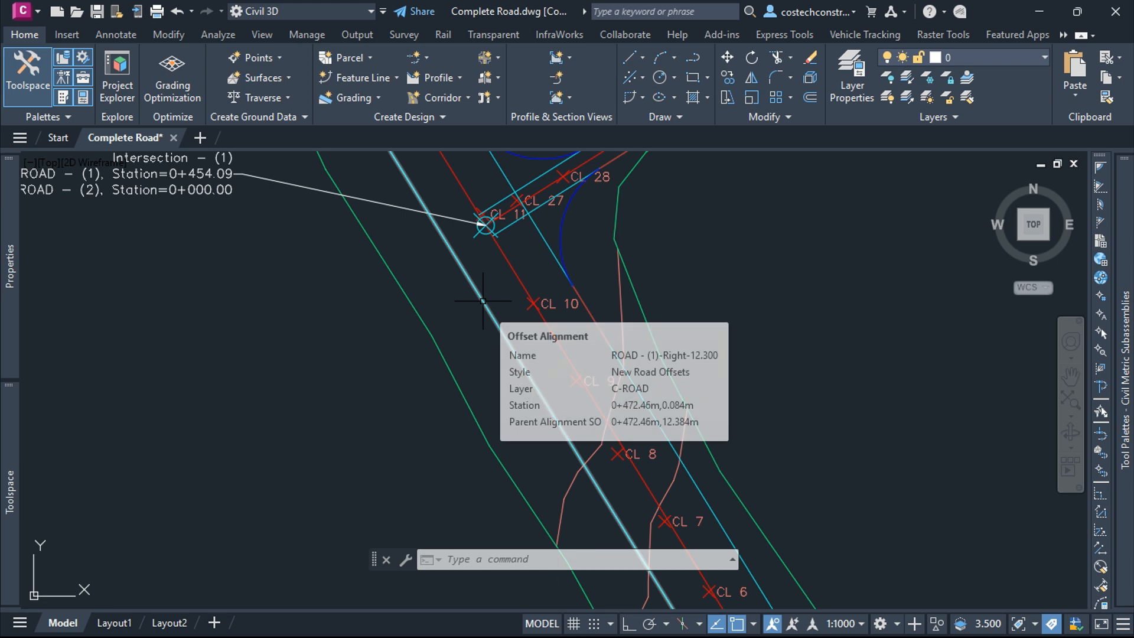
pyautogui.scroll(-5, 567, 377)
pyautogui.scroll(-2, 567, 377)
pyautogui.scroll(8, 454, 251)
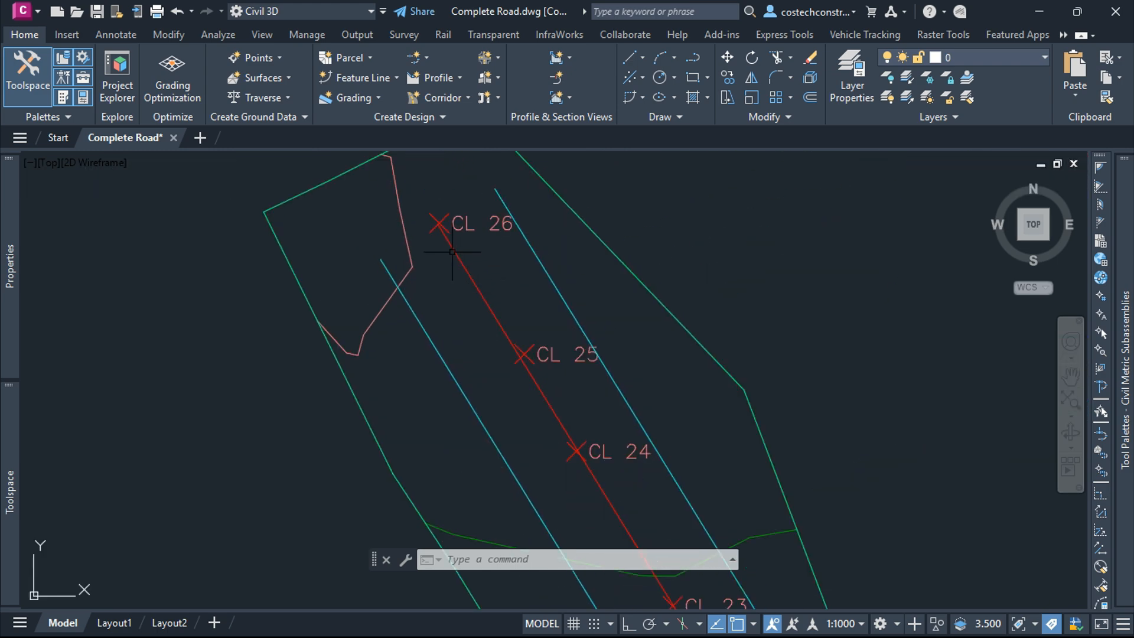
pyautogui.moveTo(471, 276)
pyautogui.click(464, 277)
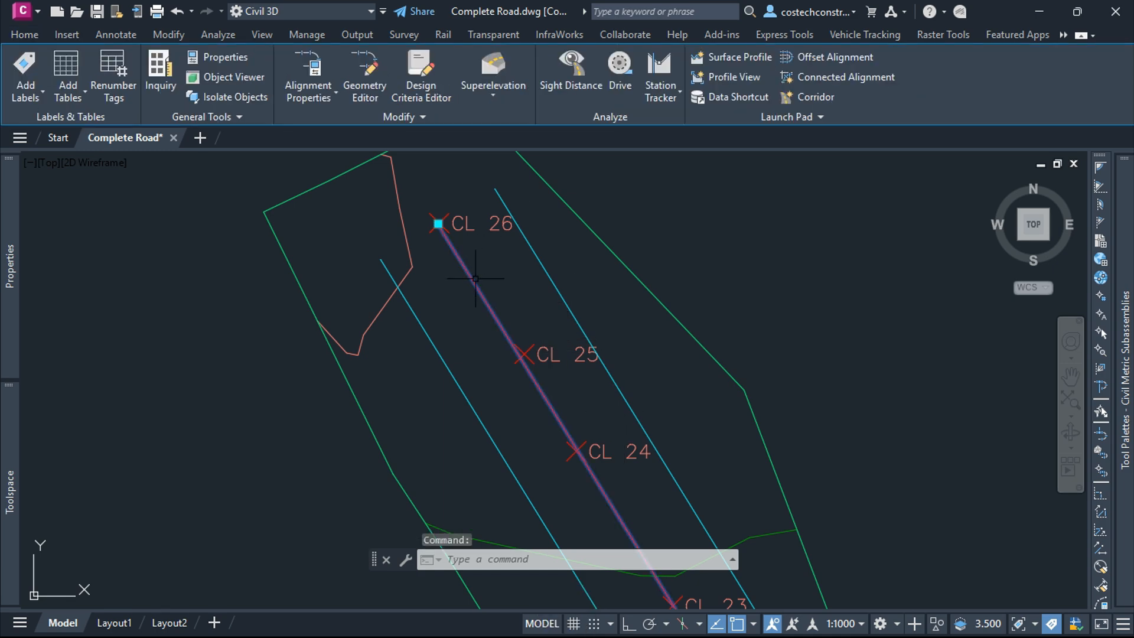
pyautogui.click(426, 118)
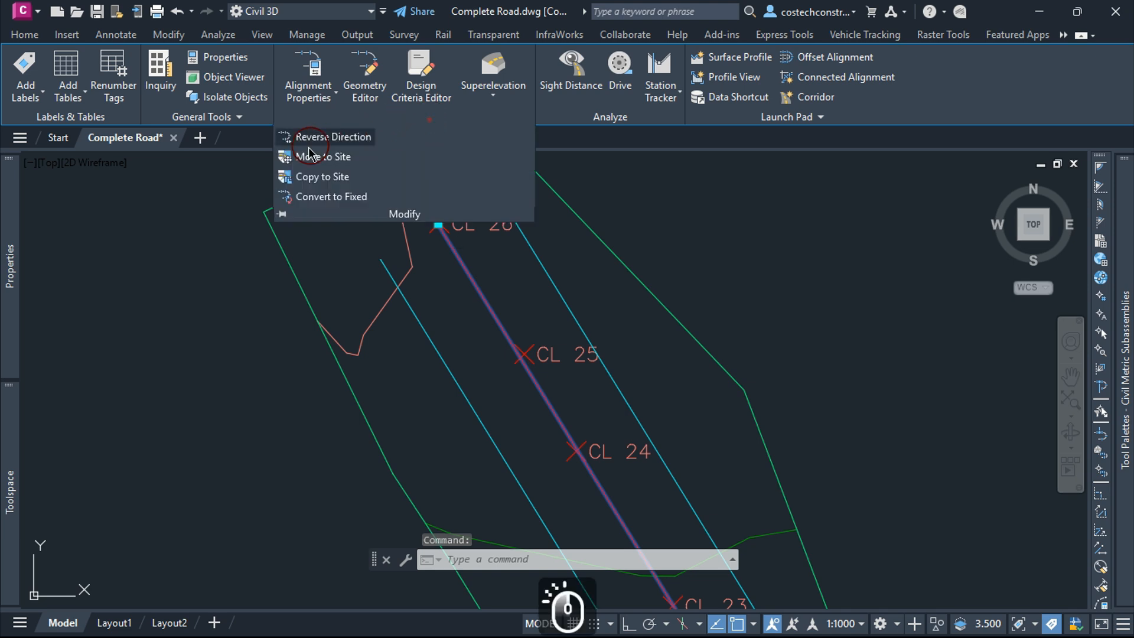
pyautogui.click(340, 138)
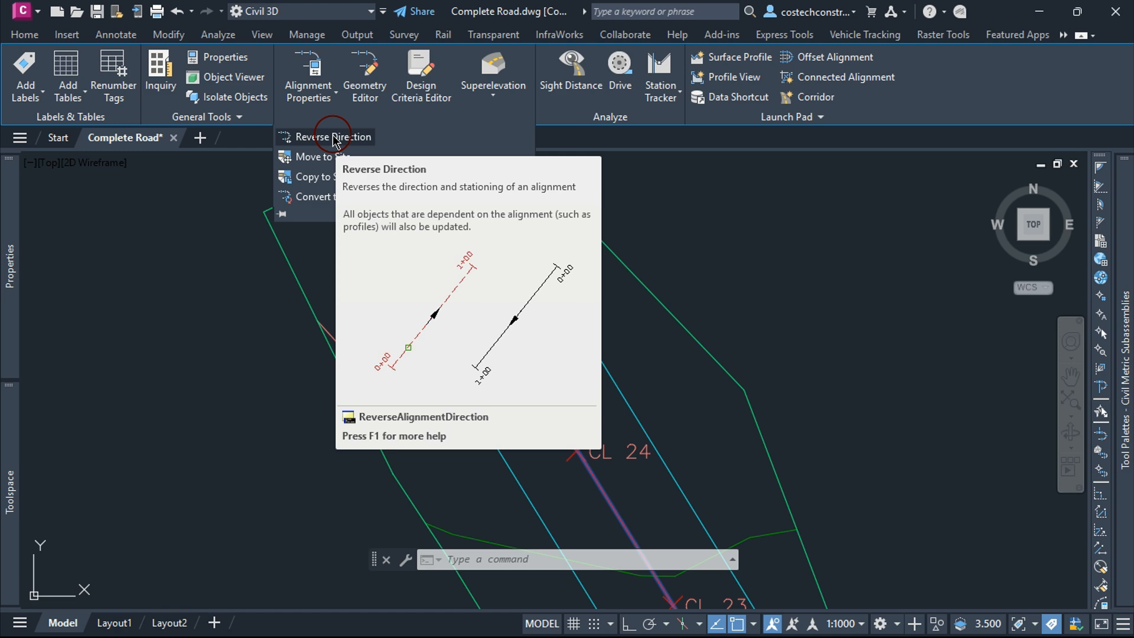
pyautogui.press('Escape')
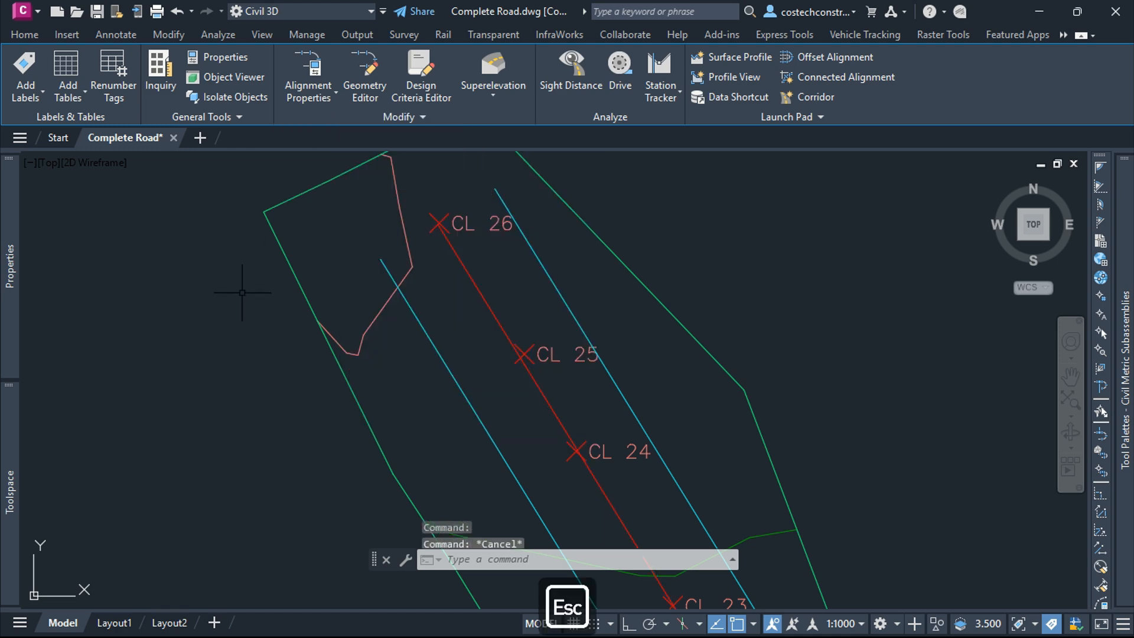
# Step: Inspect the offset alignments and curb return curves where the two roads meet
pyautogui.scroll(-6, 388, 257)
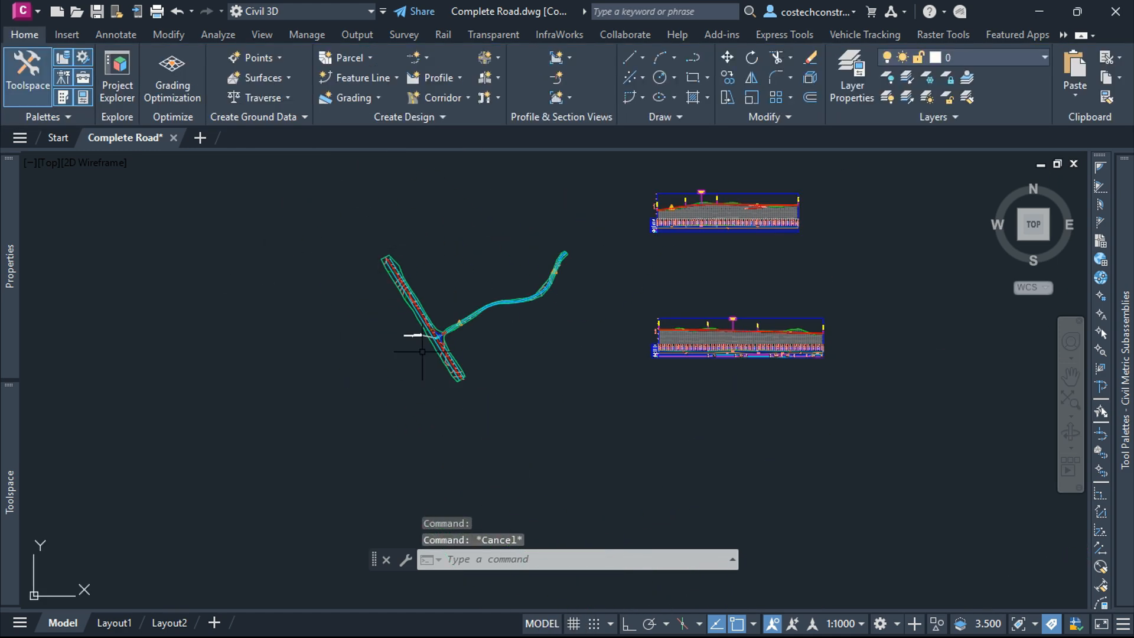
pyautogui.scroll(7, 456, 380)
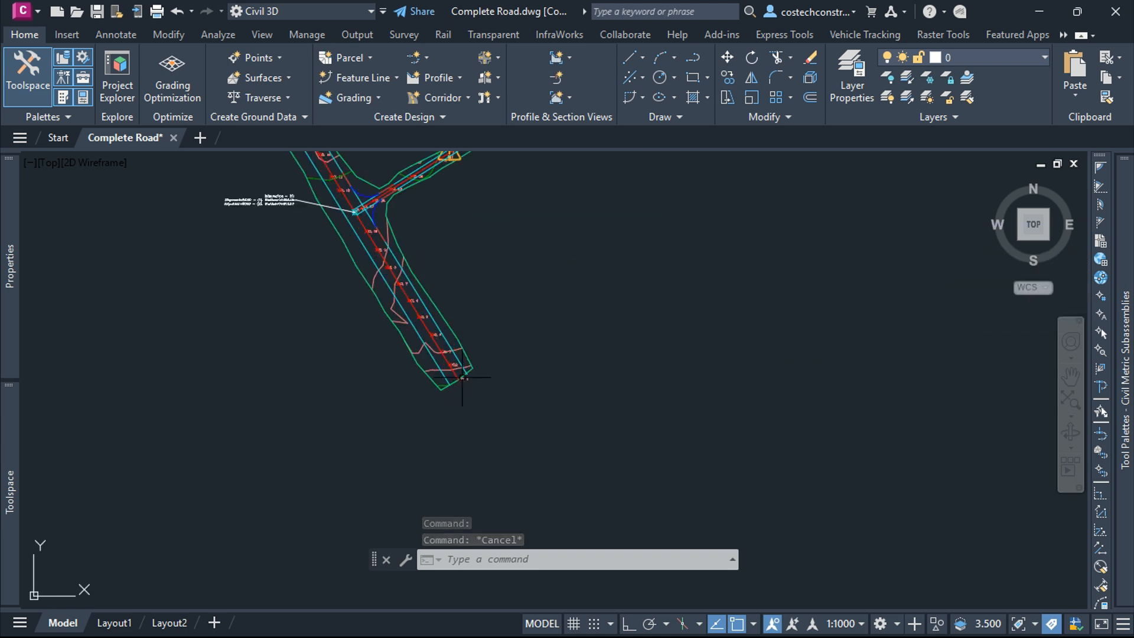
pyautogui.scroll(-6, 441, 373)
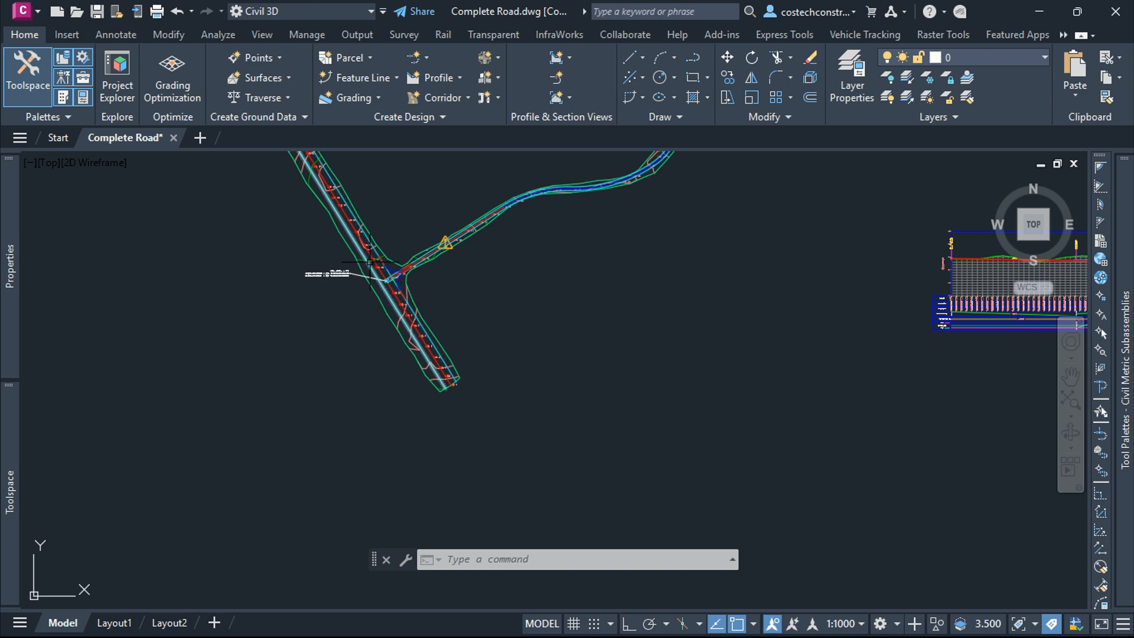
pyautogui.scroll(7, 370, 260)
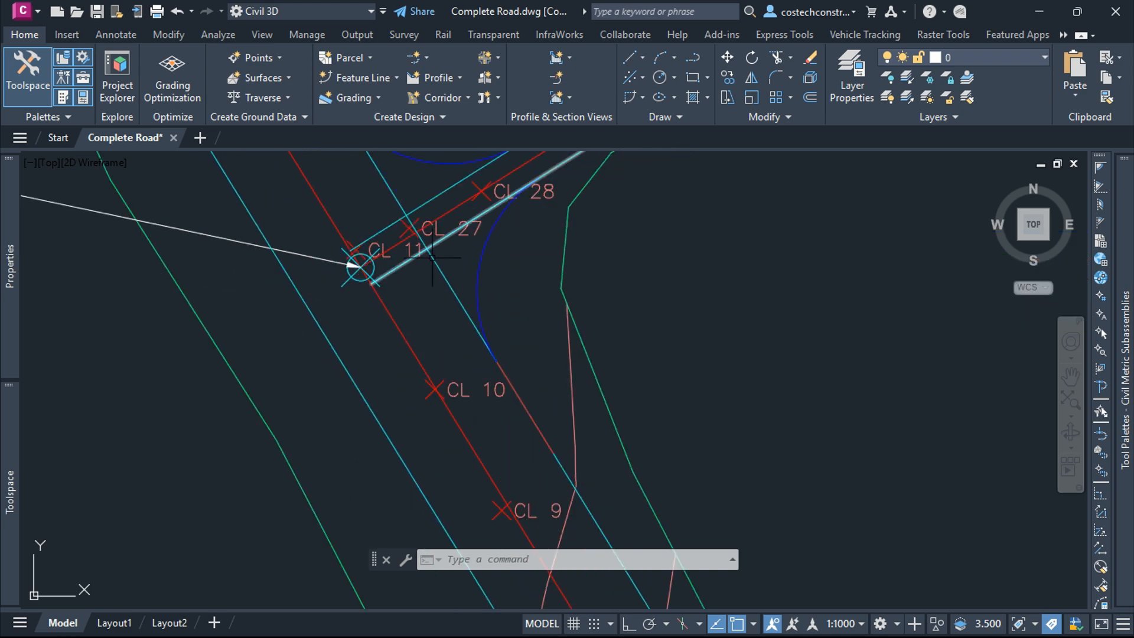
pyautogui.scroll(-2, 451, 292)
pyautogui.scroll(5, 419, 260)
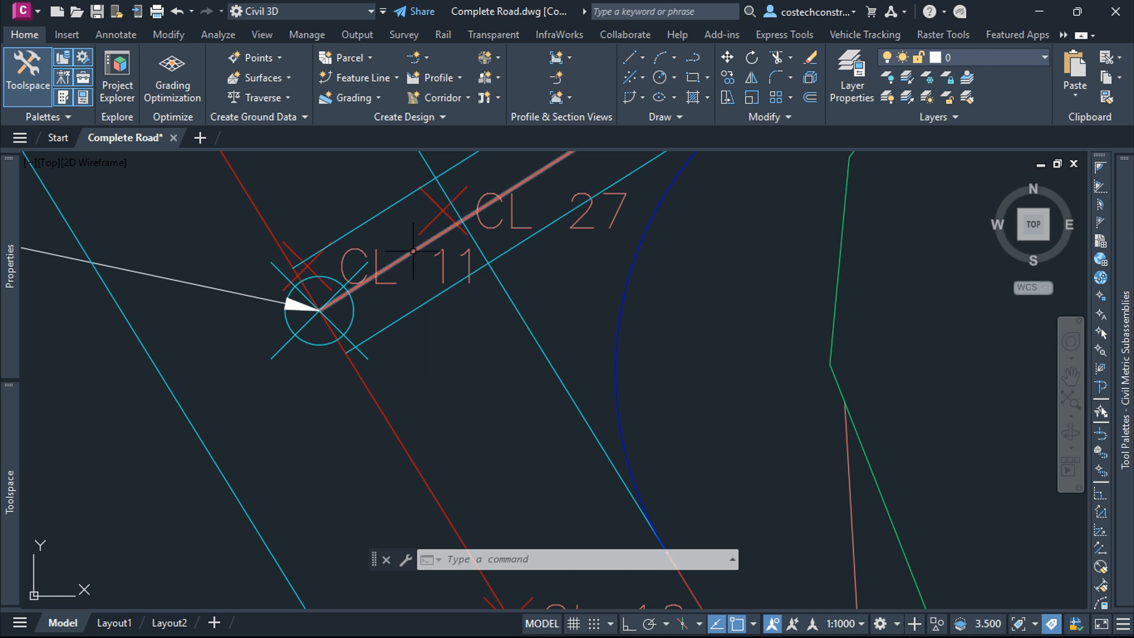
pyautogui.scroll(-3, 412, 263)
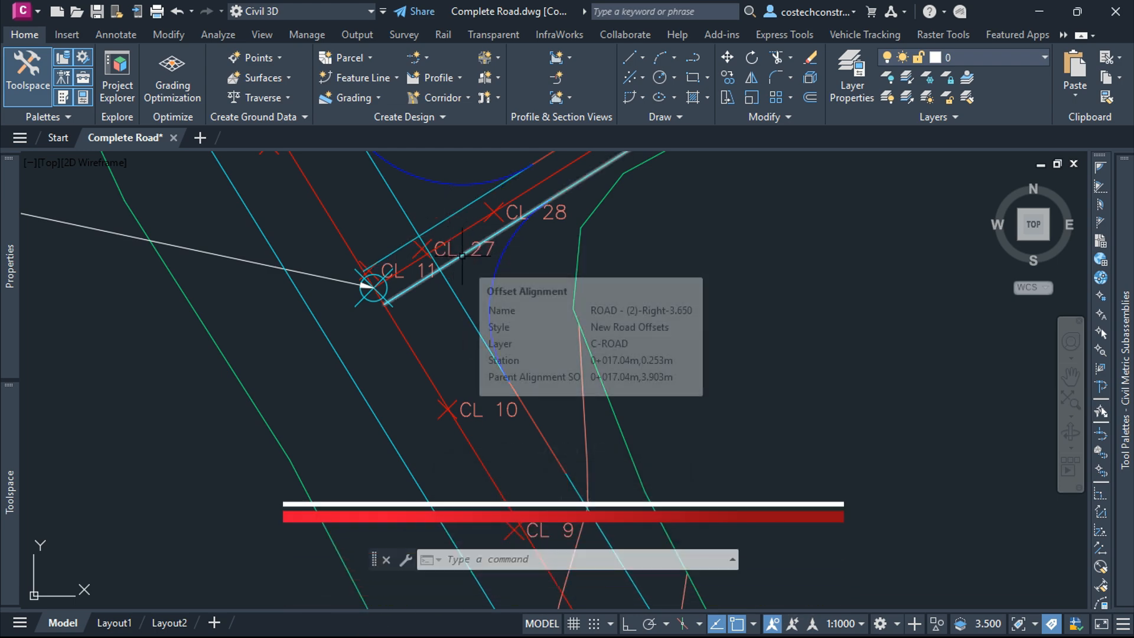
pyautogui.scroll(-5, 508, 235)
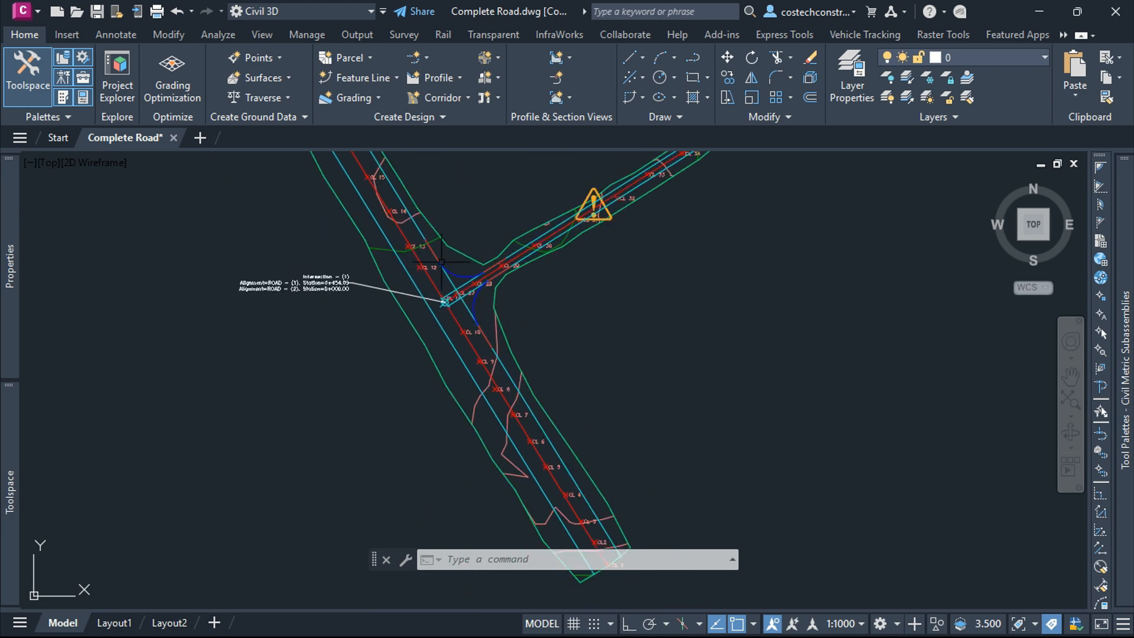
pyautogui.scroll(4, 442, 262)
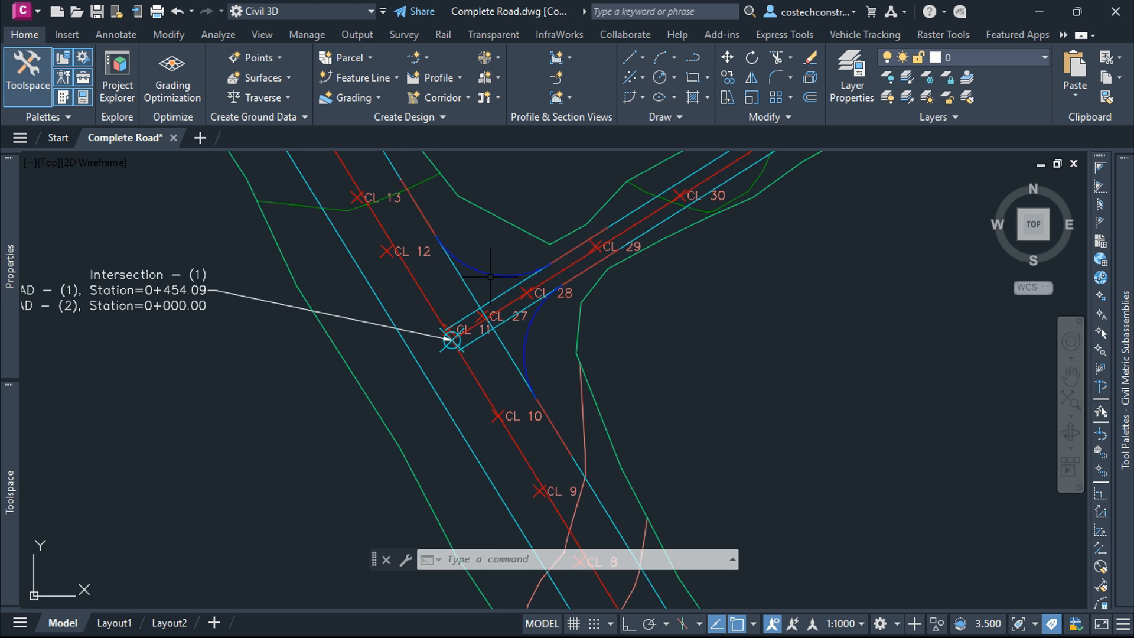
# Step: Rename the upper connected curb return alignment to Left Curb Return and copy that name
pyautogui.click(497, 274)
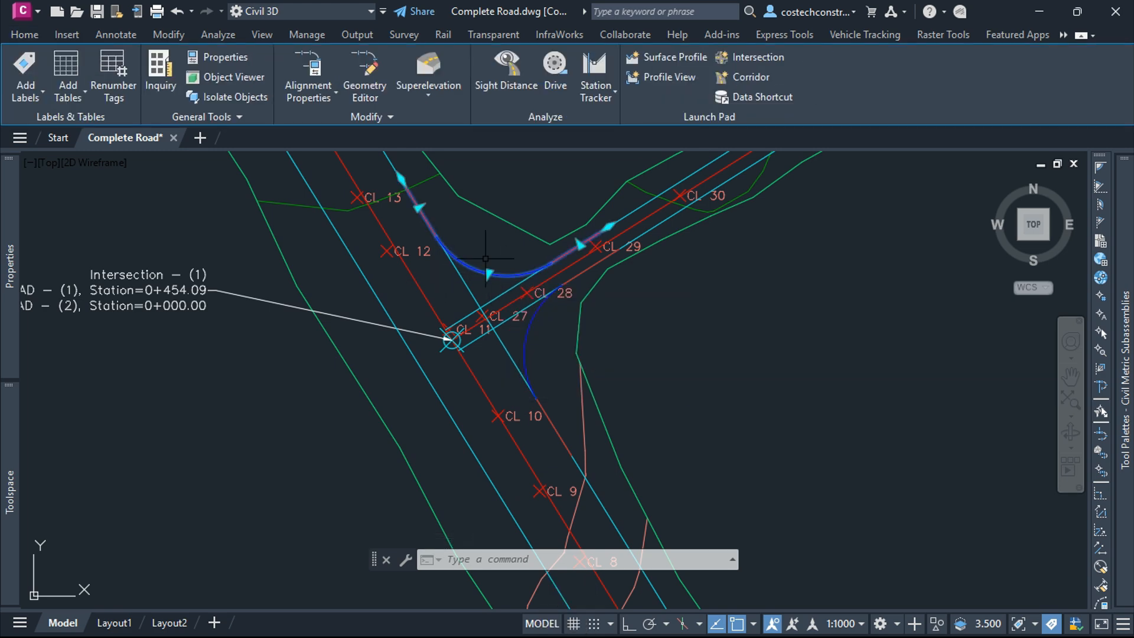
pyautogui.click(308, 74)
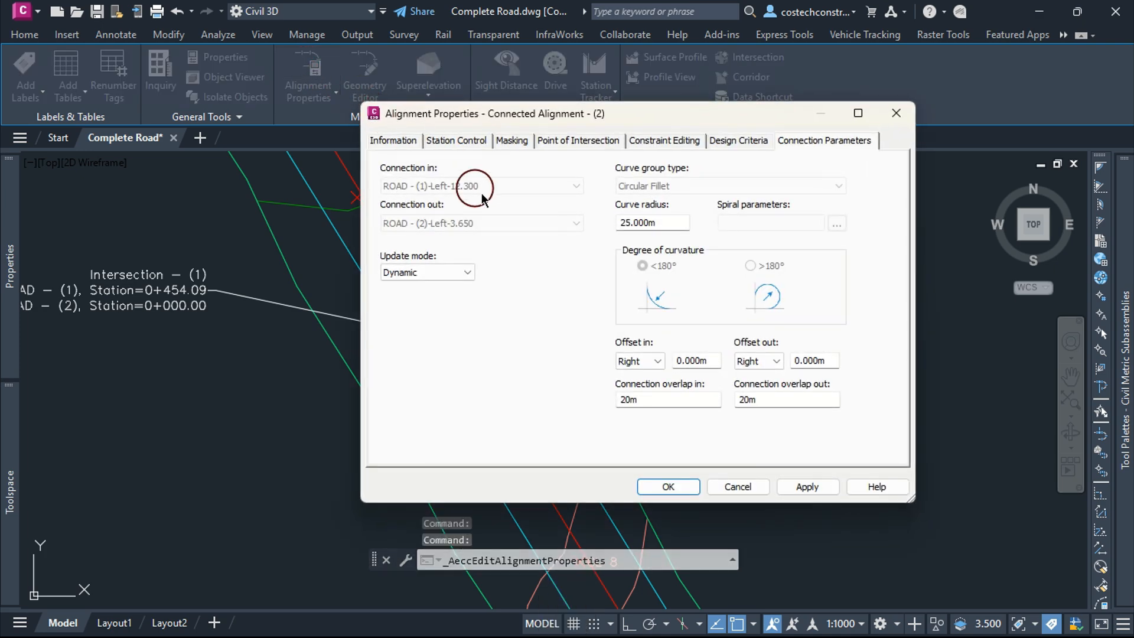
pyautogui.click(398, 142)
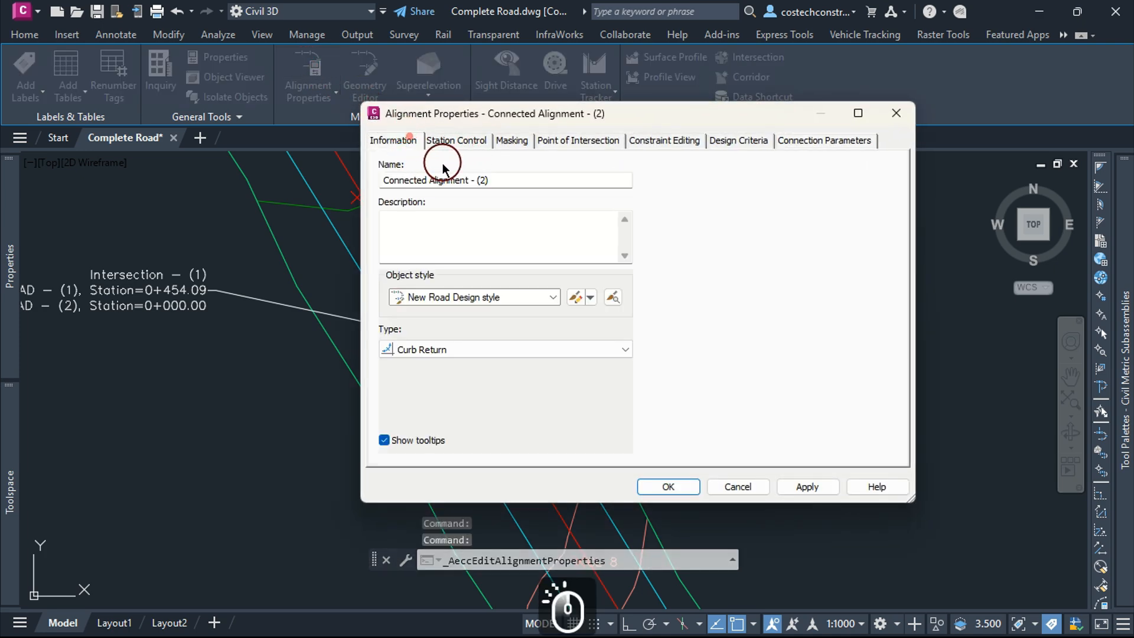
pyautogui.moveTo(506, 181); pyautogui.dragTo(347, 205)
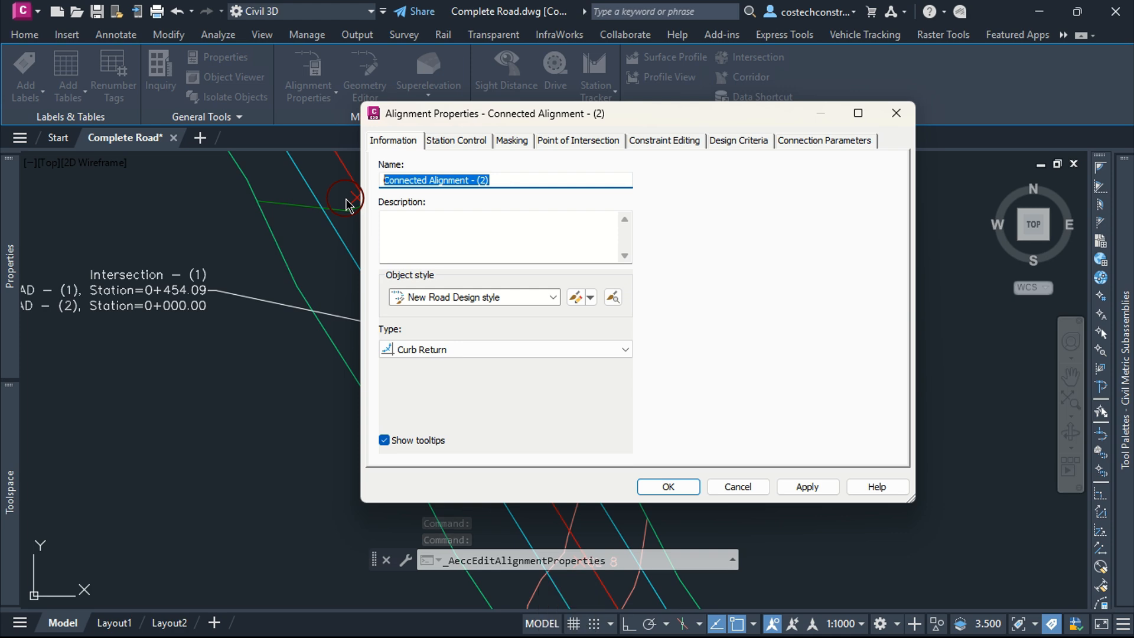
pyautogui.write('Left Cu')
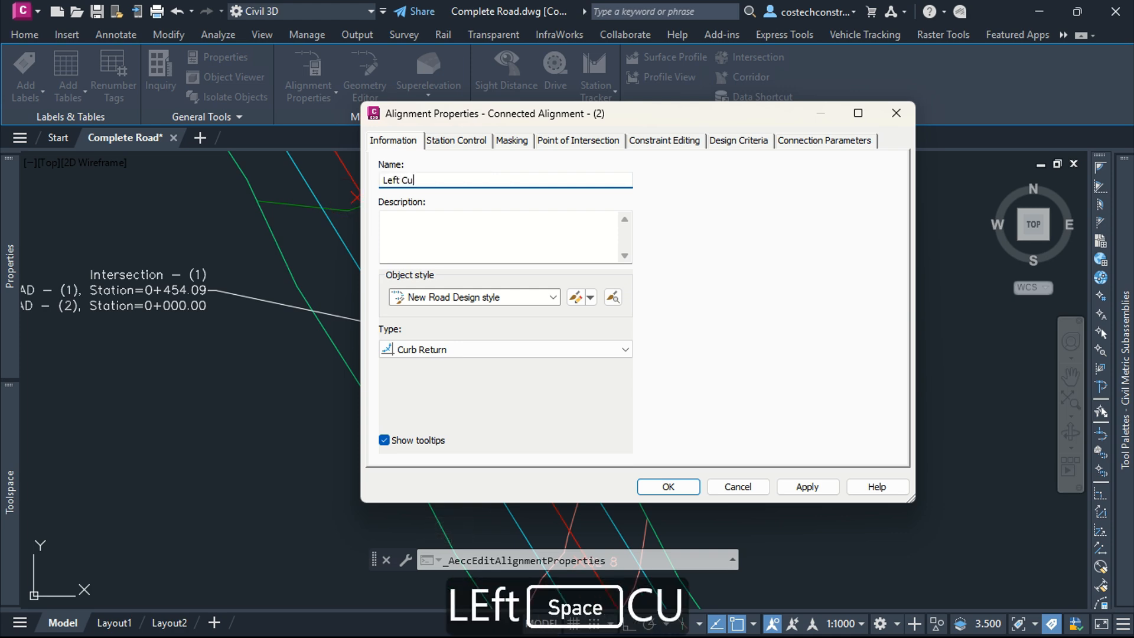
pyautogui.write('rb Return')
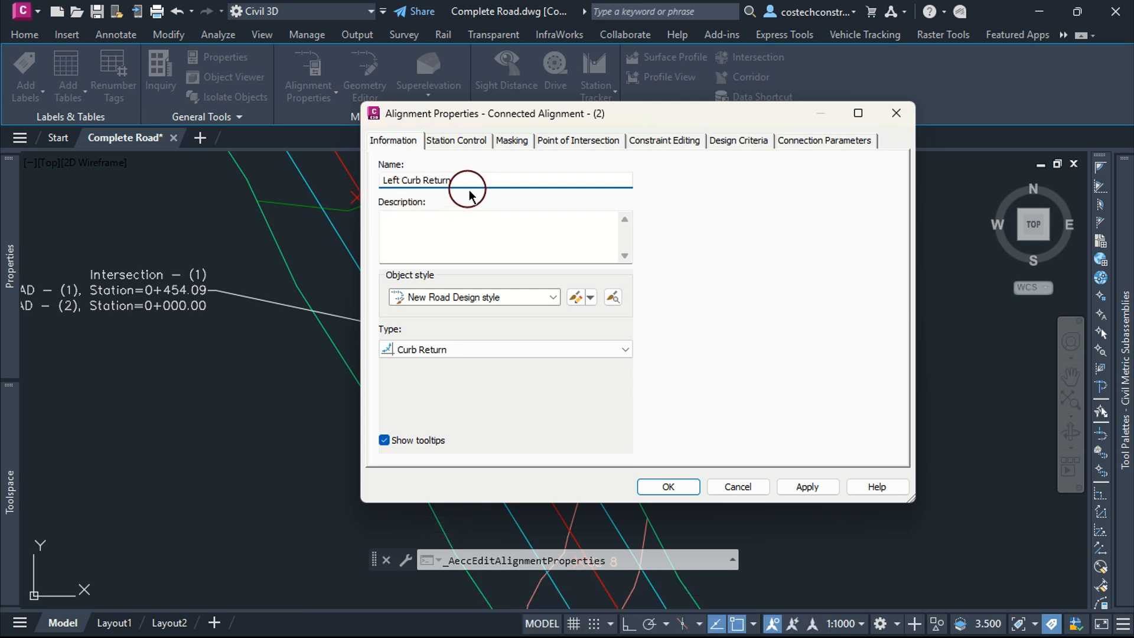
pyautogui.moveTo(470, 182); pyautogui.dragTo(328, 189)
pyautogui.hotkey('ctrl', 'c')
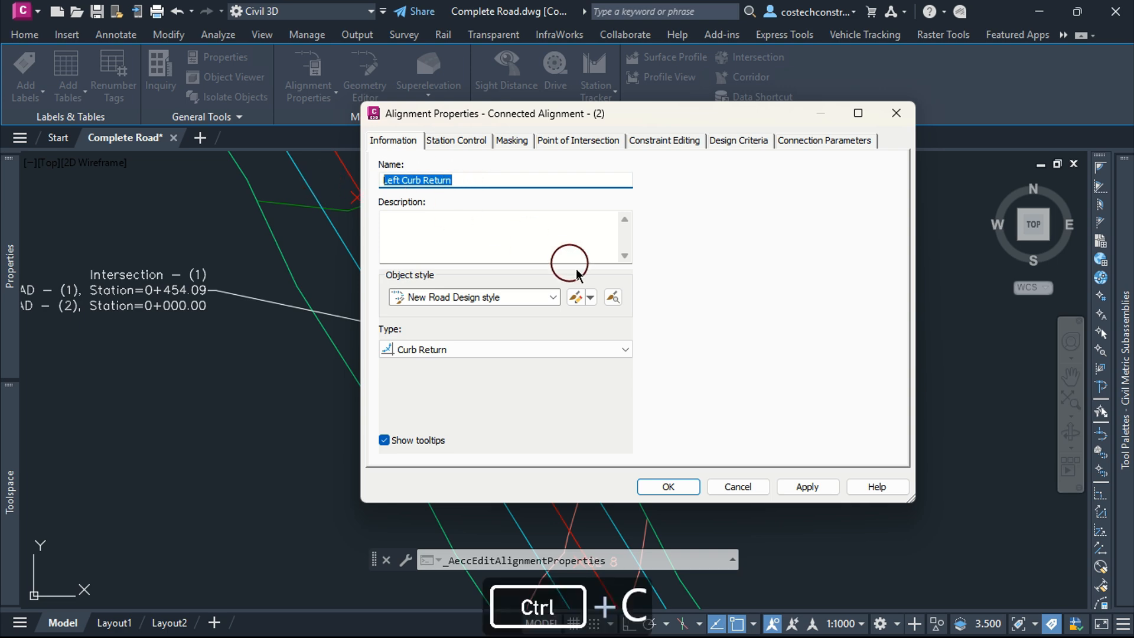
pyautogui.click(805, 486)
pyautogui.click(668, 485)
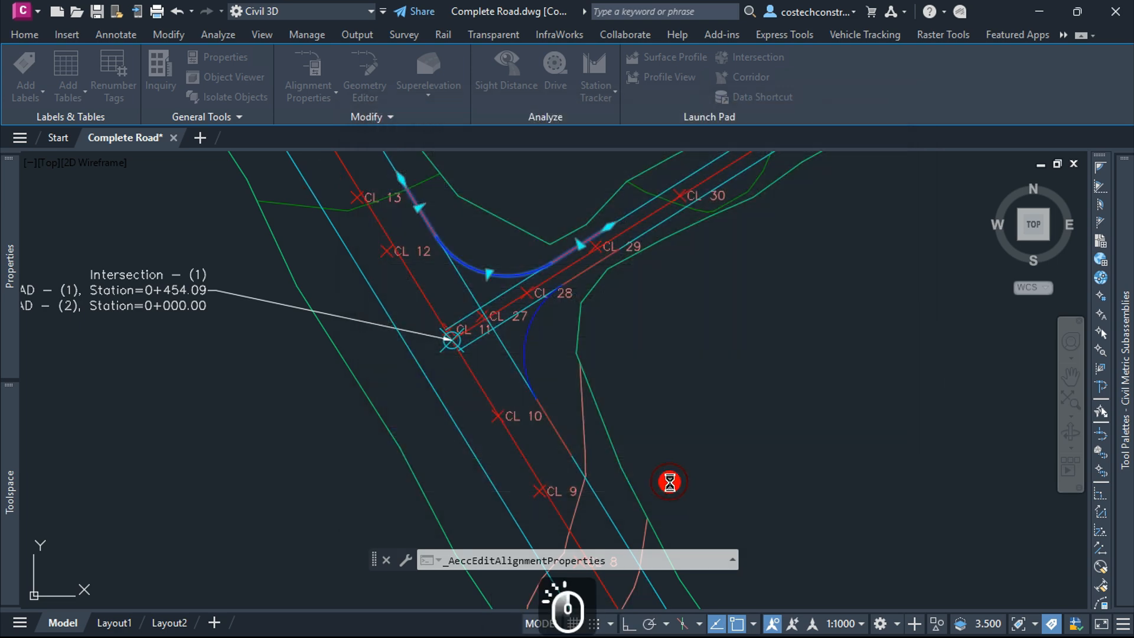
pyautogui.press('Escape')
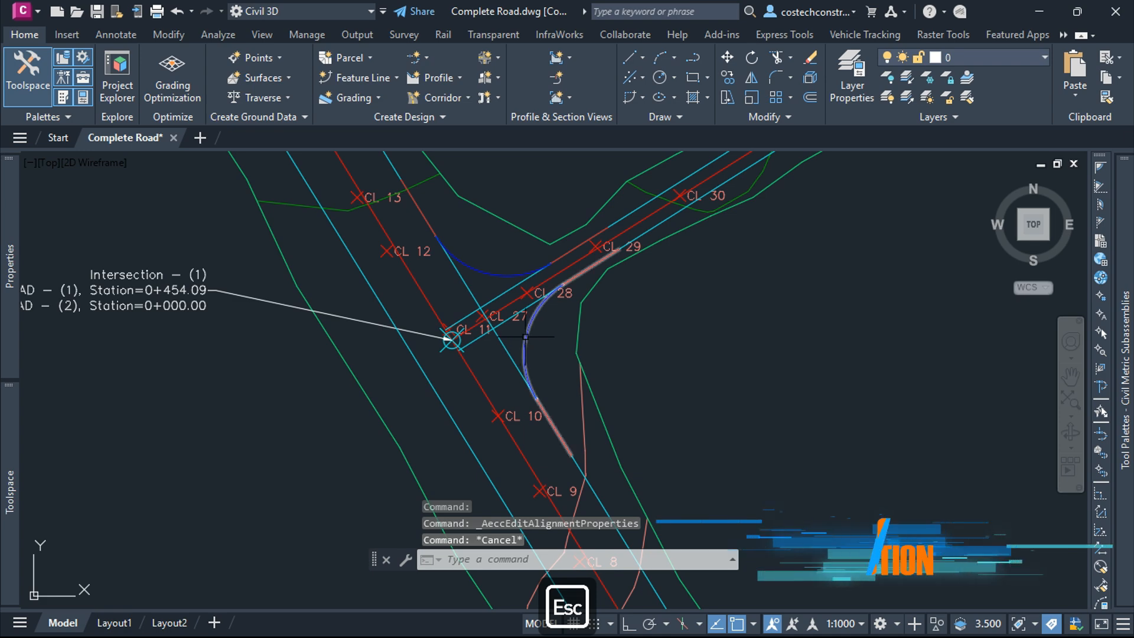
# Step: Rename the lower connected curb return alignment to Right Curb Return, reviewing its connection parameters and design criteria
pyautogui.click(526, 337)
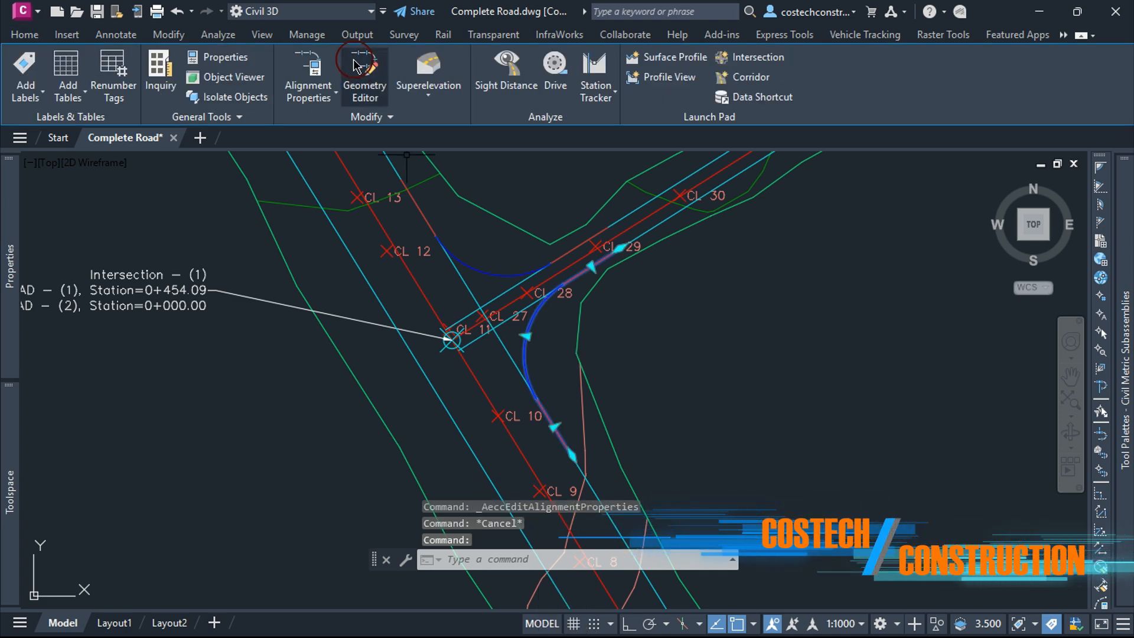
pyautogui.click(306, 69)
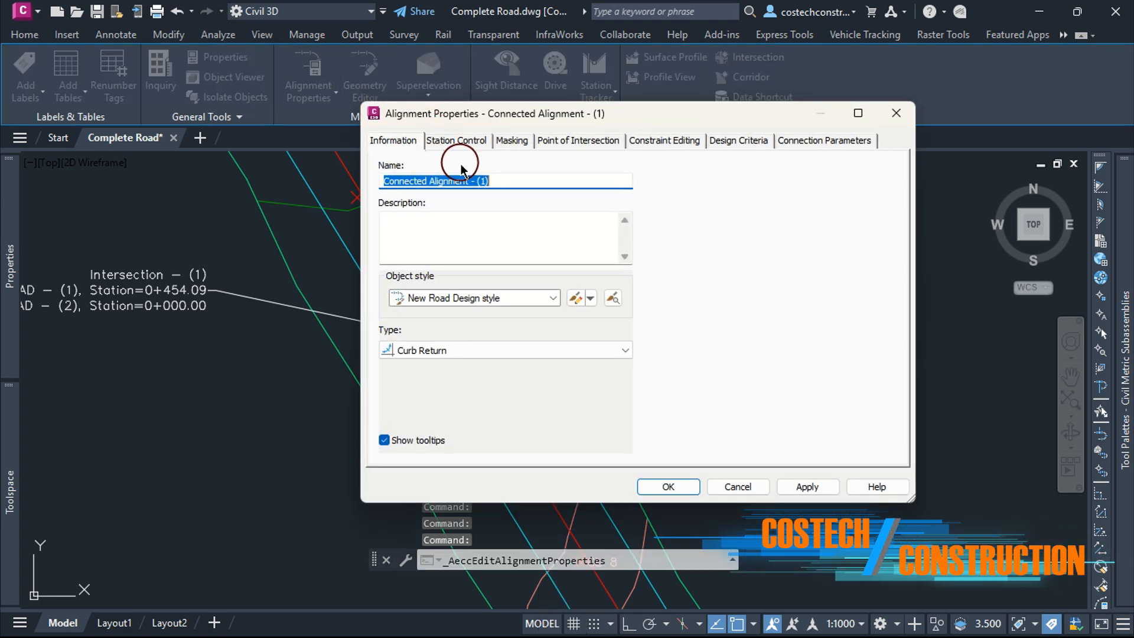
pyautogui.hotkey('ctrl', 'v')
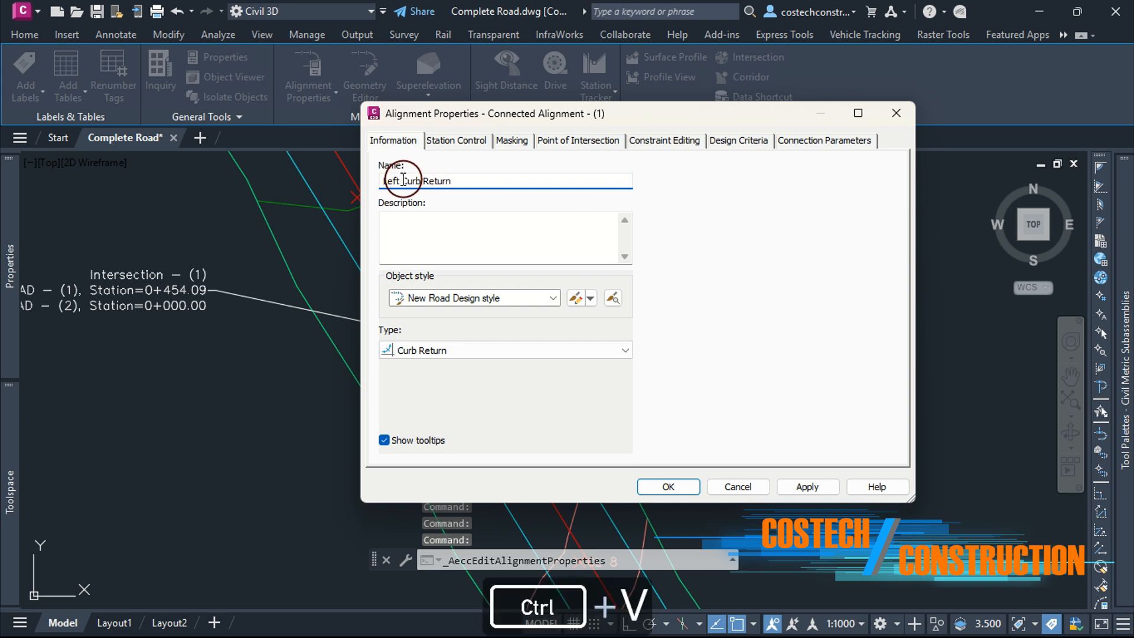
pyautogui.doubleClick(402, 180)
pyautogui.write('Right')
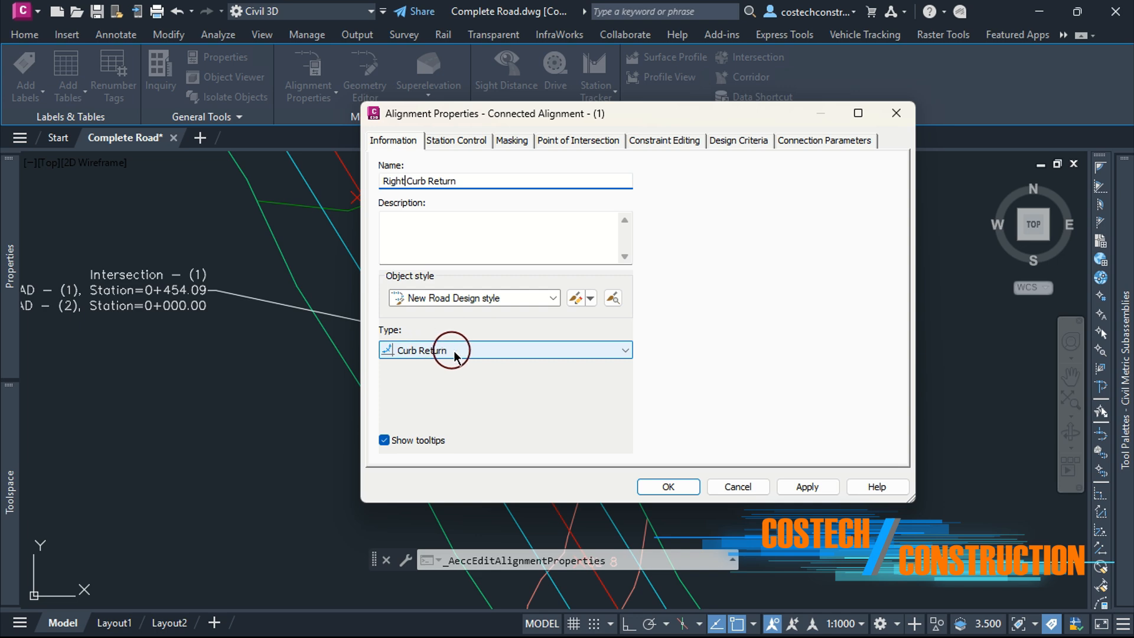
pyautogui.click(807, 486)
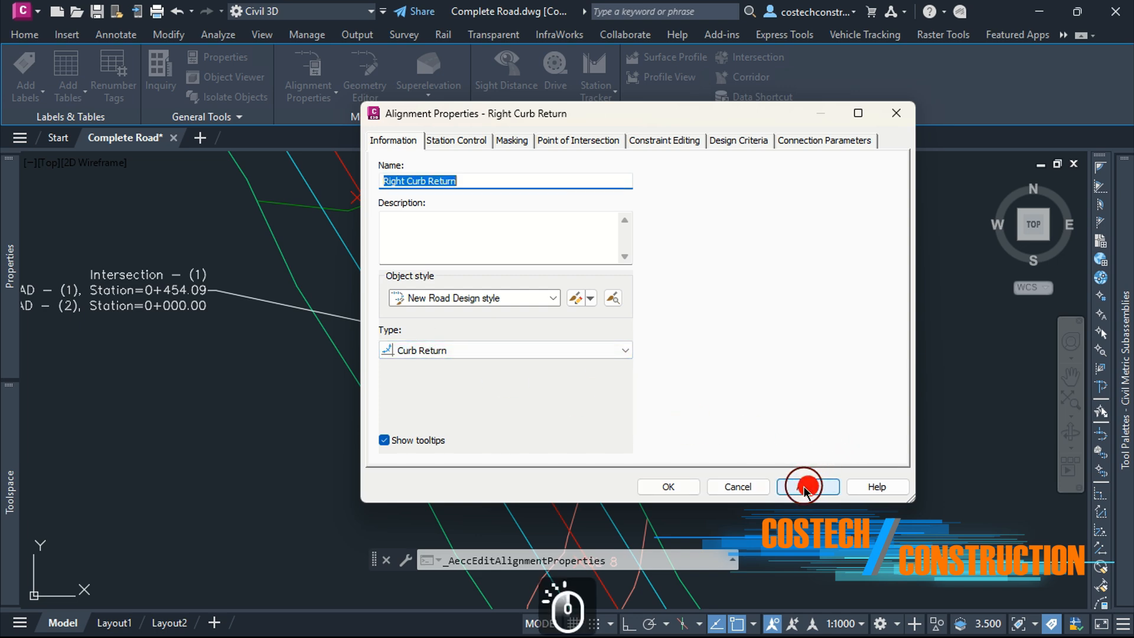
pyautogui.click(817, 142)
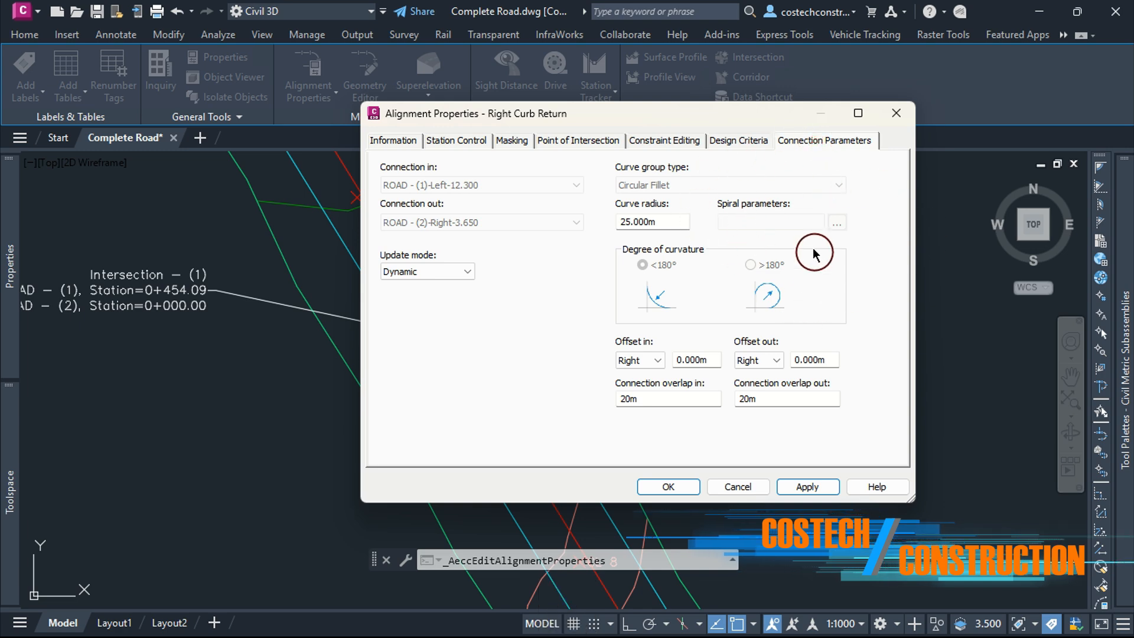
pyautogui.click(751, 141)
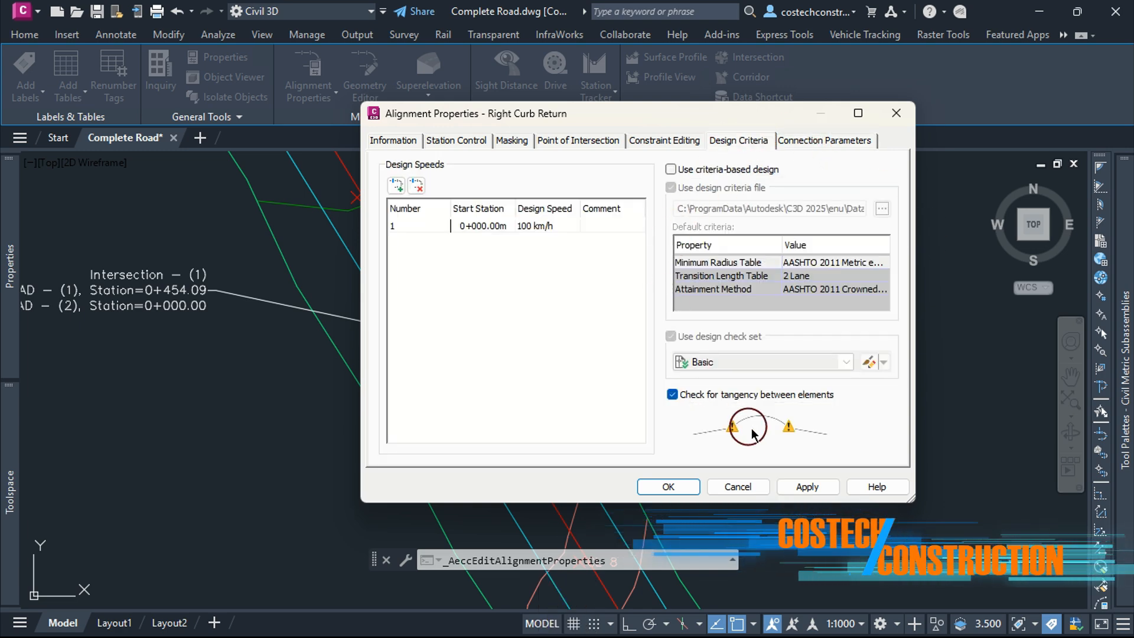
pyautogui.click(807, 485)
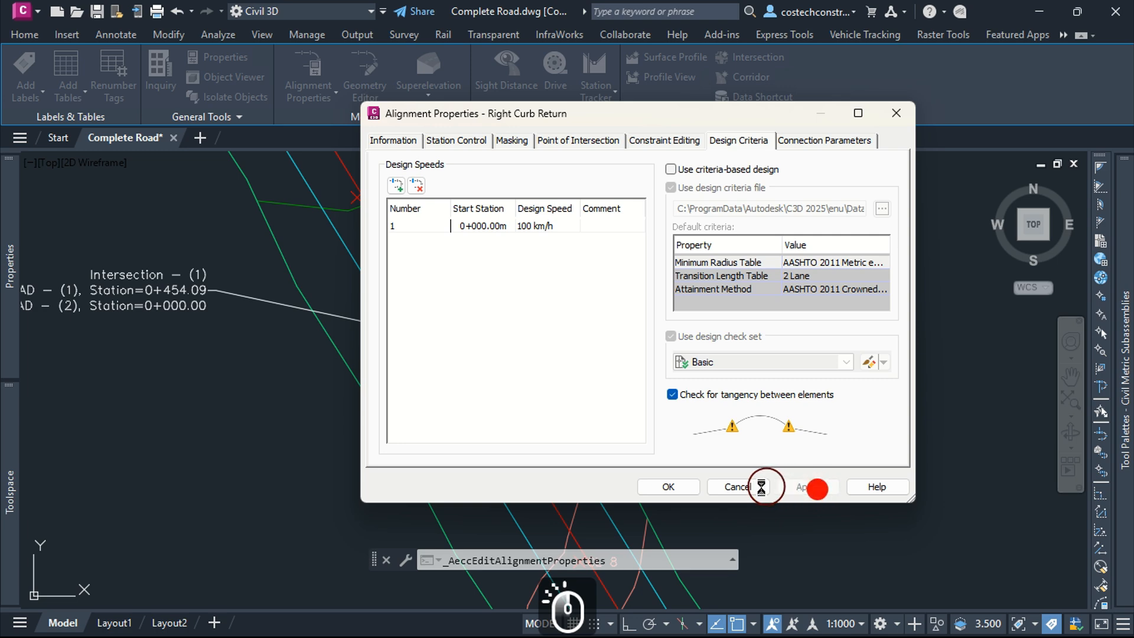
pyautogui.click(670, 488)
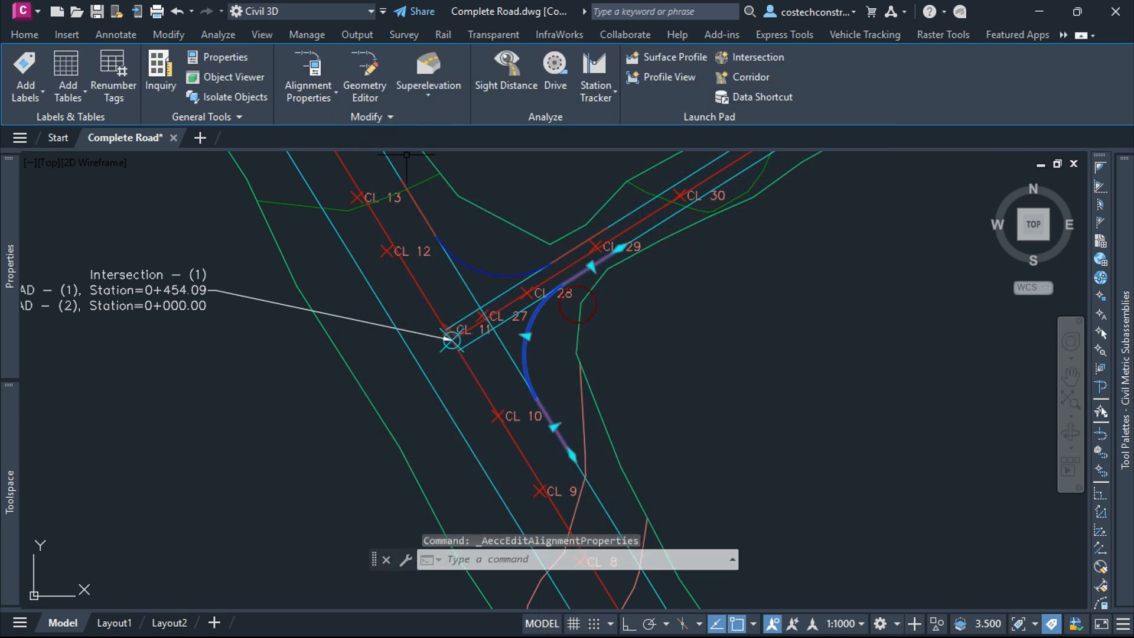
pyautogui.press('Escape')
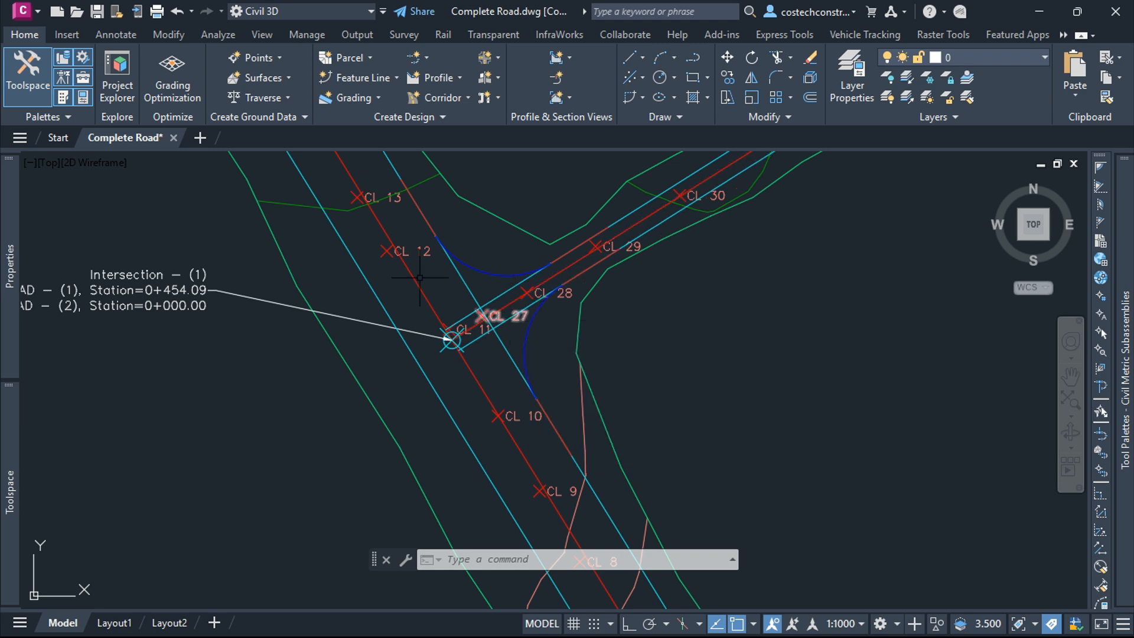
# Step: Inspect the intersection's properties and the details of its two intersecting road alignments
pyautogui.scroll(-5, 461, 291)
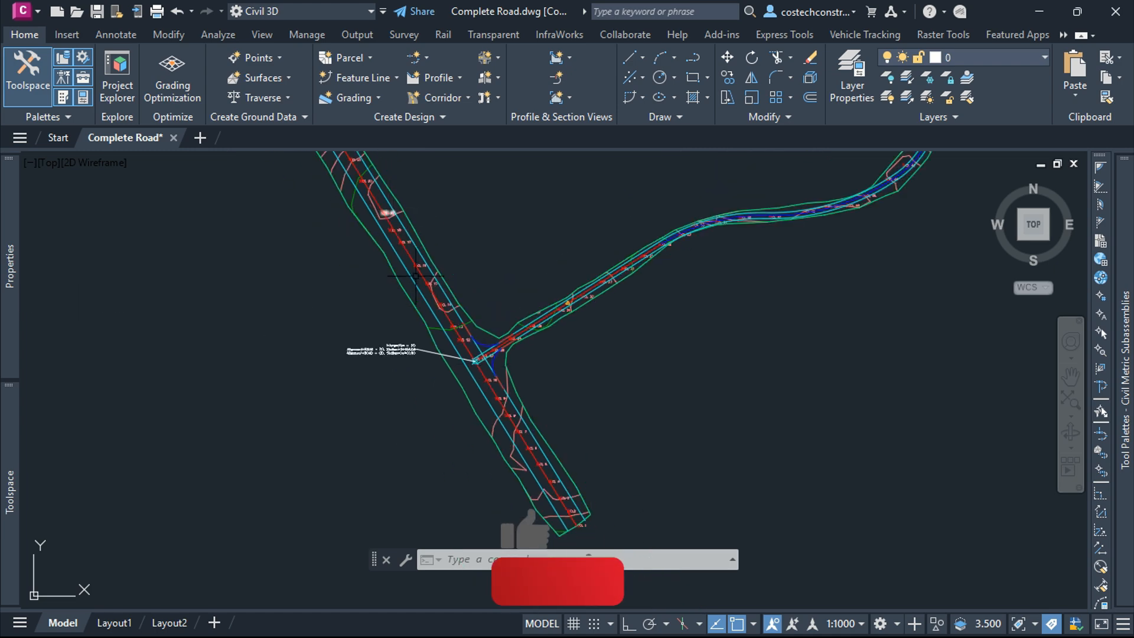
pyautogui.scroll(5, 449, 316)
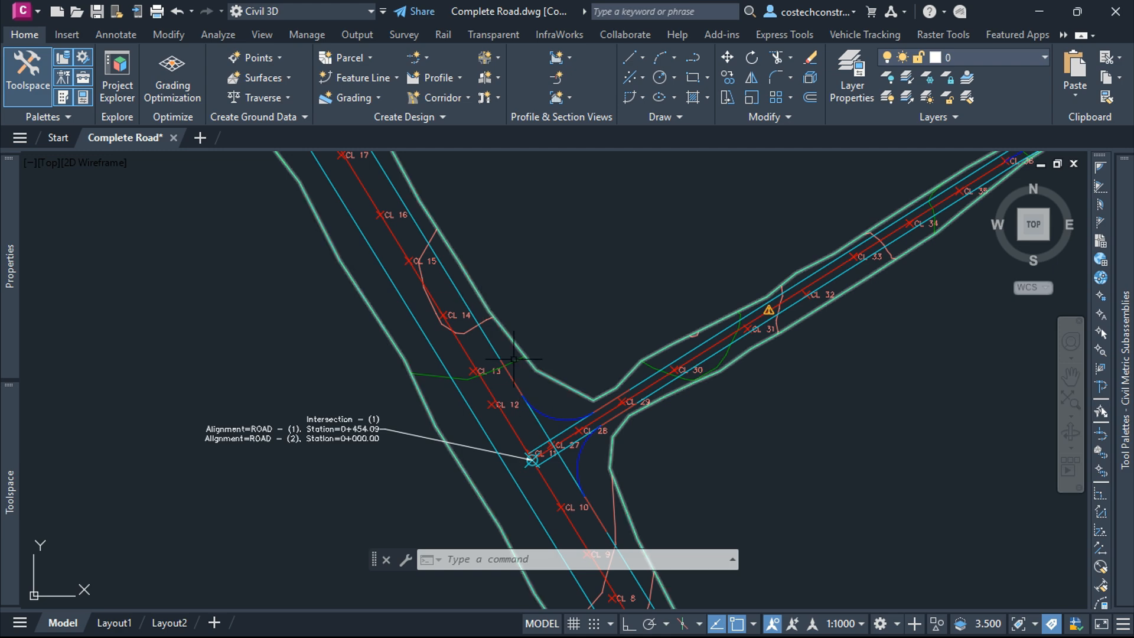
pyautogui.scroll(-4, 430, 217)
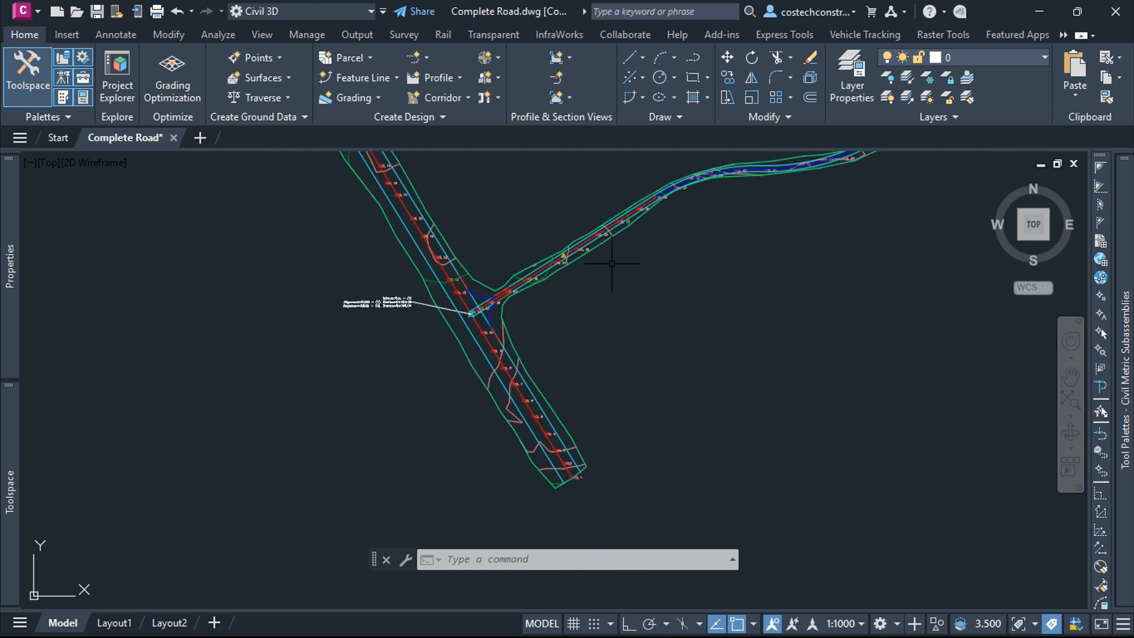
pyautogui.scroll(2, 500, 332)
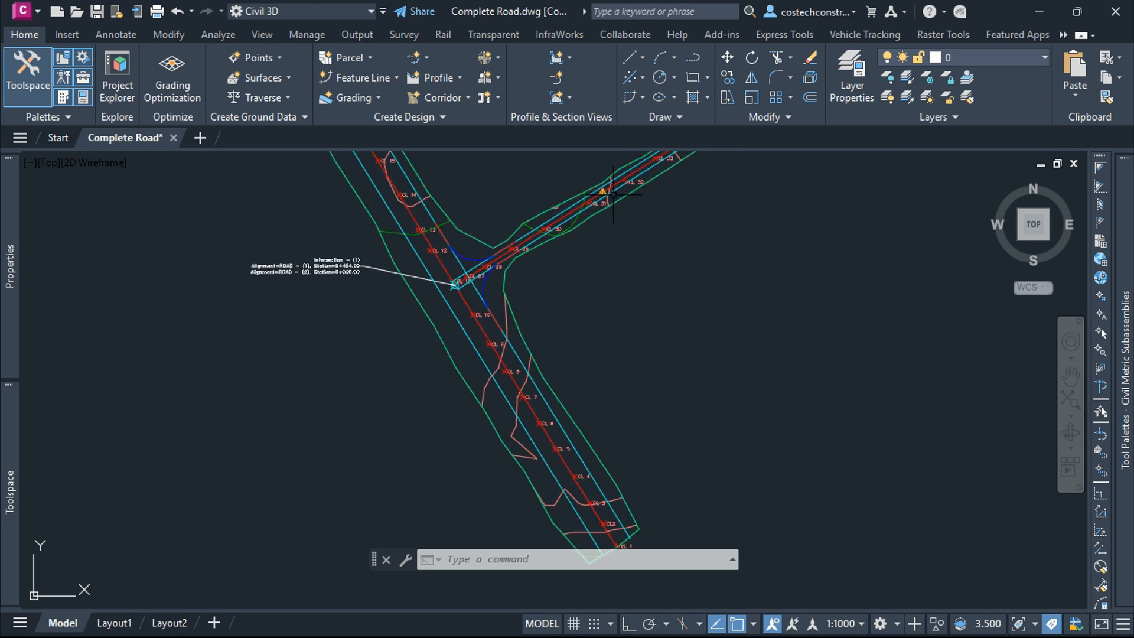
pyautogui.scroll(-4, 532, 278)
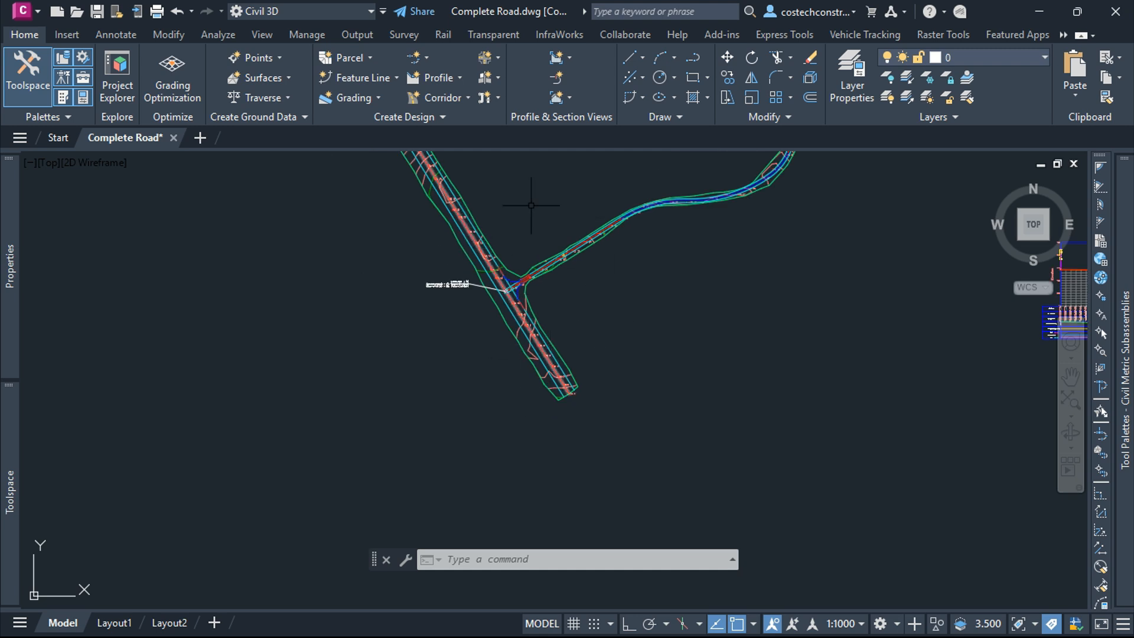
pyautogui.scroll(4, 532, 283)
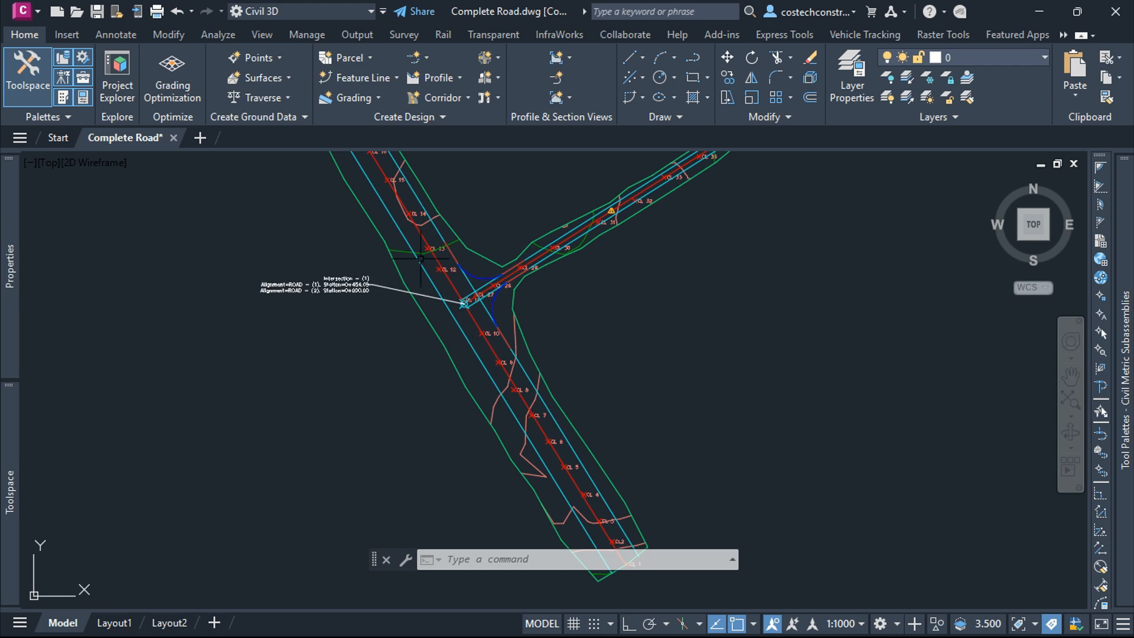
pyautogui.scroll(4, 460, 296)
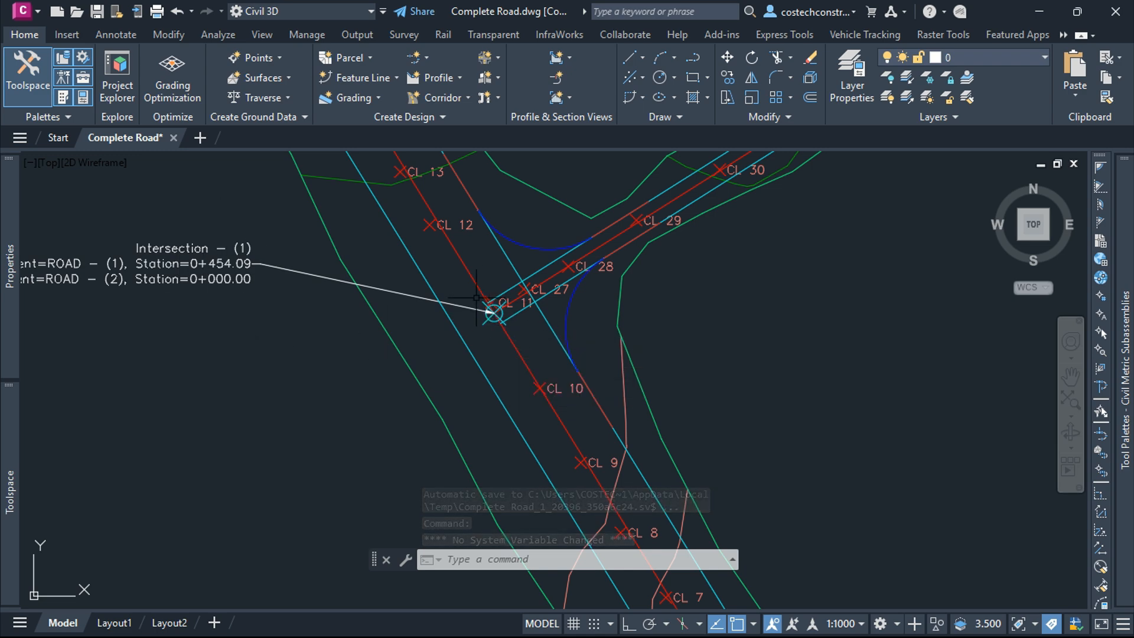
pyautogui.click(494, 318)
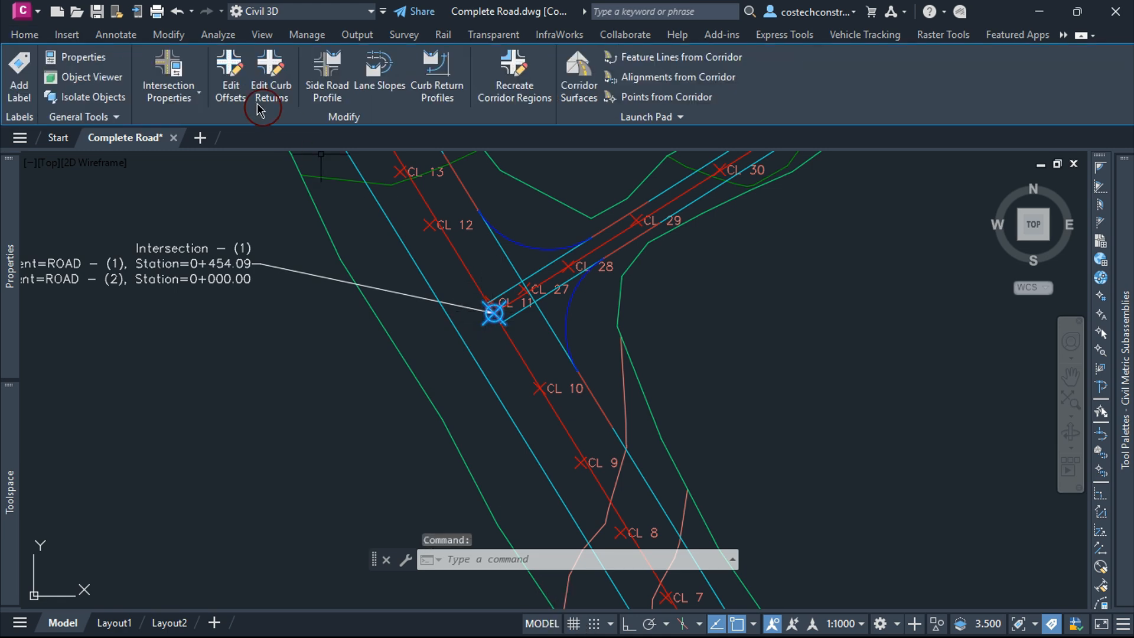
pyautogui.click(155, 56)
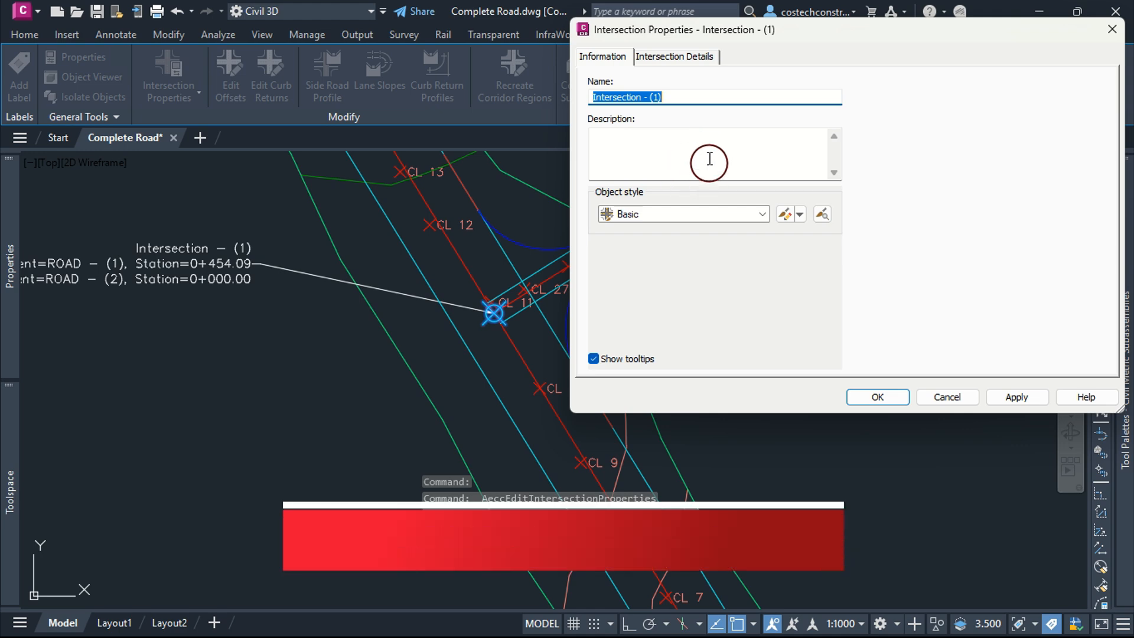
pyautogui.click(677, 56)
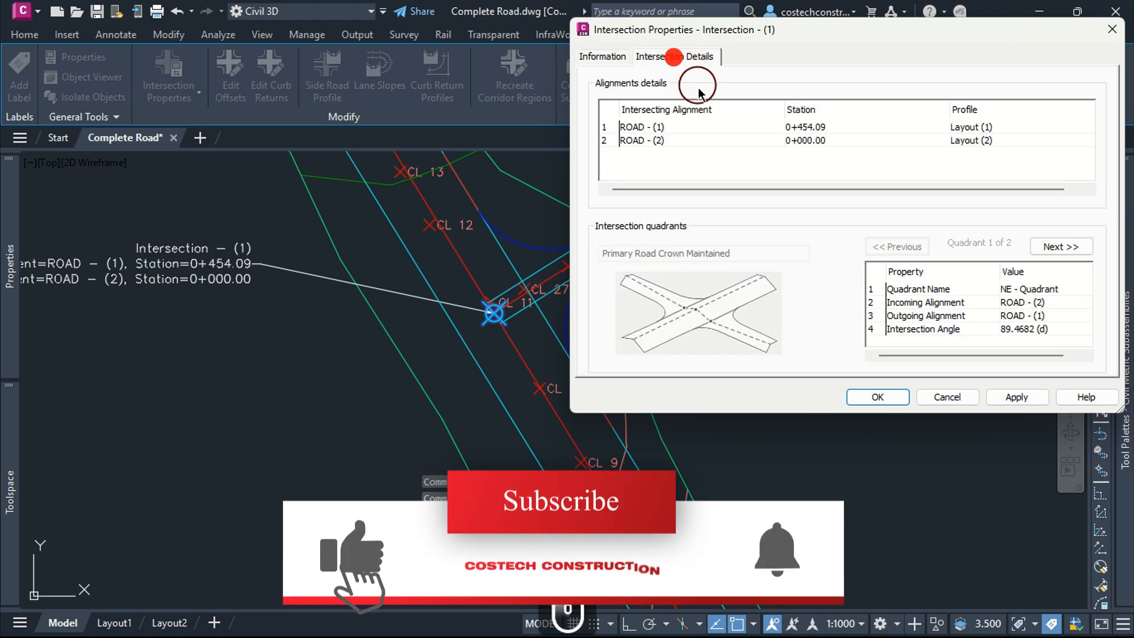
pyautogui.click(648, 128)
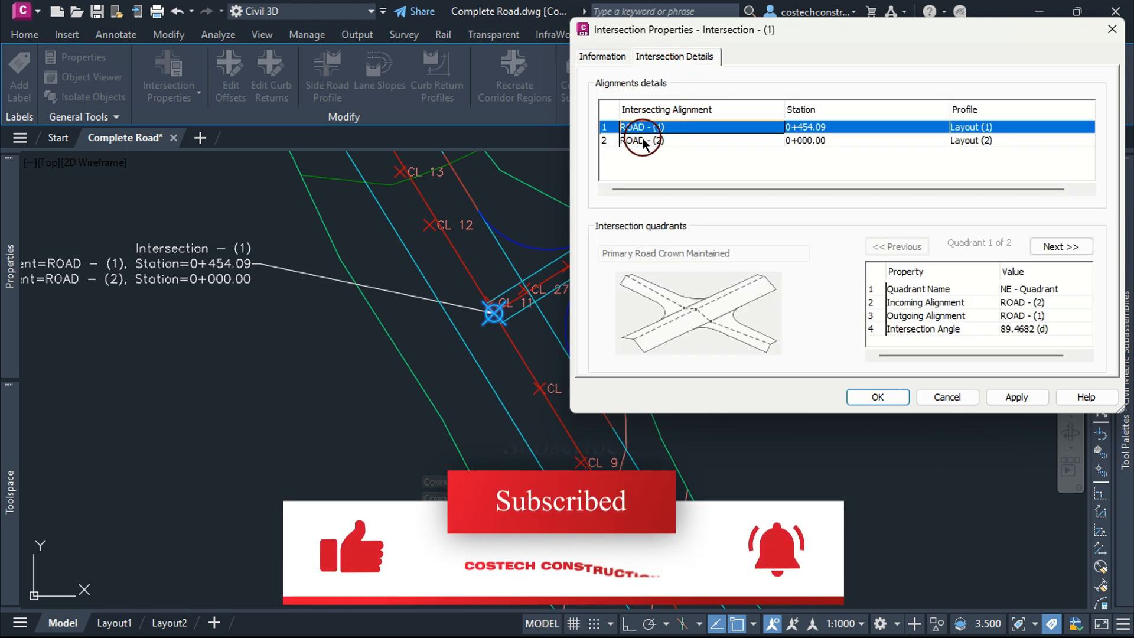
pyautogui.click(641, 140)
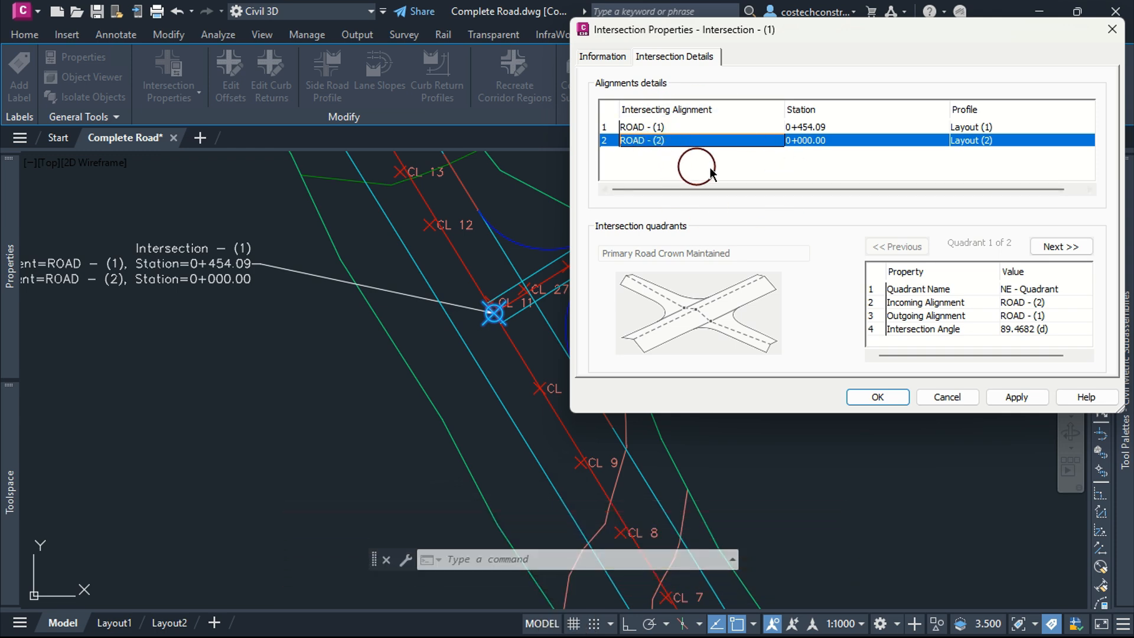
pyautogui.click(884, 400)
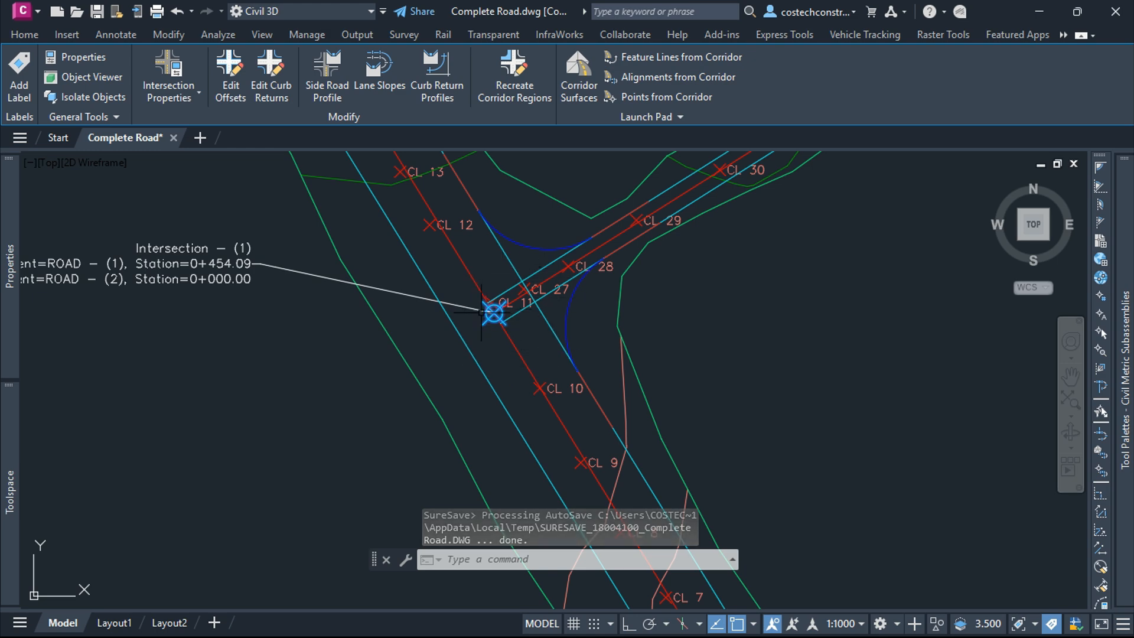
pyautogui.press('Escape')
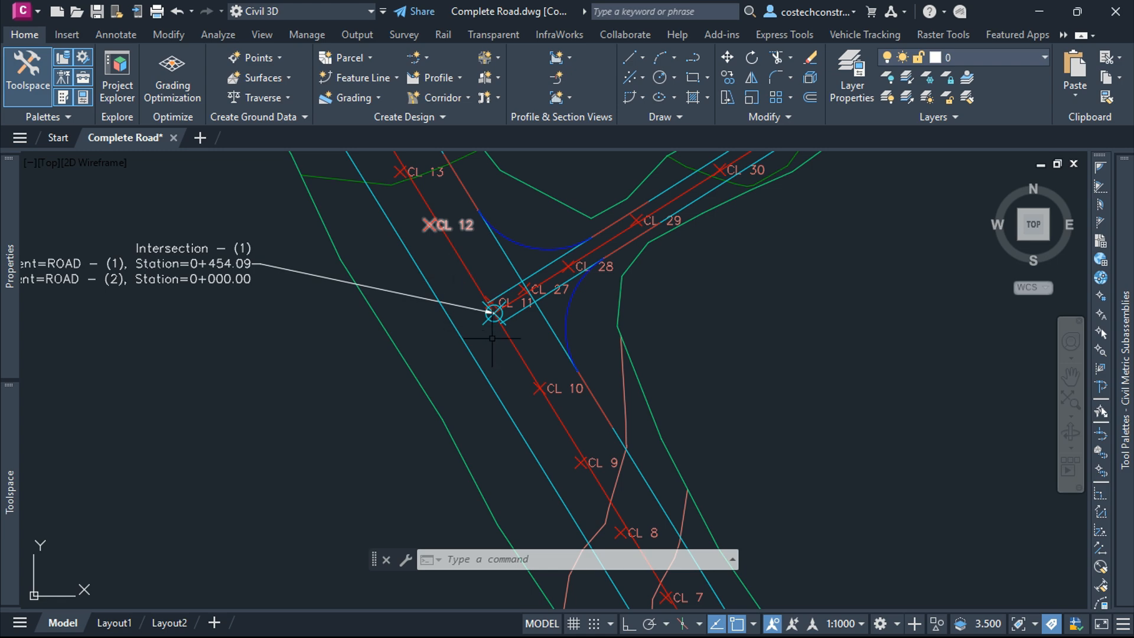
# Step: Rename ROAD - (1)'s Layout (1) profile to ROAD 1 Profile, copying the word Profile for reuse
pyautogui.scroll(-3, 518, 303)
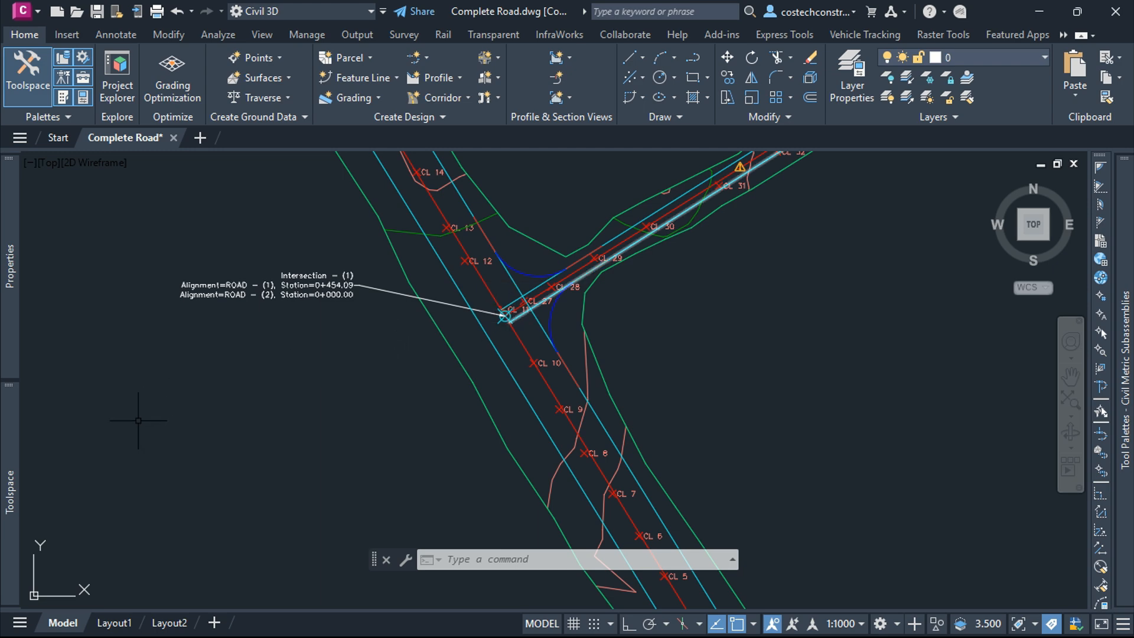
pyautogui.click(11, 490)
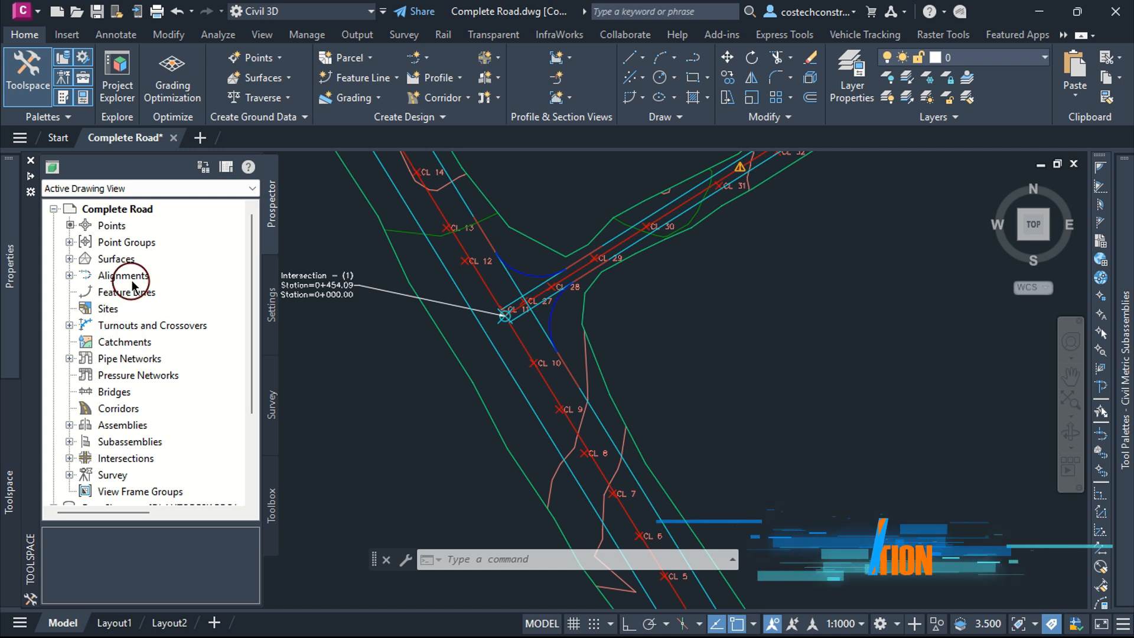
pyautogui.click(69, 275)
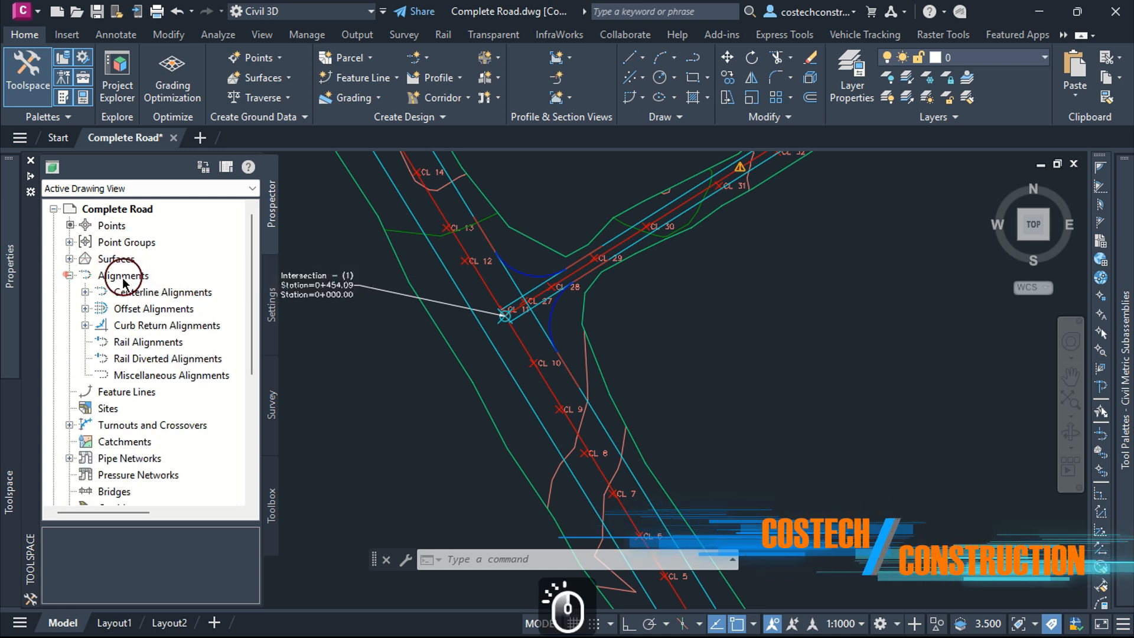
pyautogui.click(85, 292)
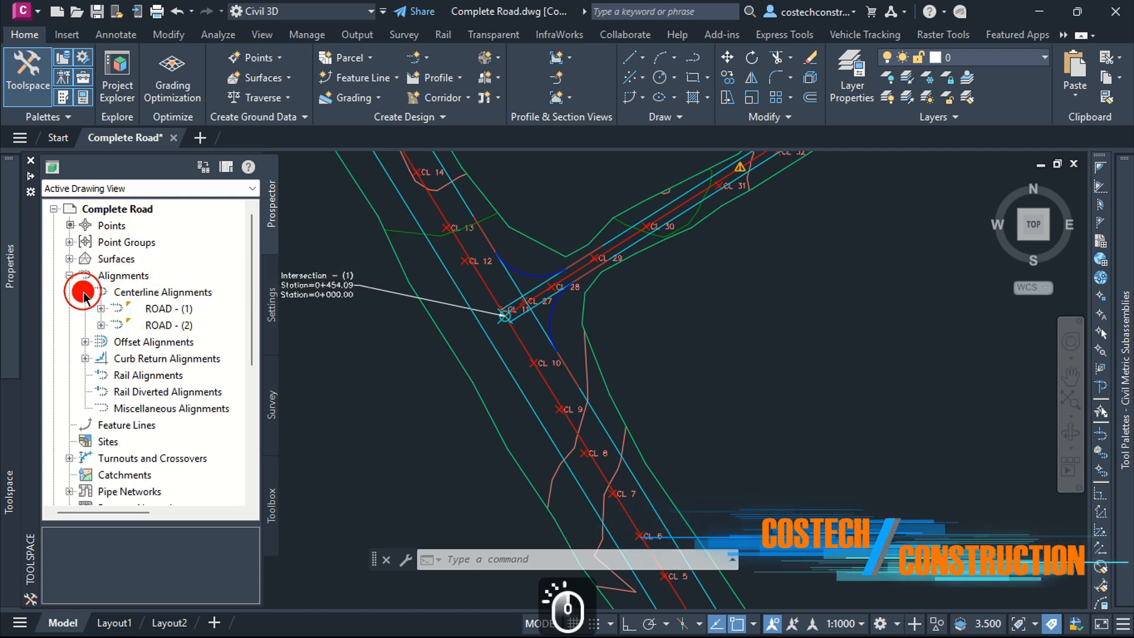
pyautogui.click(157, 308)
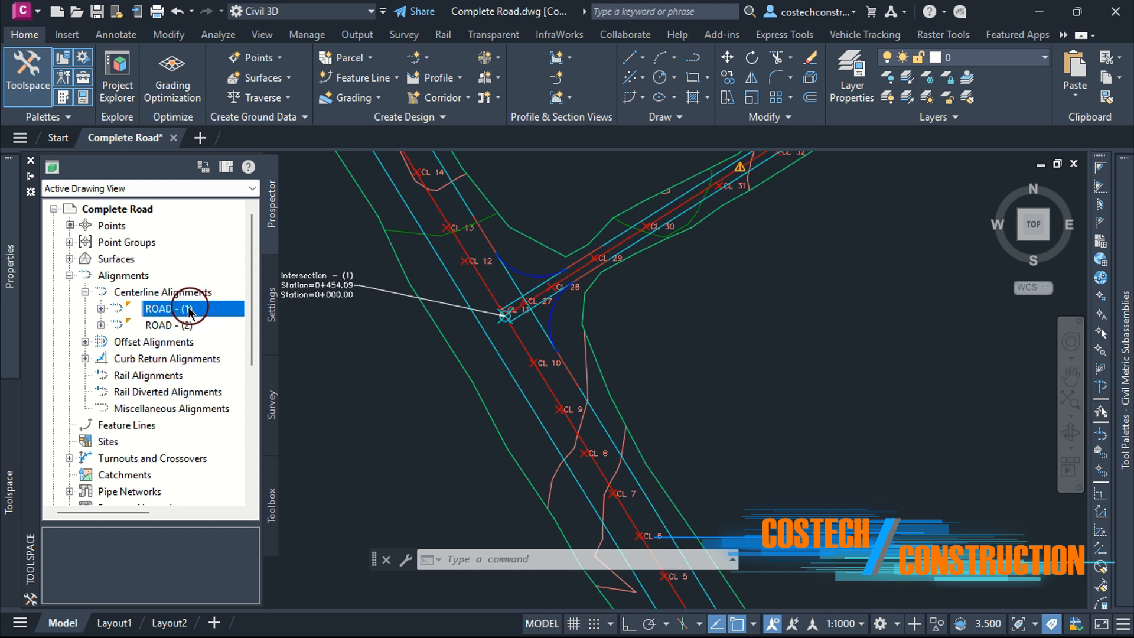
pyautogui.click(101, 309)
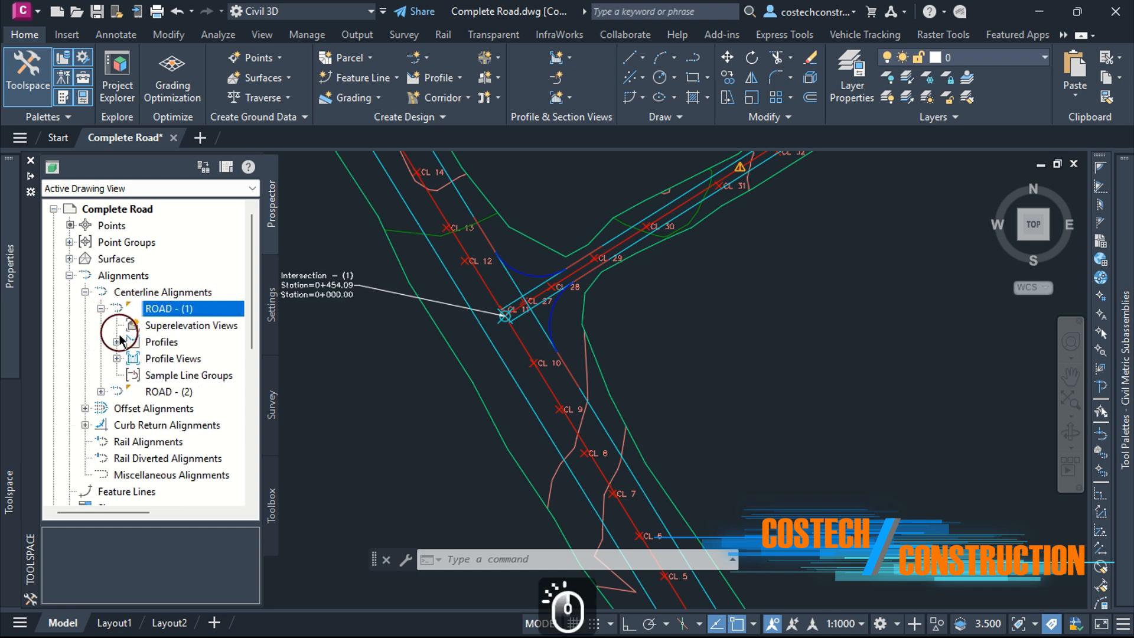
pyautogui.click(116, 342)
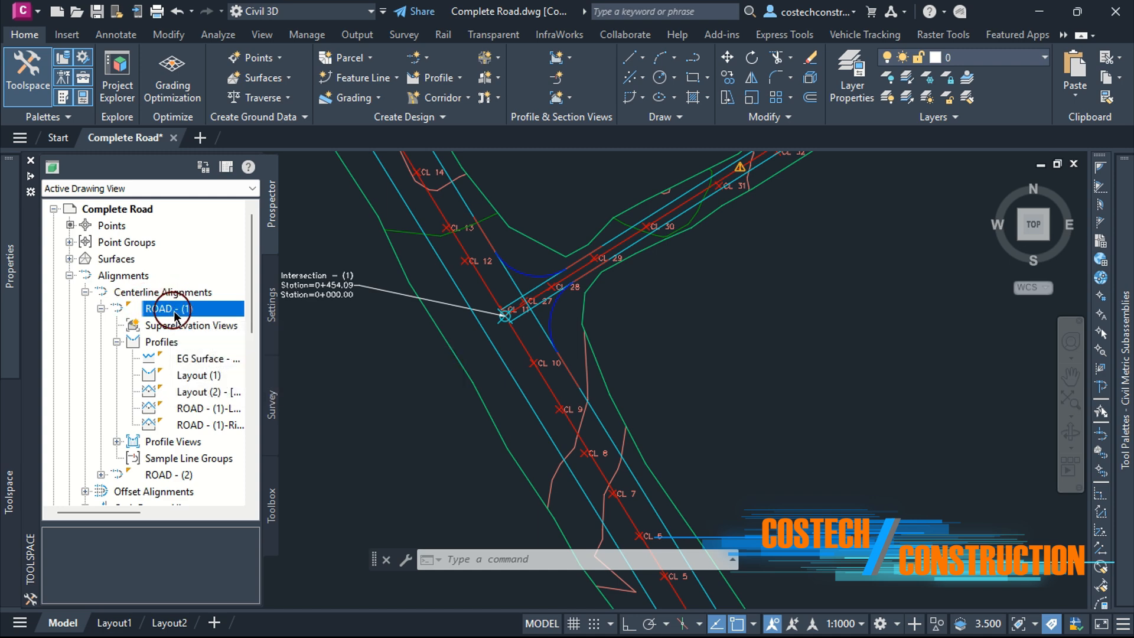
pyautogui.rightClick(195, 375)
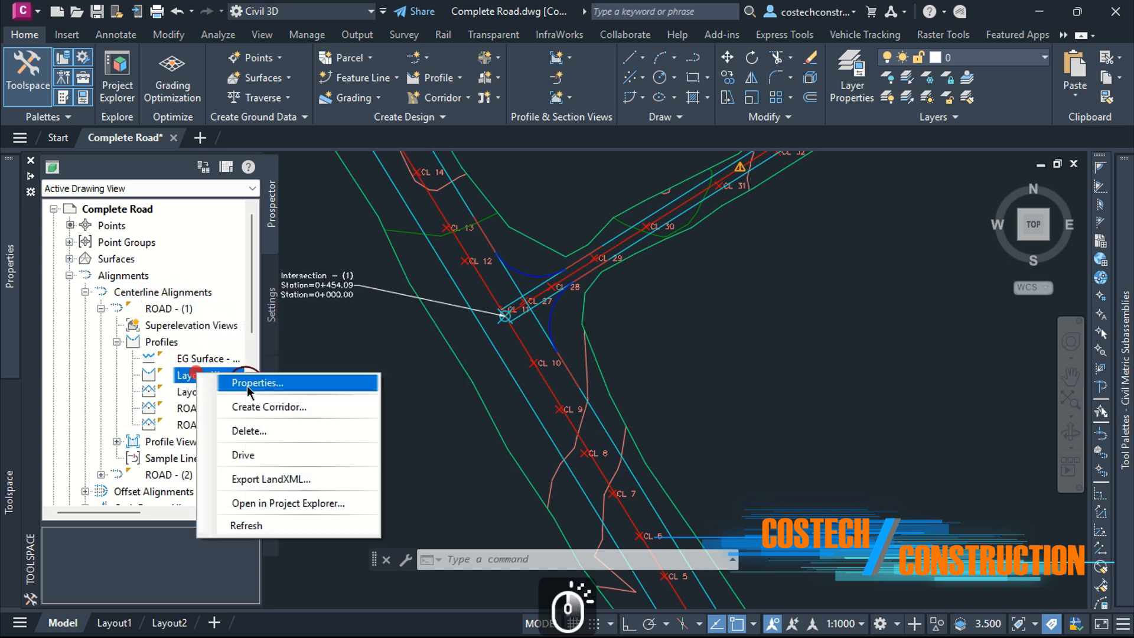
pyautogui.click(252, 385)
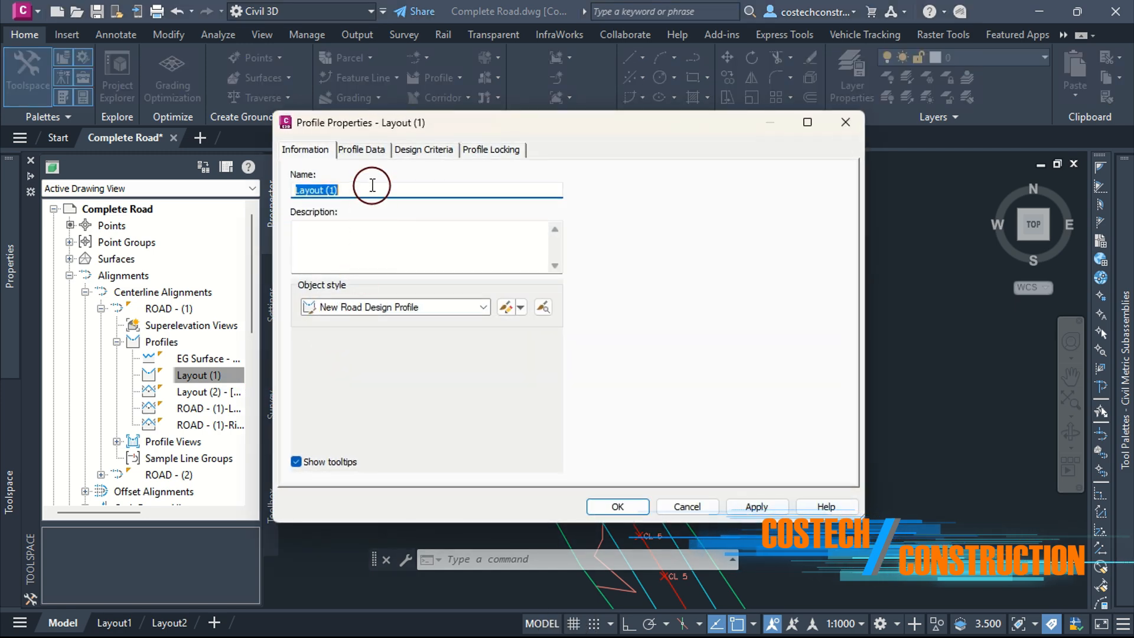
pyautogui.write('R')
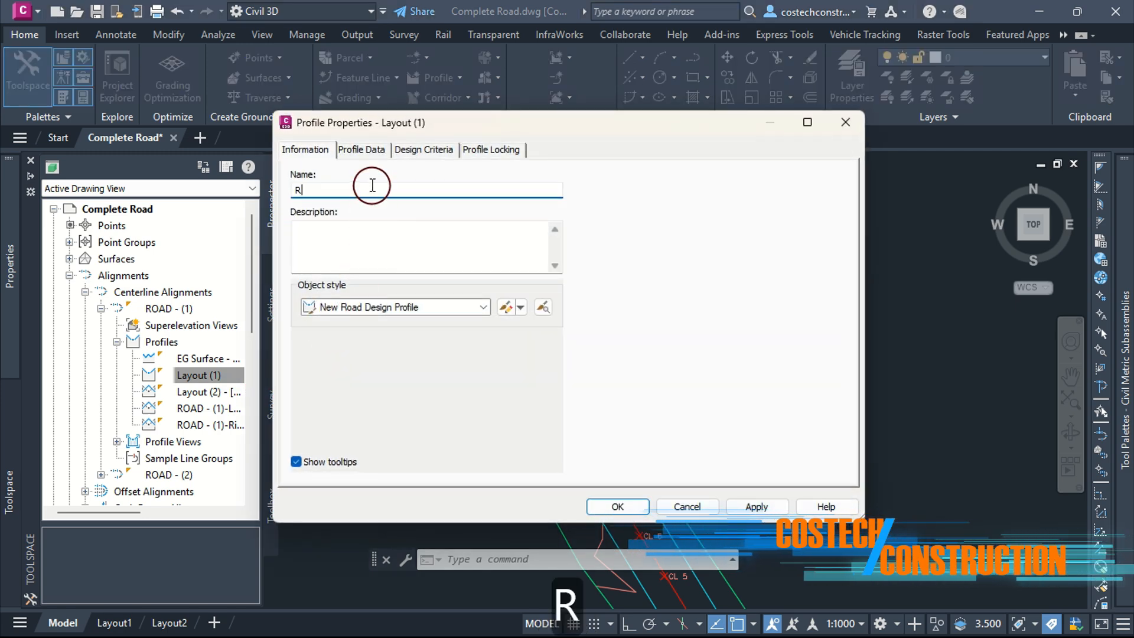
pyautogui.write('OAD 1 Profile')
pyautogui.moveTo(375, 182); pyautogui.dragTo(325, 189)
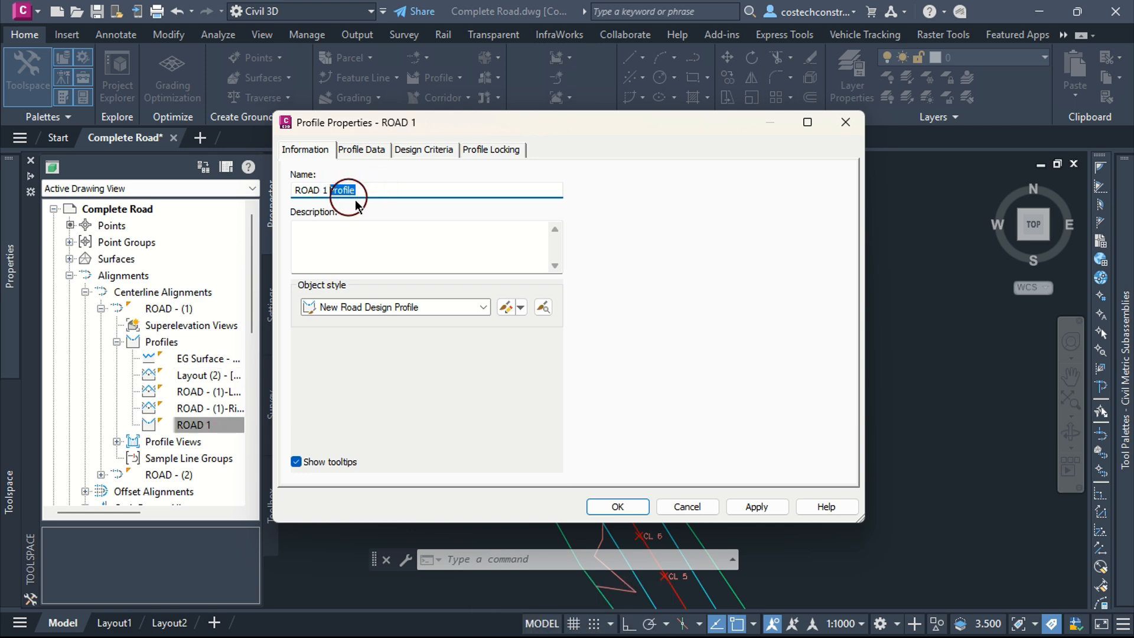
pyautogui.hotkey('ctrl', 'c')
pyautogui.click(756, 506)
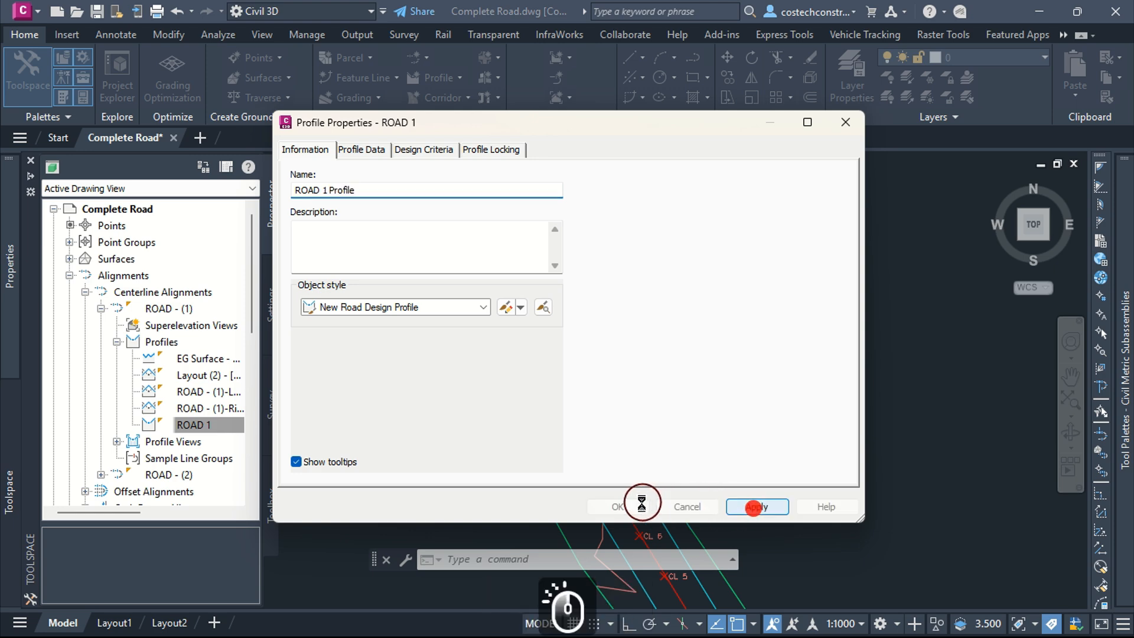
pyautogui.click(617, 507)
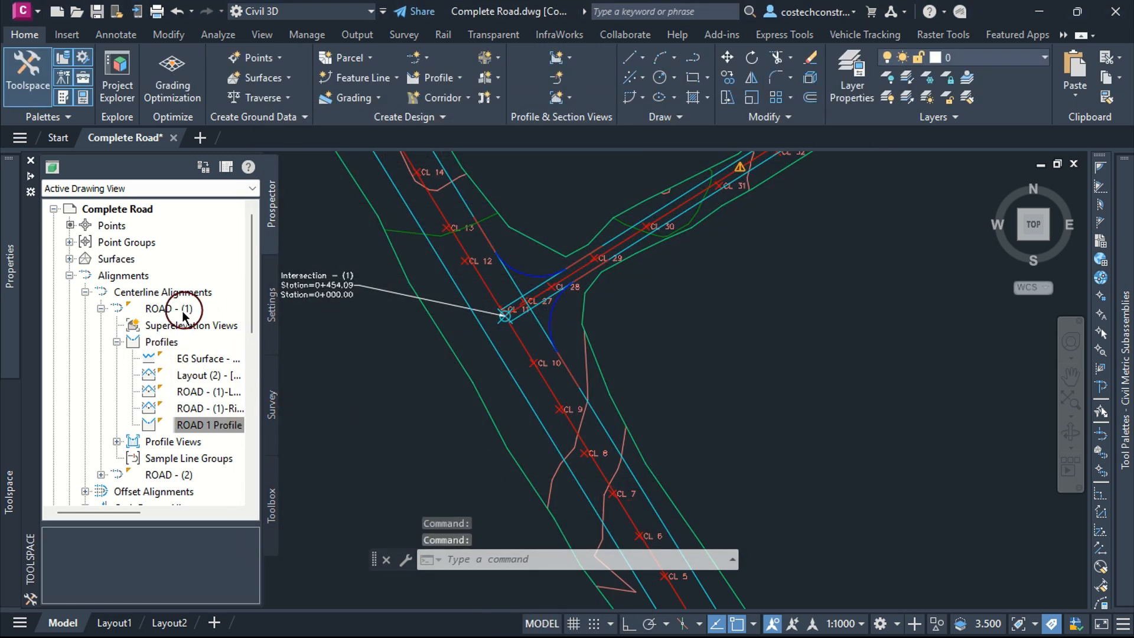
# Step: Rename ROAD - (2)'s Layout (2) profile to ROAD 2 Profile, pasting the copied word
pyautogui.click(114, 342)
pyautogui.click(101, 309)
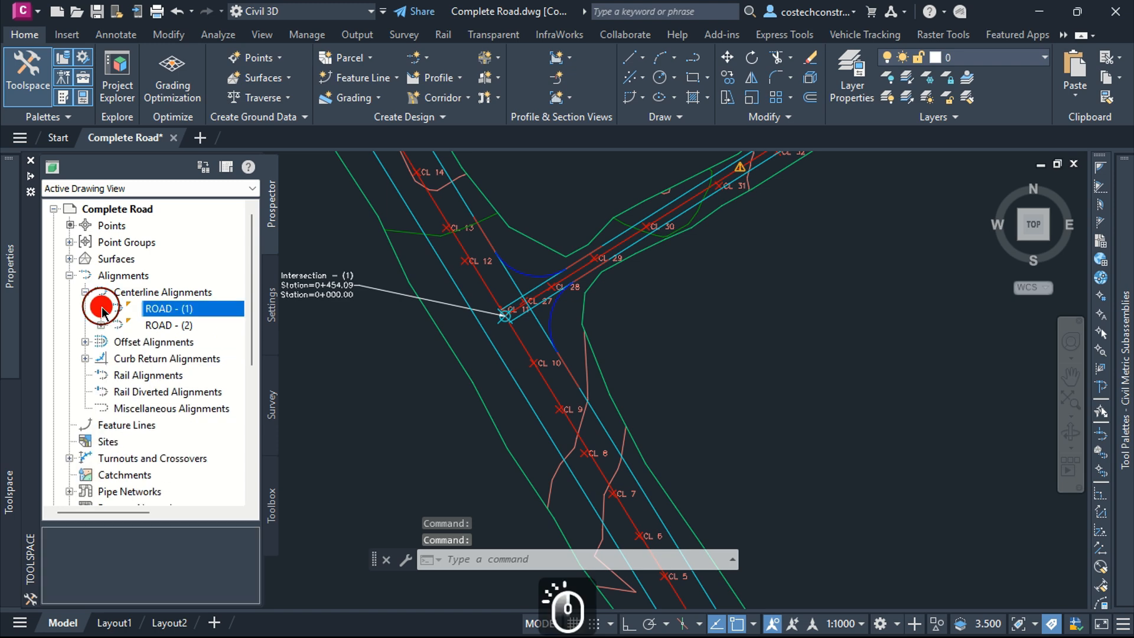
pyautogui.click(101, 325)
pyautogui.click(159, 324)
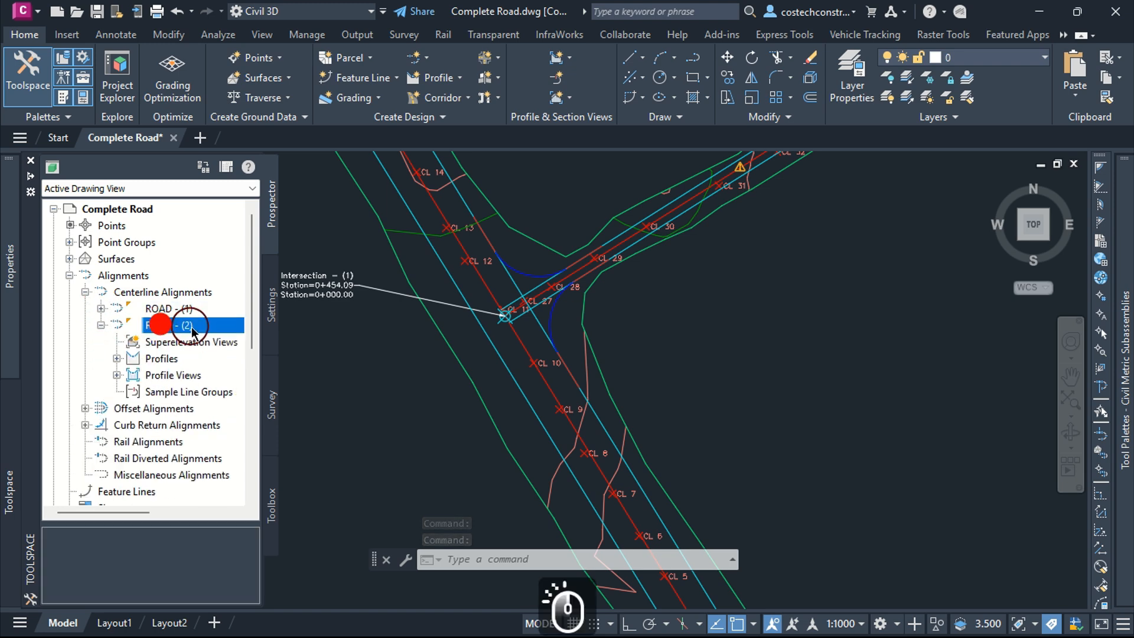
pyautogui.click(117, 359)
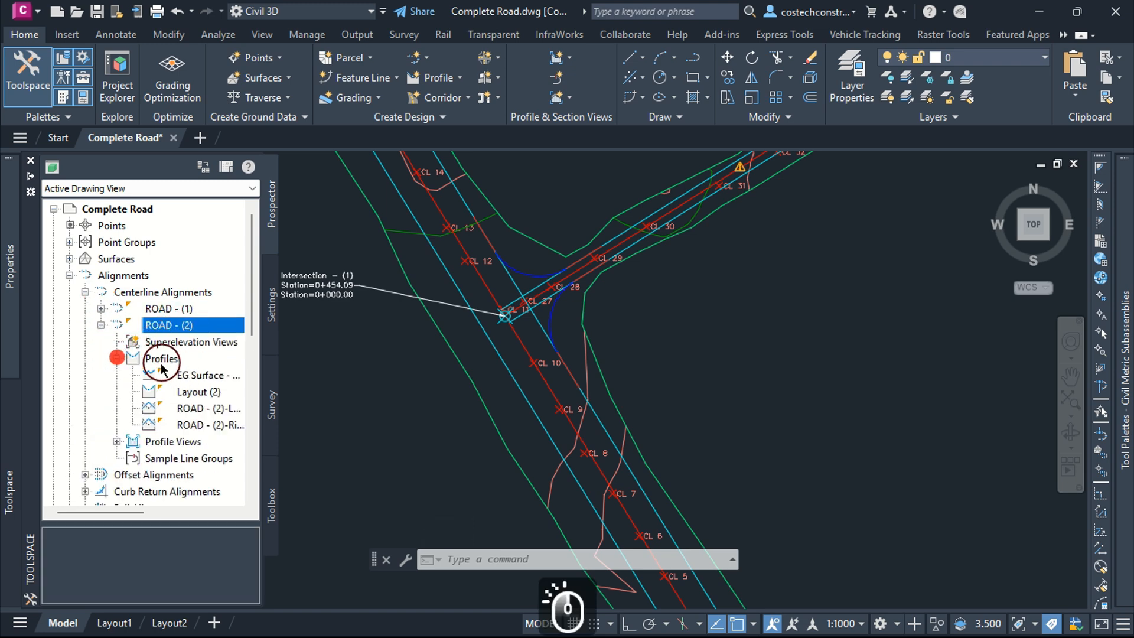
pyautogui.click(201, 391)
pyautogui.rightClick(207, 393)
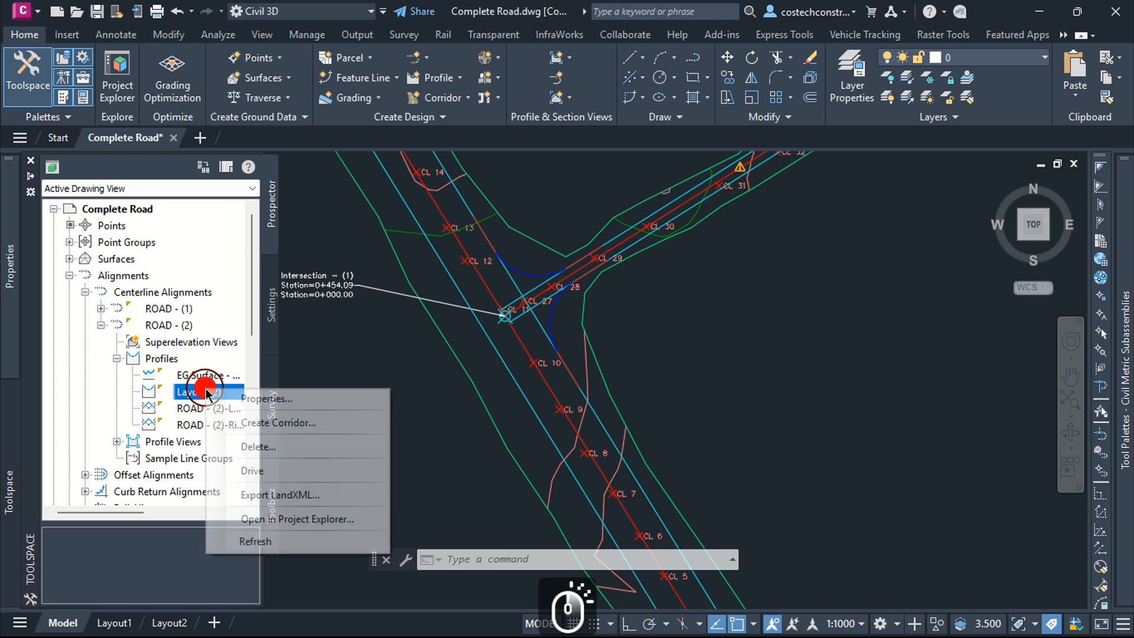
pyautogui.click(251, 394)
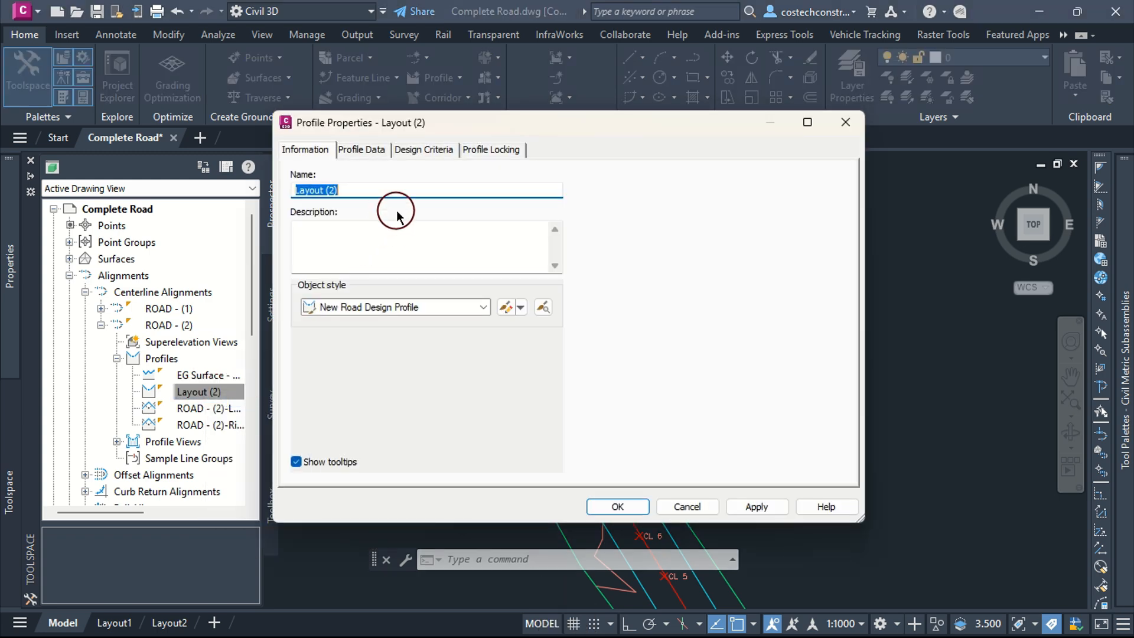
pyautogui.write('ROAD 2')
pyautogui.hotkey('ctrl', 'v')
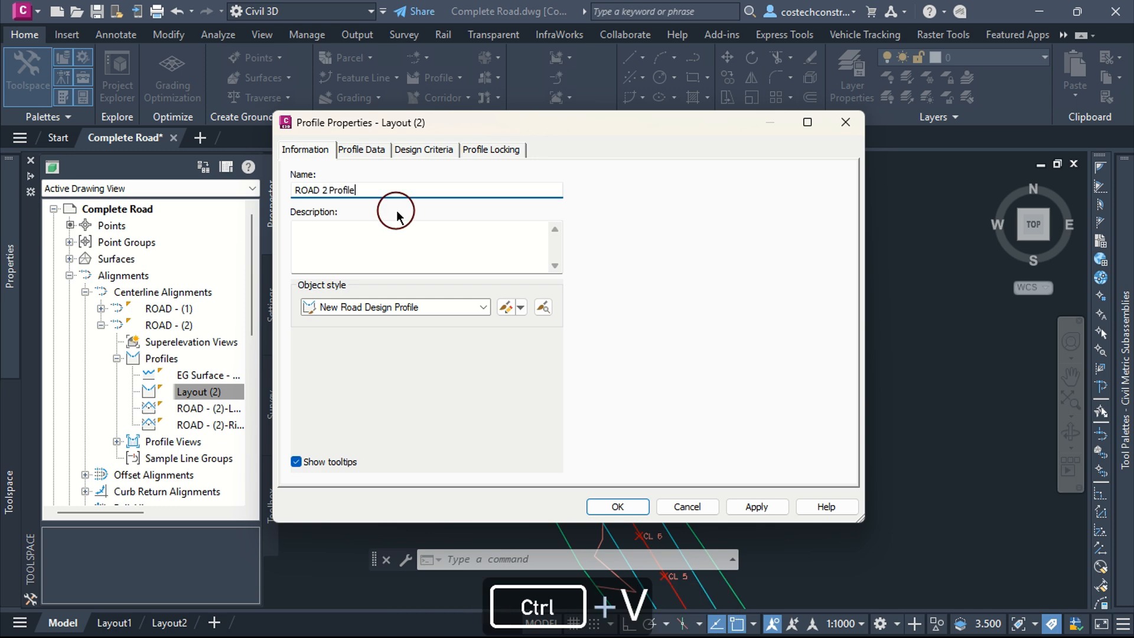
pyautogui.click(757, 506)
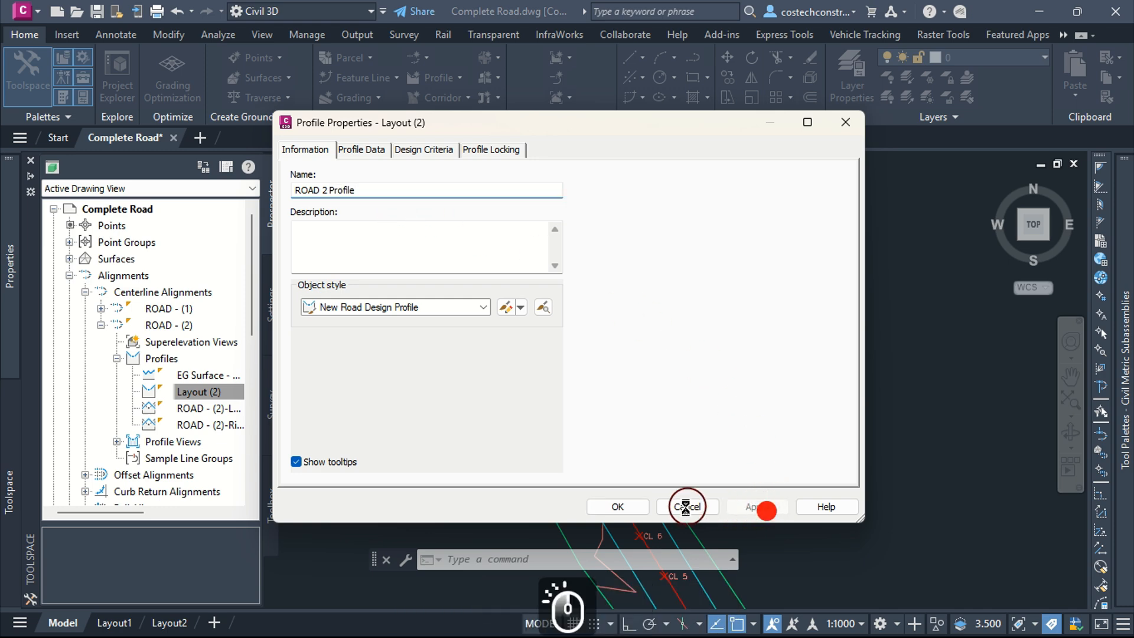
pyautogui.click(626, 506)
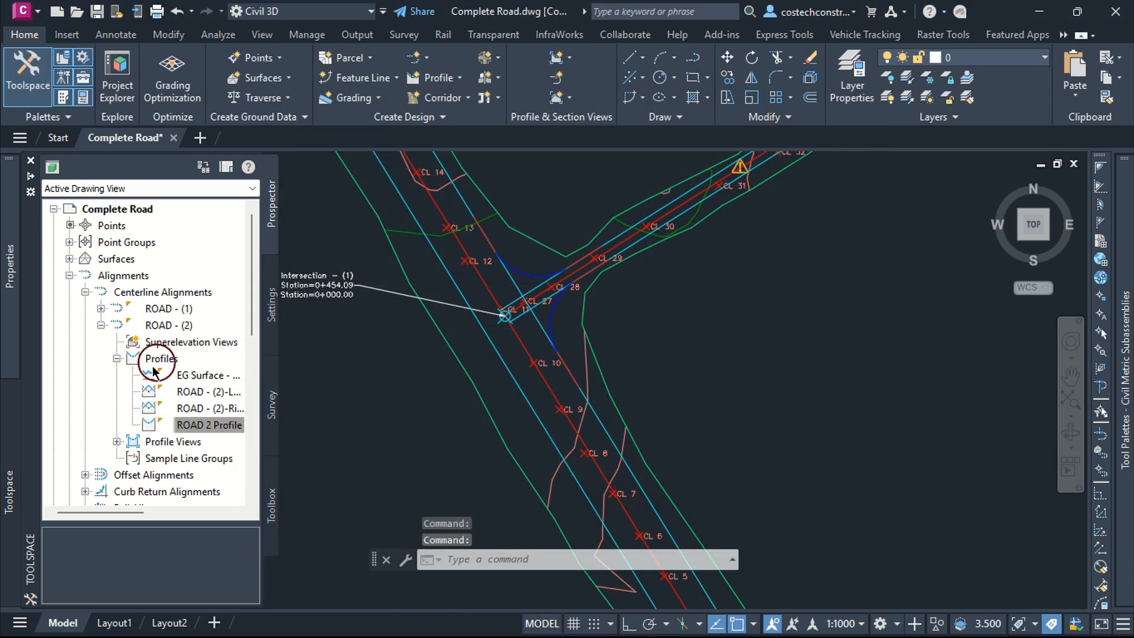
# Step: Rename the ROAD - (1) left offset alignment to ROAD 1 Left Offset
pyautogui.click(117, 359)
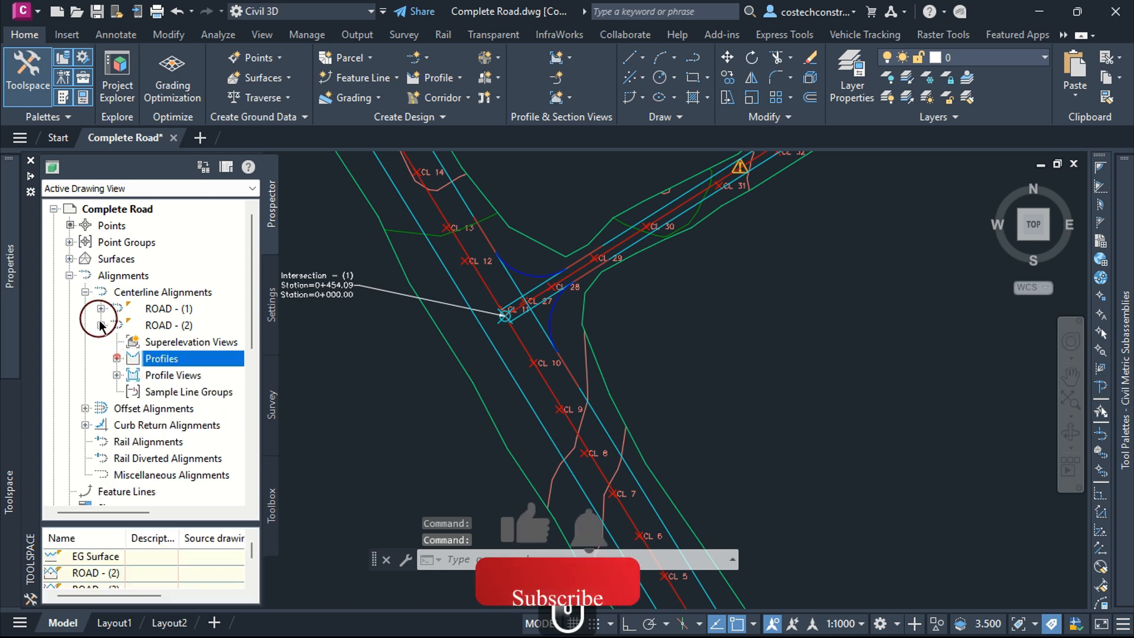
pyautogui.click(101, 325)
pyautogui.click(90, 291)
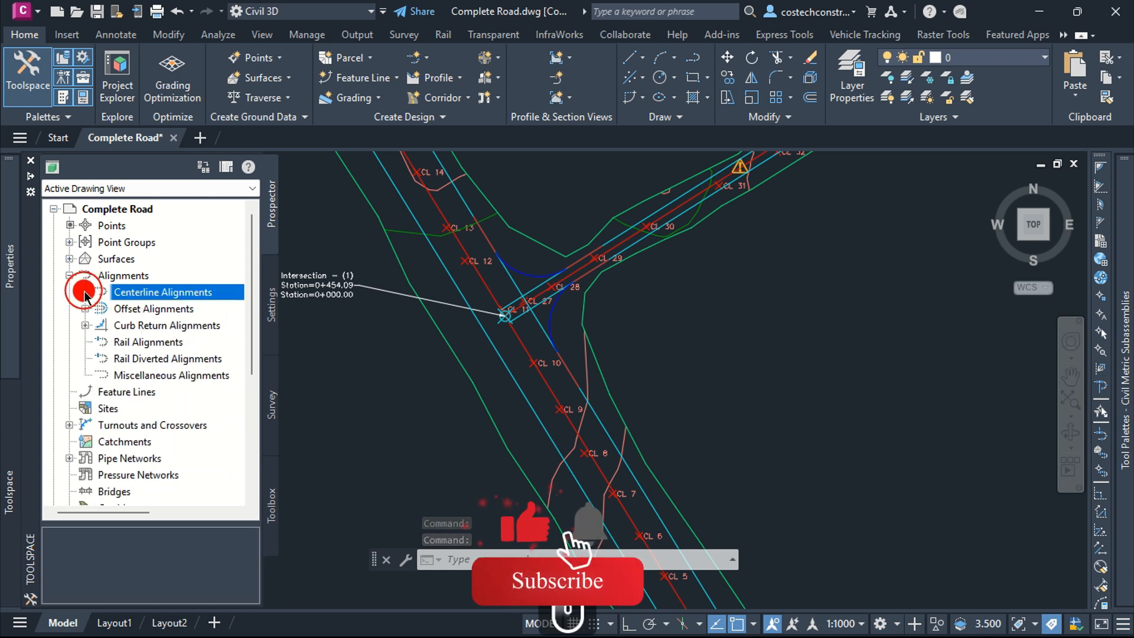
pyautogui.click(163, 292)
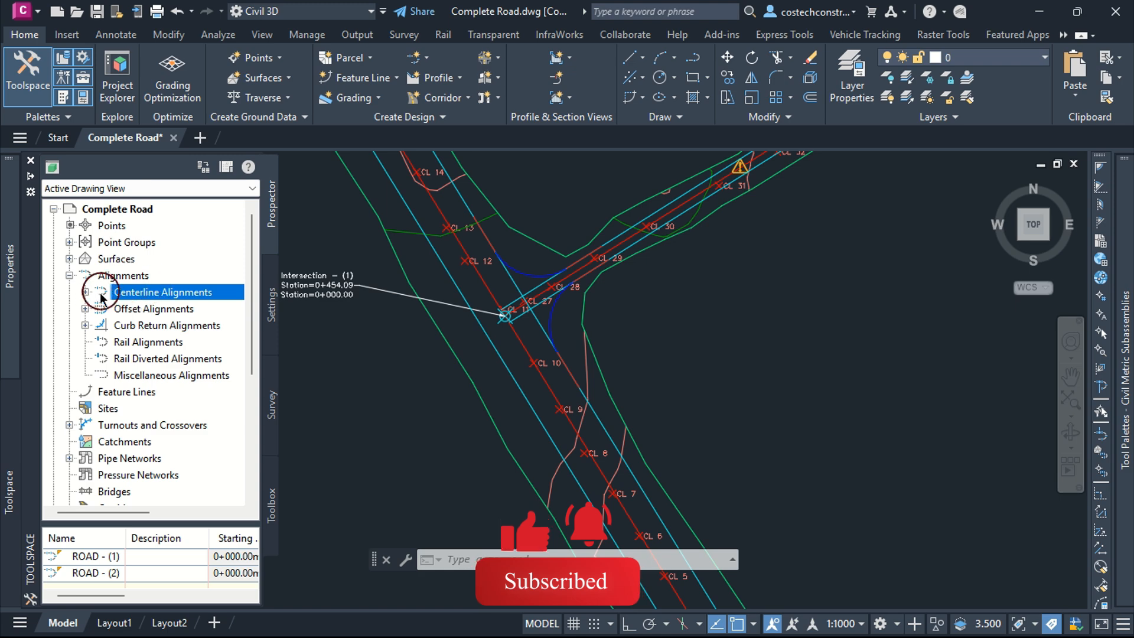
pyautogui.click(146, 310)
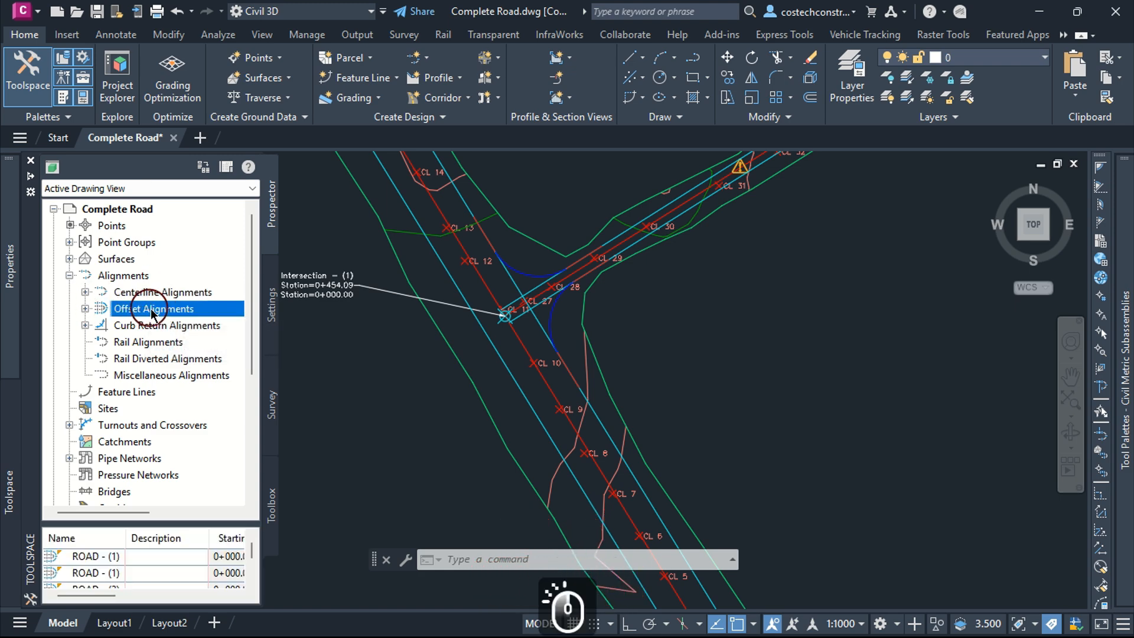
pyautogui.click(85, 308)
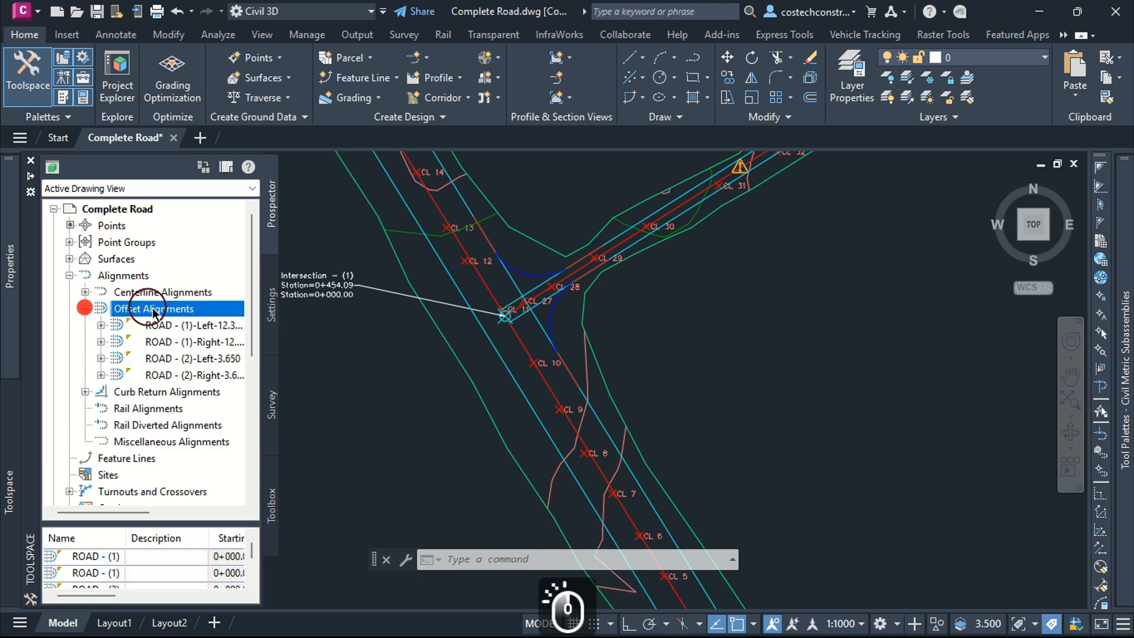
pyautogui.click(200, 327)
pyautogui.rightClick(197, 329)
pyautogui.click(245, 330)
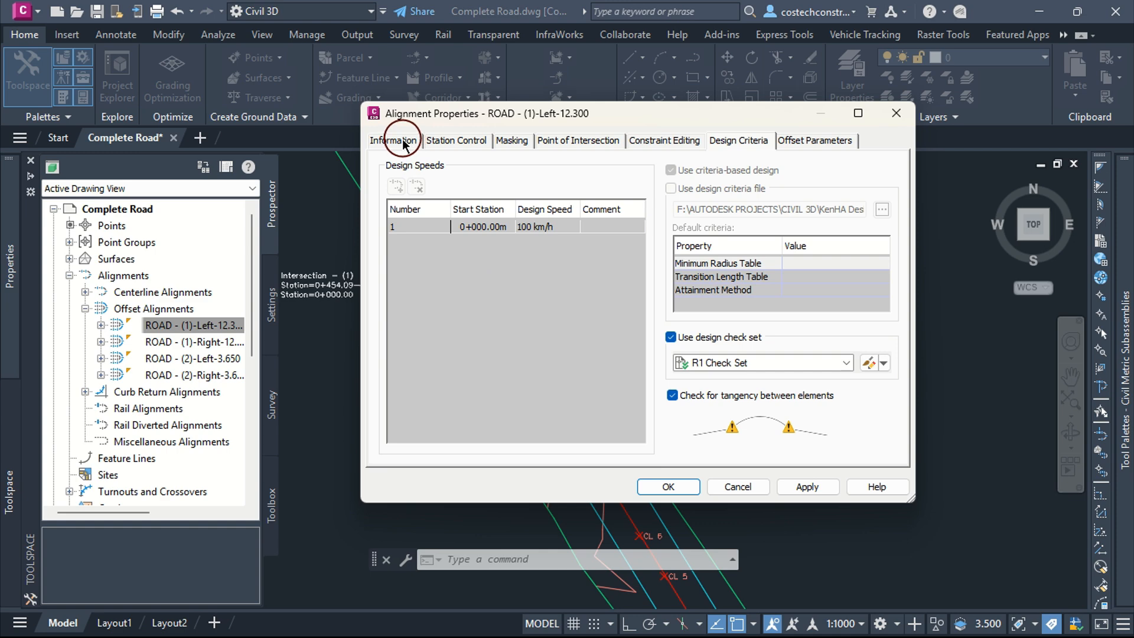
pyautogui.click(404, 143)
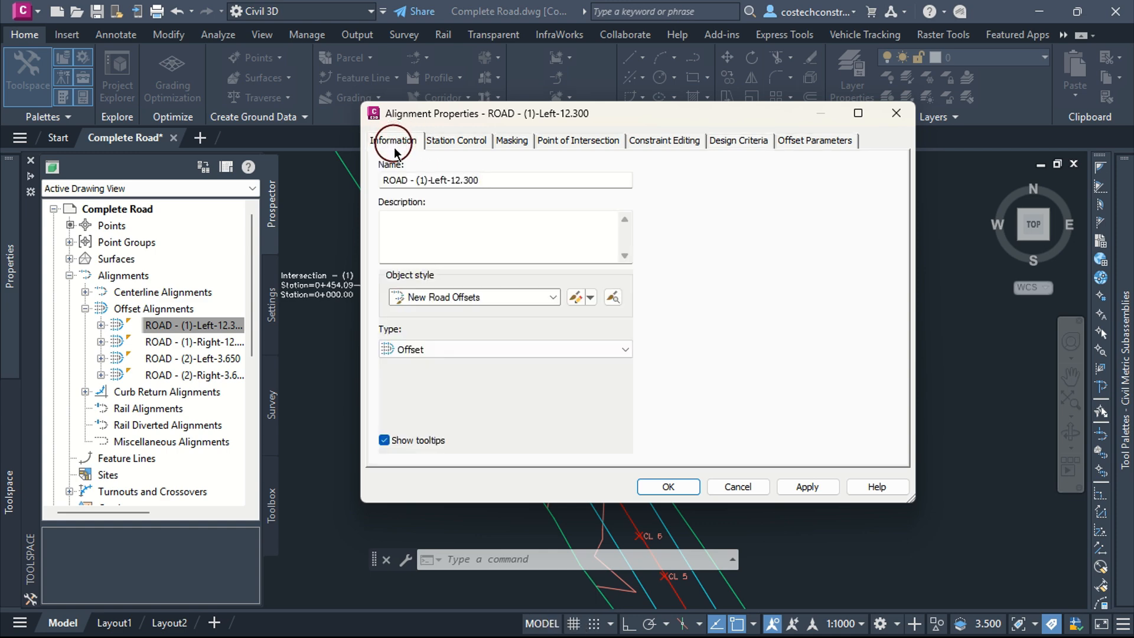
pyautogui.click(494, 180)
pyautogui.moveTo(465, 179); pyautogui.dragTo(449, 179)
pyautogui.press('Delete')
pyautogui.press('BackSpace')
pyautogui.click(431, 180)
pyautogui.press('BackSpace')
pyautogui.click(435, 180)
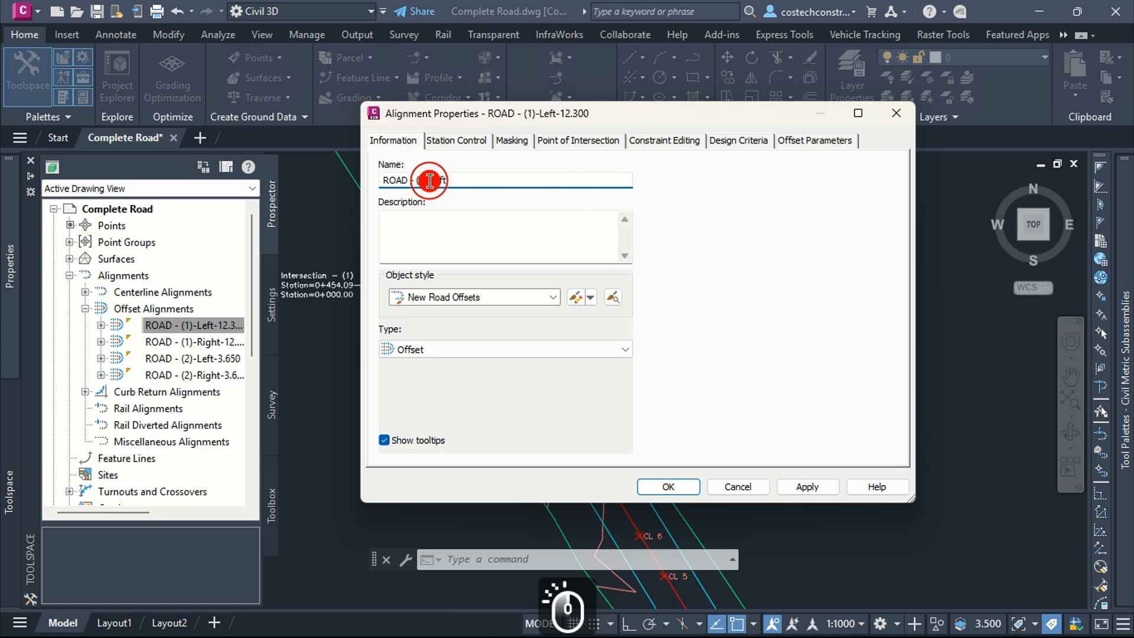
pyautogui.press('BackSpace')
pyautogui.press('BackSpace')
pyautogui.press('BackSpace')
pyautogui.click(413, 180)
pyautogui.press('BackSpace')
pyautogui.write('1 Left')
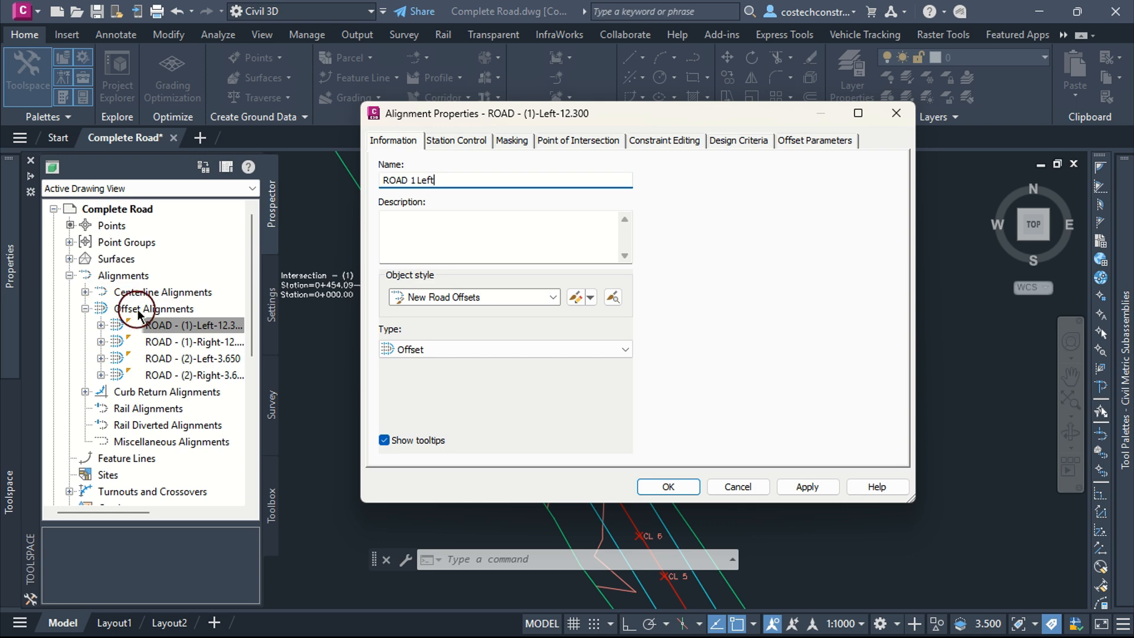
pyautogui.write(' Offset')
pyautogui.click(454, 232)
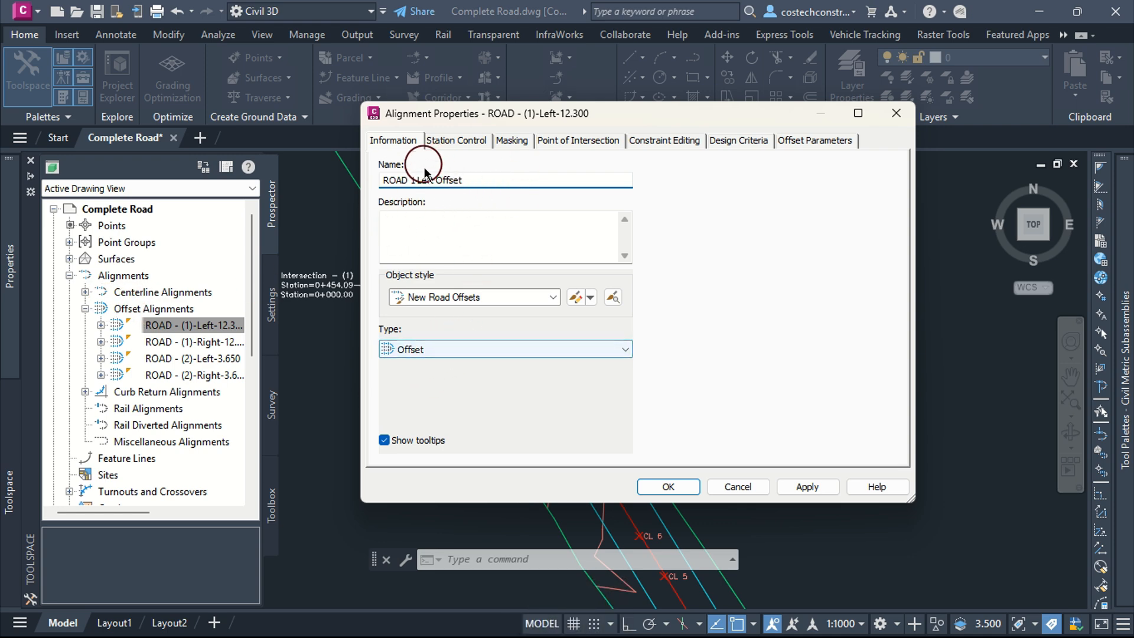
pyautogui.click(436, 349)
pyautogui.click(807, 487)
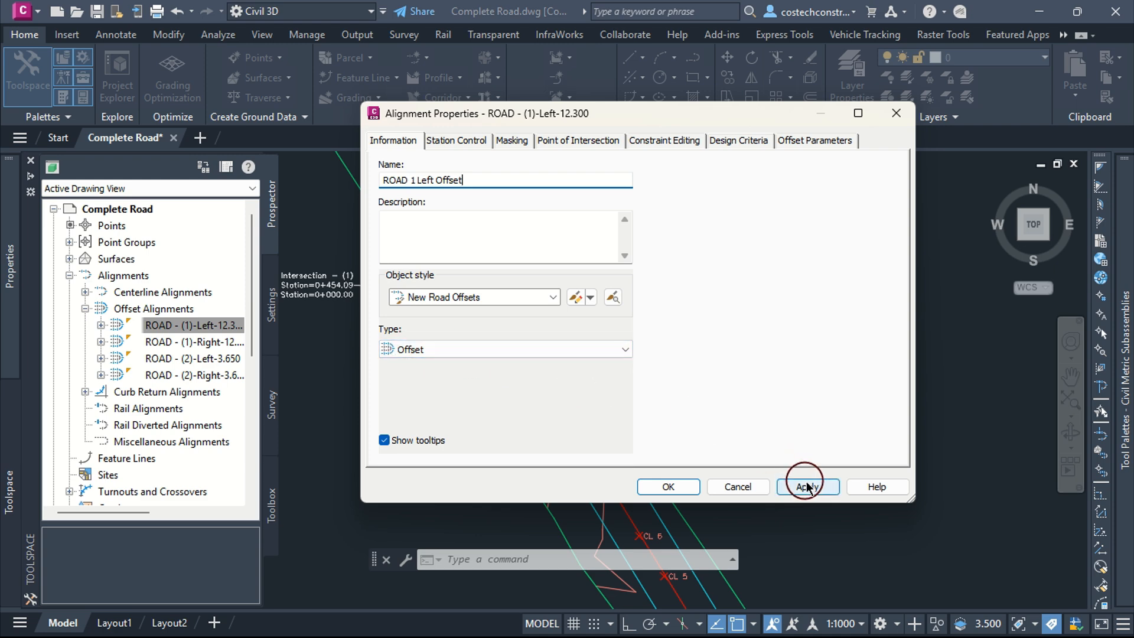
pyautogui.click(808, 486)
pyautogui.click(669, 486)
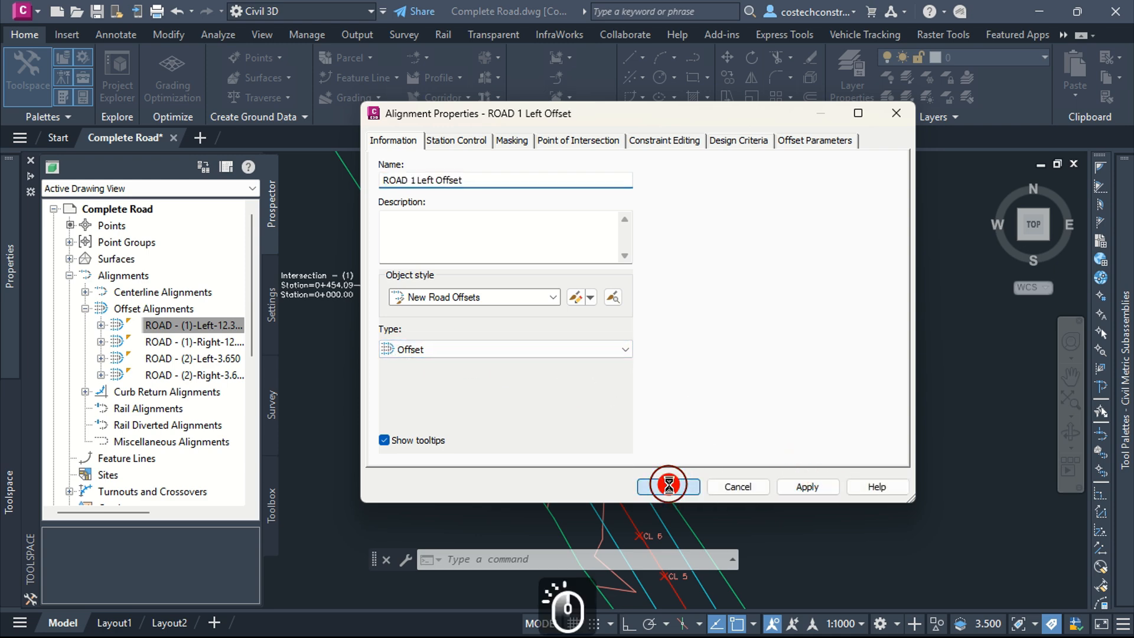
# Step: Rename the ROAD - (1) right offset alignment to ROAD 2 Right Offset
pyautogui.rightClick(201, 346)
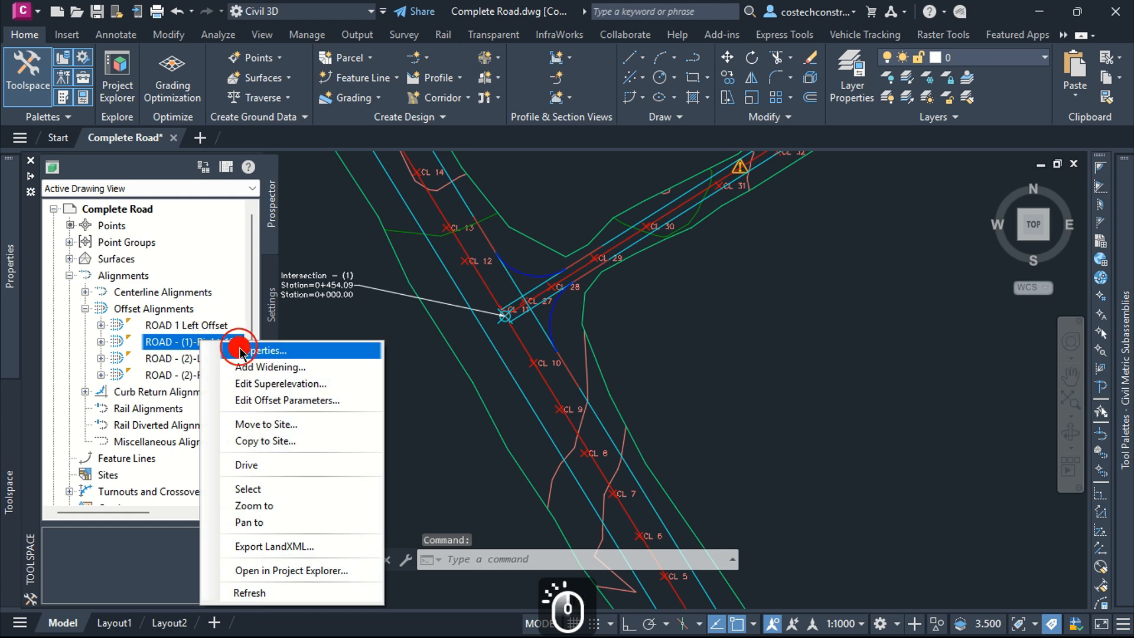
pyautogui.click(404, 351)
pyautogui.moveTo(412, 181); pyautogui.dragTo(538, 174)
pyautogui.write('2 Right Offset')
pyautogui.click(668, 486)
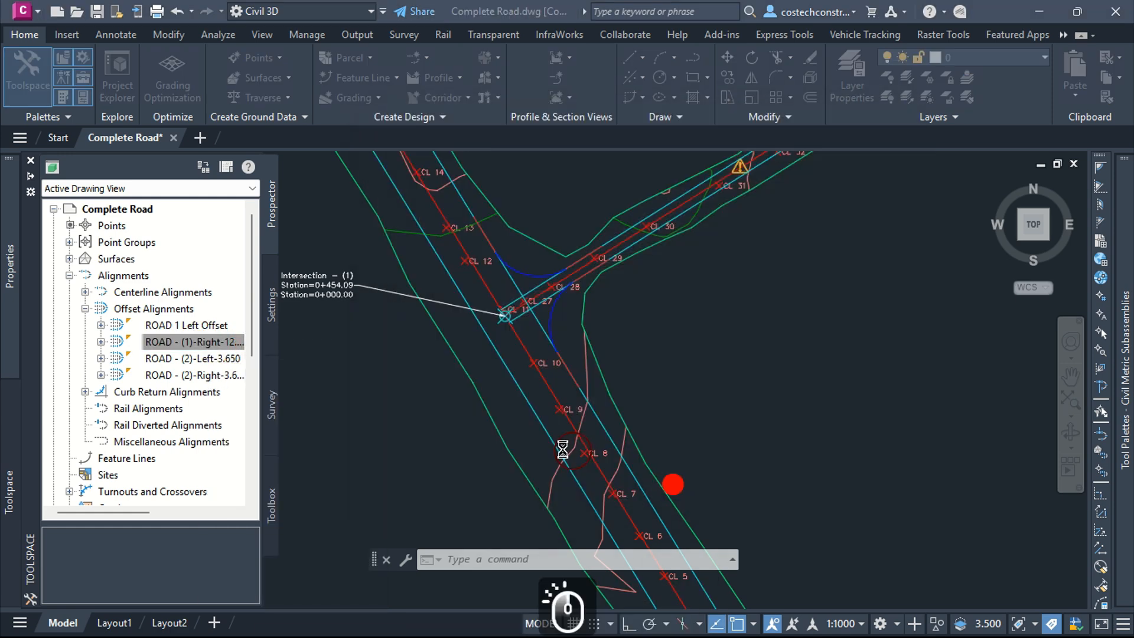
# Step: Rename the ROAD - (2) left offset alignment to ROAD 2 Left Offset
pyautogui.rightClick(167, 360)
pyautogui.click(206, 367)
pyautogui.moveTo(495, 177); pyautogui.dragTo(416, 187)
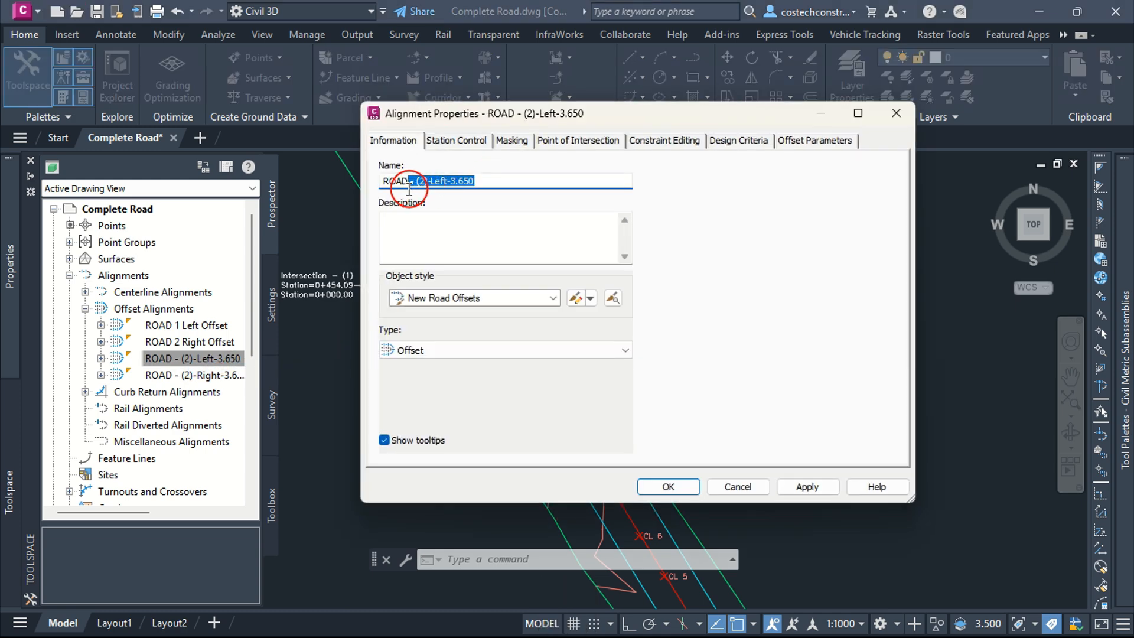
pyautogui.write('2 Left Offset')
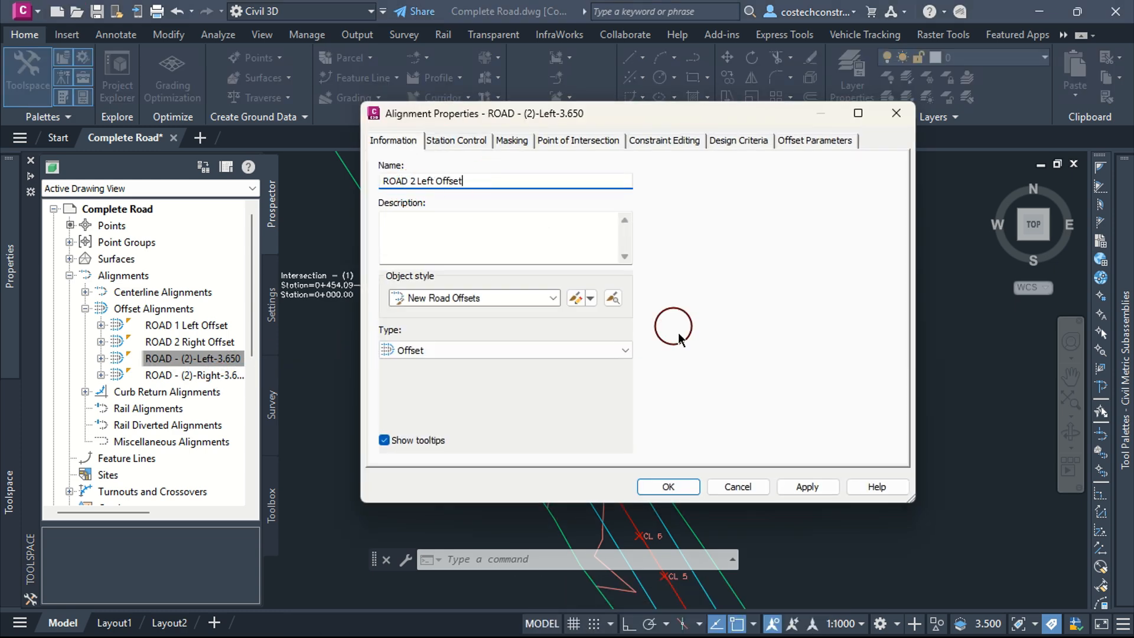
pyautogui.click(799, 488)
pyautogui.click(669, 485)
# Step: Rename the ROAD - (2) right offset alignment to ROAD 2 Right Offset
pyautogui.rightClick(172, 375)
pyautogui.click(240, 119)
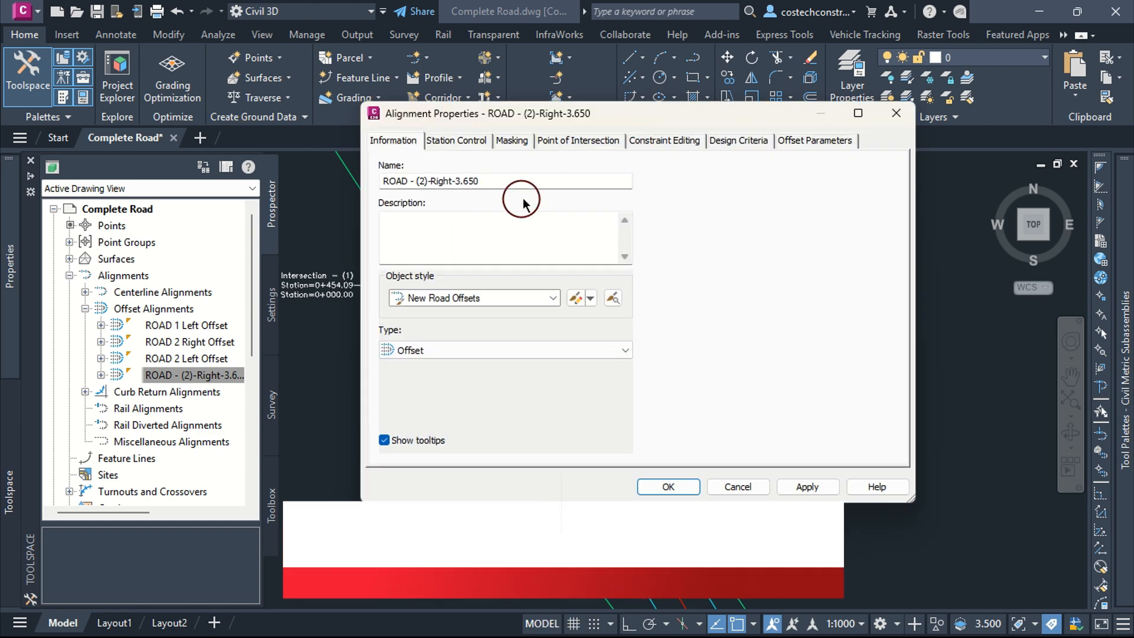
pyautogui.moveTo(490, 181); pyautogui.dragTo(423, 199)
pyautogui.write('2 Right Offset')
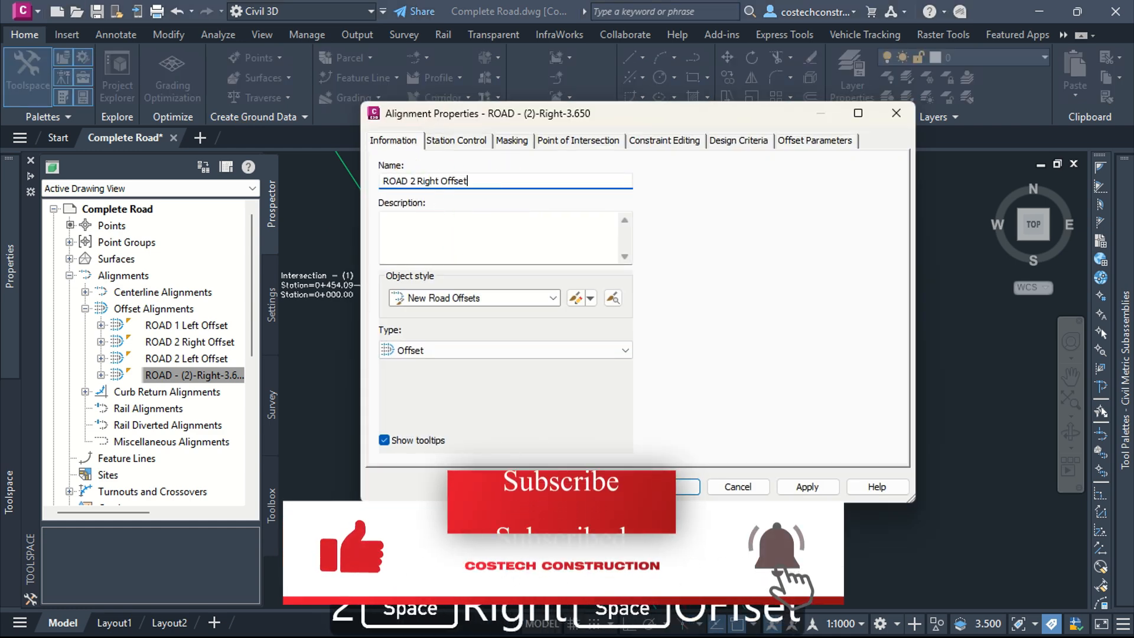
pyautogui.click(800, 487)
pyautogui.click(720, 373)
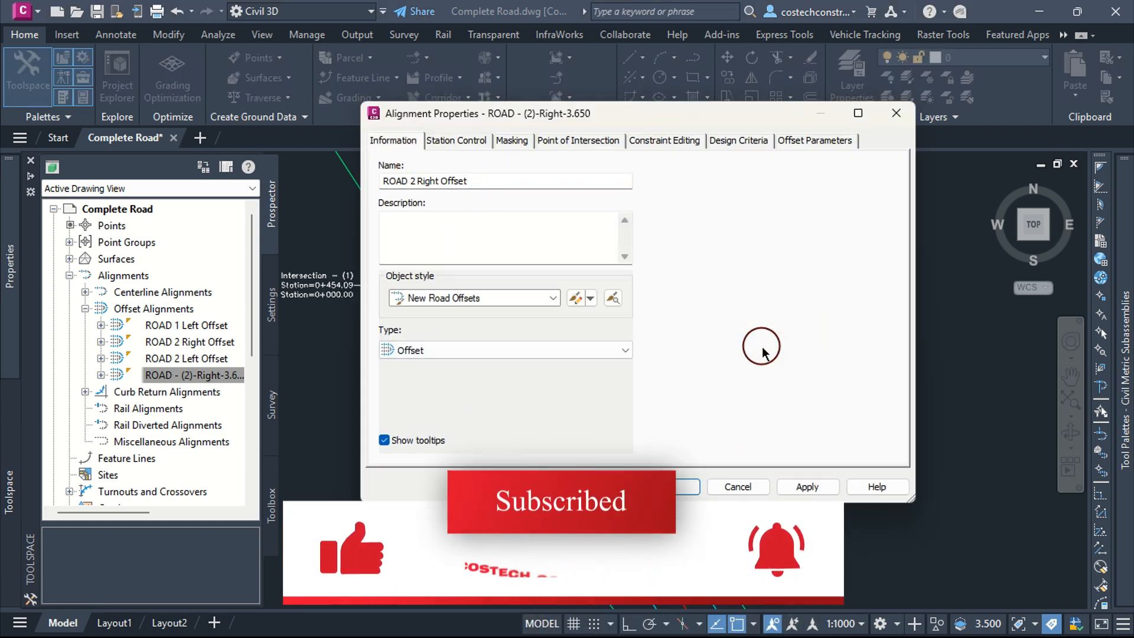
pyautogui.click(481, 180)
pyautogui.write('1')
pyautogui.click(668, 486)
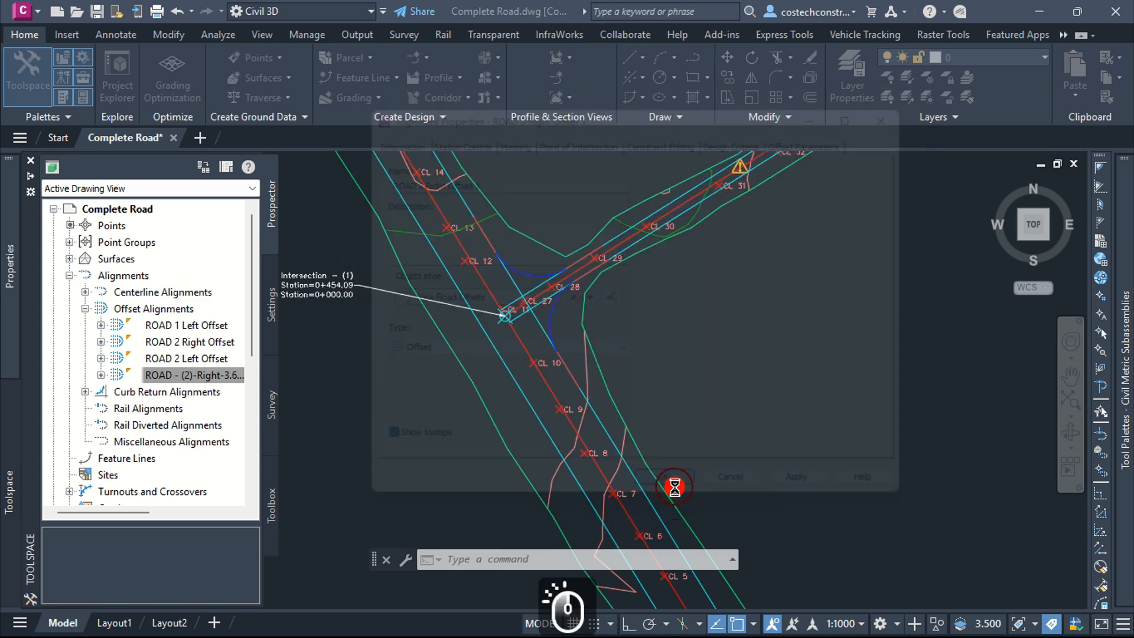
# Step: Correct the ROAD - (1) right offset alignment's name to ROAD 1 Right Offset
pyautogui.click(195, 343)
pyautogui.doubleClick(195, 343)
pyautogui.doubleClick(413, 182)
pyautogui.write('1')
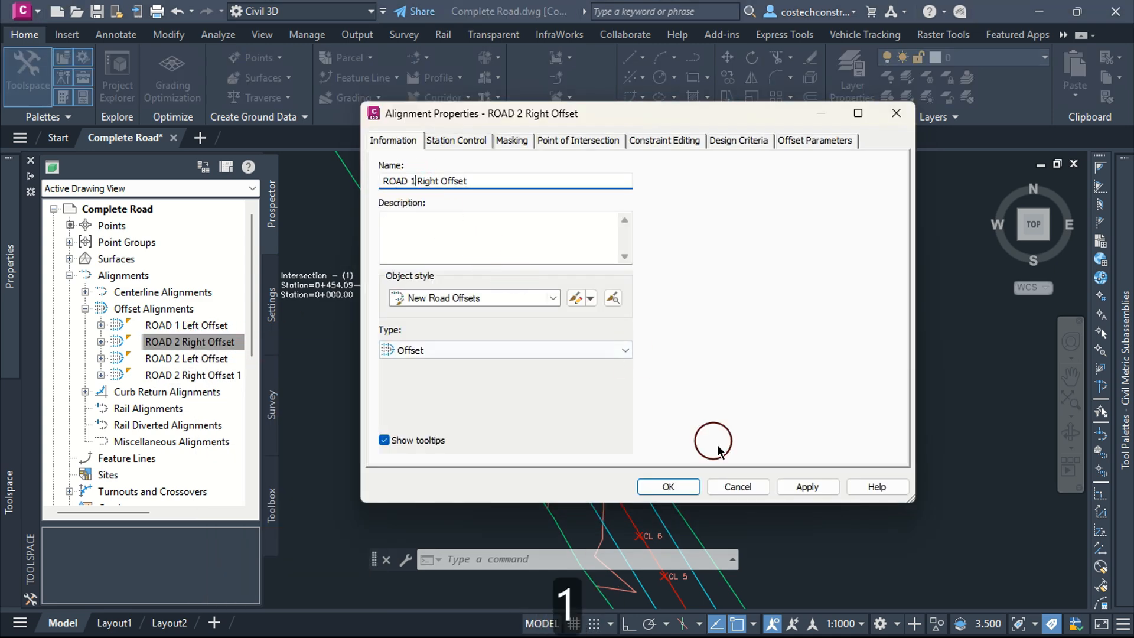
pyautogui.click(668, 487)
# Step: Correct the ROAD 2 Right Offset 1 alignment's name to ROAD 2 Right Offset
pyautogui.press('Escape')
pyautogui.rightClick(219, 374)
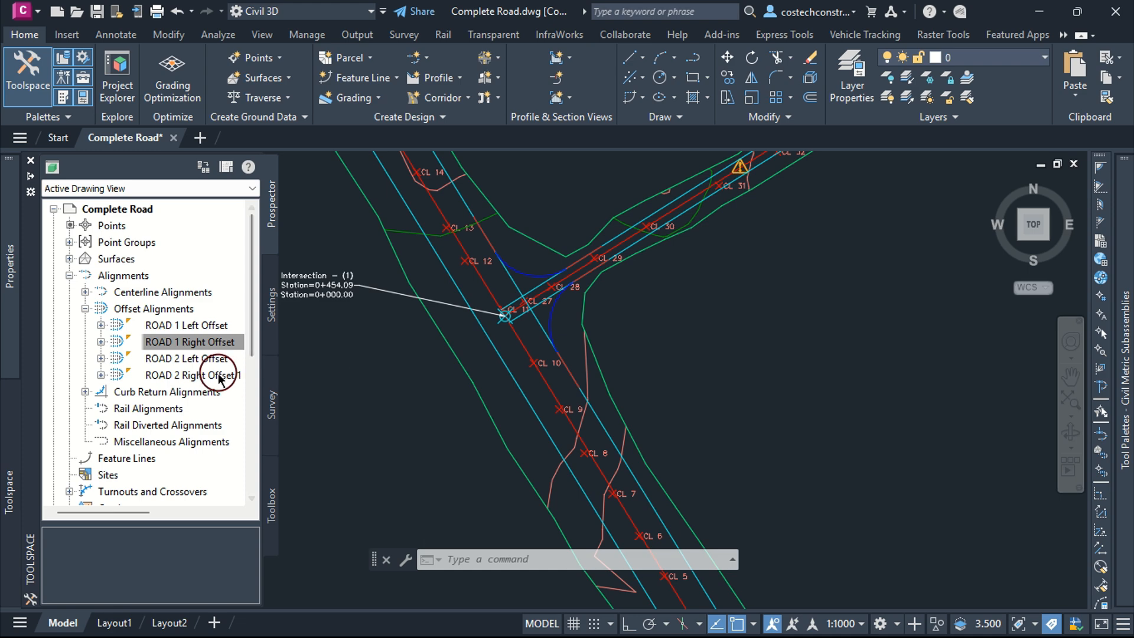
pyautogui.click(278, 118)
pyautogui.click(664, 551)
pyautogui.press('Escape')
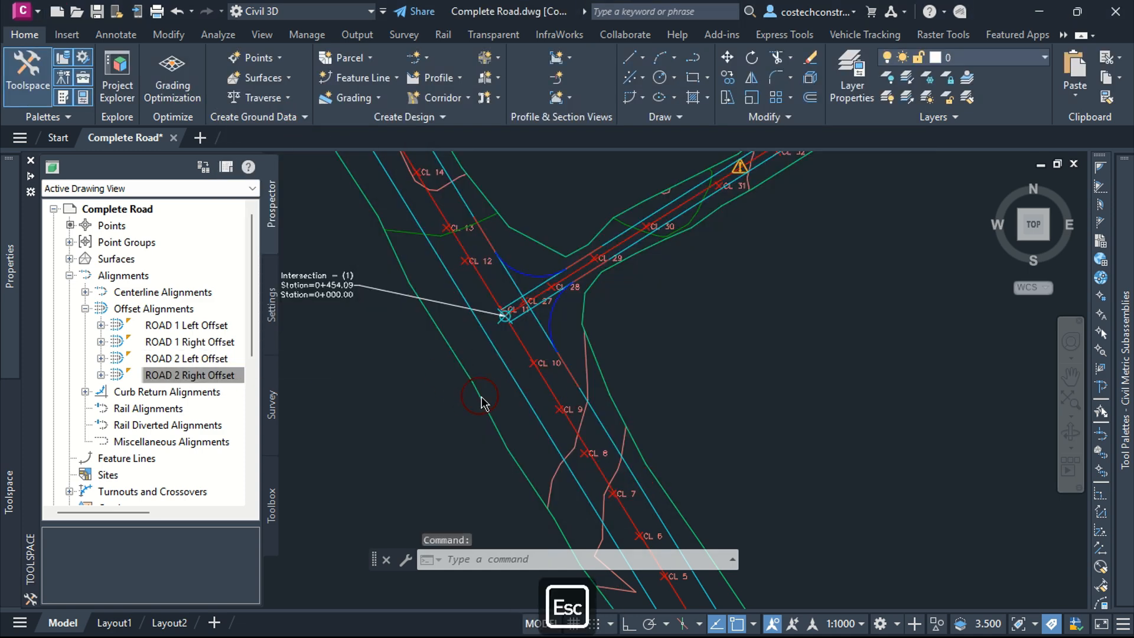
# Step: Inspect the offset alignments around the intersection in the drawing
pyautogui.click(426, 384)
pyautogui.click(398, 372)
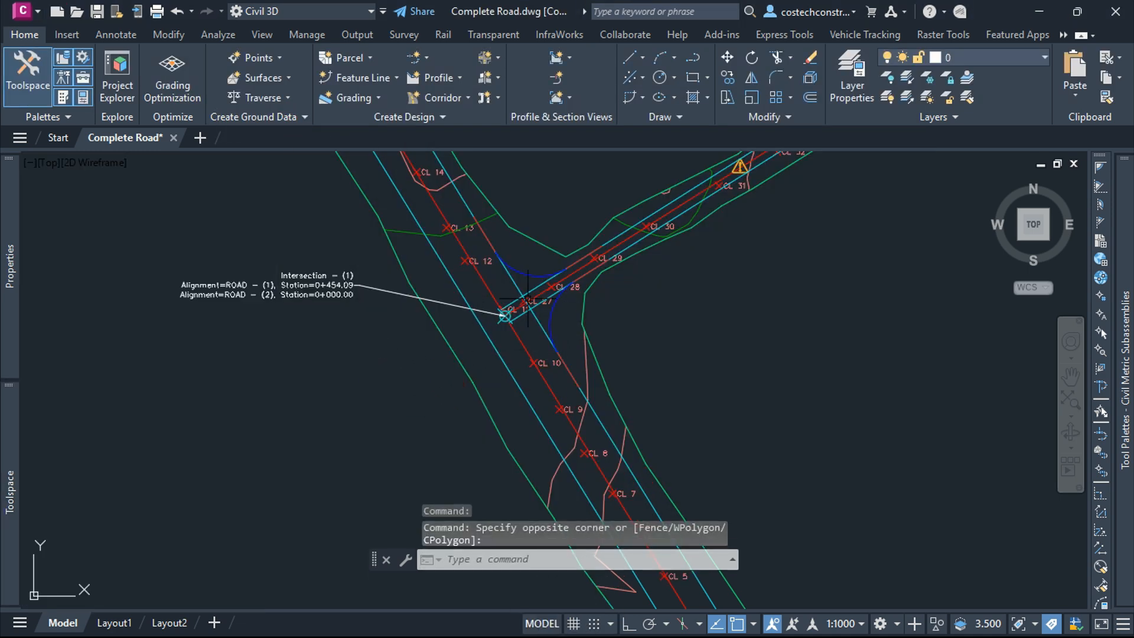
pyautogui.scroll(4, 512, 315)
pyautogui.moveTo(576, 322)
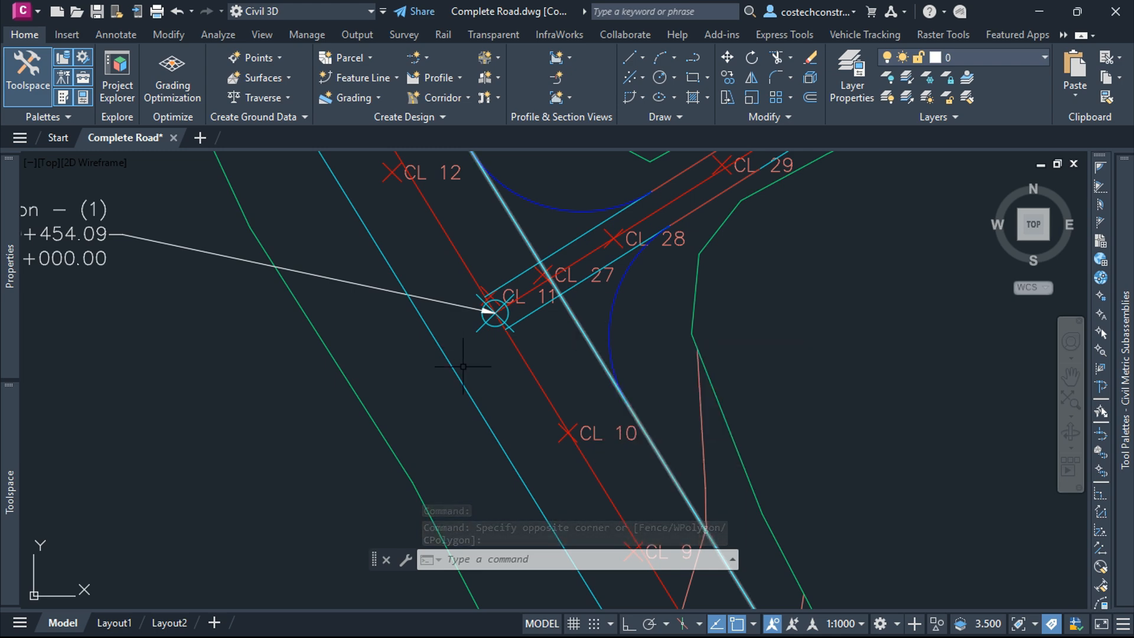
pyautogui.moveTo(462, 381)
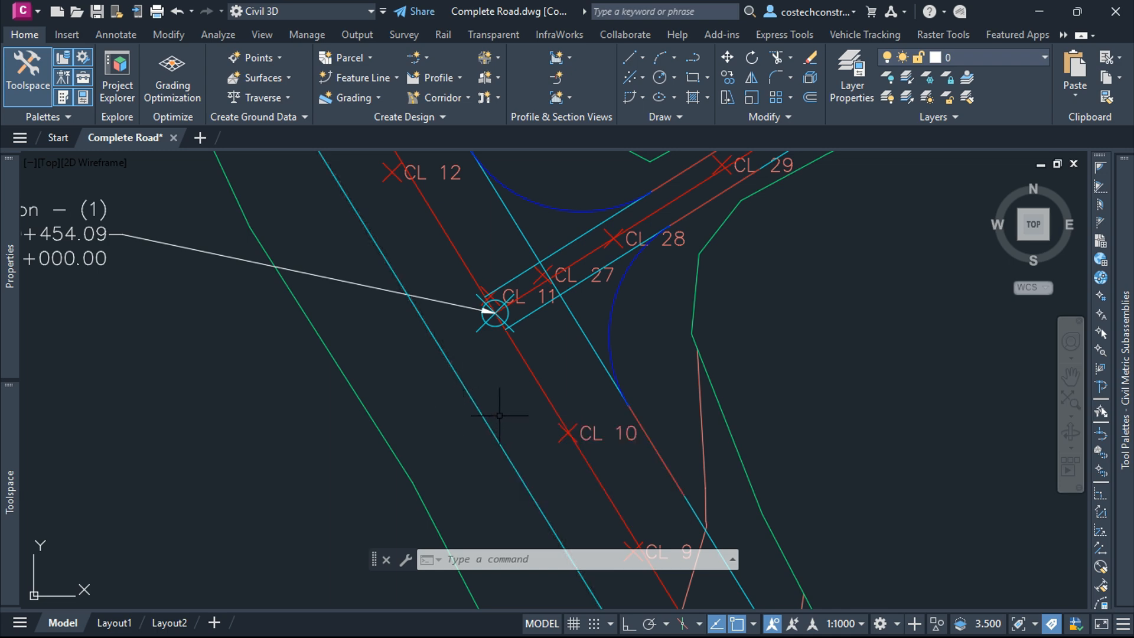
pyautogui.moveTo(571, 240)
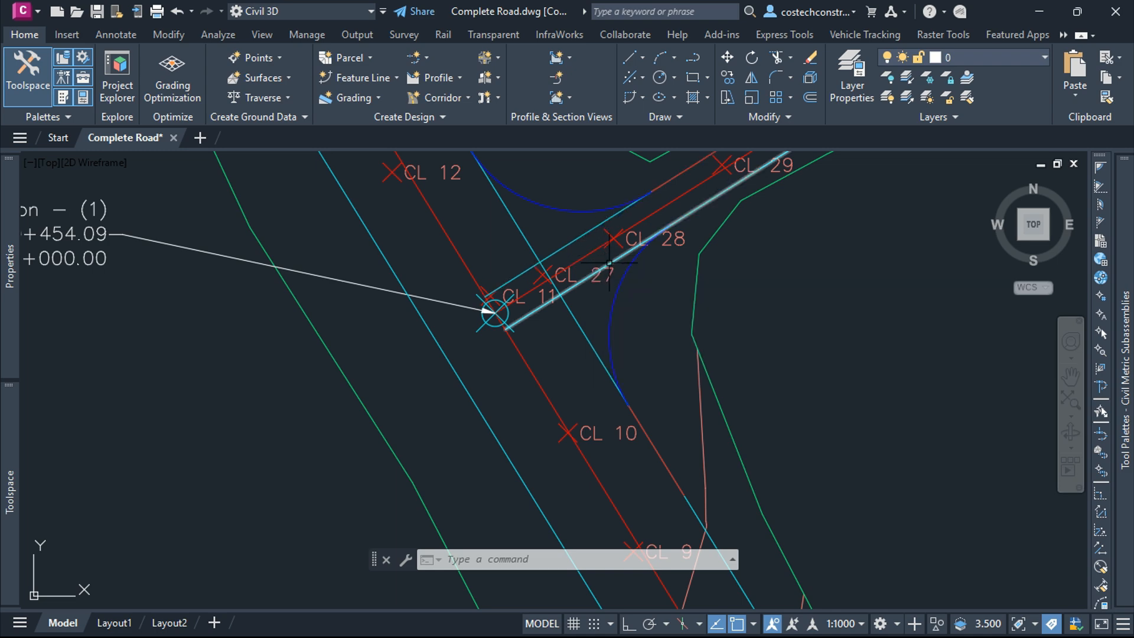
pyautogui.moveTo(629, 271)
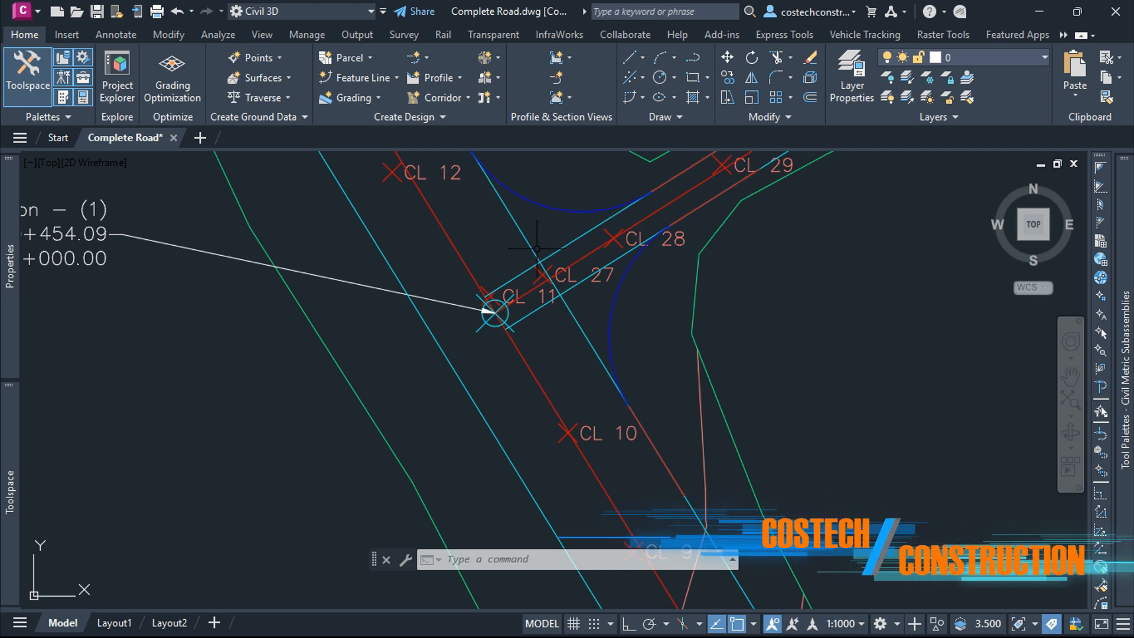
pyautogui.scroll(-6, 552, 269)
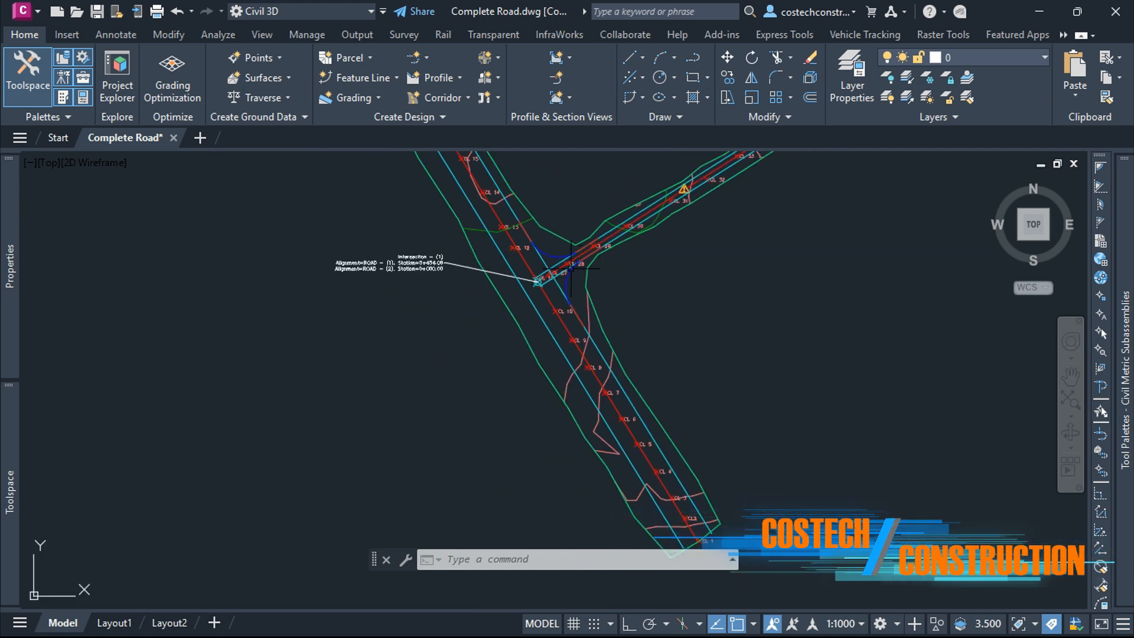
pyautogui.scroll(-3, 545, 300)
pyautogui.click(3, 378)
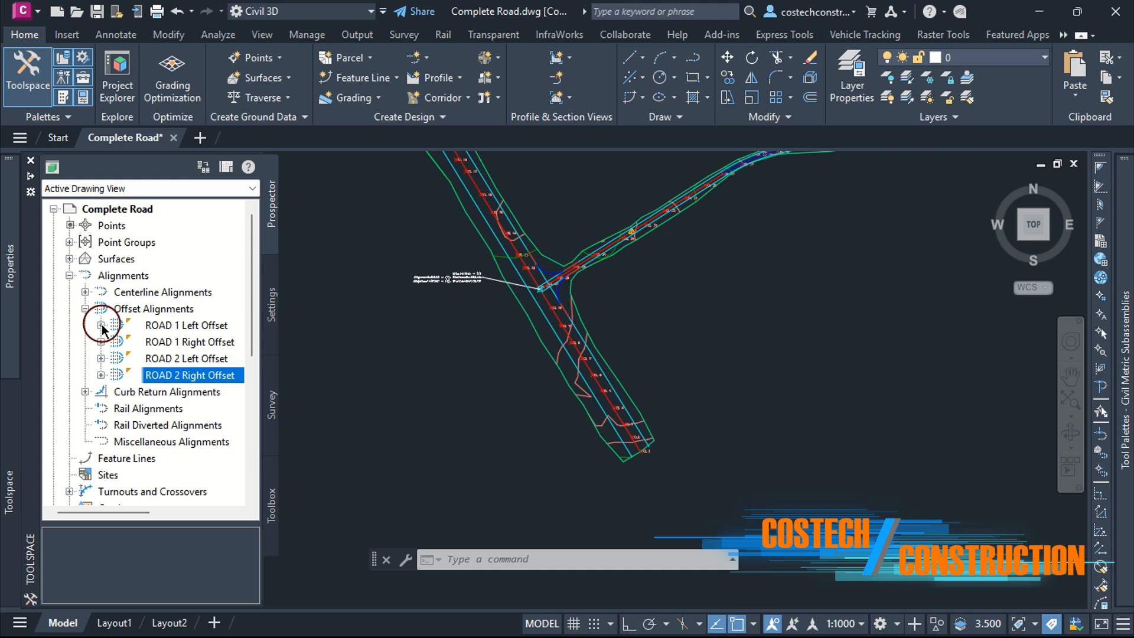
pyautogui.click(157, 325)
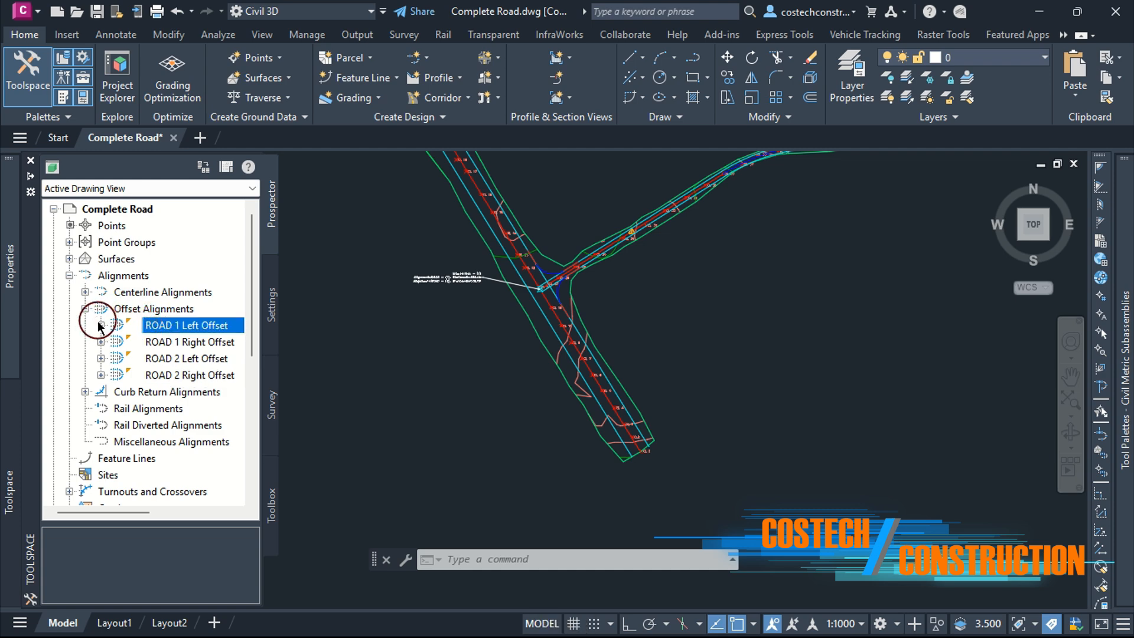
pyautogui.click(100, 325)
pyautogui.click(118, 359)
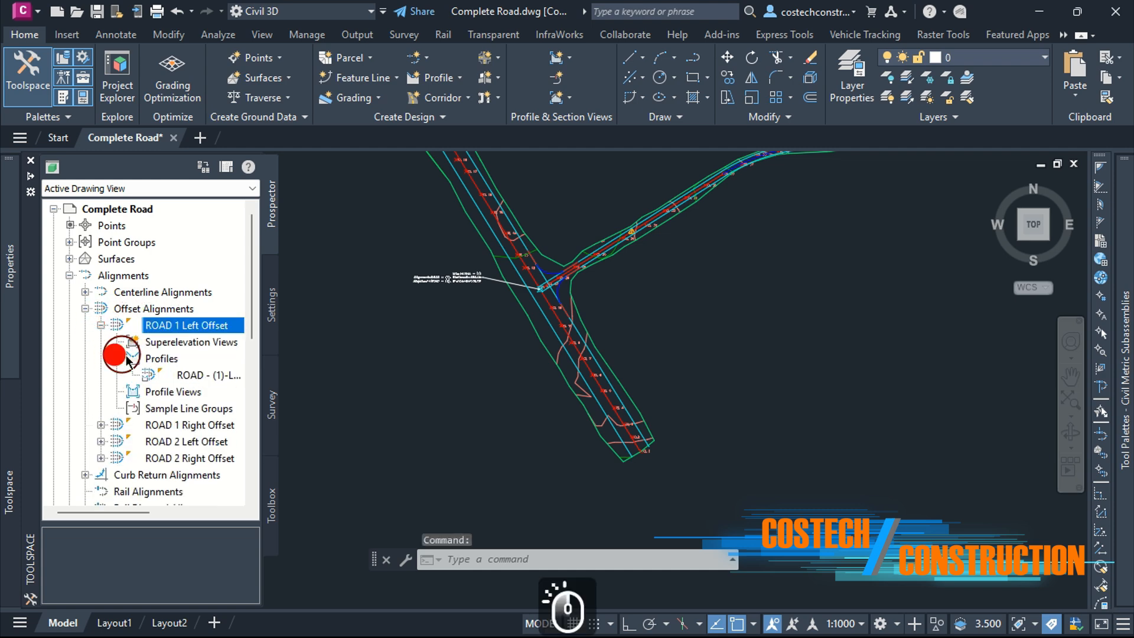
pyautogui.click(183, 376)
pyautogui.rightClick(222, 375)
pyautogui.click(243, 378)
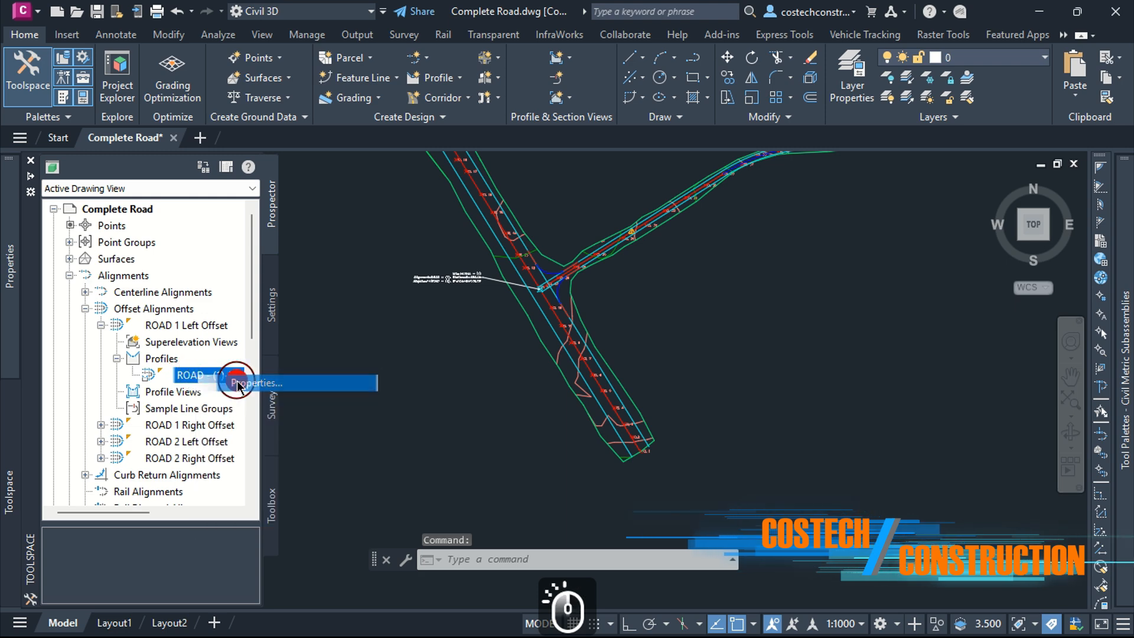
pyautogui.moveTo(467, 190); pyautogui.dragTo(322, 189)
pyautogui.write('1 Left Profile')
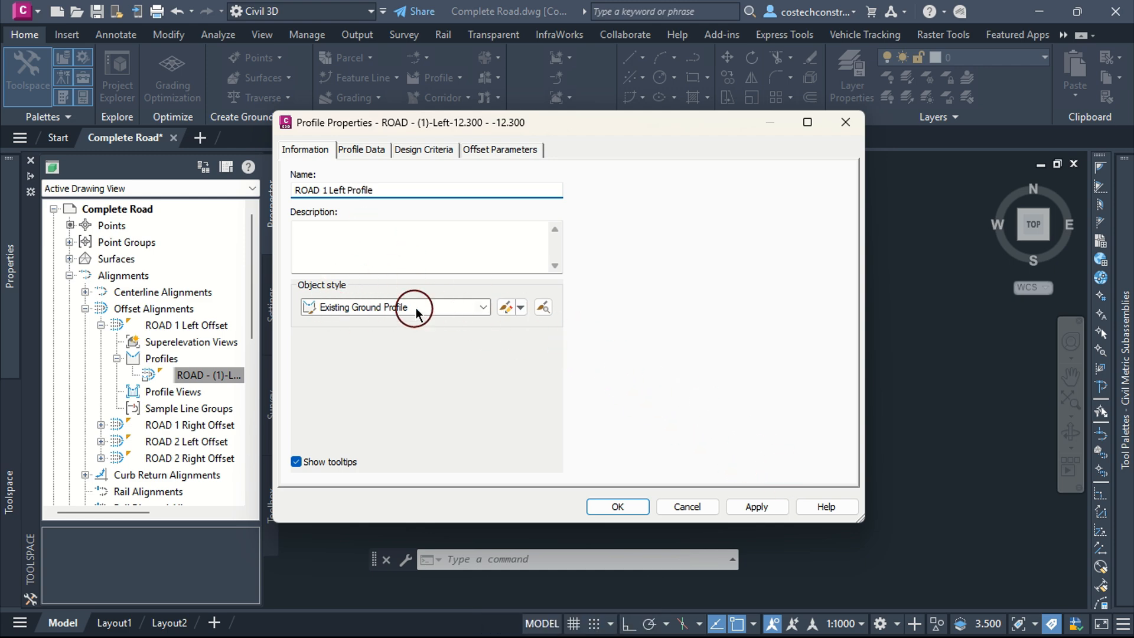
pyautogui.click(467, 302)
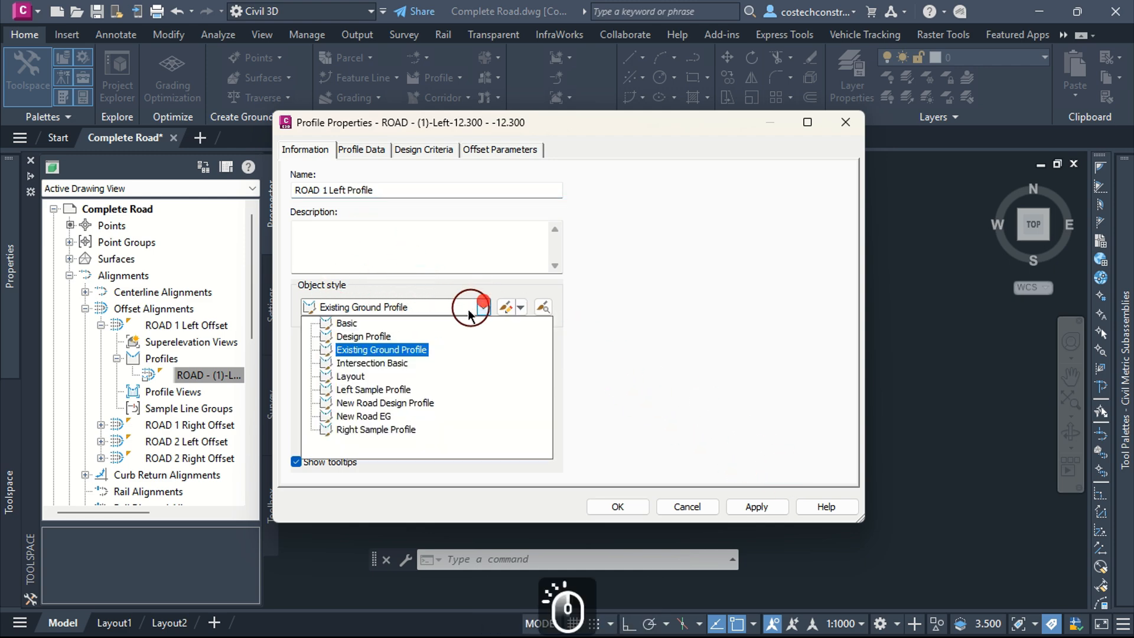
pyautogui.click(416, 403)
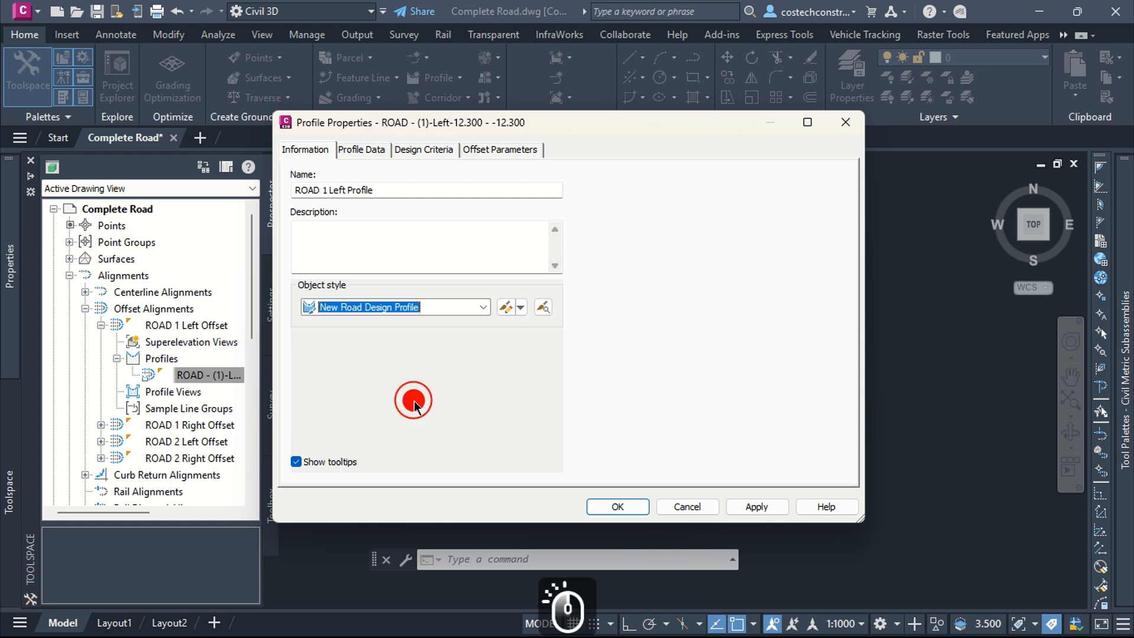
pyautogui.click(762, 507)
pyautogui.click(617, 506)
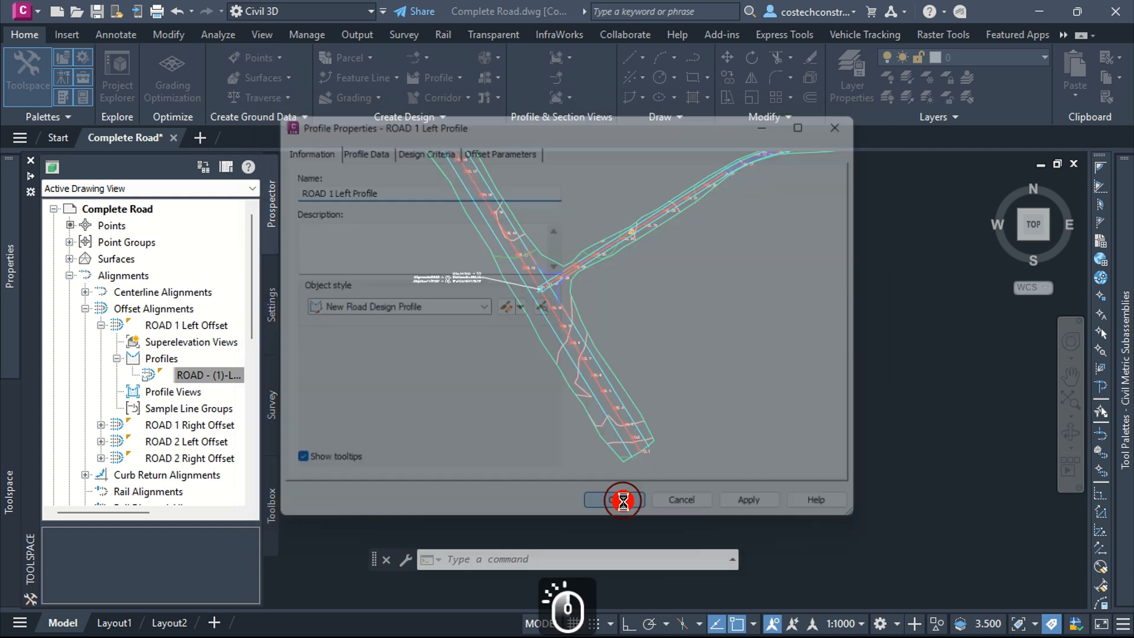
pyautogui.click(188, 377)
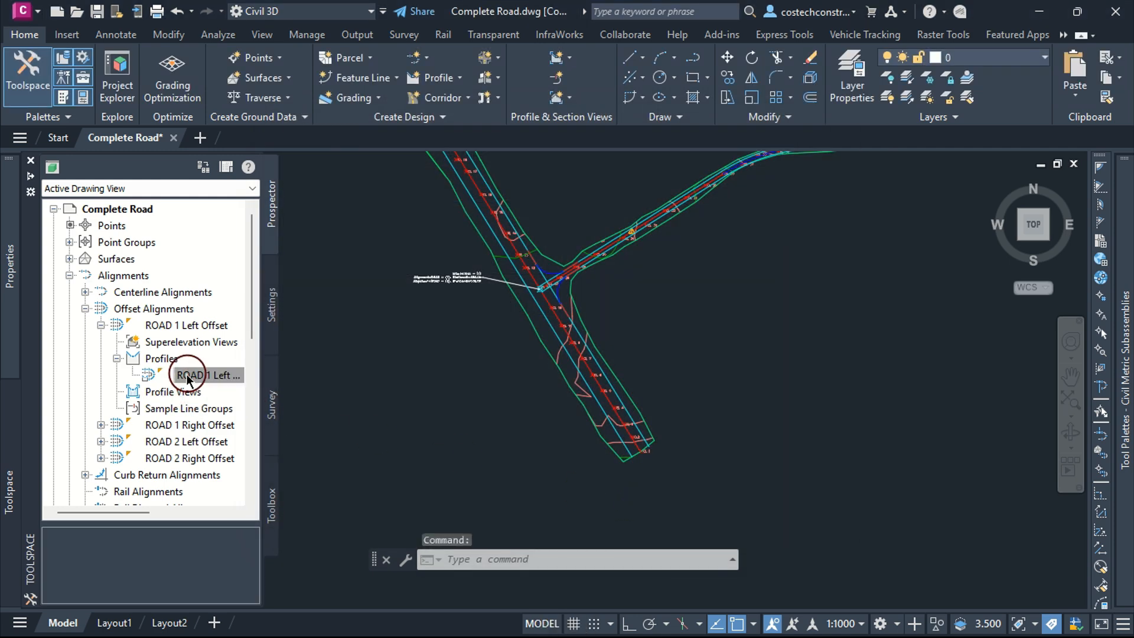
pyautogui.click(101, 325)
pyautogui.click(101, 341)
pyautogui.click(100, 325)
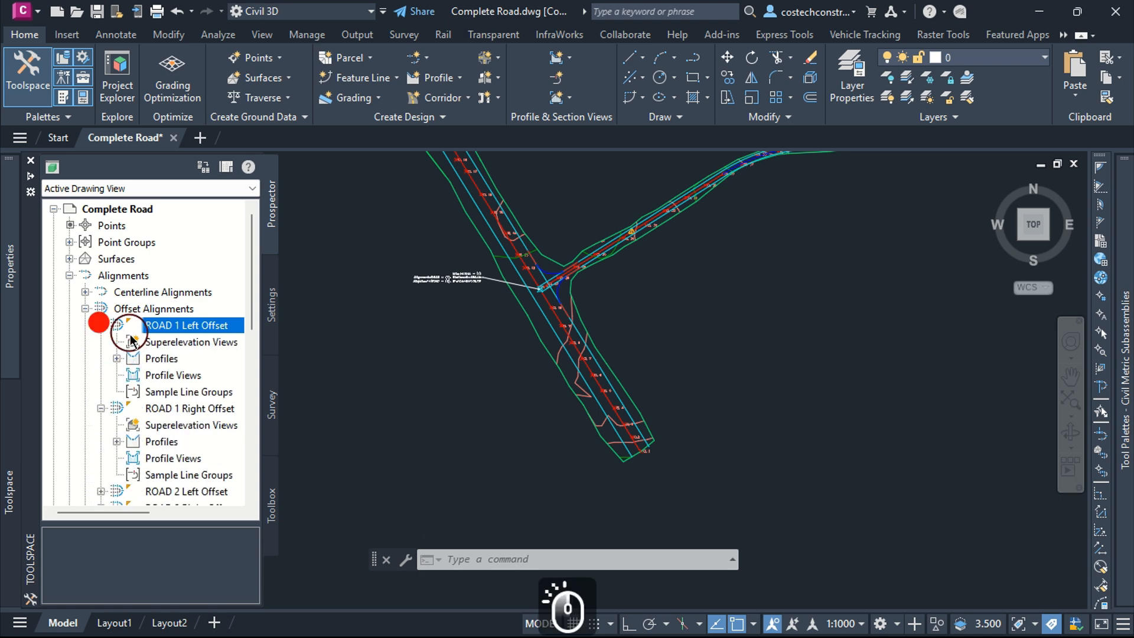
pyautogui.click(100, 325)
pyautogui.doubleClick(158, 374)
pyautogui.rightClick(190, 392)
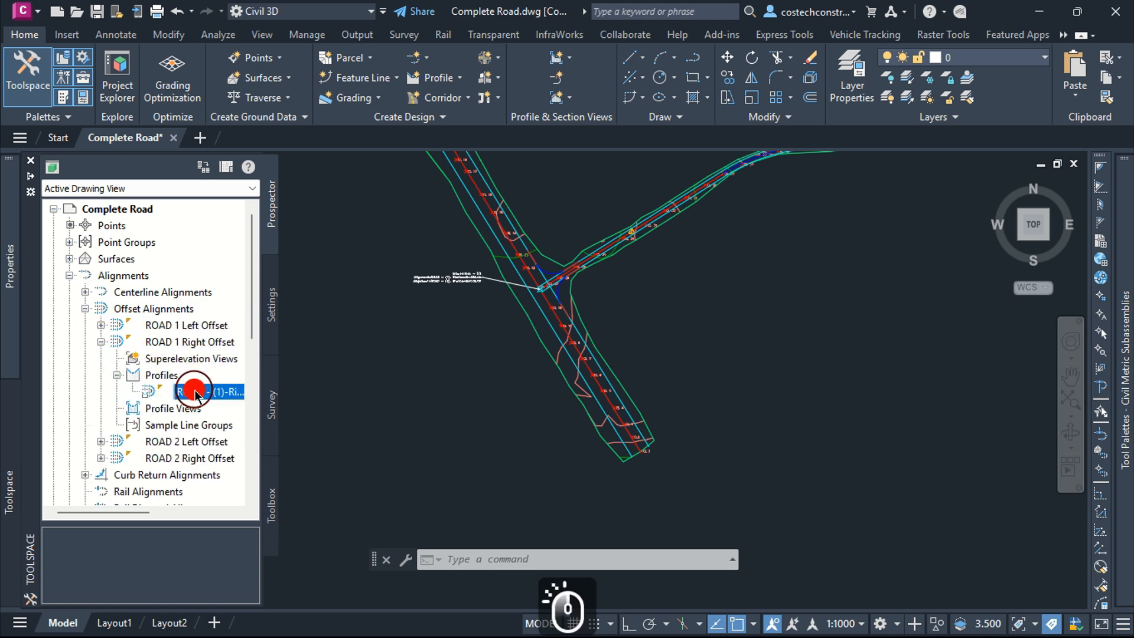
pyautogui.click(236, 397)
pyautogui.moveTo(451, 192); pyautogui.dragTo(321, 194)
pyautogui.write('1')
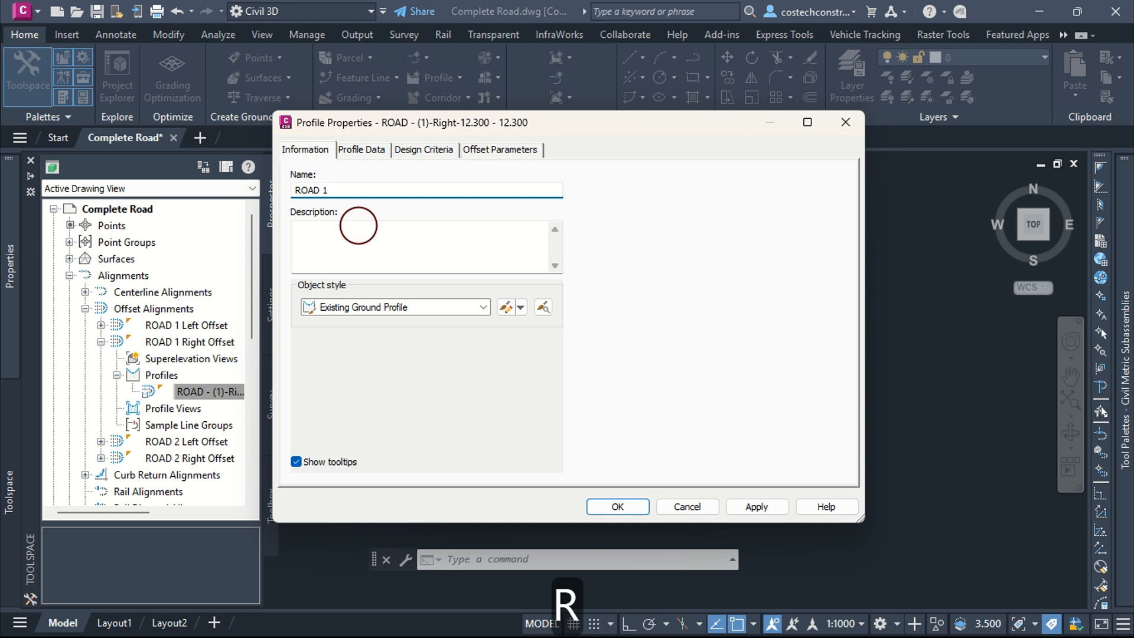
pyautogui.write(' Right Profile')
pyautogui.click(361, 225)
pyautogui.click(483, 307)
pyautogui.click(366, 378)
pyautogui.click(745, 506)
pyautogui.click(631, 507)
pyautogui.click(222, 393)
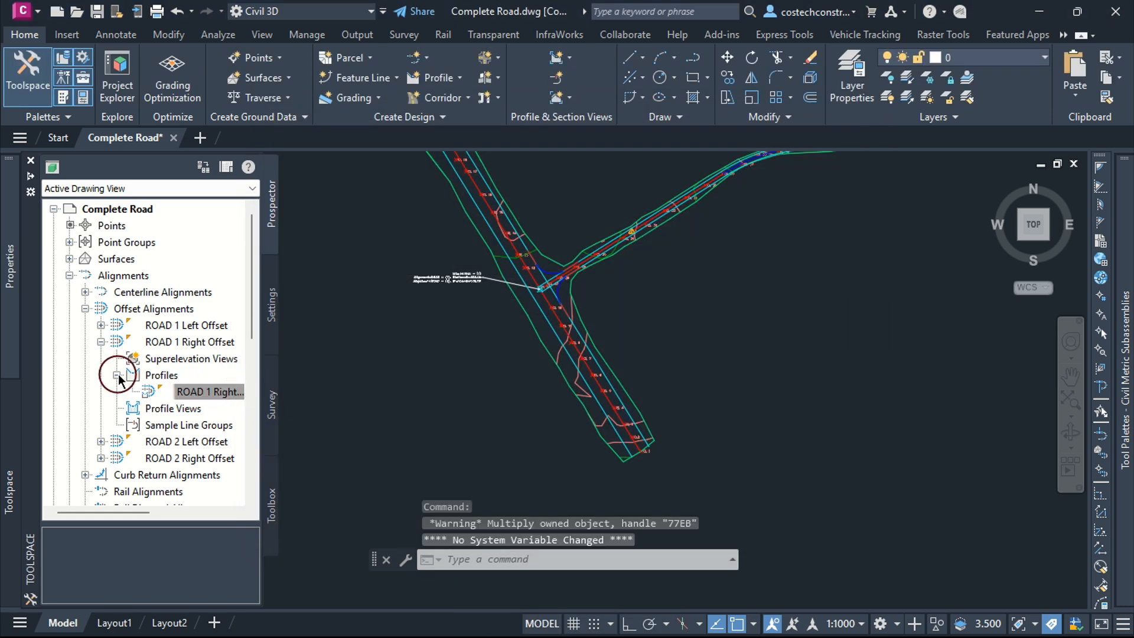
pyautogui.click(118, 376)
pyautogui.click(101, 342)
pyautogui.click(101, 359)
pyautogui.click(117, 392)
pyautogui.rightClick(185, 407)
pyautogui.click(230, 413)
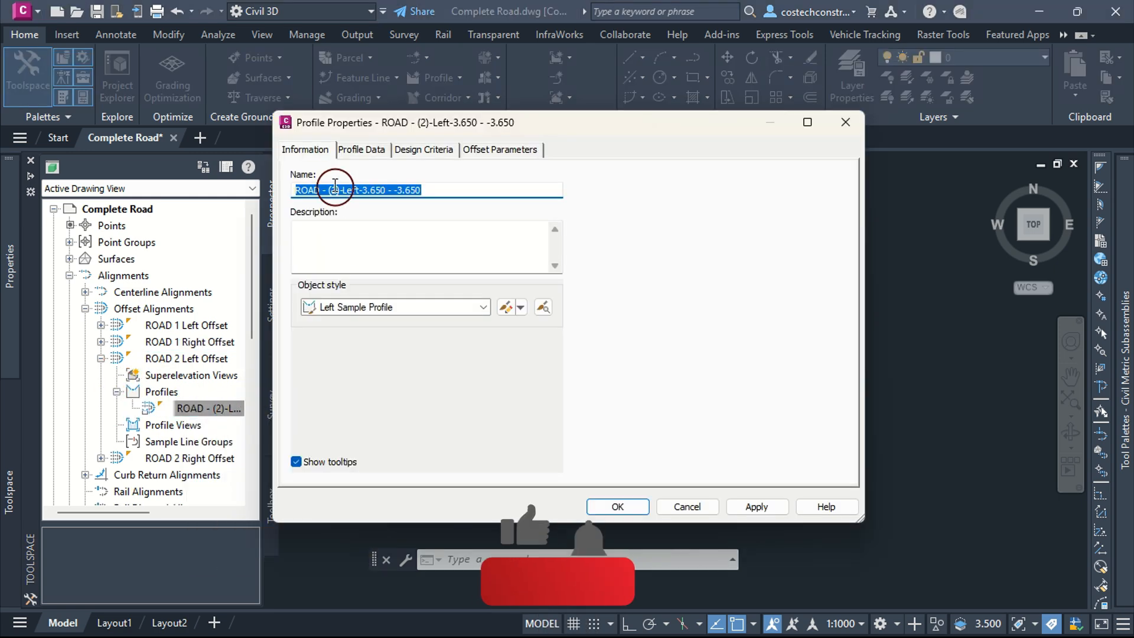
pyautogui.write('ROAD 2 Le')
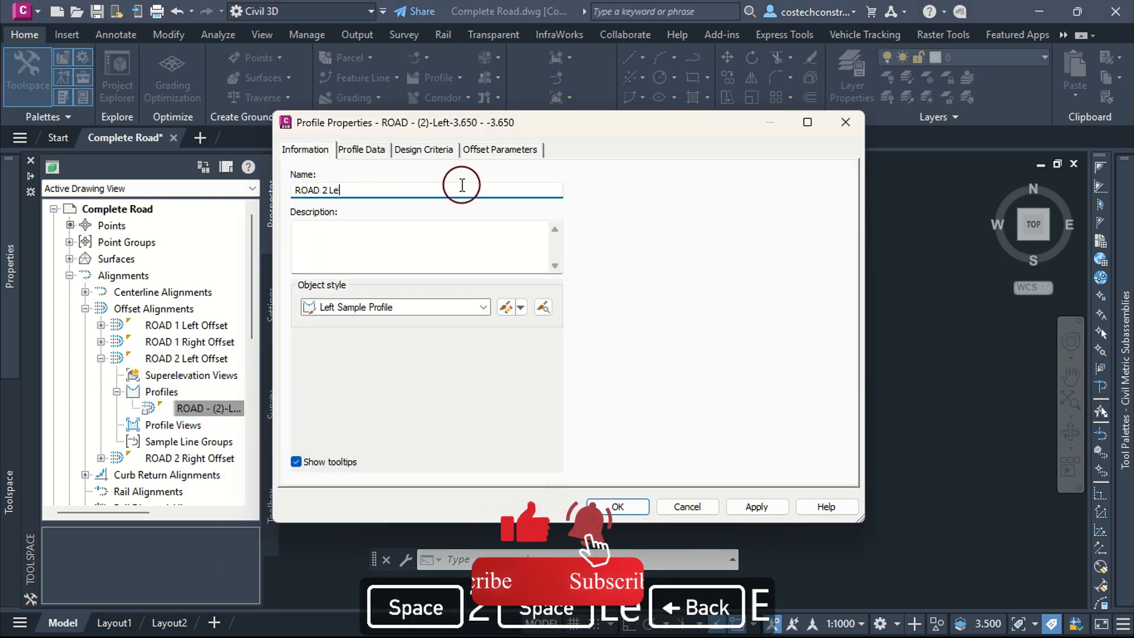
pyautogui.write('ft Profile')
pyautogui.click(484, 308)
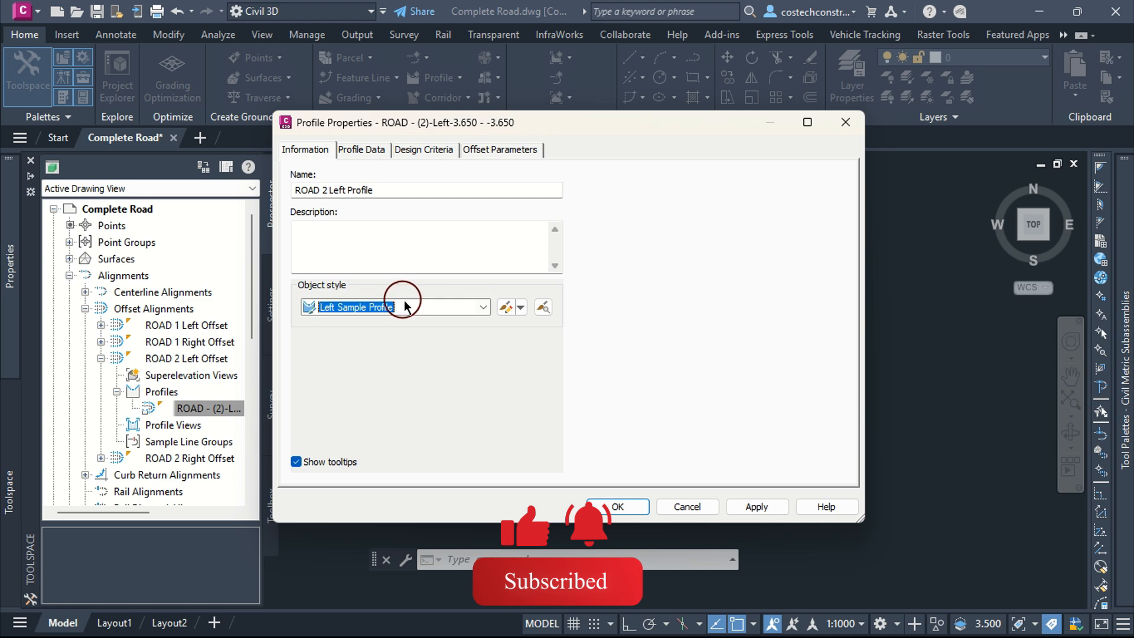
pyautogui.click(485, 308)
pyautogui.click(452, 307)
pyautogui.click(483, 307)
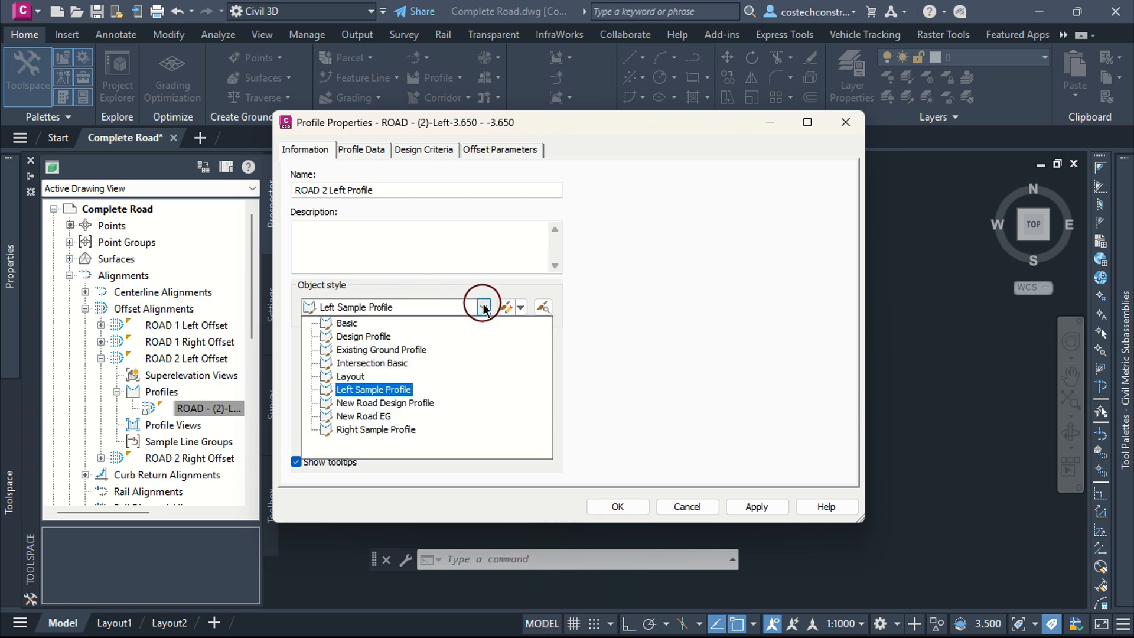
pyautogui.click(402, 400)
pyautogui.click(757, 507)
pyautogui.click(618, 507)
pyautogui.click(117, 391)
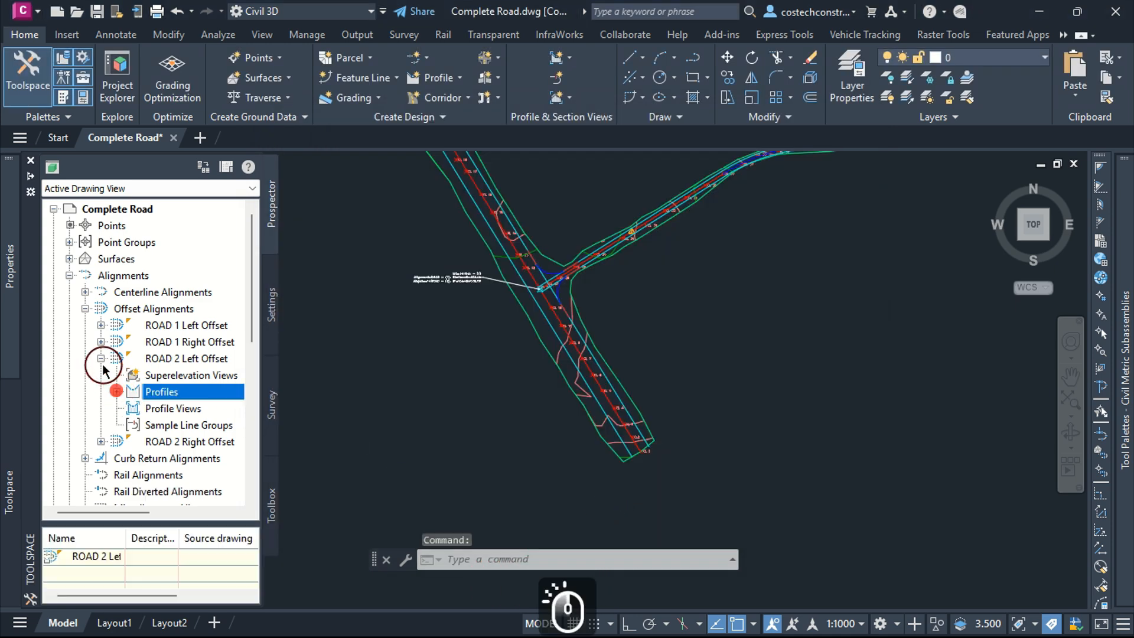
pyautogui.click(101, 358)
pyautogui.click(101, 375)
pyautogui.click(117, 409)
pyautogui.rightClick(186, 422)
pyautogui.click(218, 433)
pyautogui.moveTo(444, 191); pyautogui.dragTo(318, 190)
pyautogui.write('2 Right Profile')
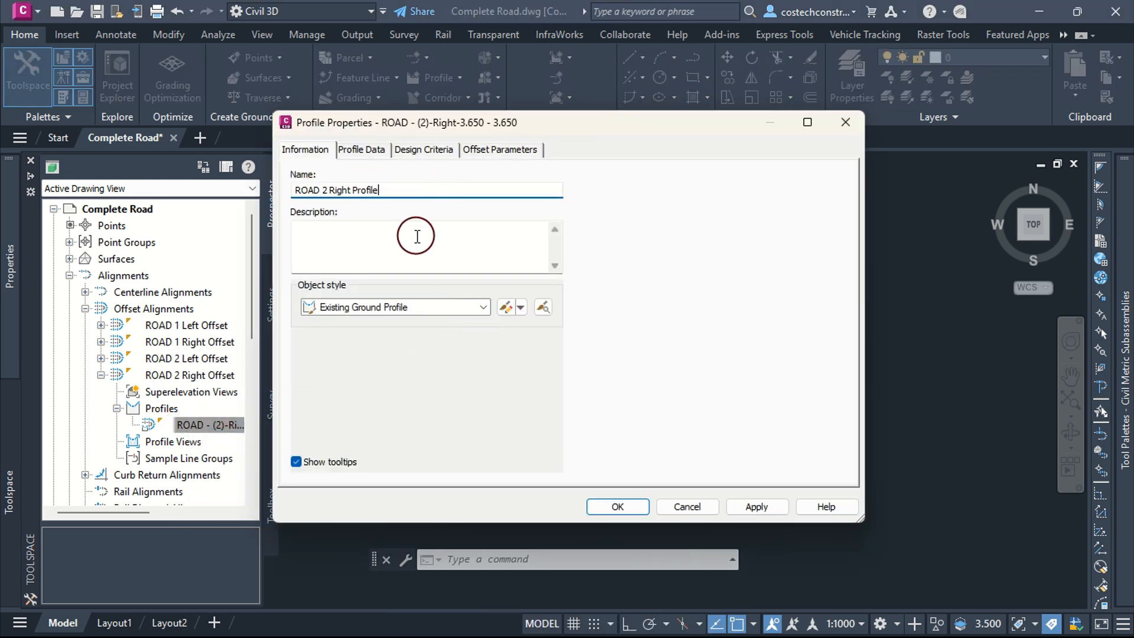
pyautogui.click(757, 507)
pyautogui.click(617, 507)
pyautogui.click(101, 375)
pyautogui.click(85, 392)
pyautogui.click(145, 409)
pyautogui.click(101, 408)
pyautogui.click(117, 442)
pyautogui.rightClick(204, 458)
pyautogui.click(233, 468)
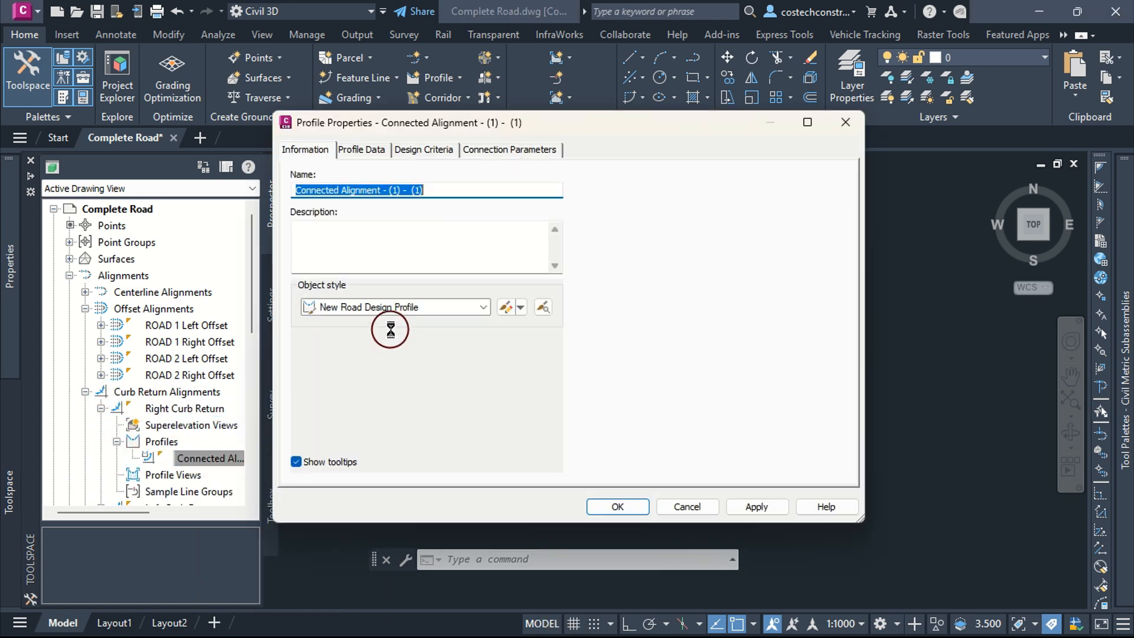
pyautogui.write('Right Curb')
pyautogui.write('Profile')
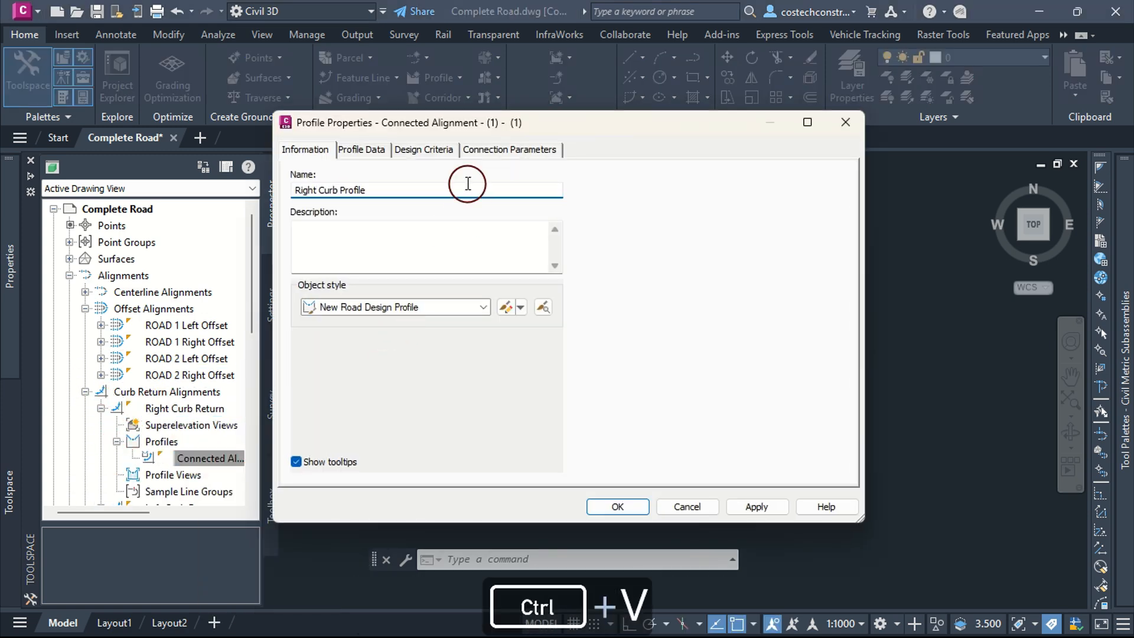
pyautogui.click(757, 507)
pyautogui.click(619, 507)
pyautogui.click(117, 442)
pyautogui.scroll(-1, 133, 422)
pyautogui.click(85, 342)
pyautogui.click(85, 342)
pyautogui.click(101, 359)
pyautogui.click(101, 375)
pyautogui.click(117, 408)
pyautogui.click(157, 426)
pyautogui.rightClick(204, 425)
pyautogui.click(234, 435)
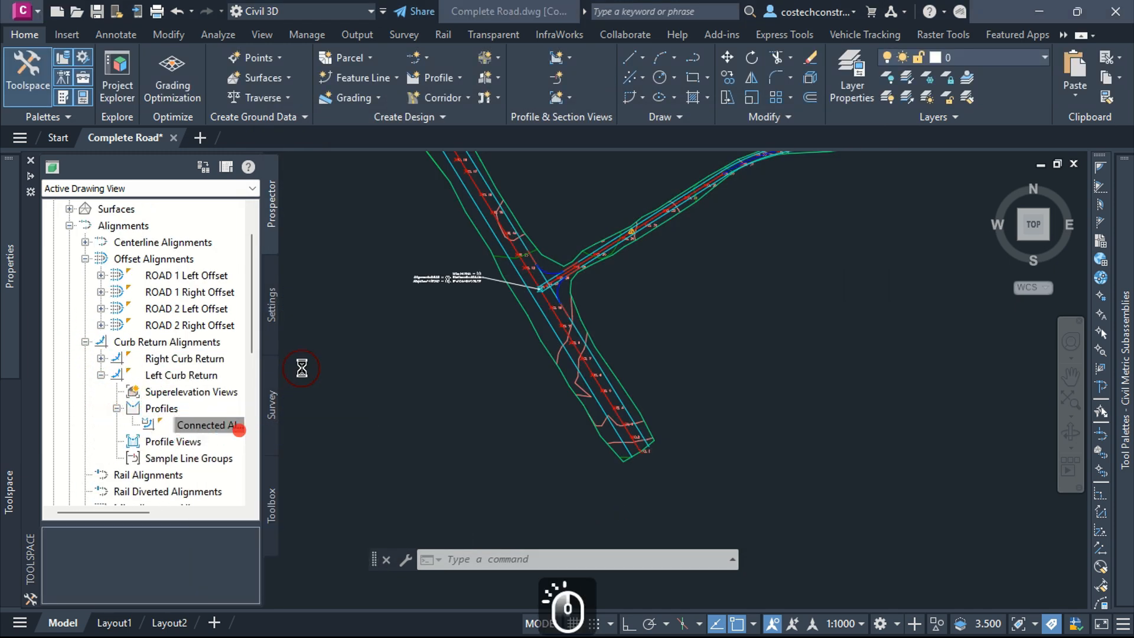
pyautogui.write('Left Curb')
pyautogui.write('Profile')
pyautogui.click(484, 305)
pyautogui.click(388, 400)
pyautogui.click(757, 507)
pyautogui.click(640, 503)
pyautogui.click(101, 359)
pyautogui.click(117, 392)
pyautogui.rightClick(184, 406)
pyautogui.click(220, 414)
pyautogui.click(620, 510)
pyautogui.scroll(-2, 213, 408)
pyautogui.click(85, 243)
pyautogui.scroll(2, 146, 326)
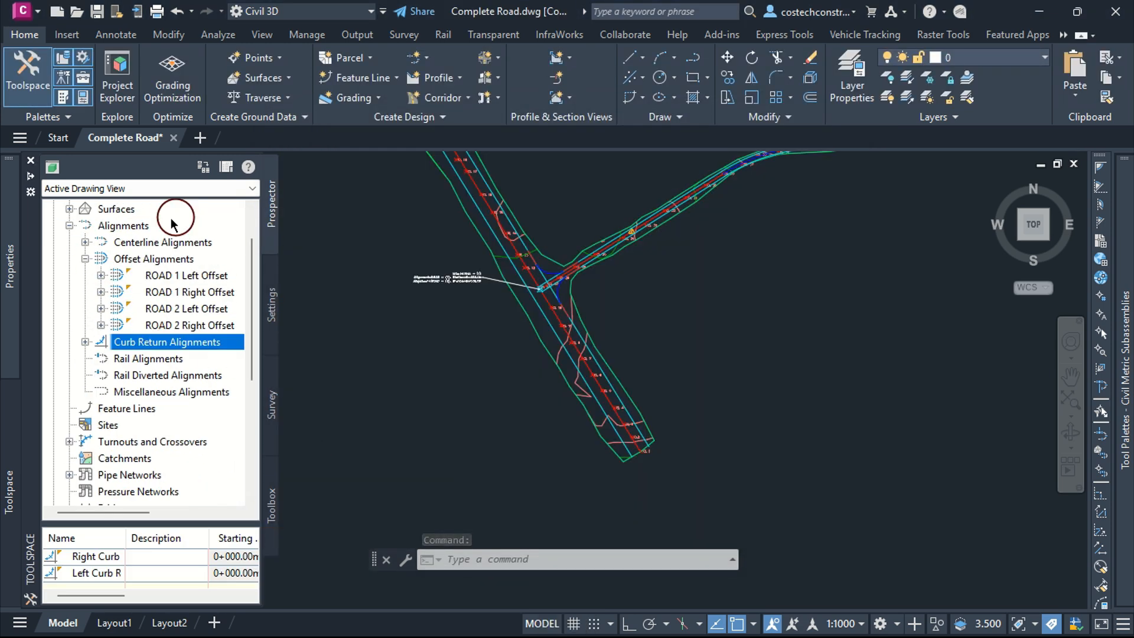
pyautogui.click(86, 258)
pyautogui.scroll(1, 112, 259)
pyautogui.click(69, 275)
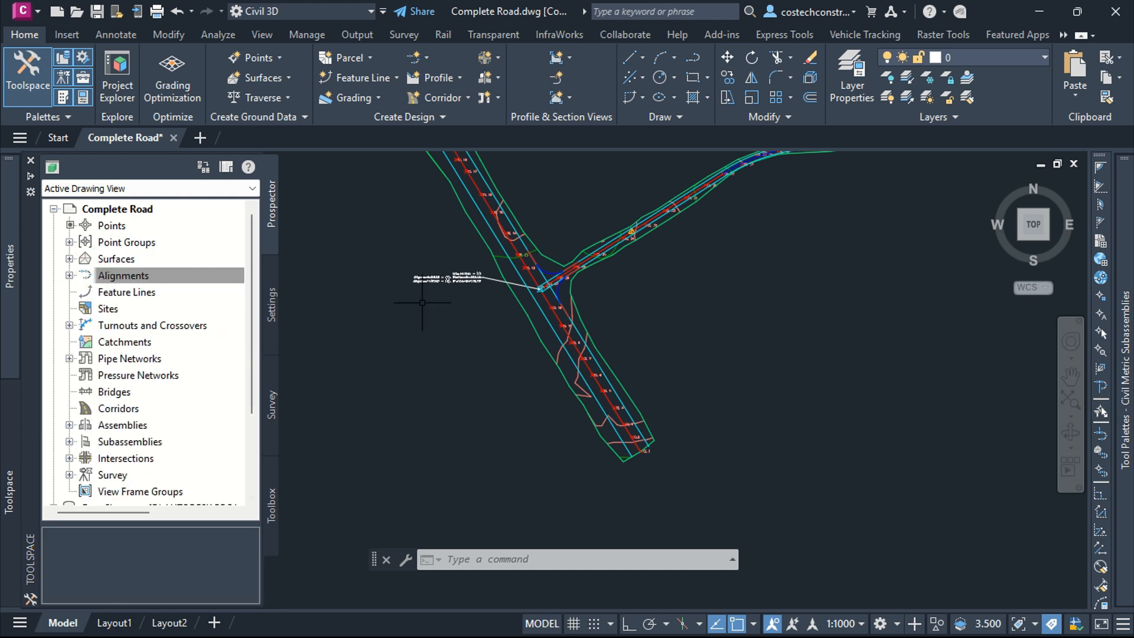
# Step: Zoom into the profile view to examine the grade warning symbol on the design profile
pyautogui.scroll(-4, 430, 304)
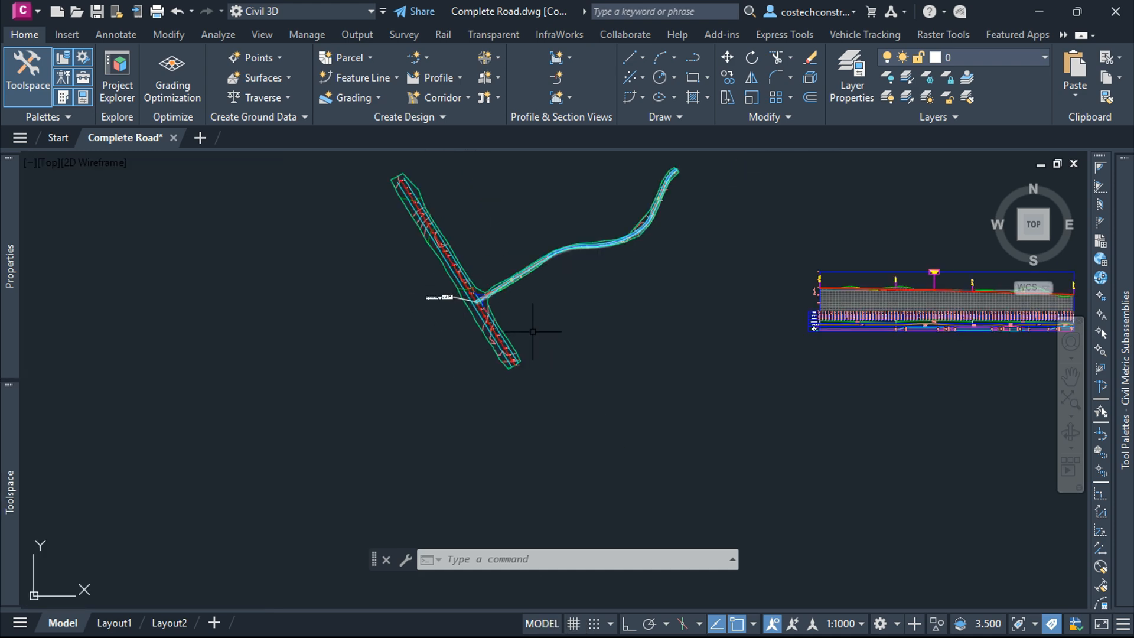
pyautogui.scroll(2, 533, 331)
pyautogui.scroll(-4, 400, 345)
pyautogui.scroll(5, 679, 178)
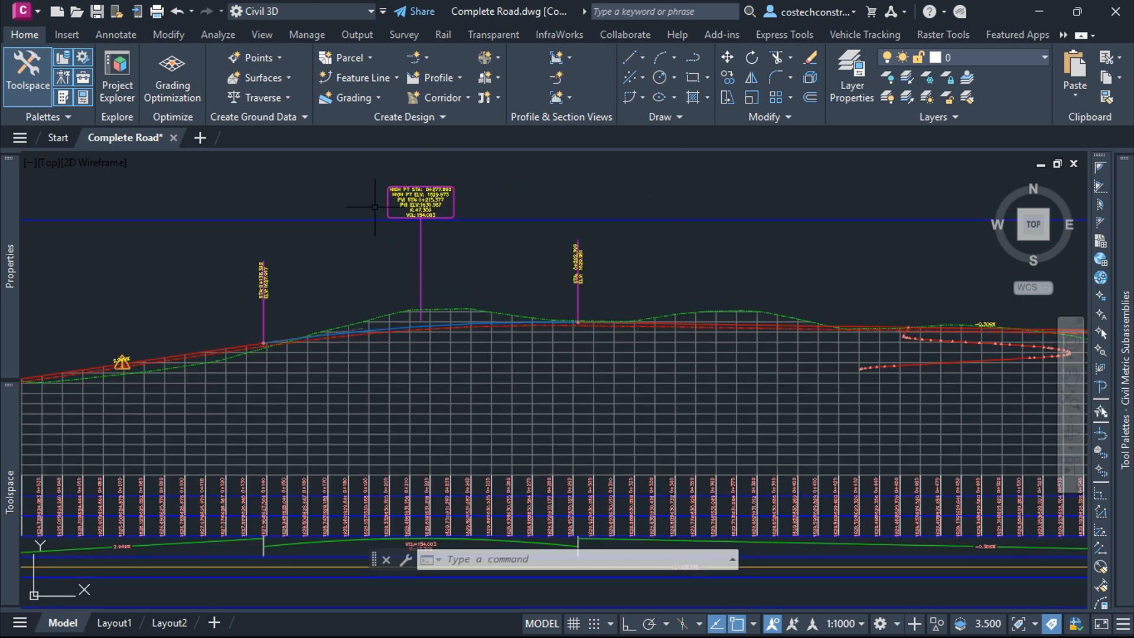
pyautogui.scroll(-3, 541, 300)
pyautogui.scroll(5, 542, 301)
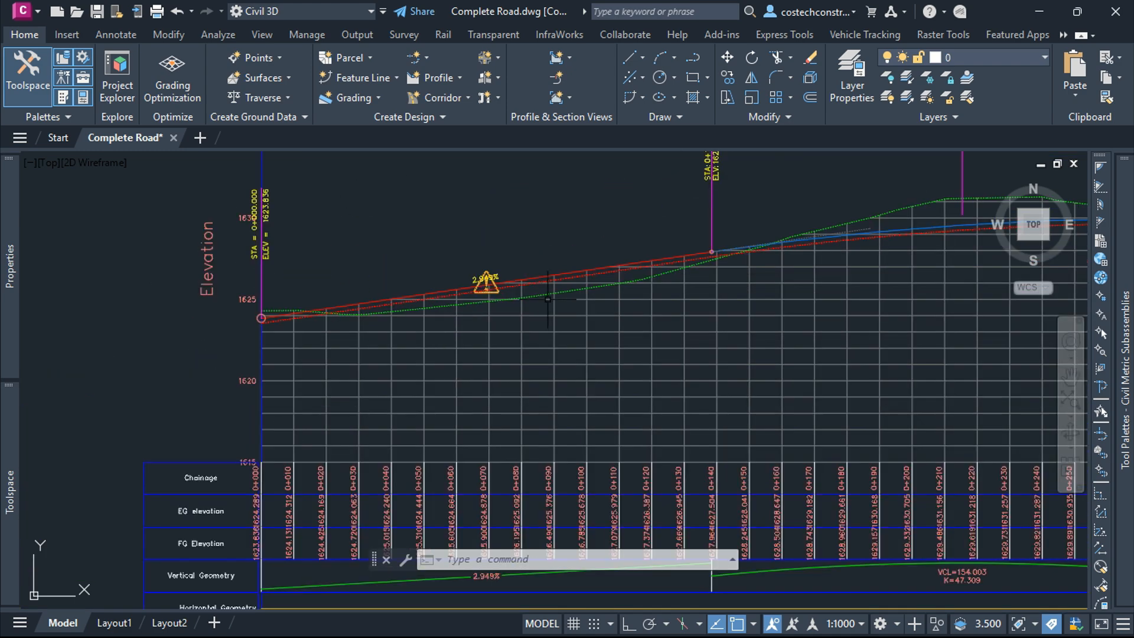
pyautogui.scroll(4, 503, 286)
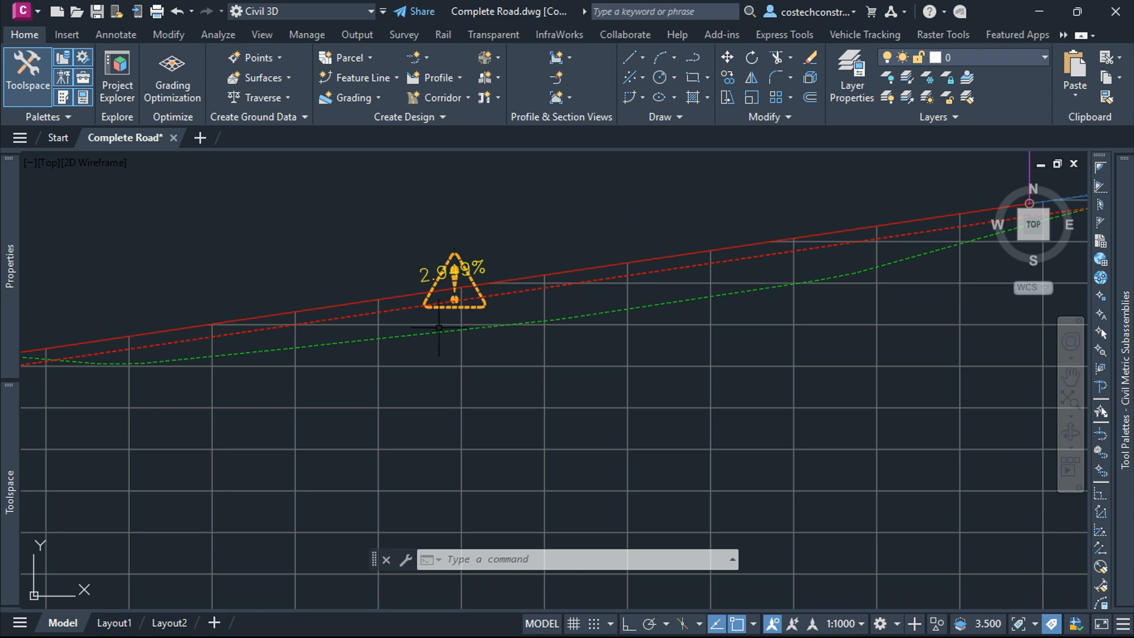
pyautogui.scroll(-4, 490, 307)
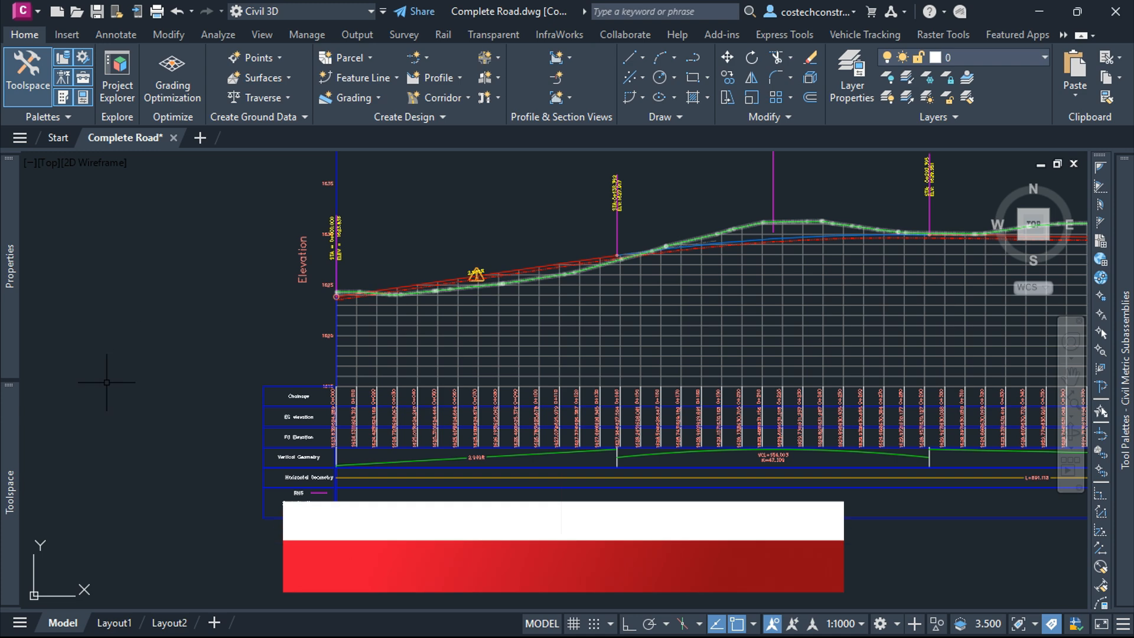
# Step: Open the Subdivision Tangent Check line design check in the profile settings to review its expression
pyautogui.moveTo(10, 488)
pyautogui.click(271, 308)
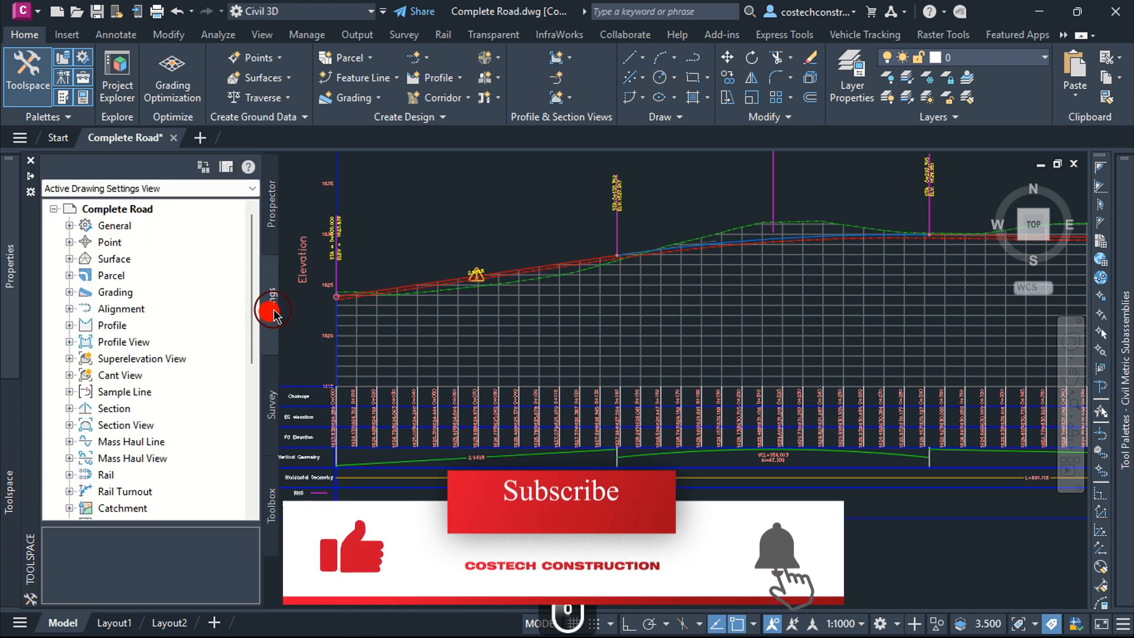
pyautogui.click(69, 325)
pyautogui.click(85, 359)
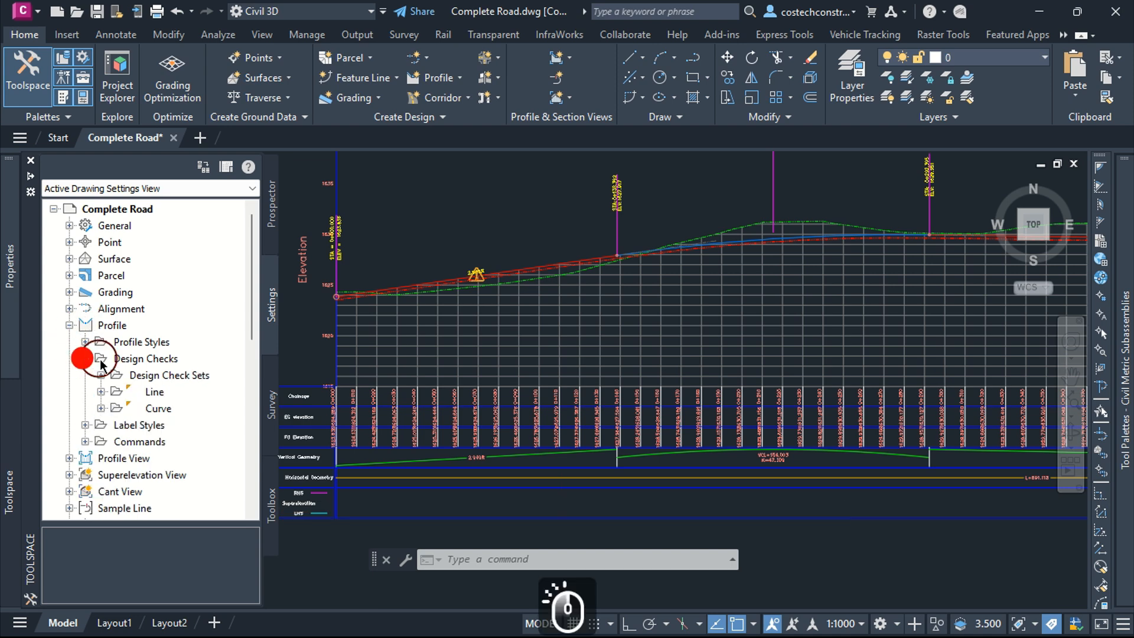
pyautogui.click(101, 391)
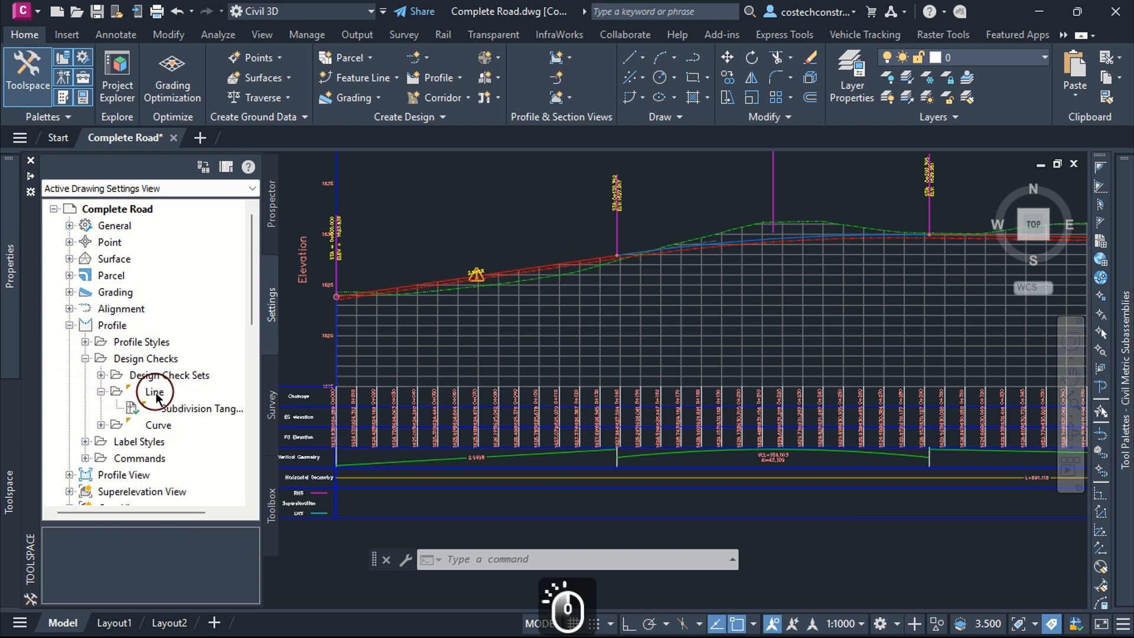
pyautogui.click(155, 394)
pyautogui.rightClick(177, 408)
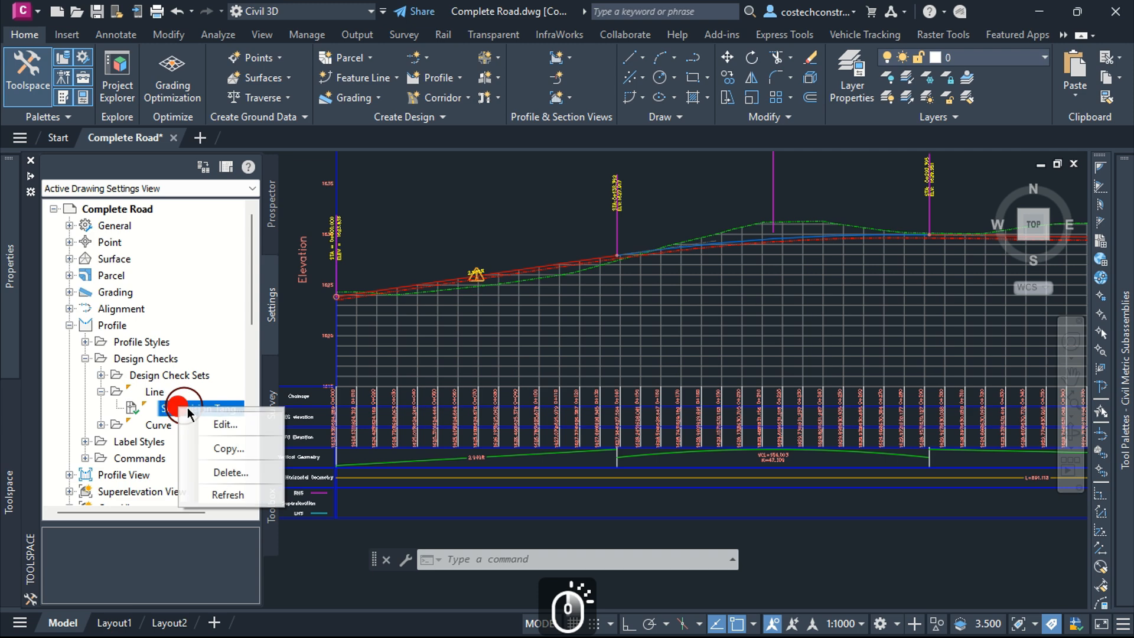
pyautogui.click(225, 424)
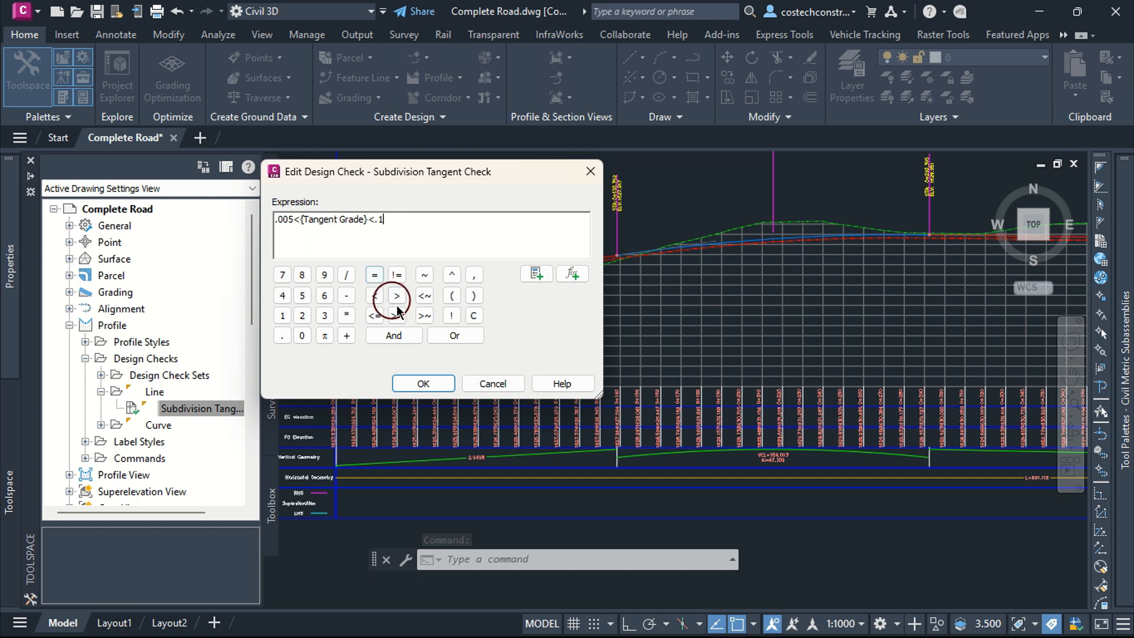
pyautogui.click(423, 384)
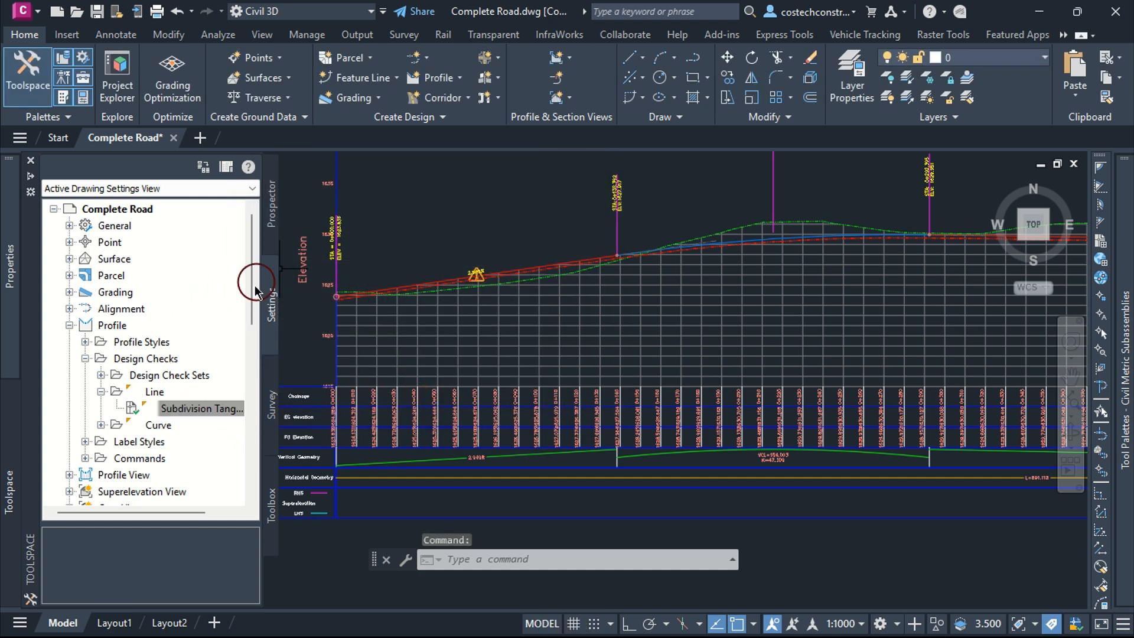
# Step: Copy the tangent grade expression from the Grade Check Expression.txt file in Notepad
pyautogui.hotkey('alt', 'Tab')
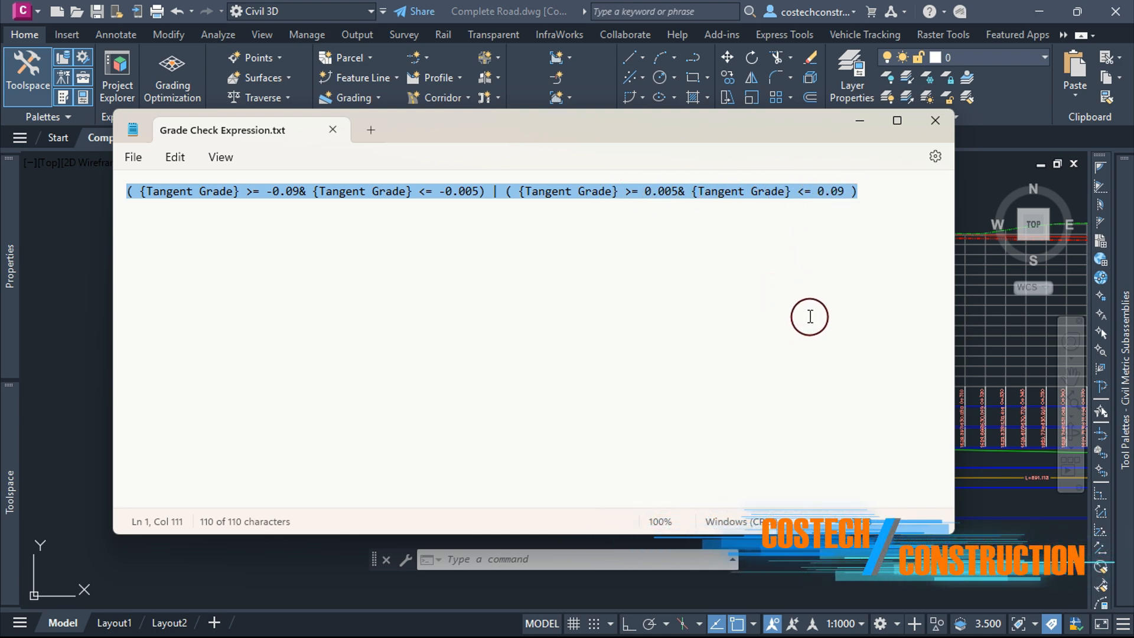
pyautogui.hotkey('ctrl', 'c')
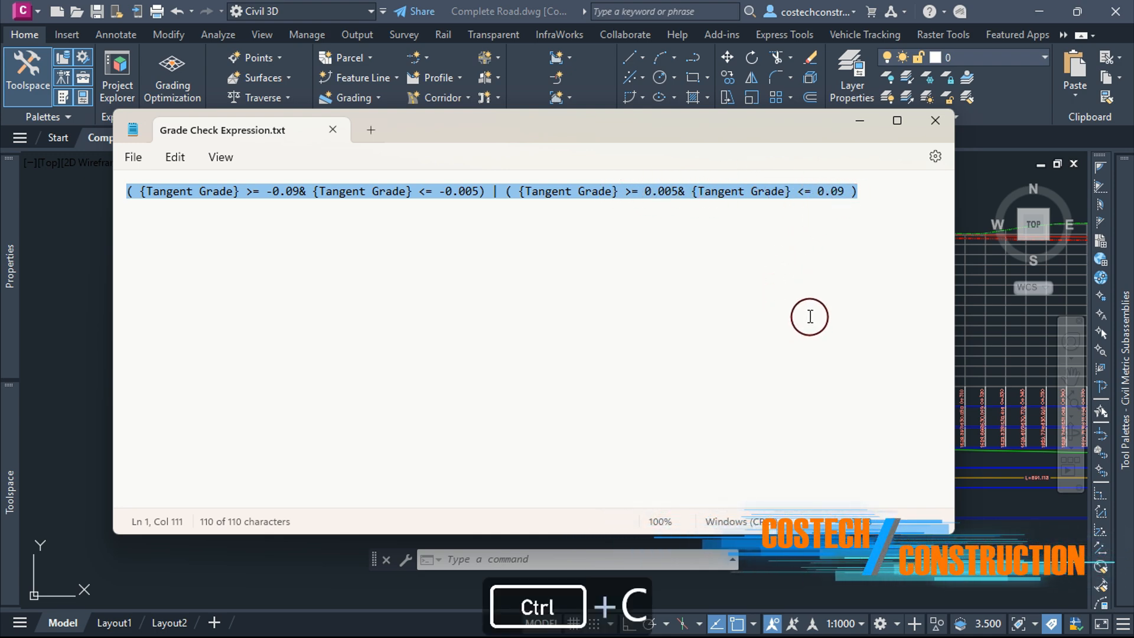
pyautogui.click(859, 124)
# Step: Create a new line design check named Grade Check using the copied tangent grade expression
pyautogui.click(9, 491)
pyautogui.click(112, 407)
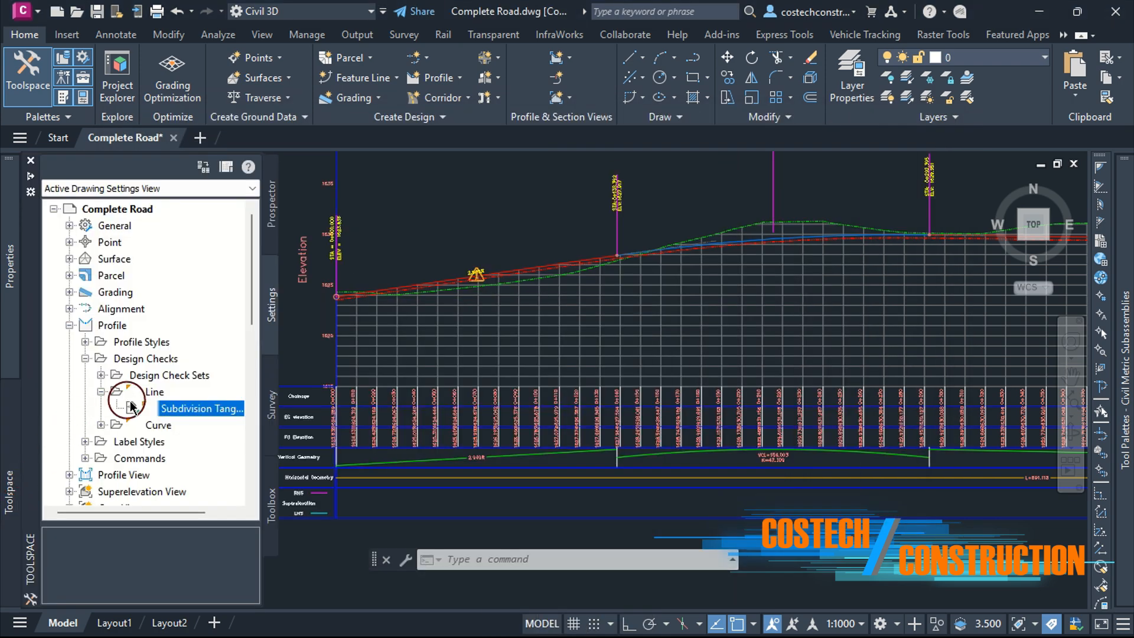
pyautogui.click(154, 391)
pyautogui.rightClick(157, 392)
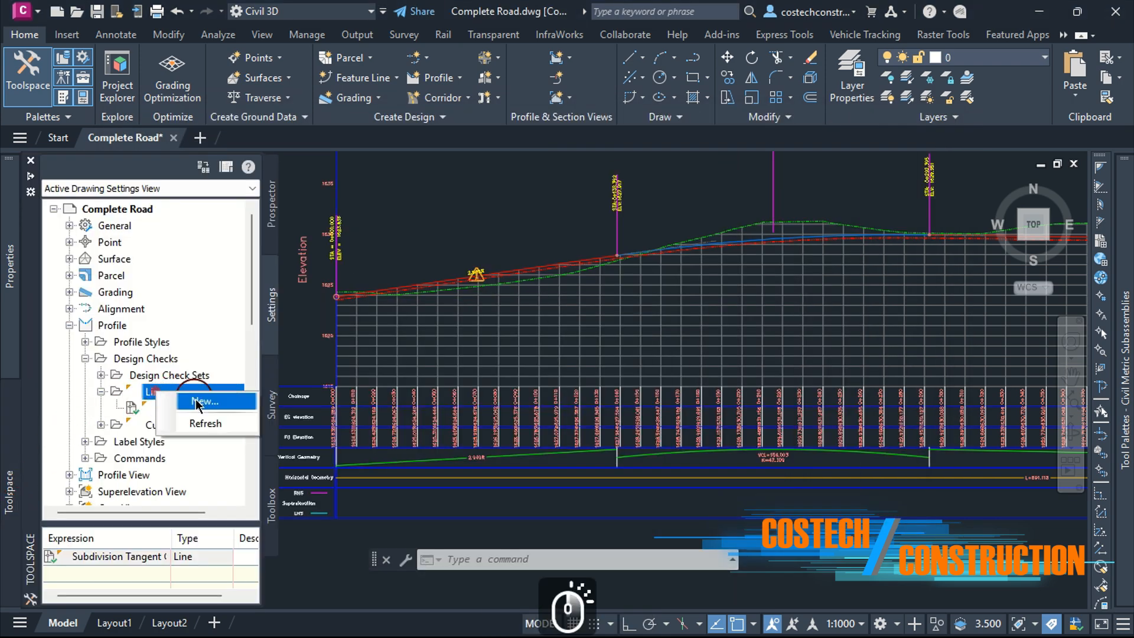
pyautogui.click(197, 404)
pyautogui.write('G')
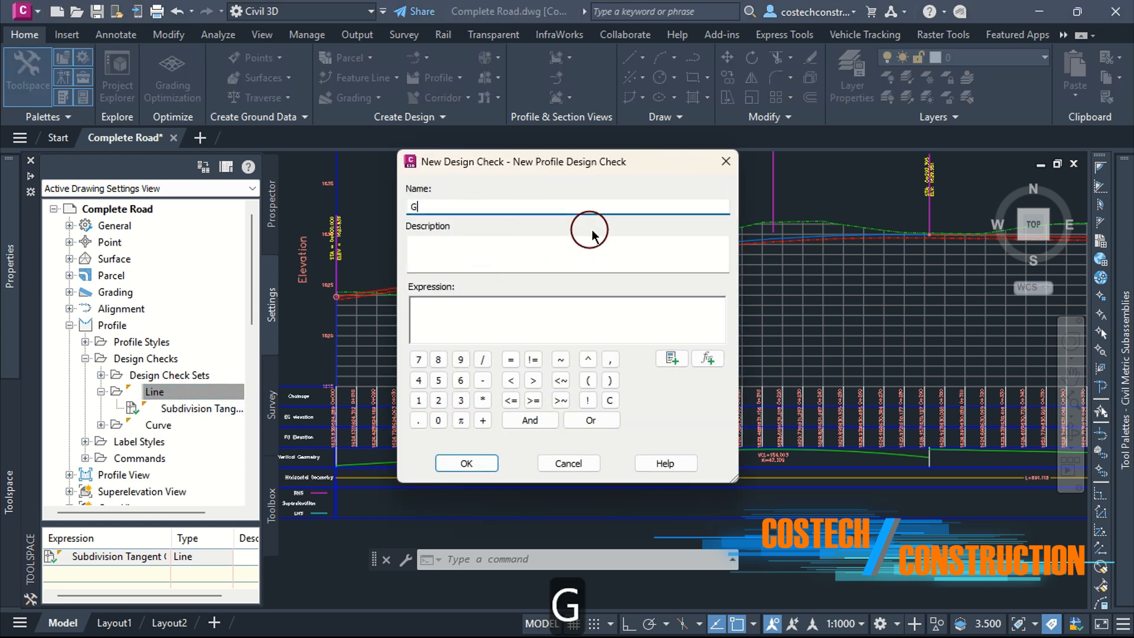
pyautogui.write('rade Check')
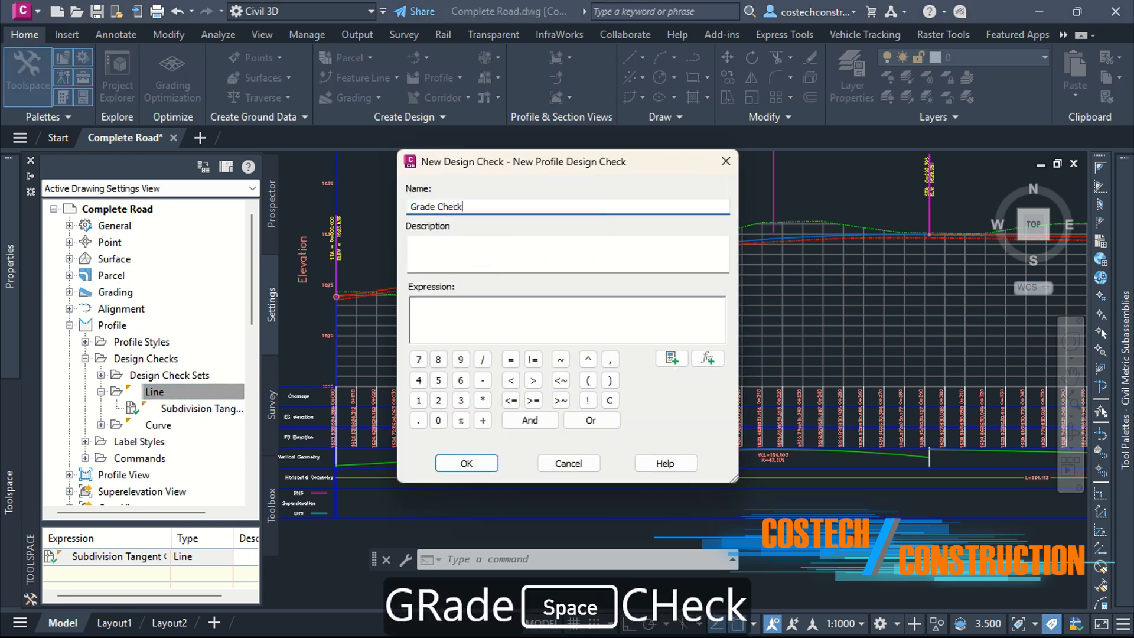
pyautogui.click(437, 309)
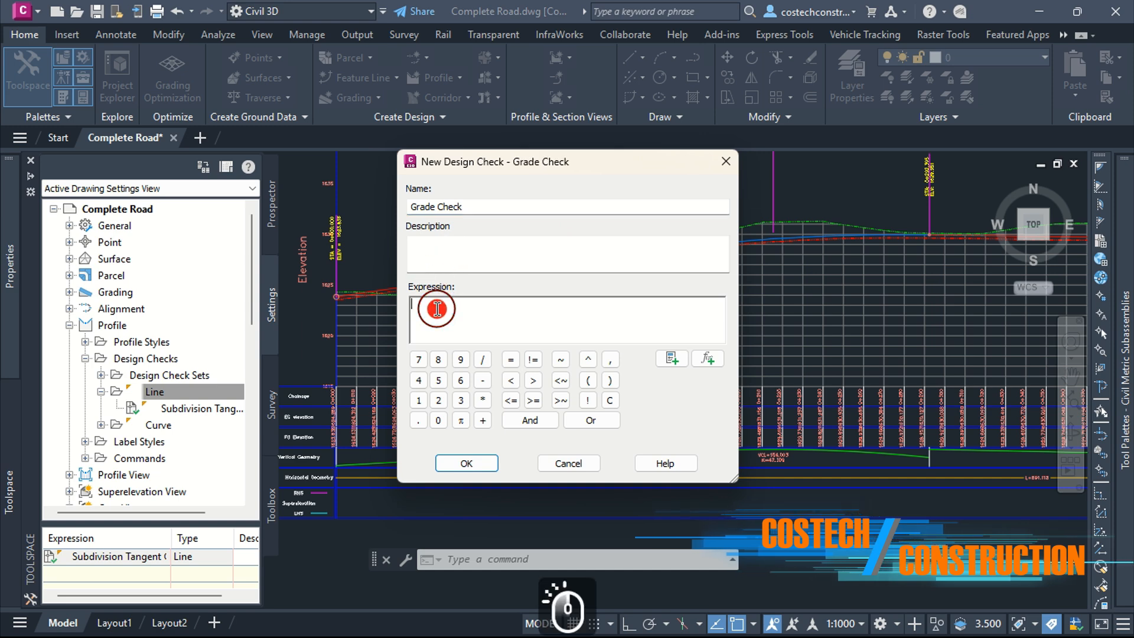
pyautogui.hotkey('ctrl', 'v')
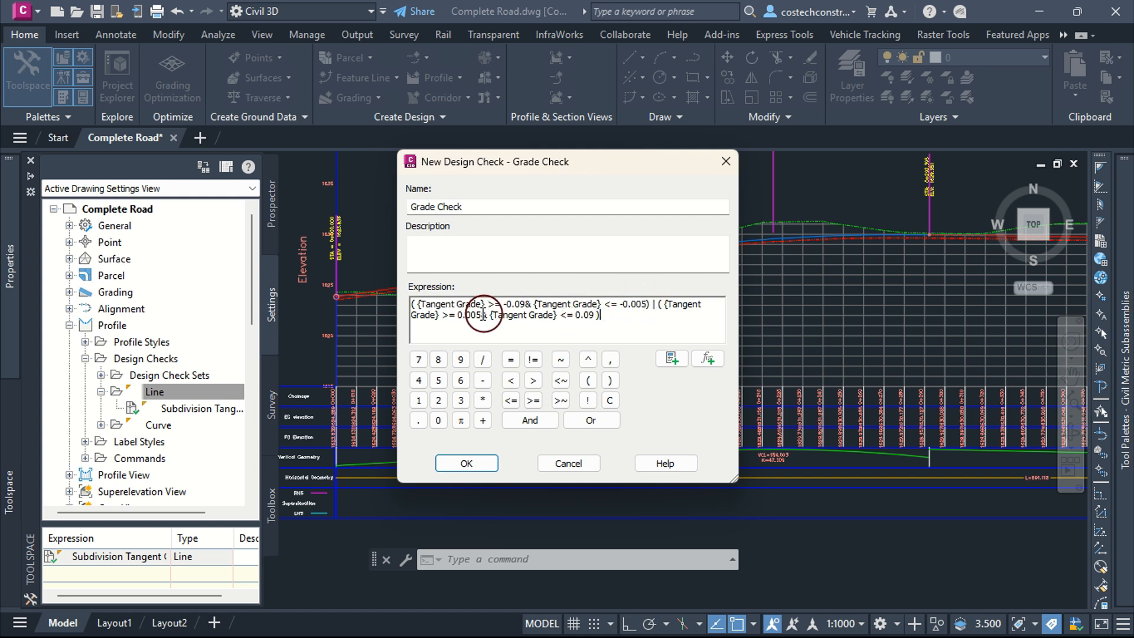
pyautogui.click(470, 464)
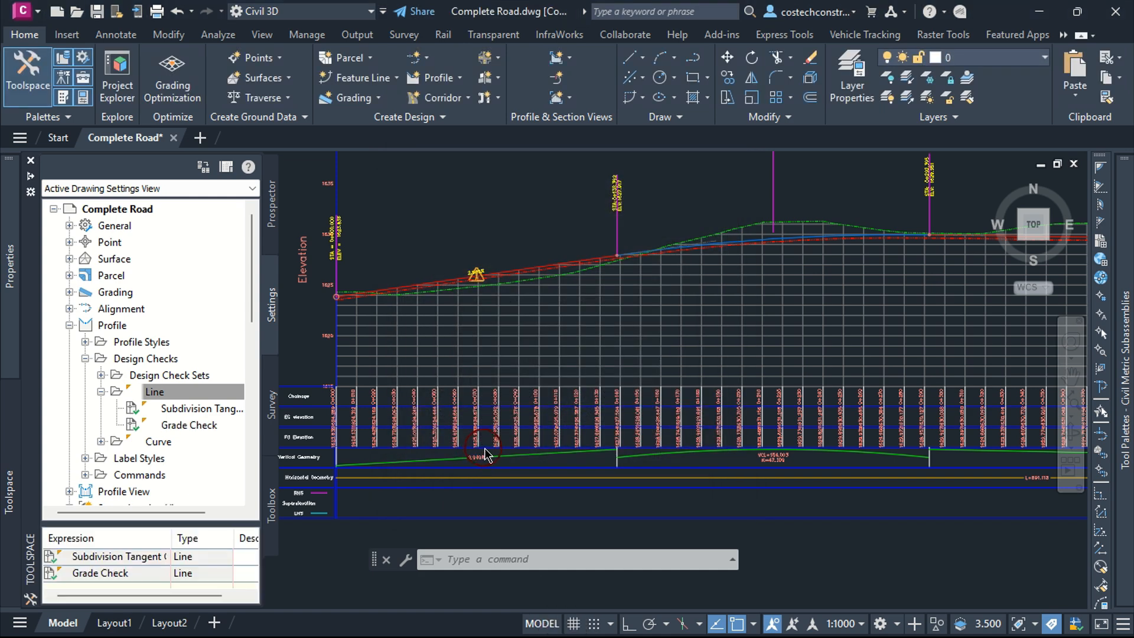
# Step: In R1 Profile Check Set, replace the Subdivision Tangent Check with the Grade Check line check
pyautogui.click(101, 375)
pyautogui.click(180, 409)
pyautogui.rightClick(180, 409)
pyautogui.click(225, 410)
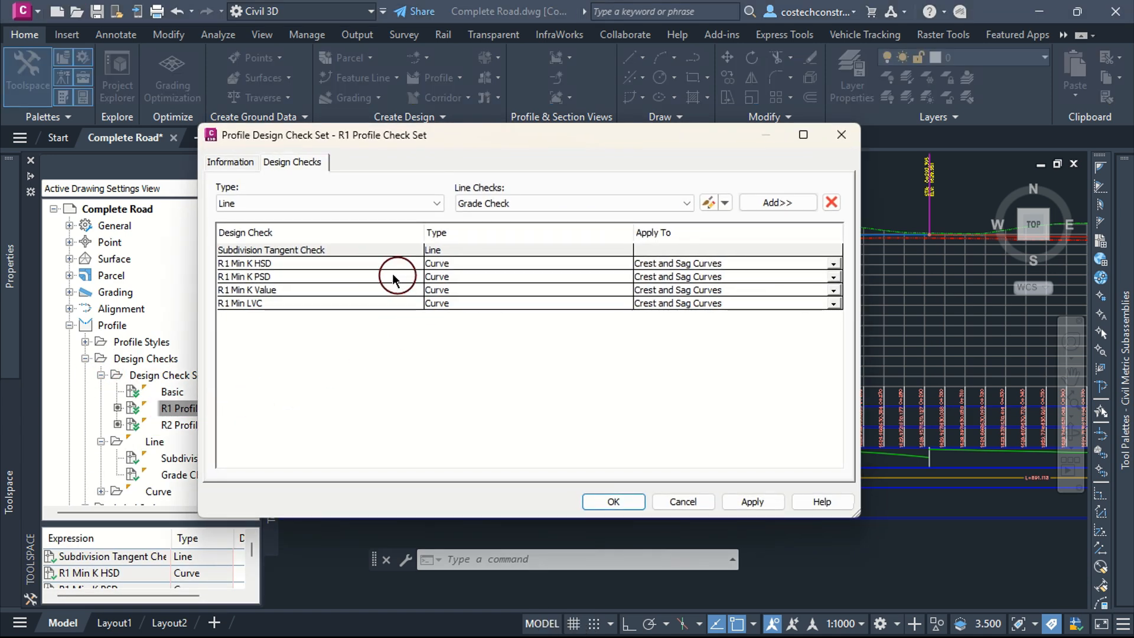
pyautogui.click(291, 251)
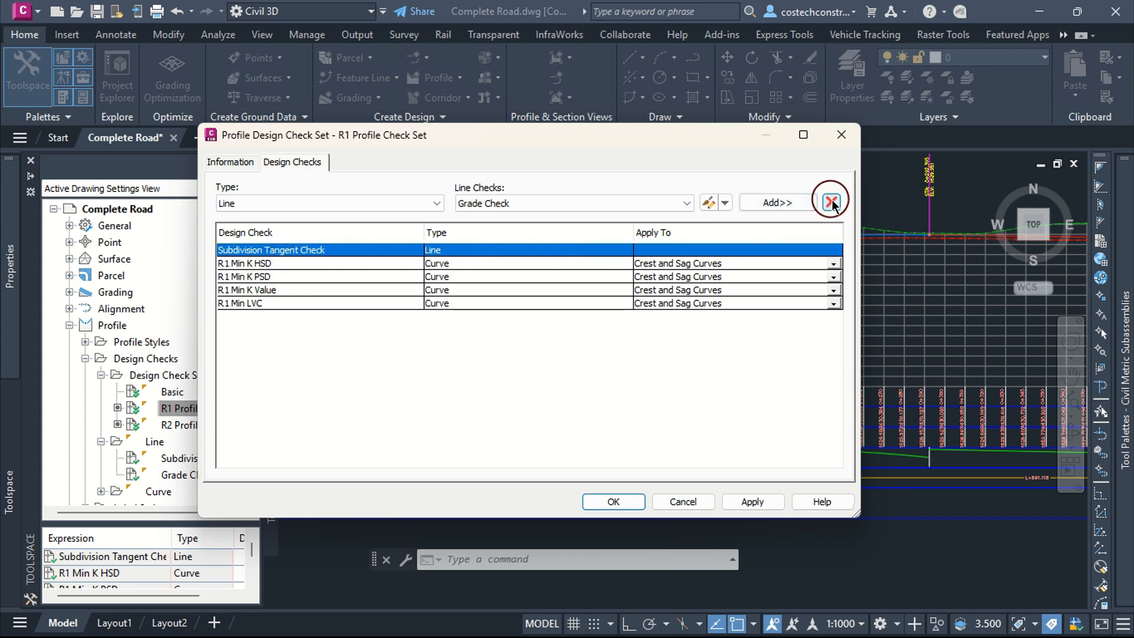
pyautogui.click(831, 203)
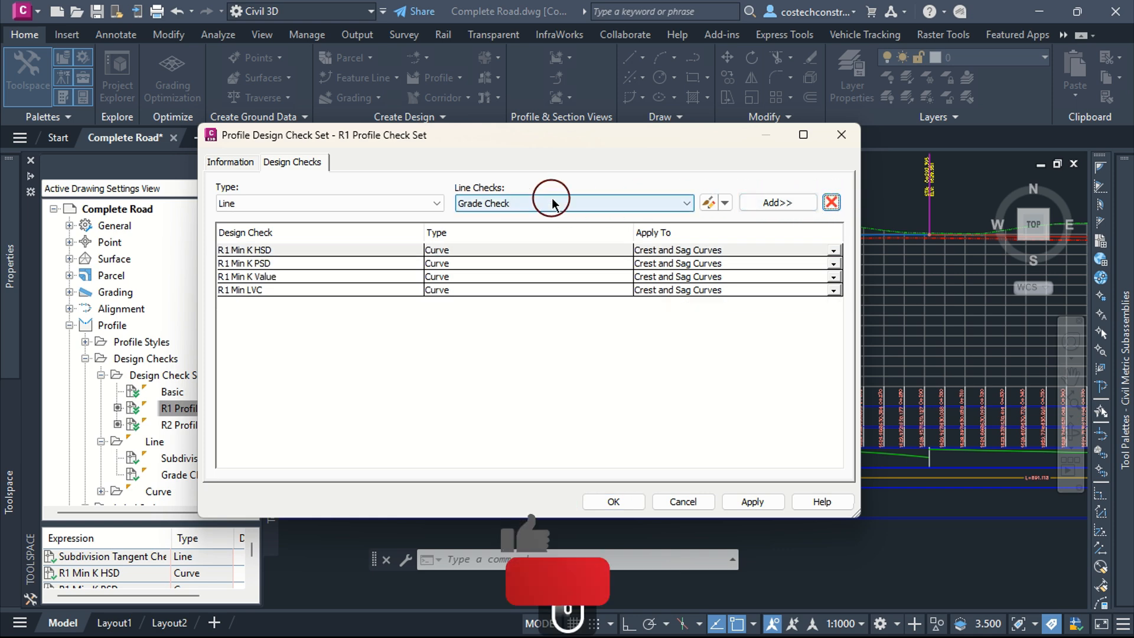
pyautogui.click(766, 203)
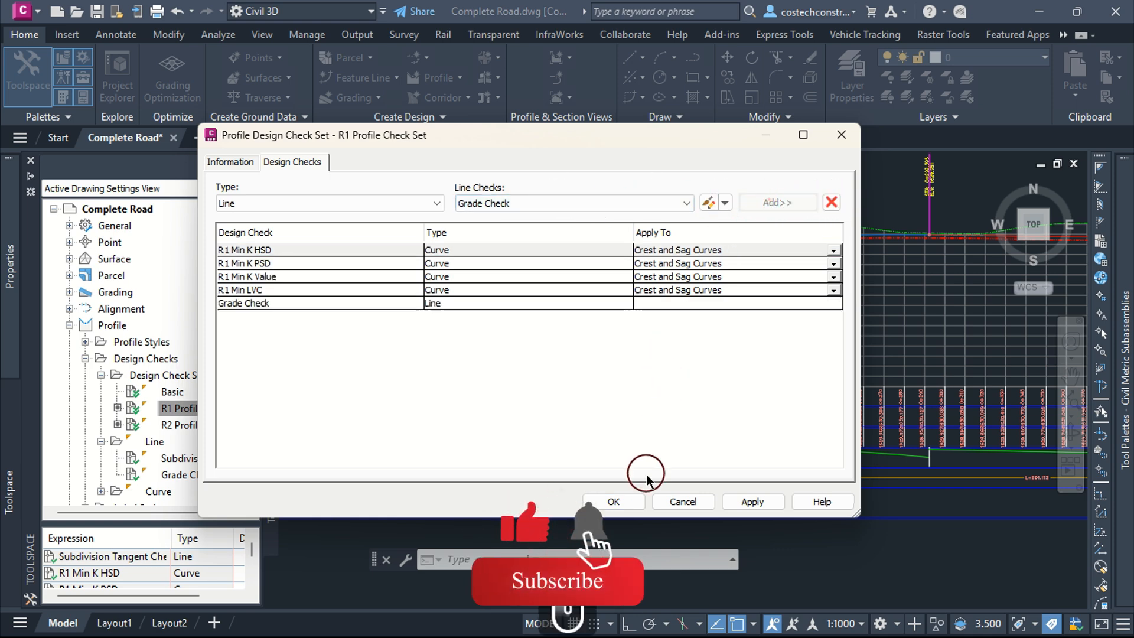
pyautogui.click(737, 502)
pyautogui.click(605, 501)
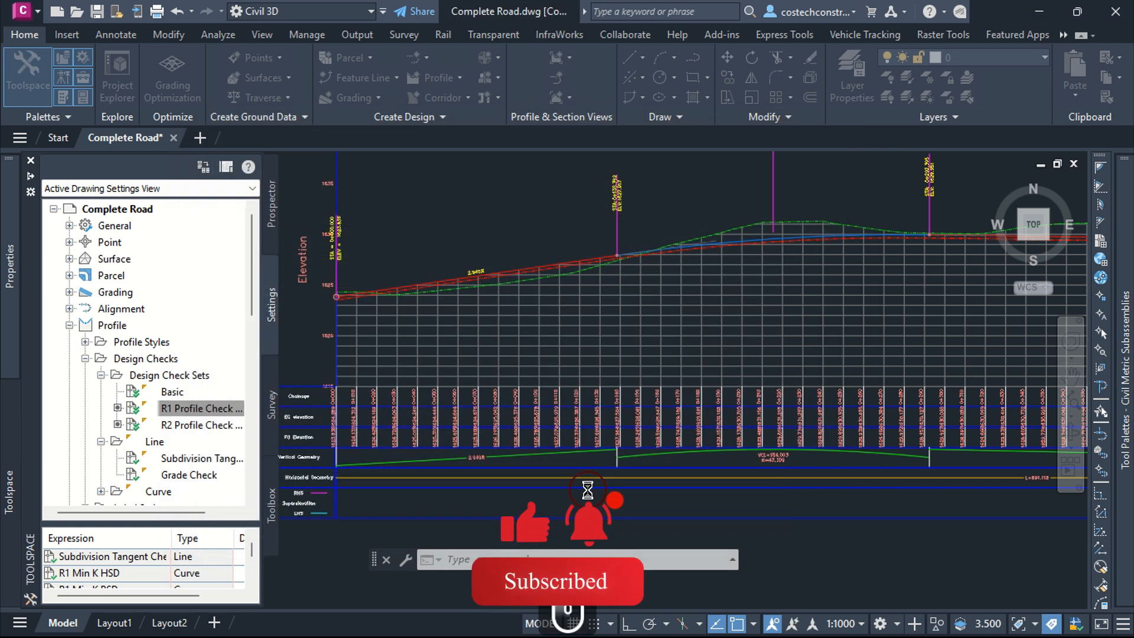
# Step: In R2 Profile Check Set, replace the Subdivision Tangent Check with the Grade Check line check and apply
pyautogui.click(170, 423)
pyautogui.rightClick(171, 424)
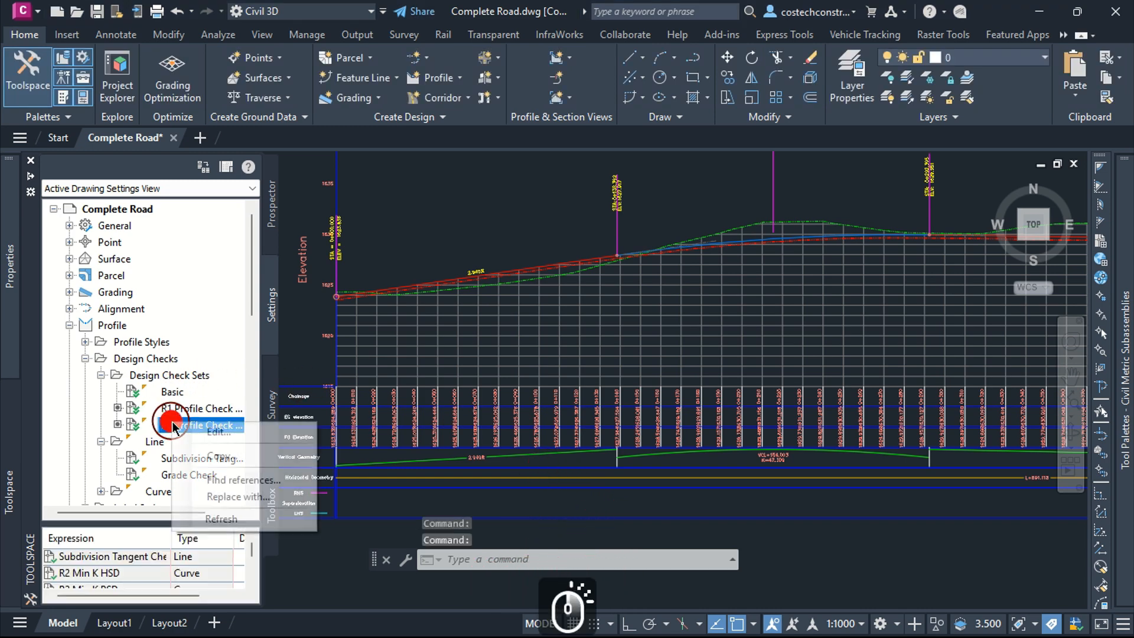
pyautogui.click(213, 431)
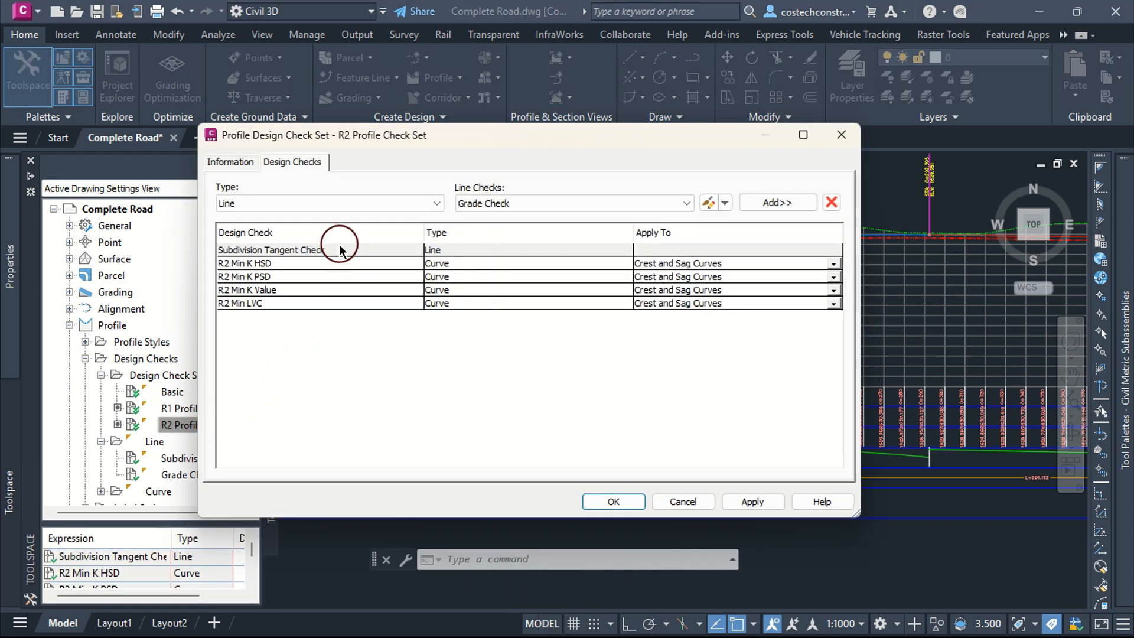
pyautogui.click(337, 251)
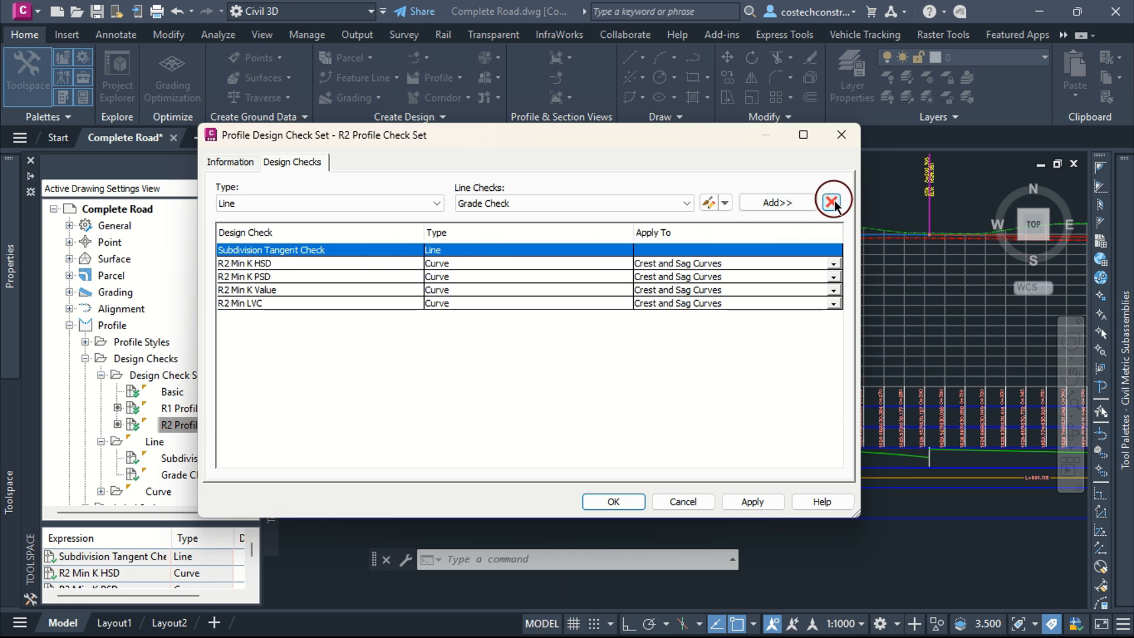
pyautogui.click(832, 202)
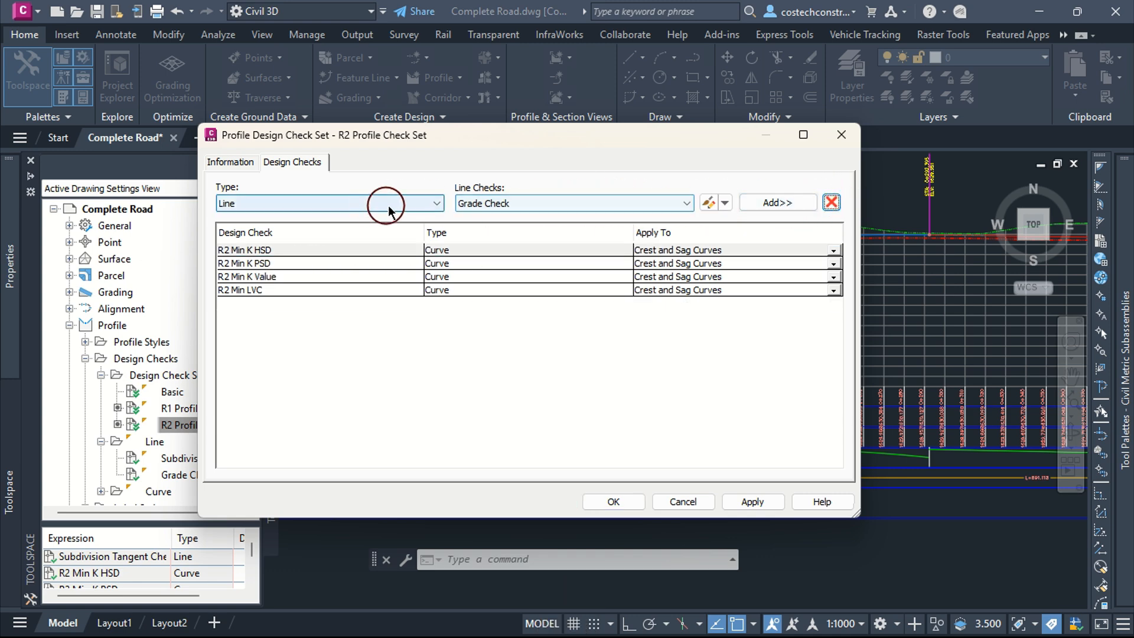
pyautogui.click(779, 202)
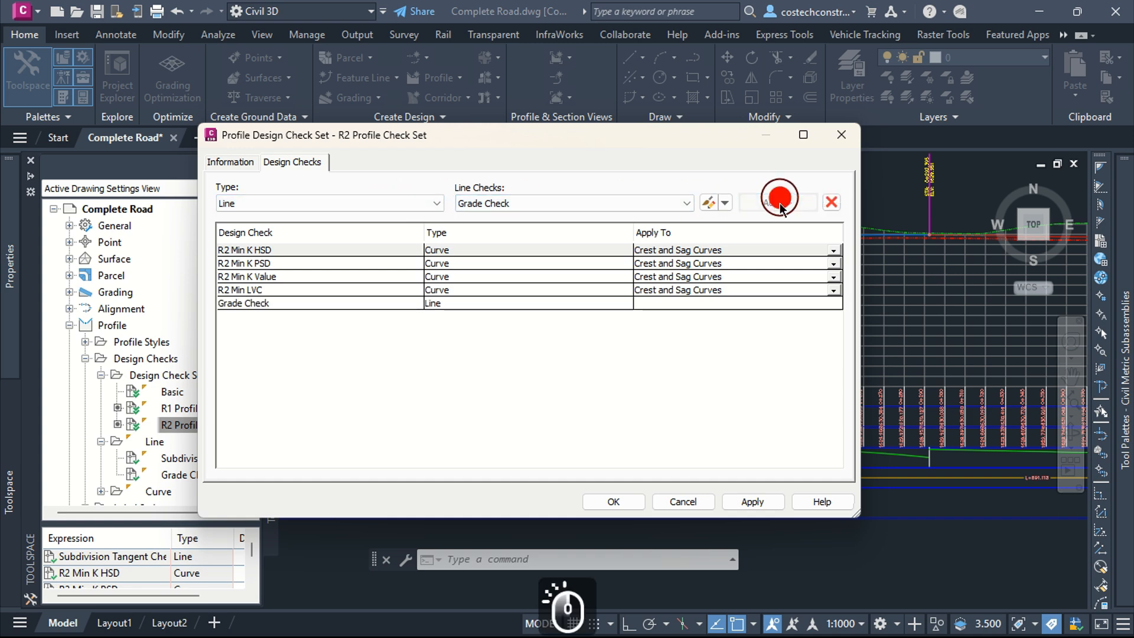
pyautogui.click(756, 501)
pyautogui.click(609, 501)
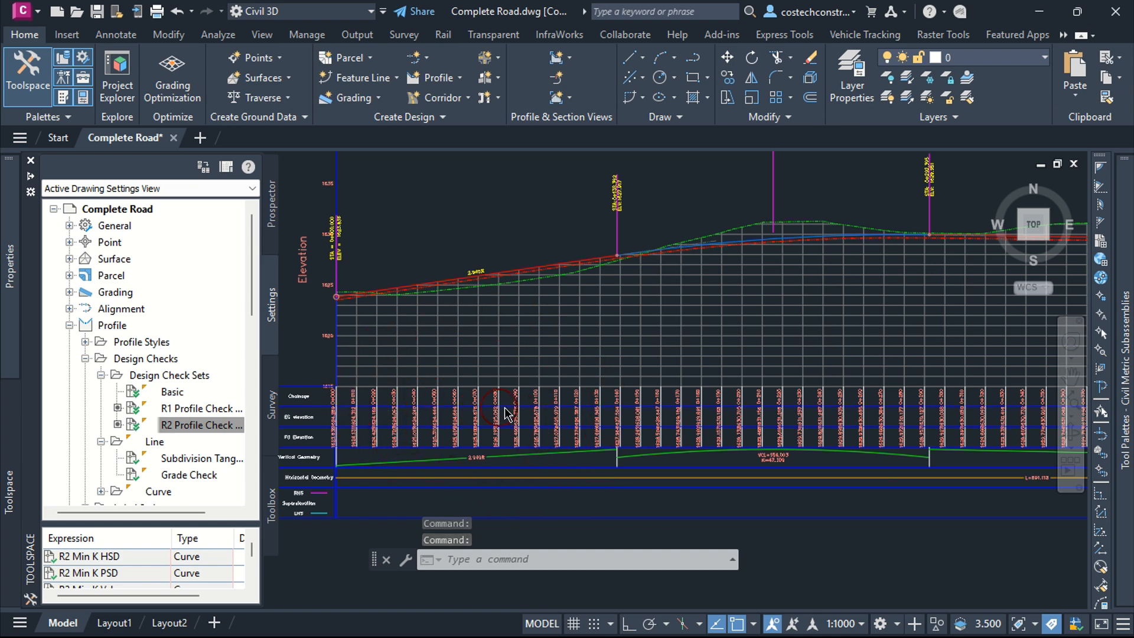
pyautogui.scroll(-6, 511, 400)
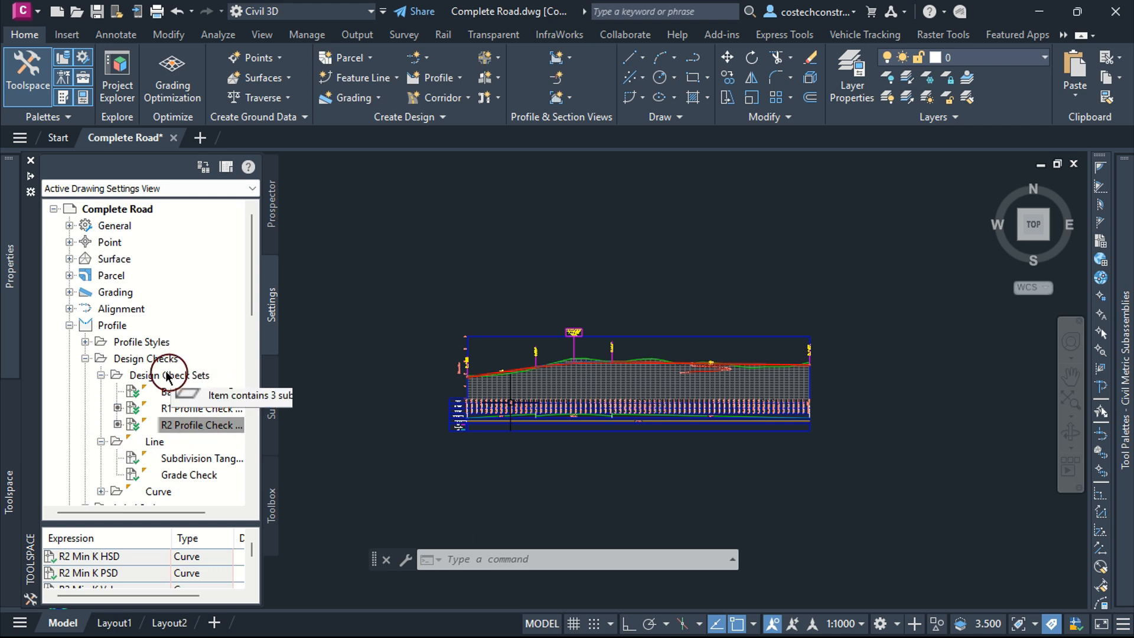
pyautogui.click(101, 376)
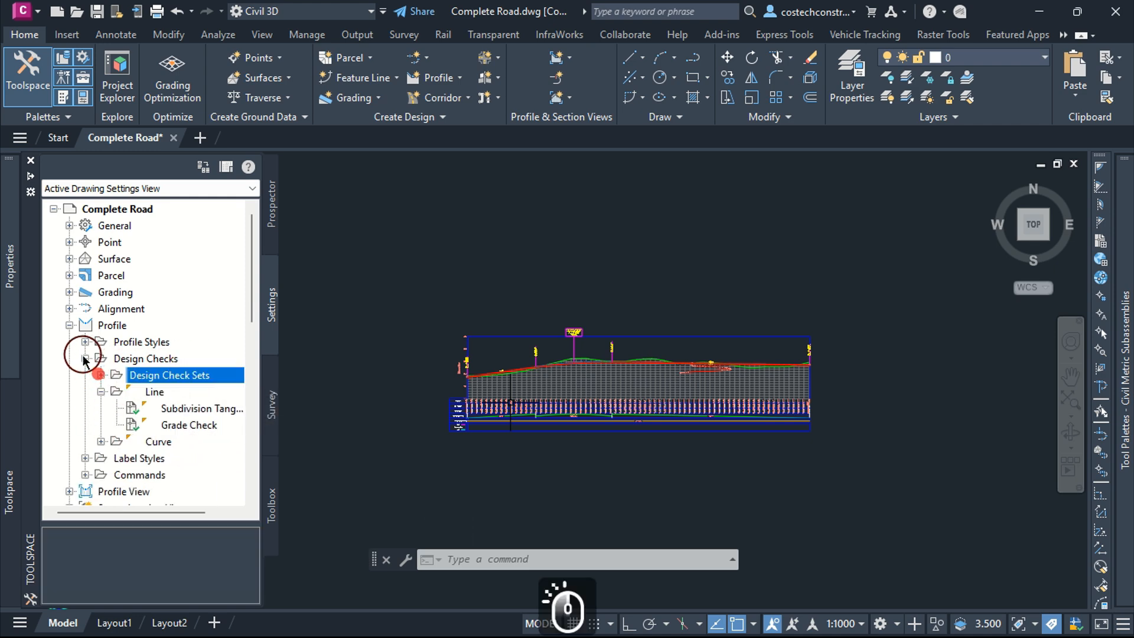
pyautogui.click(84, 358)
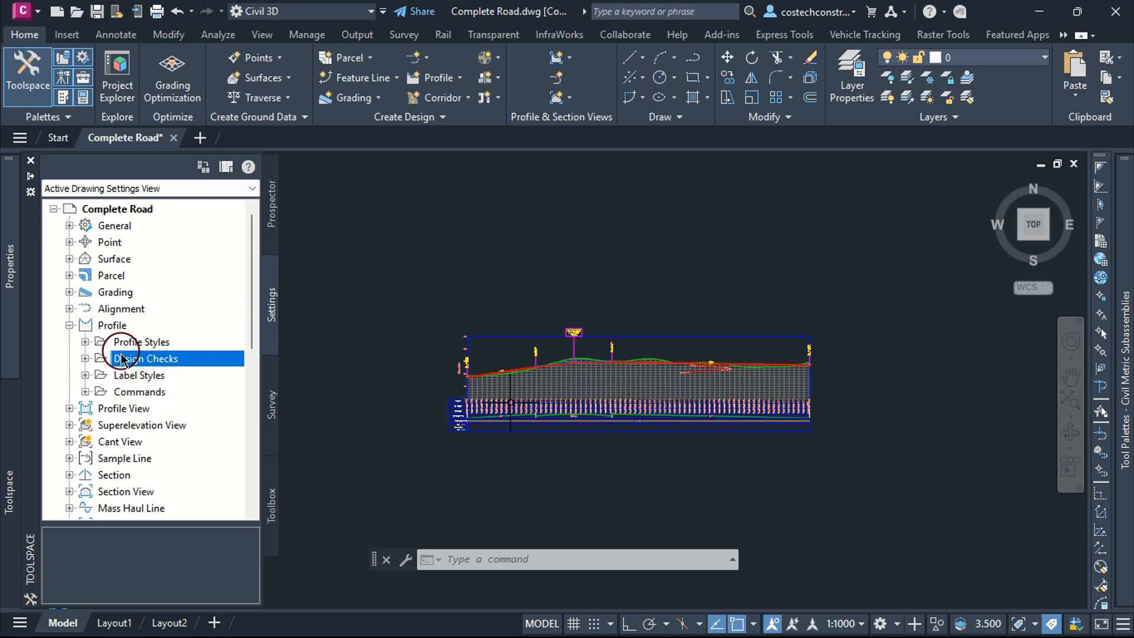
pyautogui.click(69, 325)
pyautogui.click(270, 228)
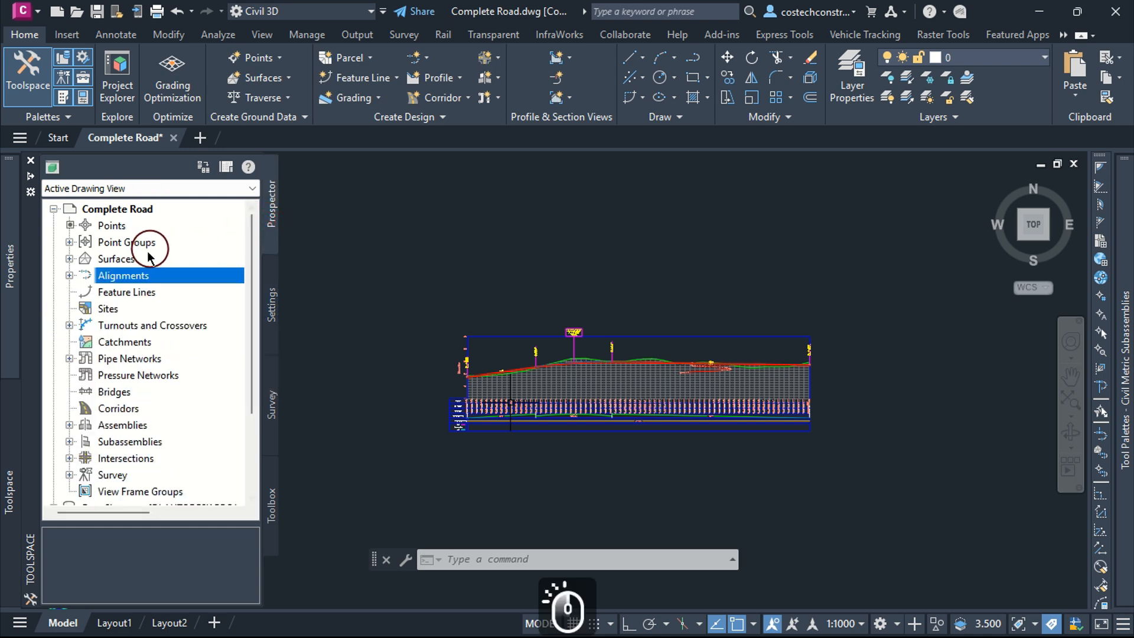
# Step: Raise the layout profile's starting point by stretching its start grip upward to flatten the first grade
pyautogui.click(649, 254)
pyautogui.click(525, 234)
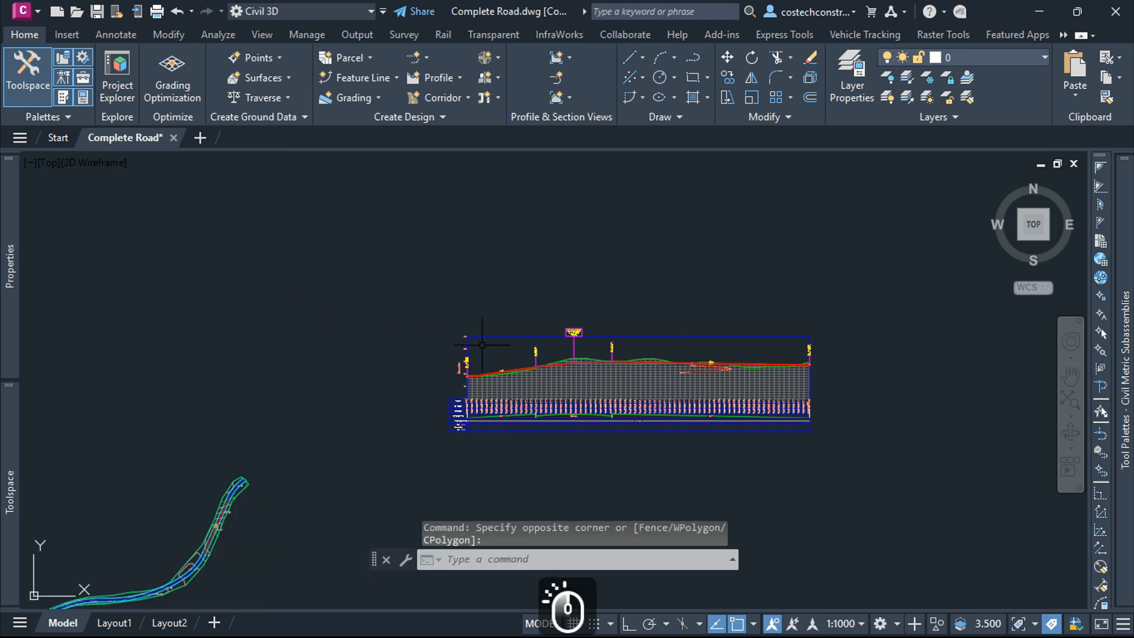
pyautogui.scroll(3, 500, 338)
pyautogui.scroll(8, 519, 329)
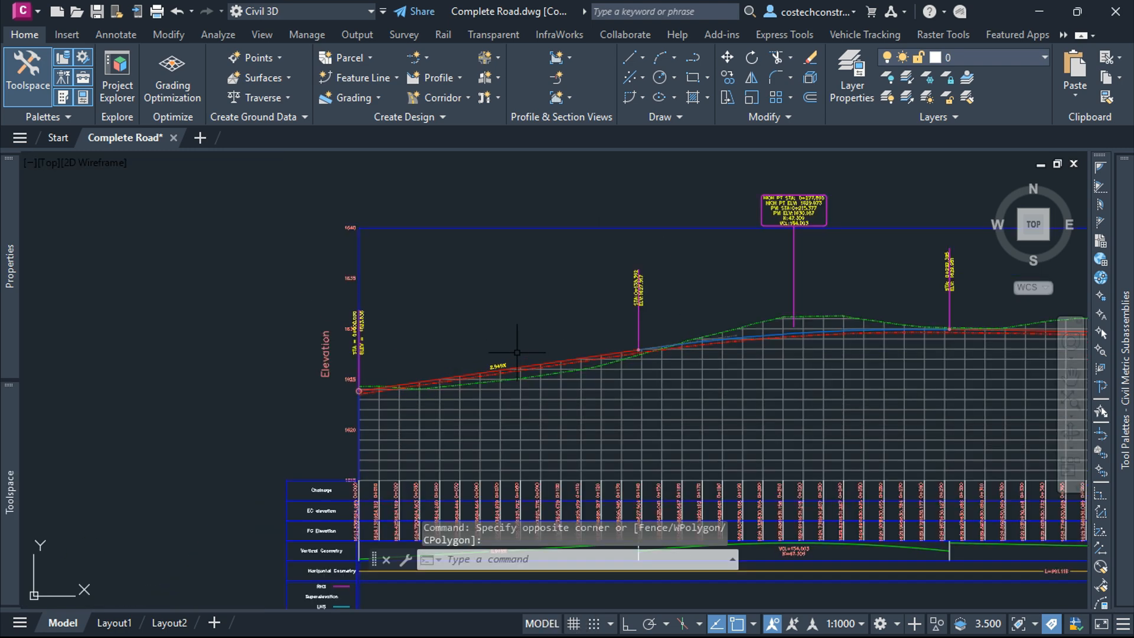
pyautogui.click(427, 417)
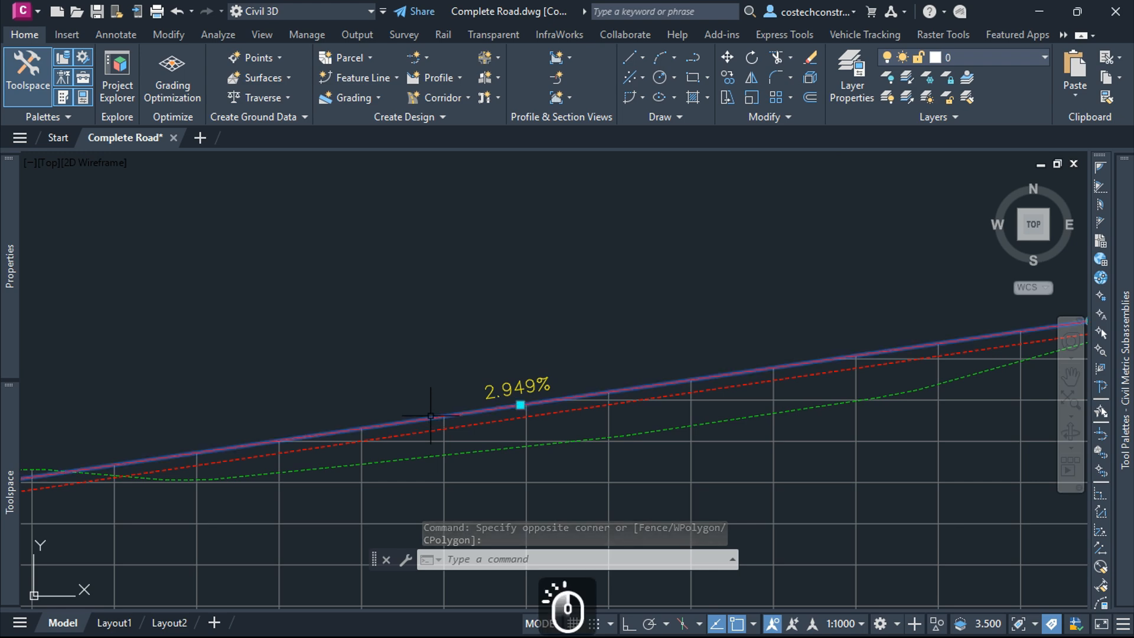
pyautogui.scroll(-5, 591, 393)
pyautogui.scroll(5, 343, 449)
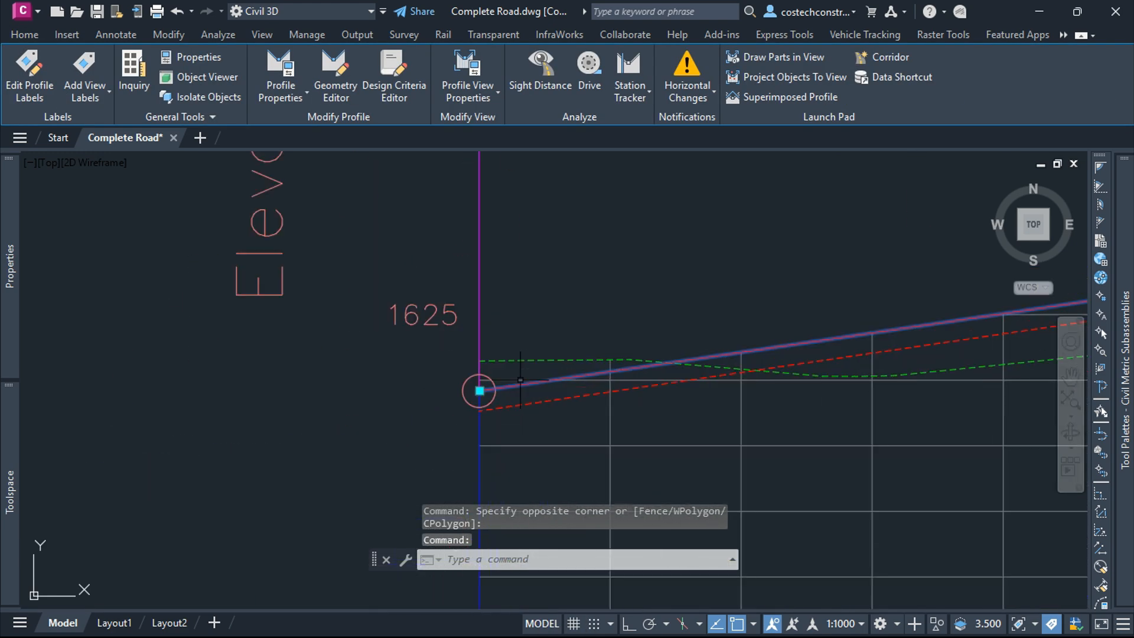
pyautogui.click(479, 391)
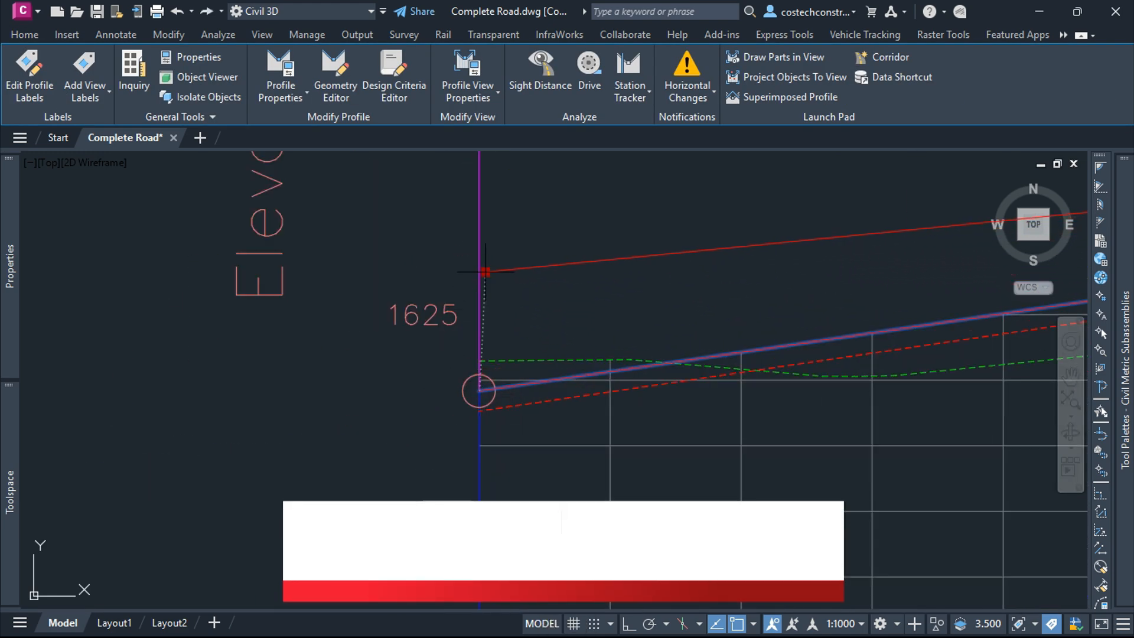
pyautogui.click(479, 235)
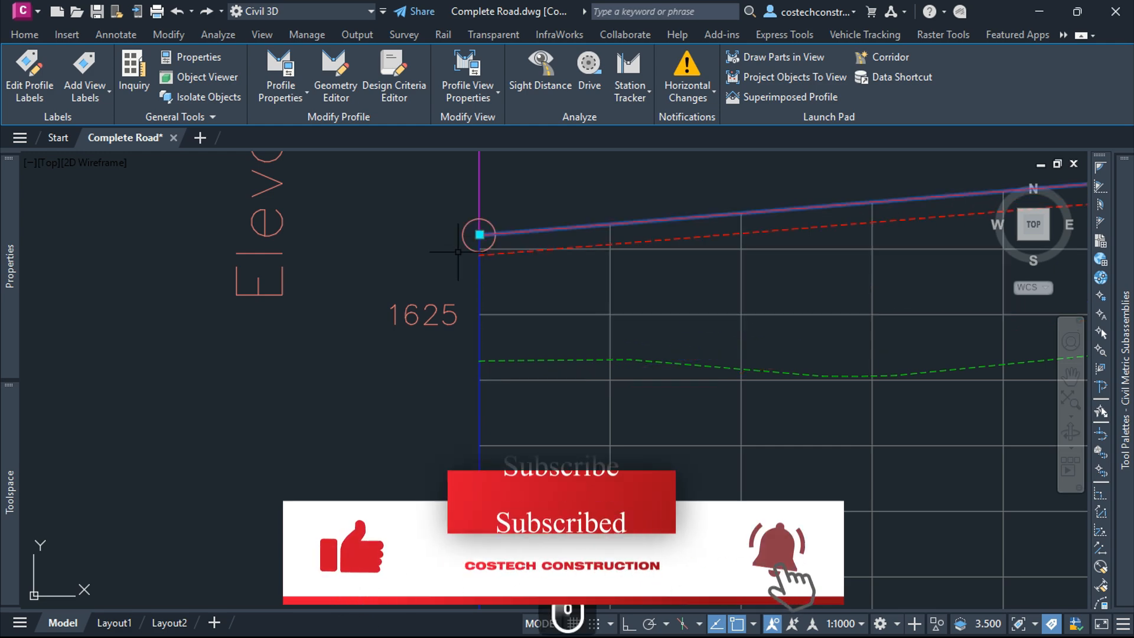
pyautogui.scroll(-5, 556, 290)
pyautogui.scroll(5, 555, 291)
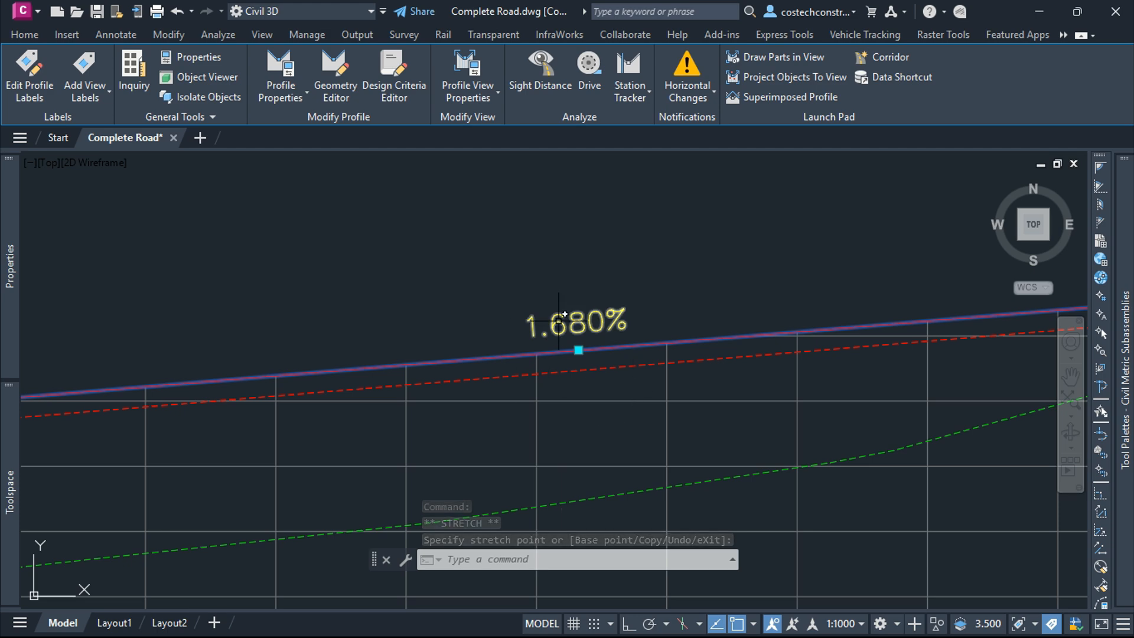
pyautogui.press('Escape')
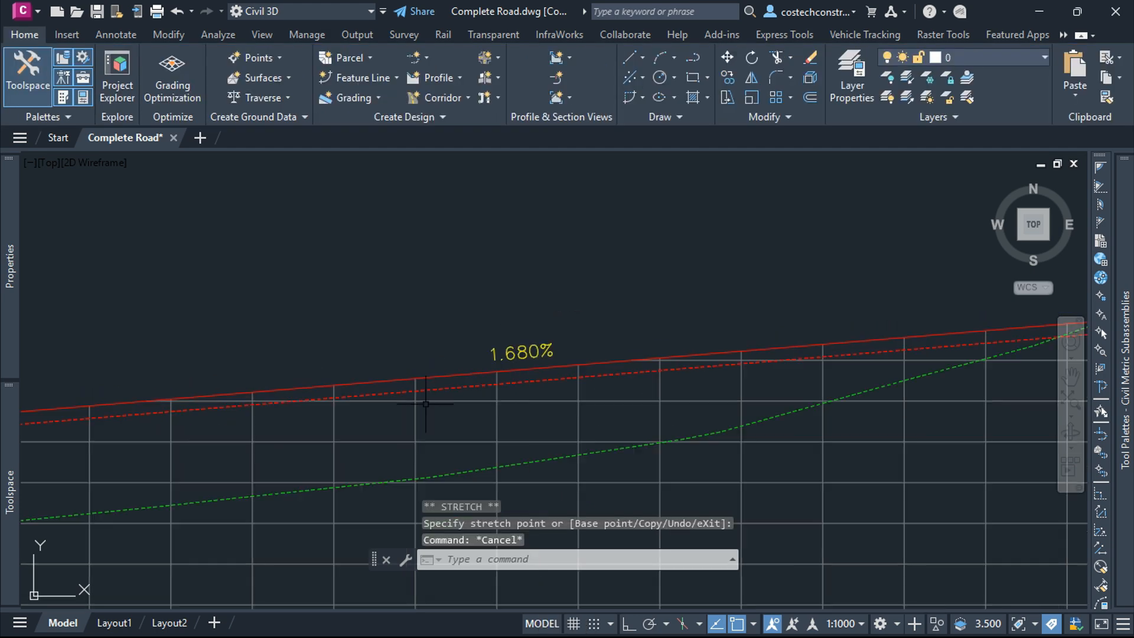
# Step: Inspect the design check warning symbols along the profile views
pyautogui.scroll(-5, 384, 406)
pyautogui.scroll(-4, 559, 366)
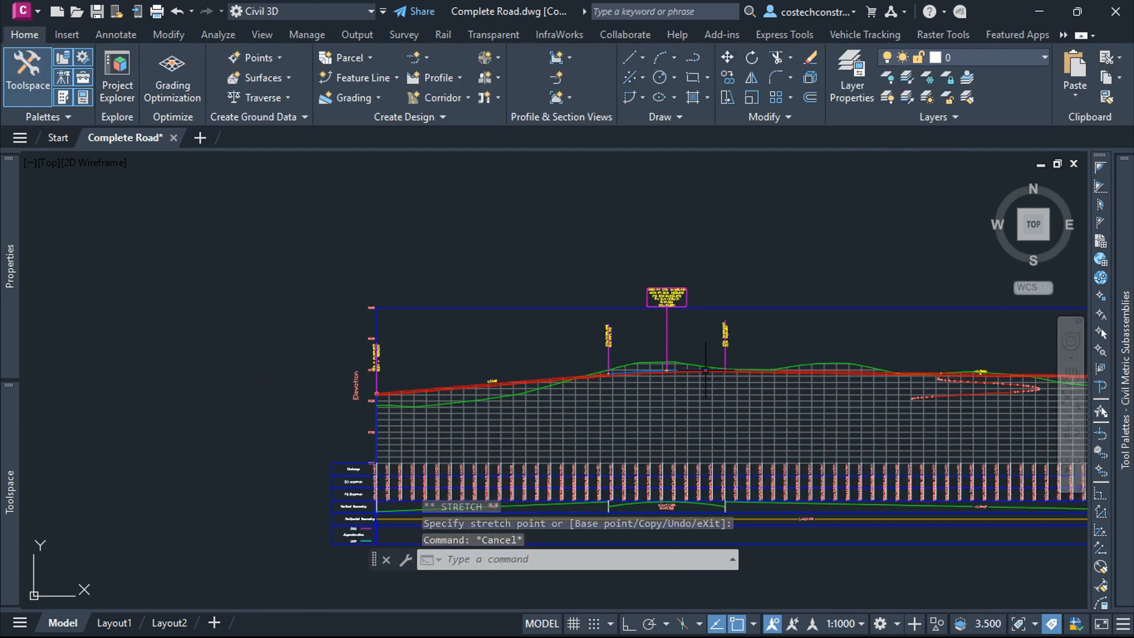
pyautogui.scroll(8, 741, 364)
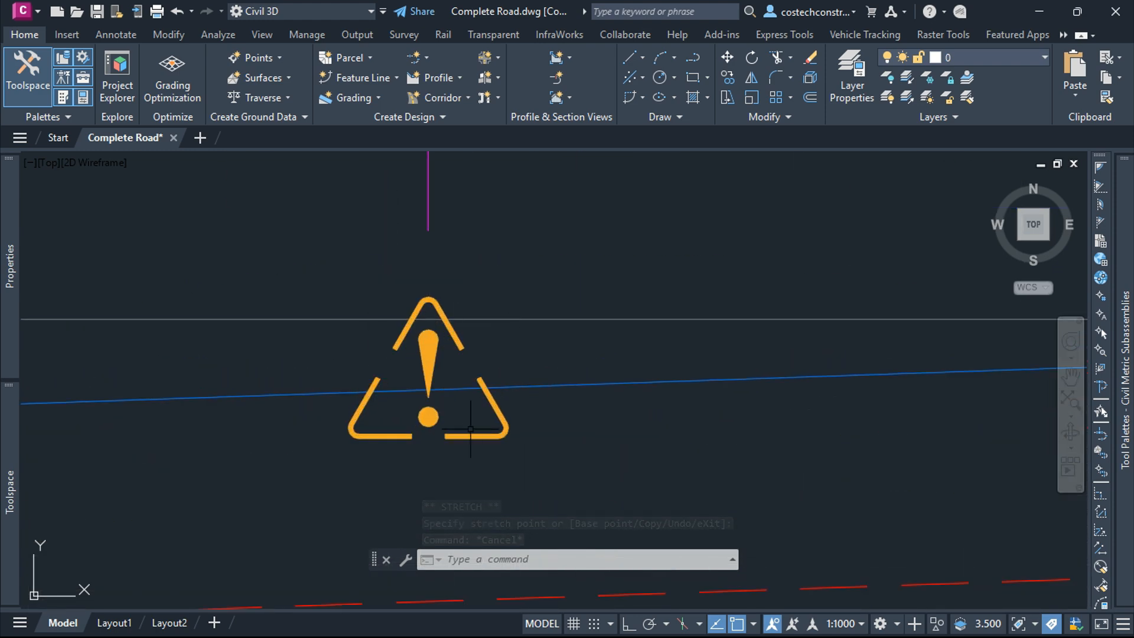
pyautogui.moveTo(433, 350)
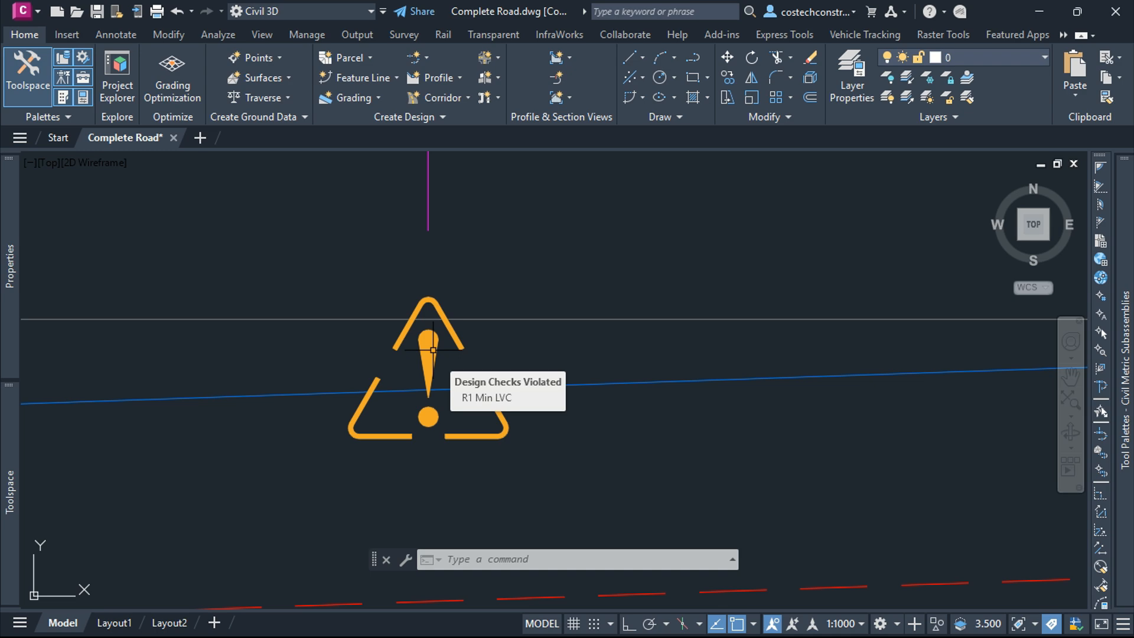
pyautogui.scroll(-10, 433, 350)
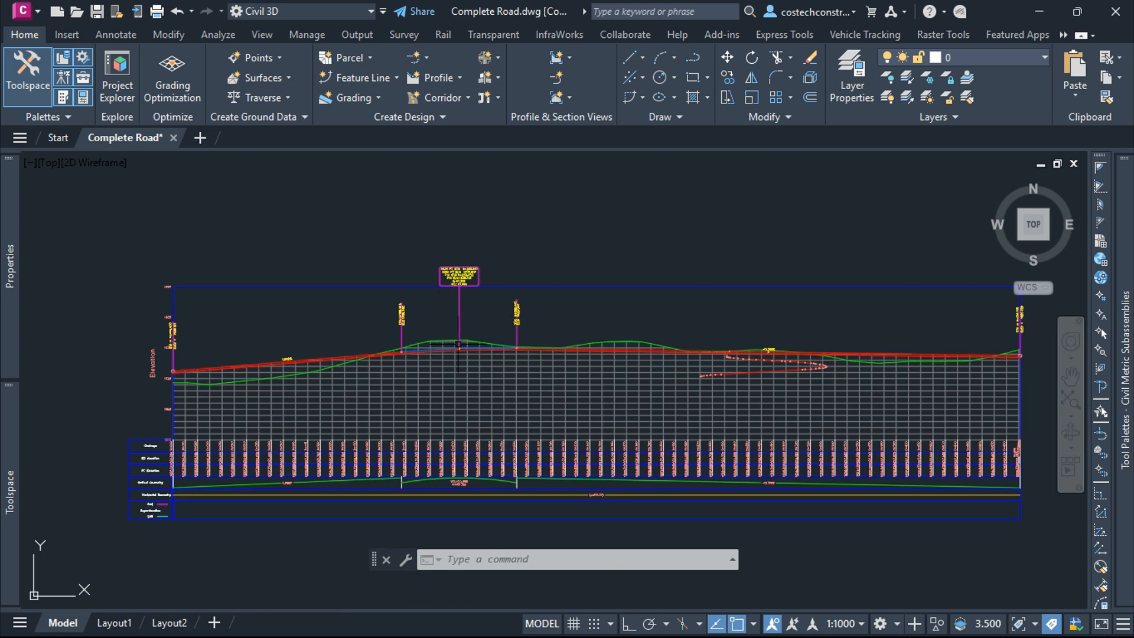
pyautogui.scroll(6, 492, 345)
pyautogui.scroll(6, 492, 344)
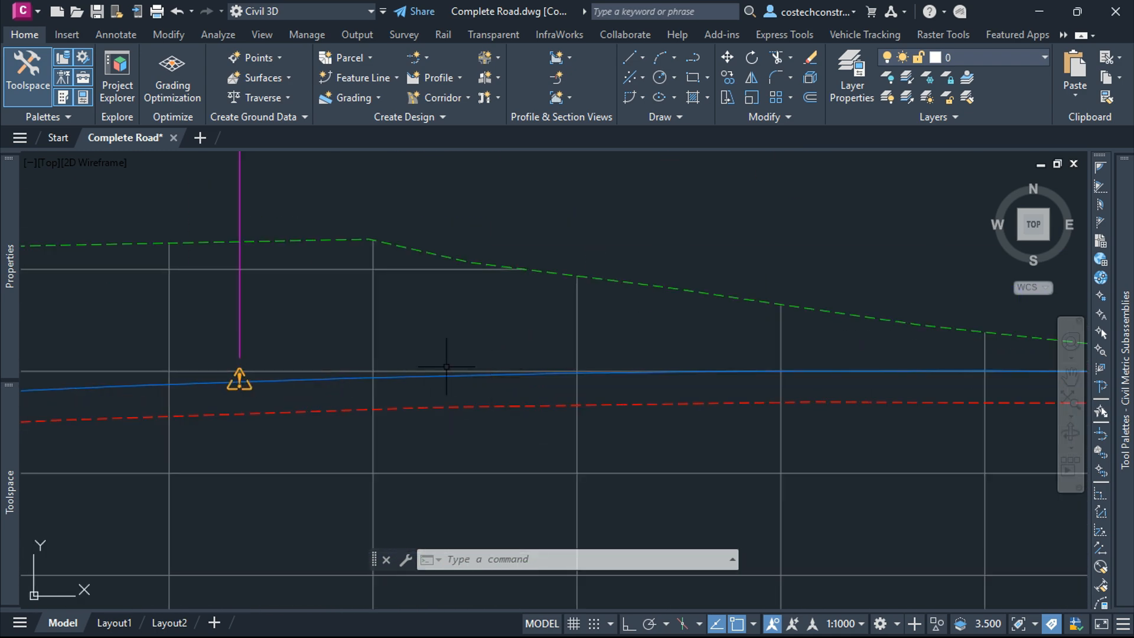
pyautogui.scroll(-8, 288, 366)
pyautogui.scroll(6, 509, 366)
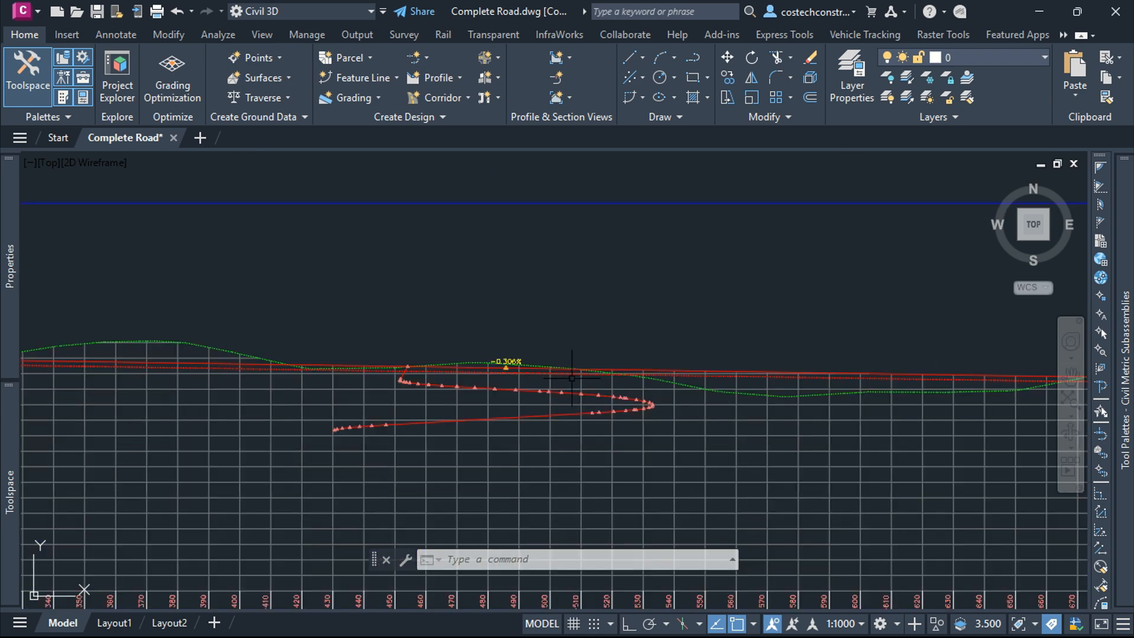
pyautogui.scroll(6, 509, 366)
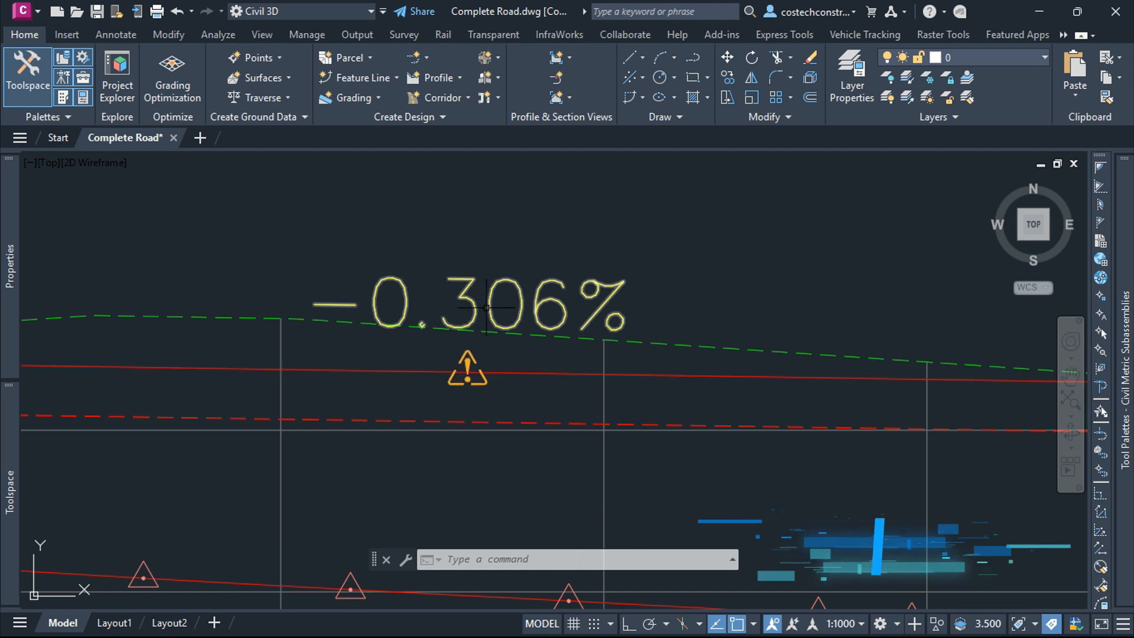
pyautogui.scroll(-10, 506, 303)
pyautogui.scroll(-4, 512, 311)
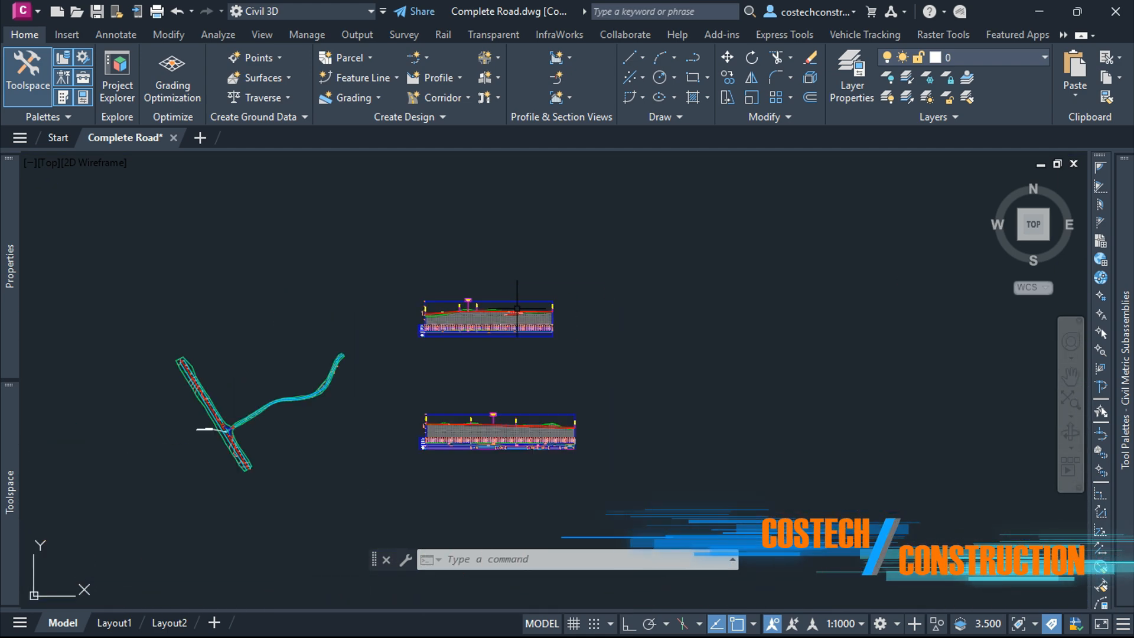
pyautogui.scroll(8, 519, 305)
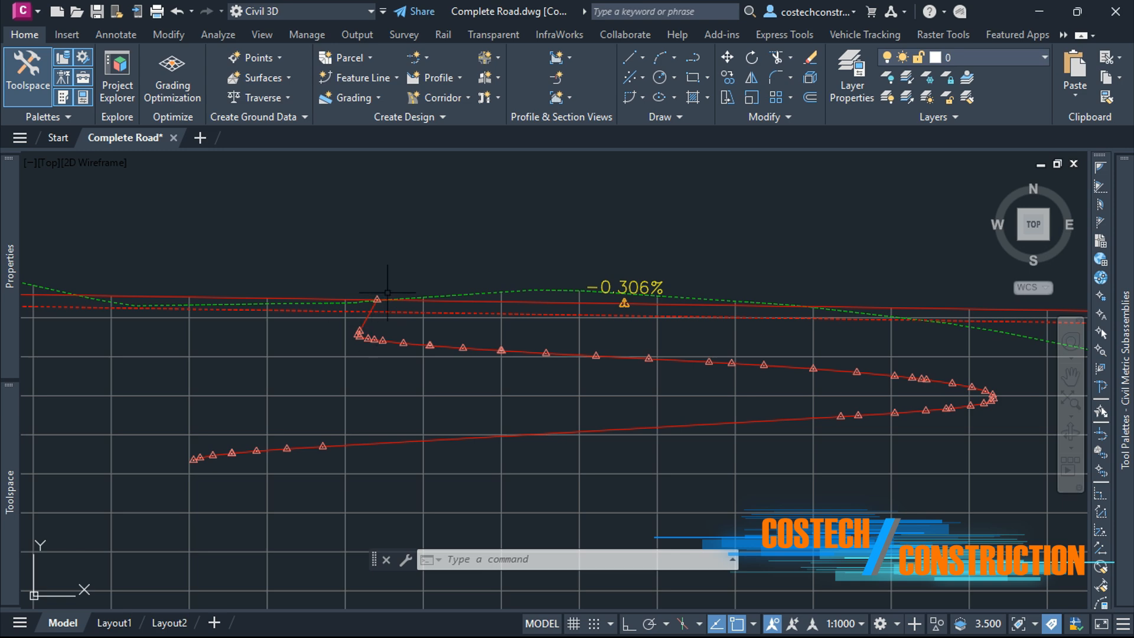
pyautogui.scroll(-6, 395, 259)
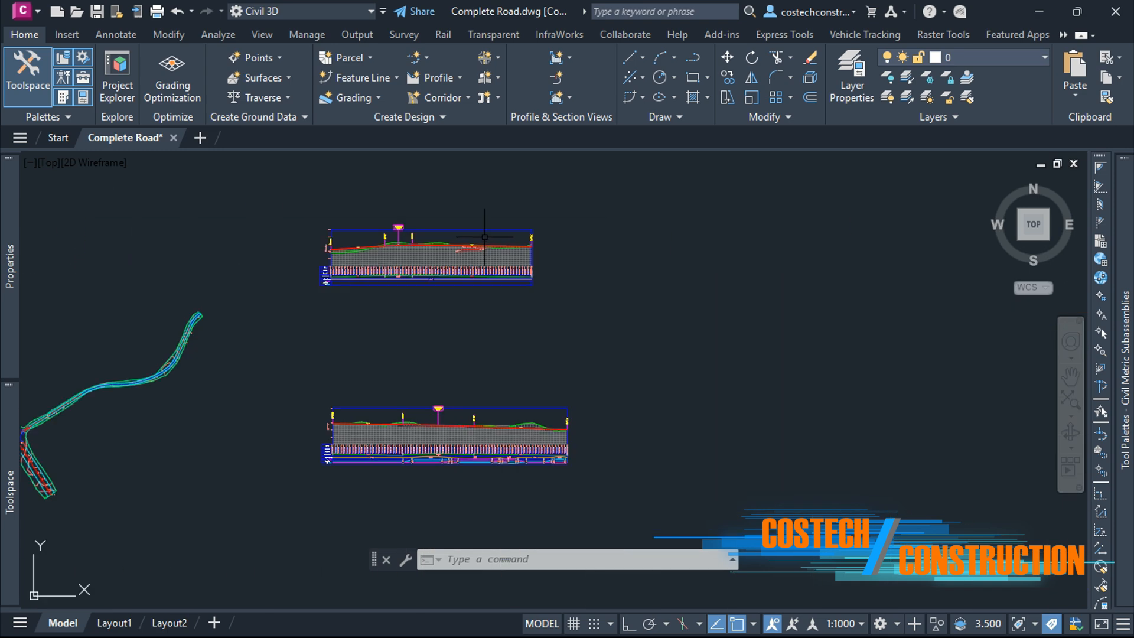
pyautogui.scroll(5, 425, 301)
pyautogui.scroll(8, 354, 292)
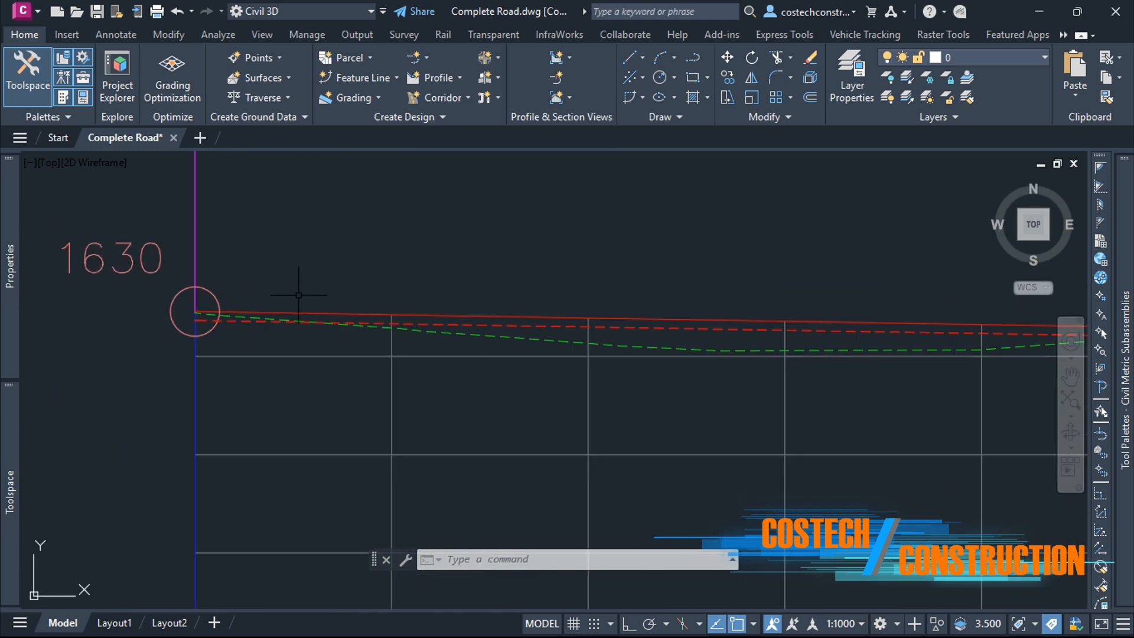
pyautogui.scroll(2, 190, 310)
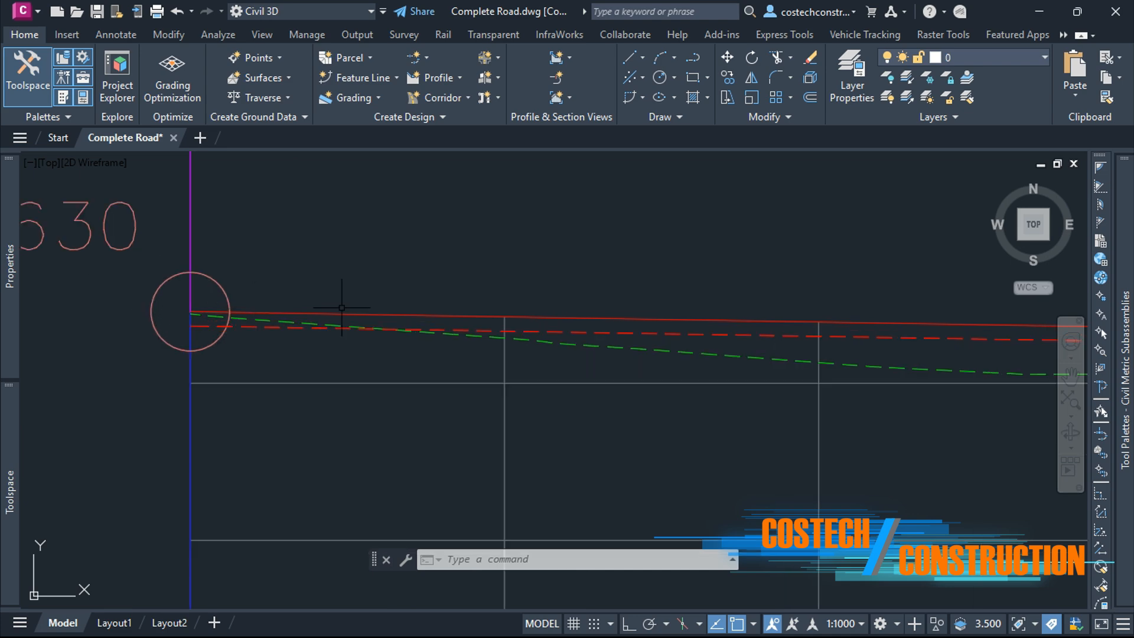
# Step: Examine the start of the layout profile where it meets the intersection
pyautogui.click(224, 310)
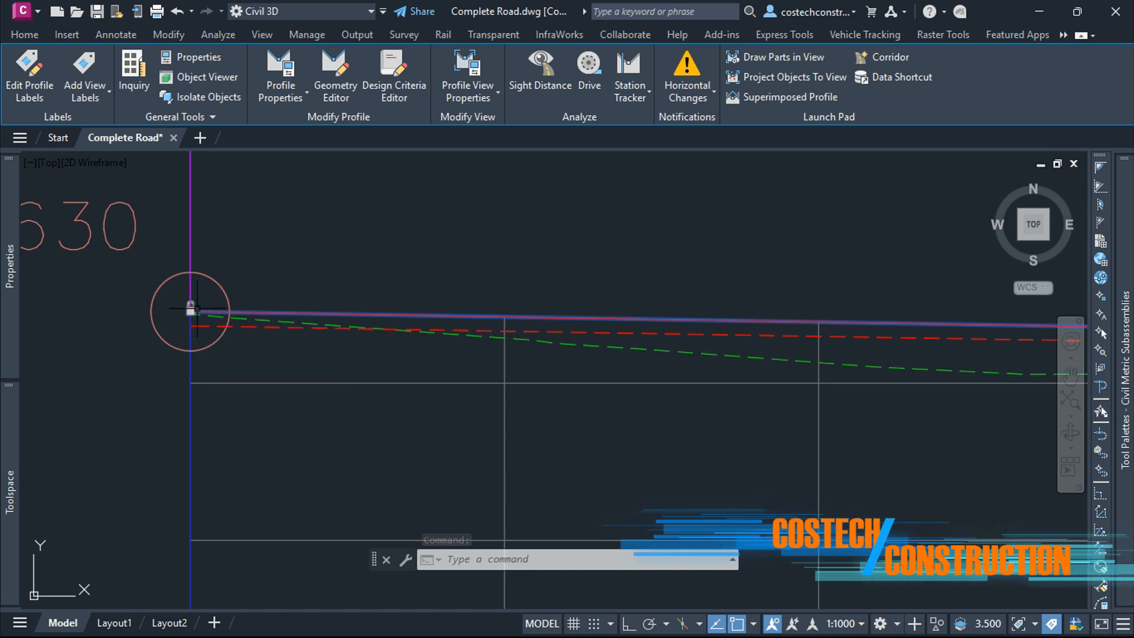
pyautogui.press('Escape')
pyautogui.press('Escape')
pyautogui.scroll(-10, 228, 364)
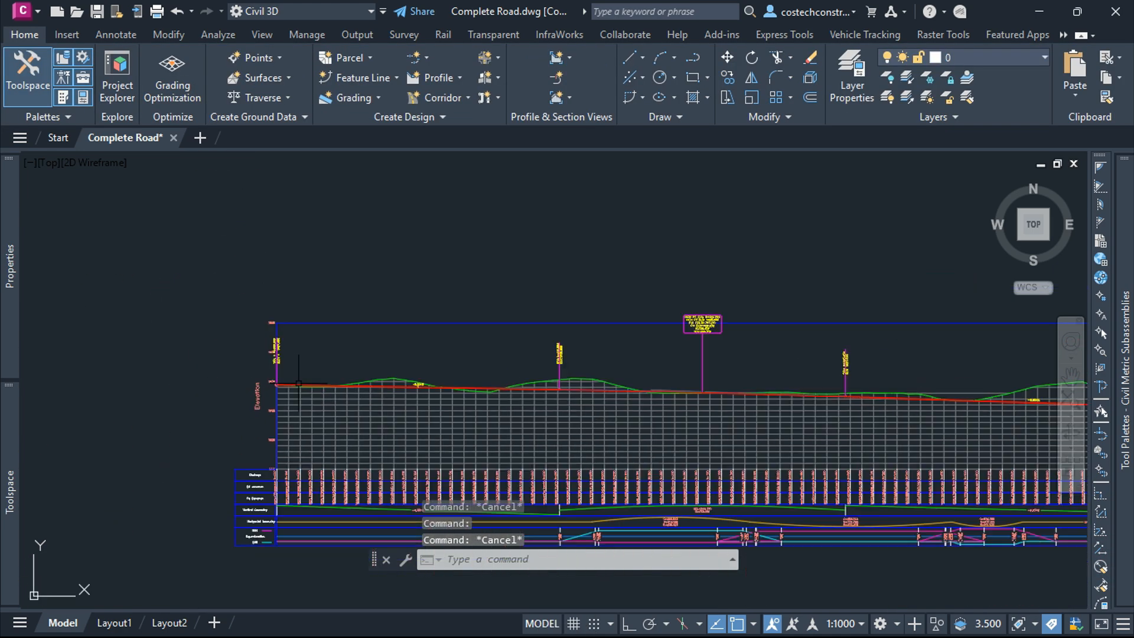
pyautogui.scroll(10, 330, 365)
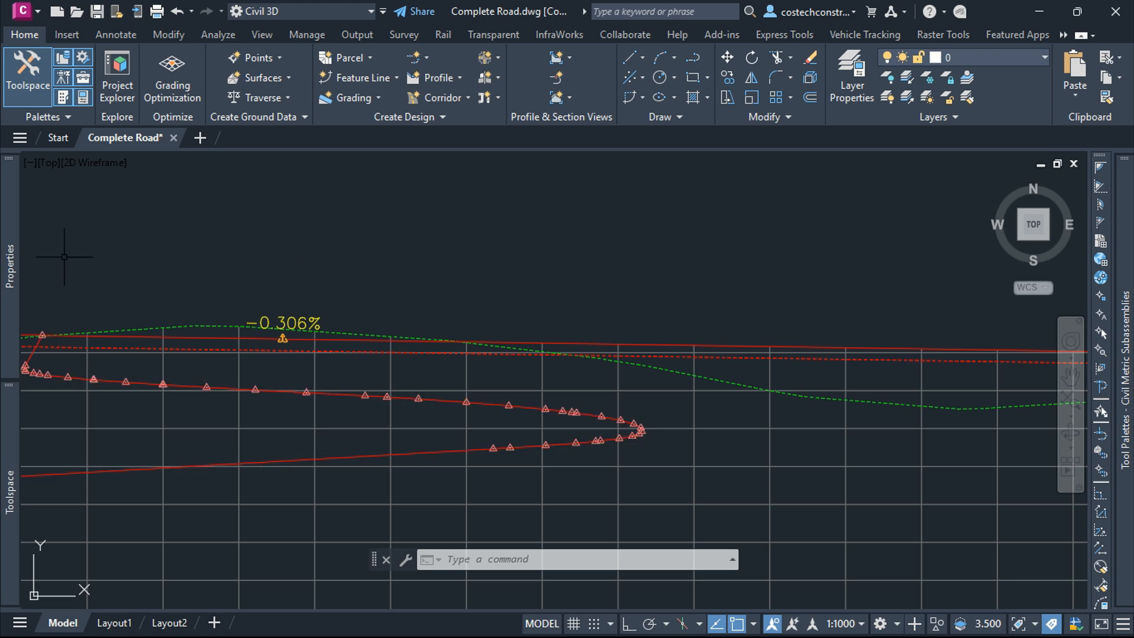
pyautogui.scroll(-3, 100, 337)
pyautogui.scroll(3, 809, 355)
pyautogui.scroll(4, 728, 334)
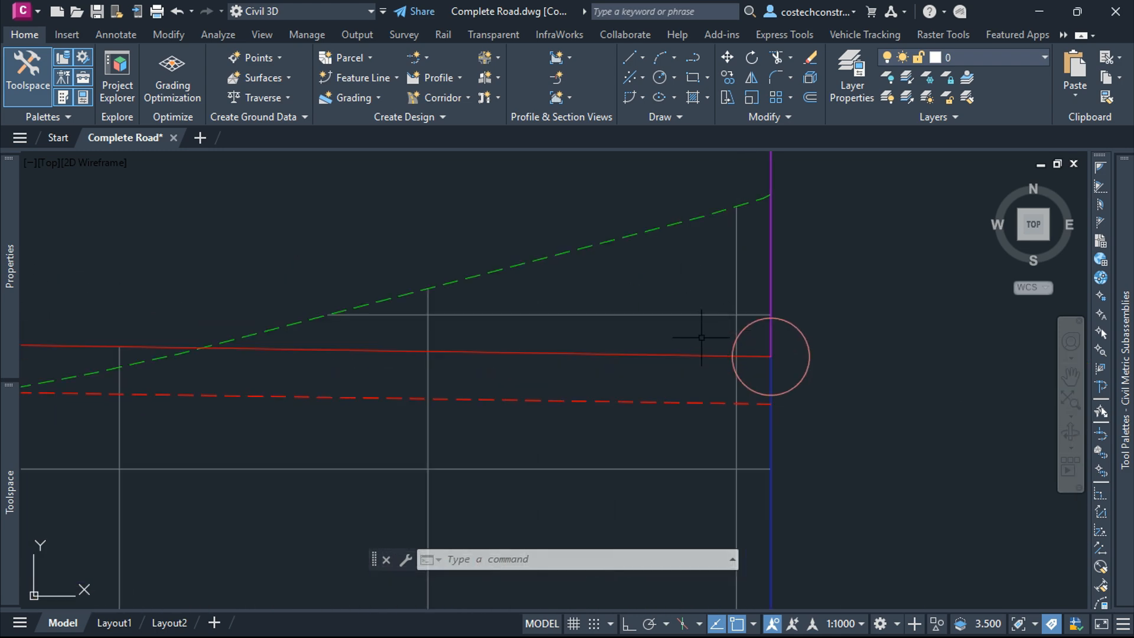
# Step: Lower the layout profile's end point by stretching its end grip down onto the other road's profile
pyautogui.click(667, 348)
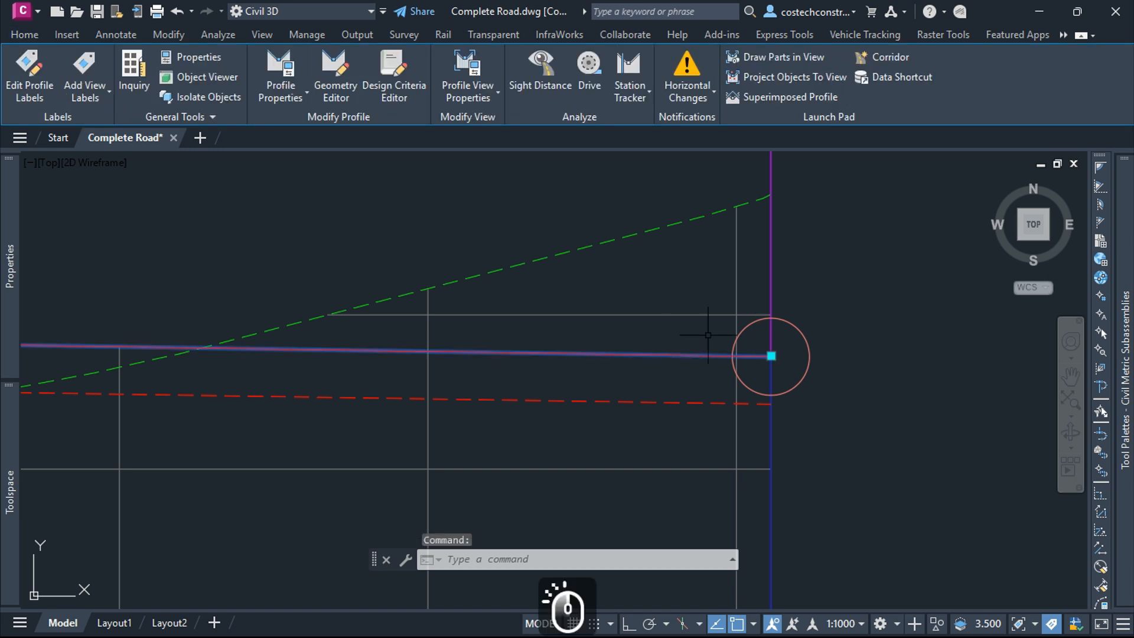
pyautogui.click(771, 356)
pyautogui.scroll(-3, 773, 331)
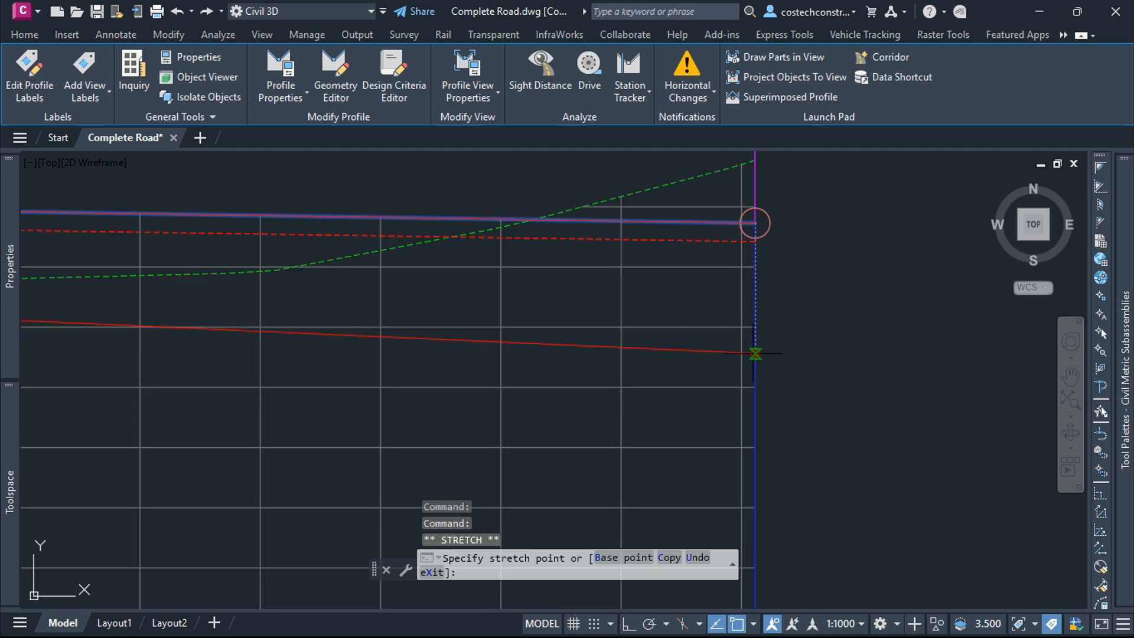
pyautogui.click(755, 365)
pyautogui.scroll(-5, 768, 354)
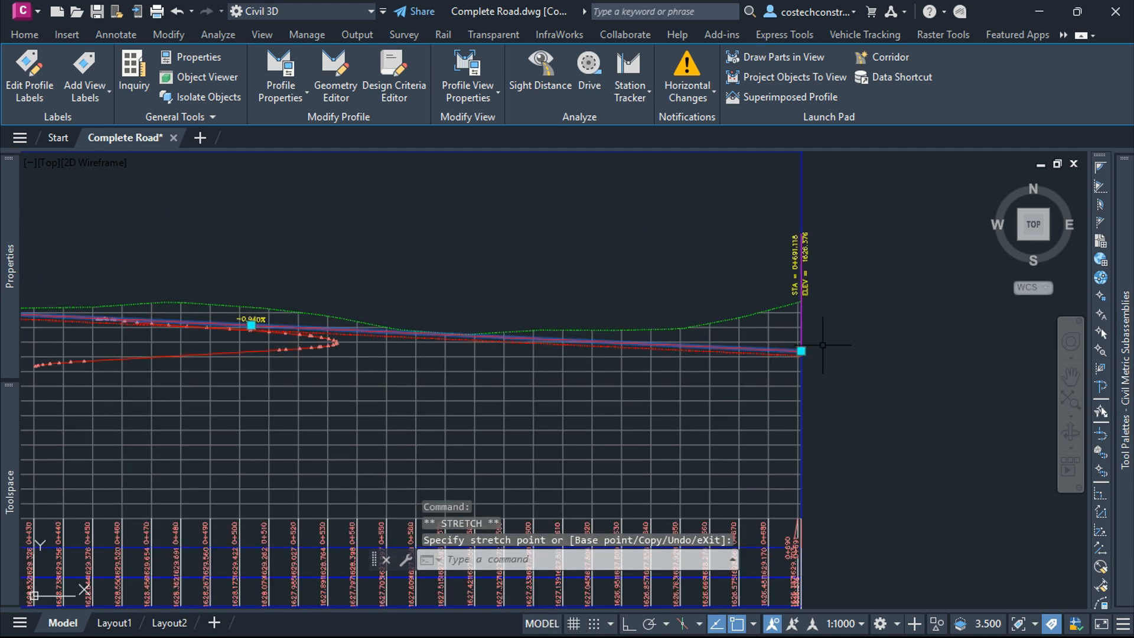
pyautogui.scroll(5, 620, 325)
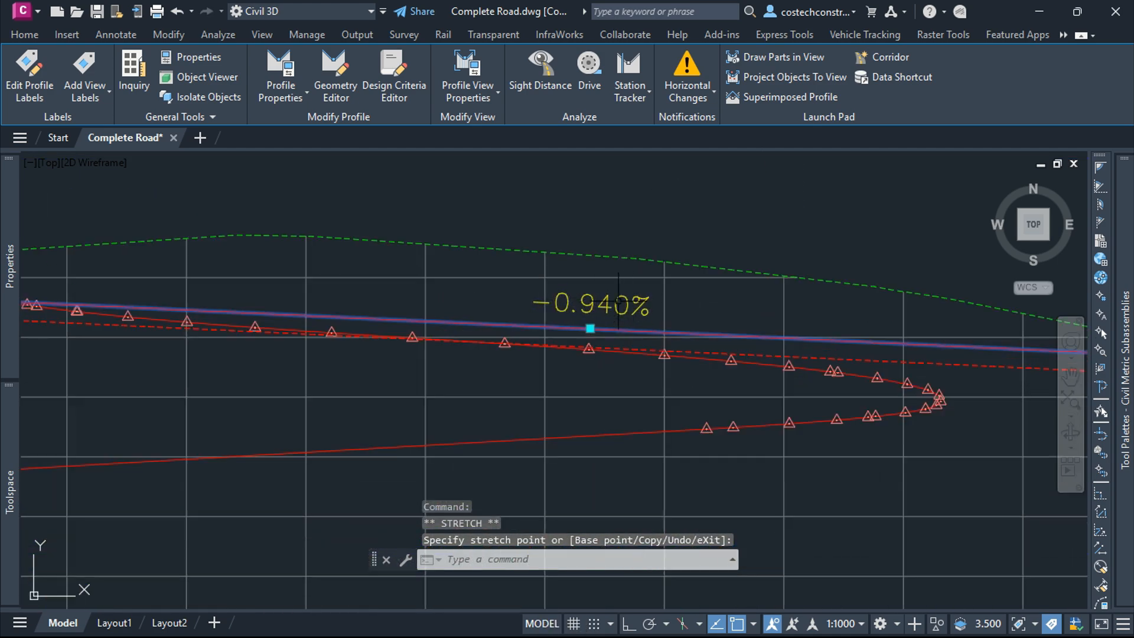
pyautogui.scroll(-10, 640, 300)
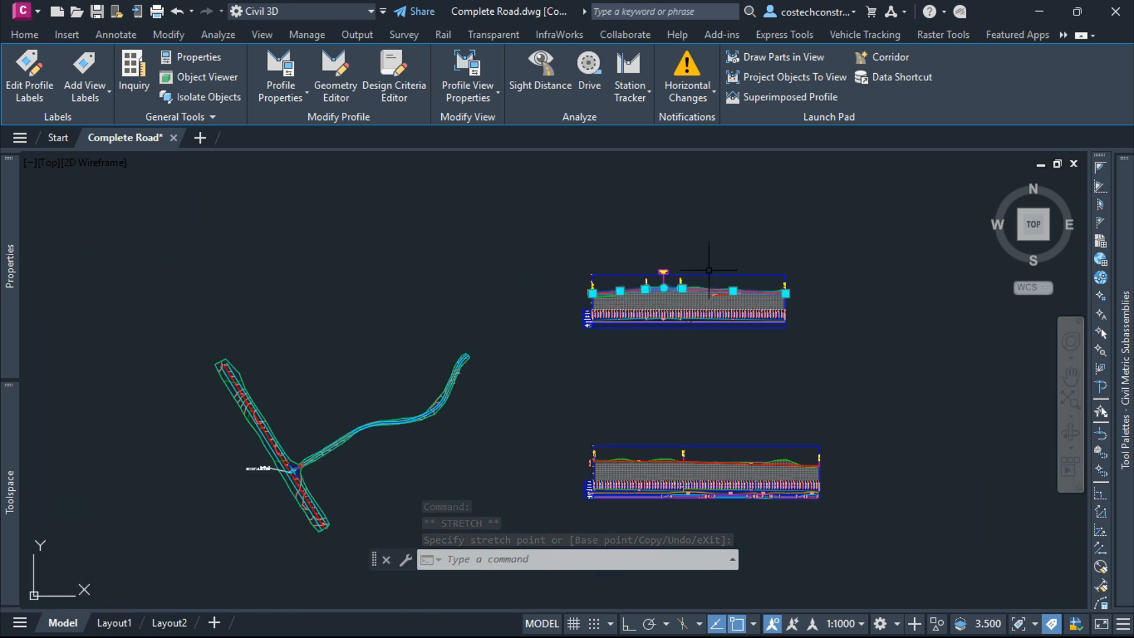
pyautogui.scroll(10, 625, 453)
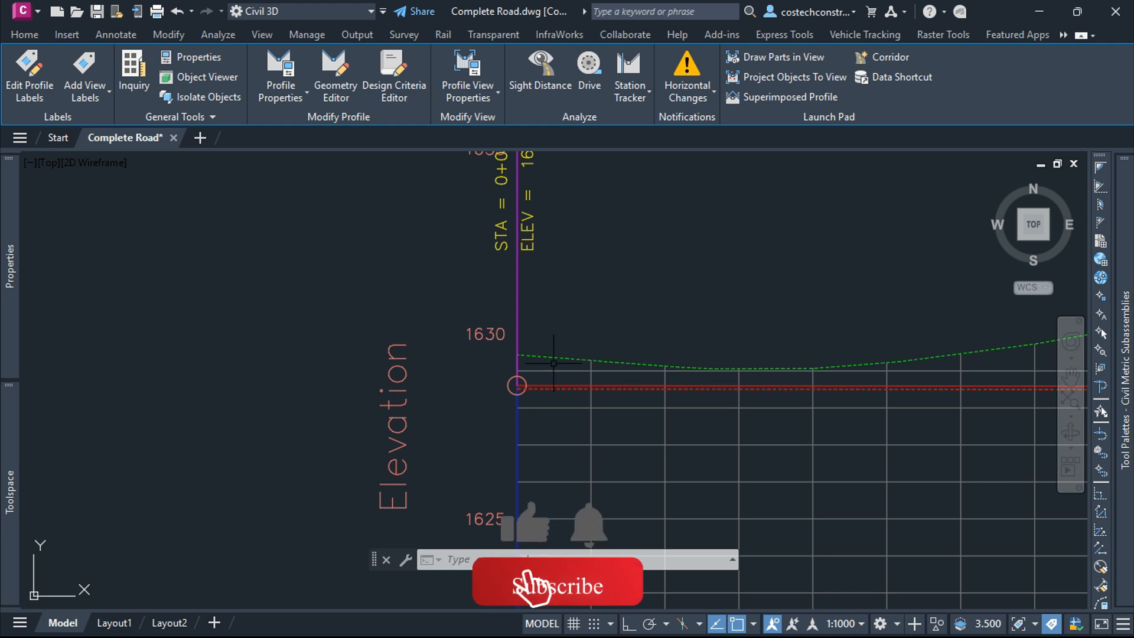
# Step: Review the grade check warnings along both profile views
pyautogui.scroll(-2, 502, 402)
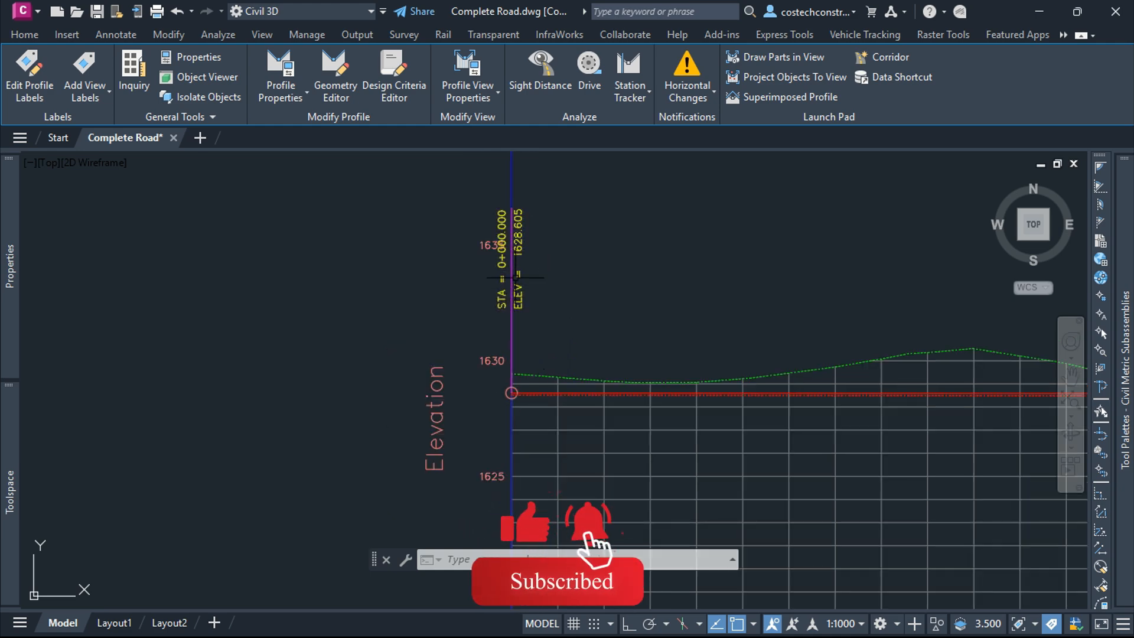
pyautogui.scroll(-5, 473, 401)
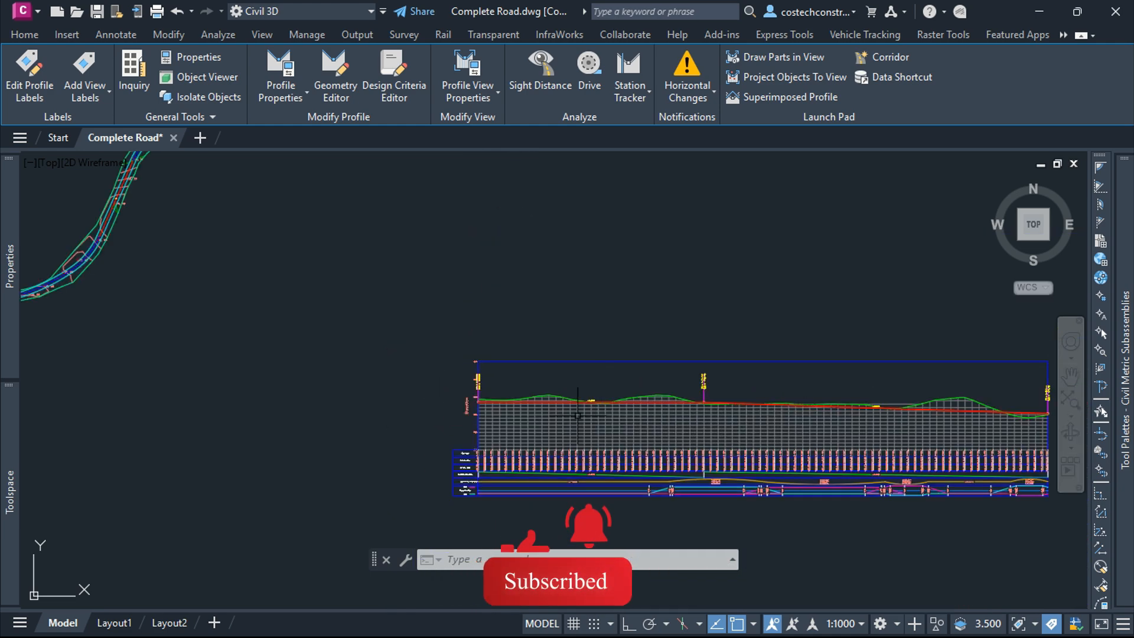
pyautogui.scroll(5, 594, 407)
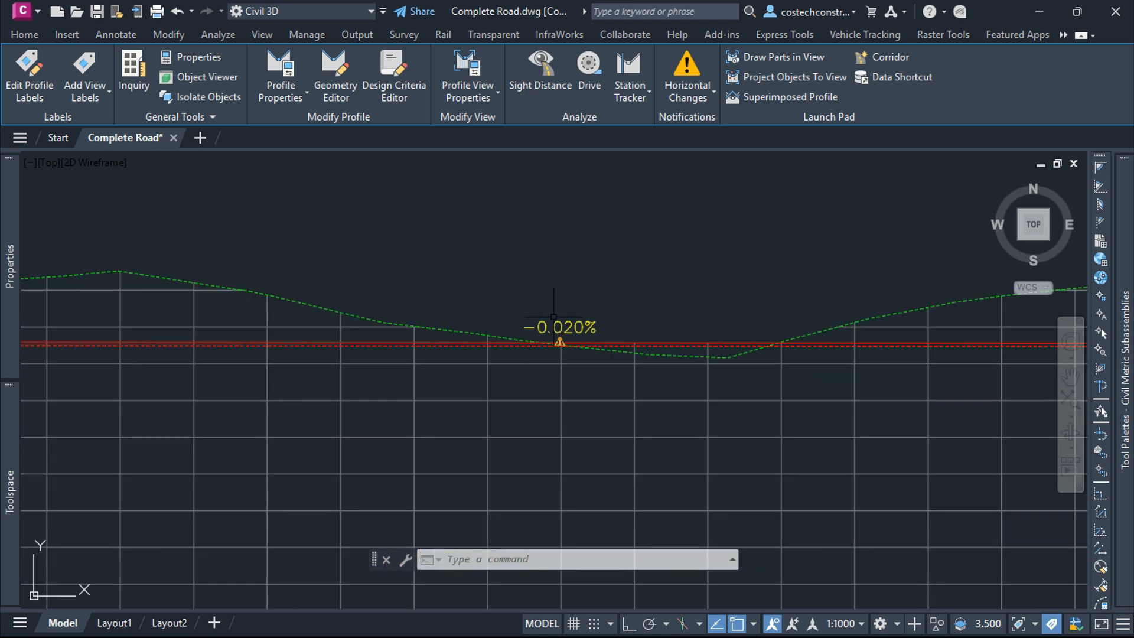
pyautogui.scroll(-10, 580, 394)
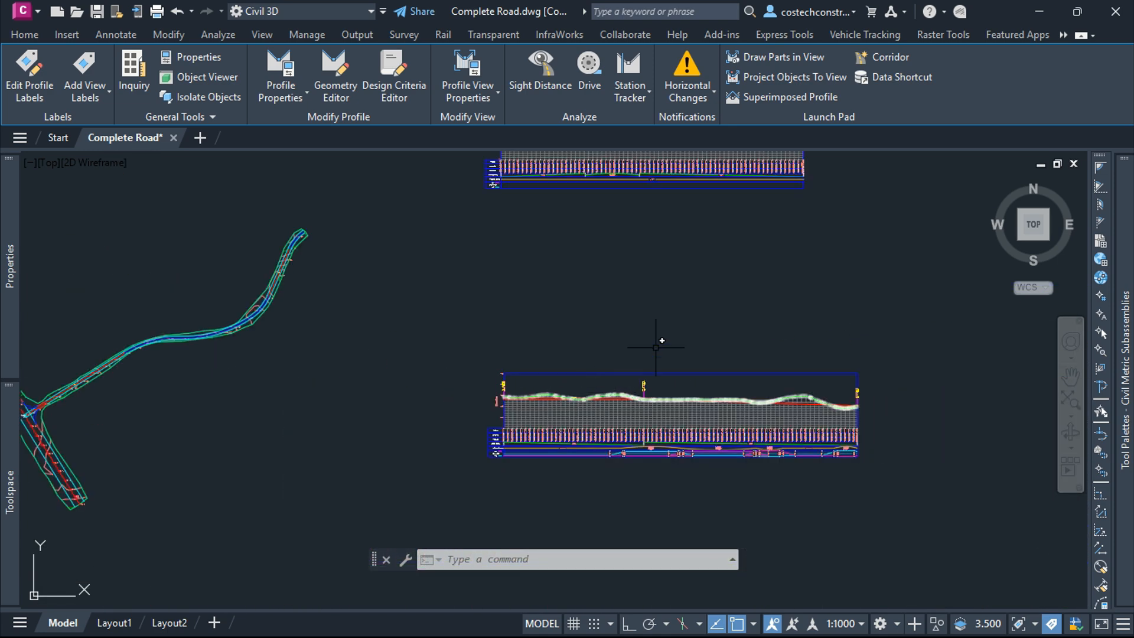
pyautogui.scroll(10, 714, 200)
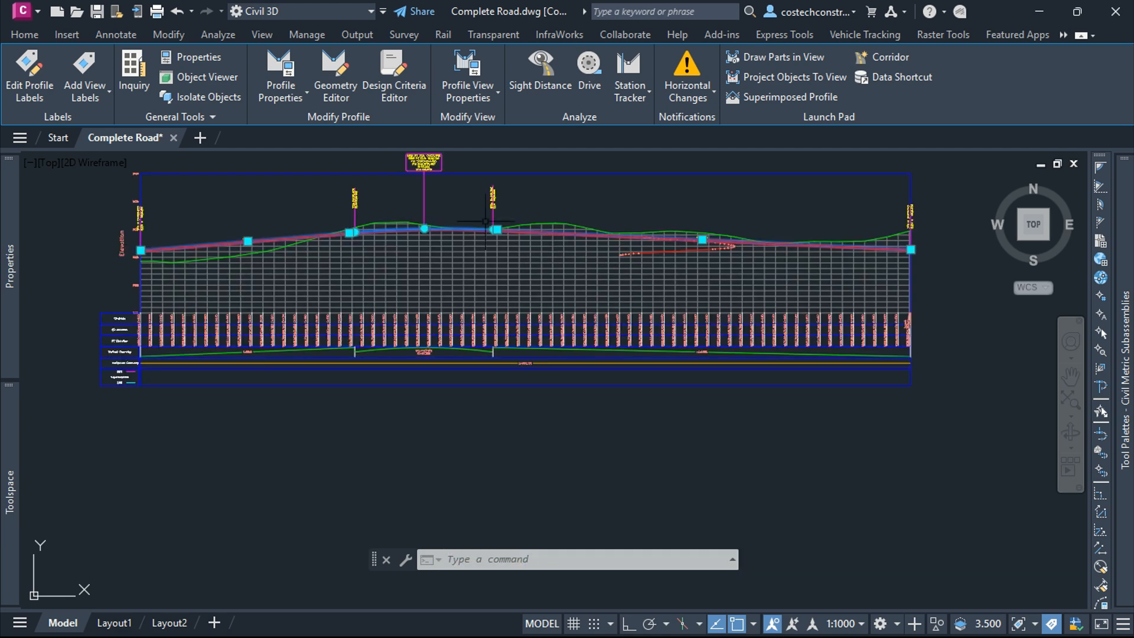
pyautogui.scroll(4, 590, 326)
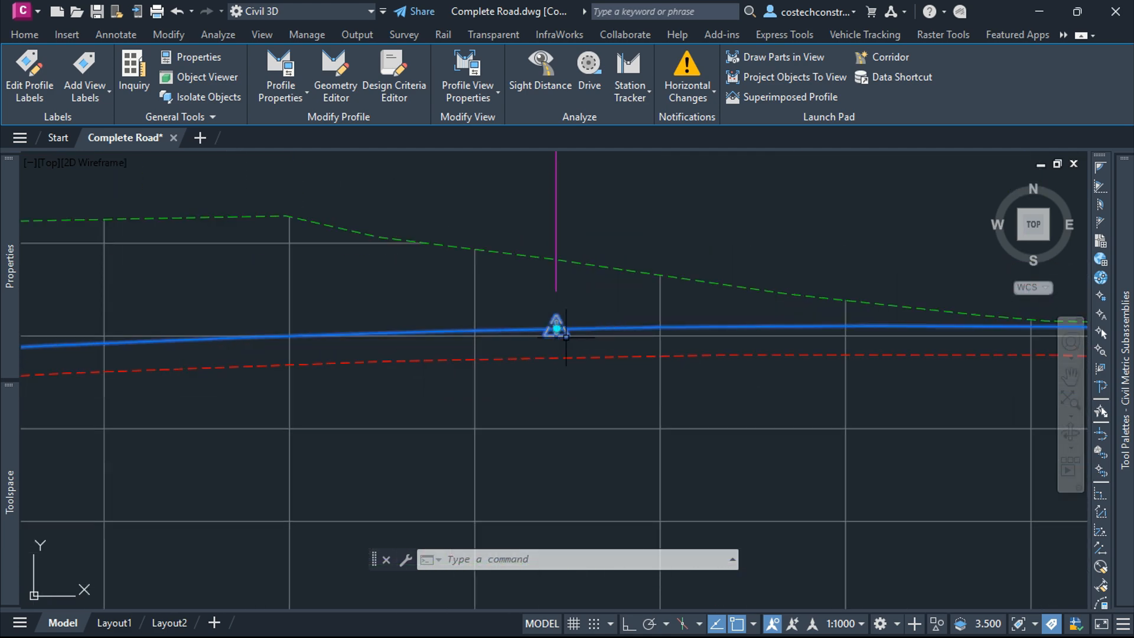
pyautogui.scroll(-5, 637, 349)
pyautogui.scroll(3, 989, 355)
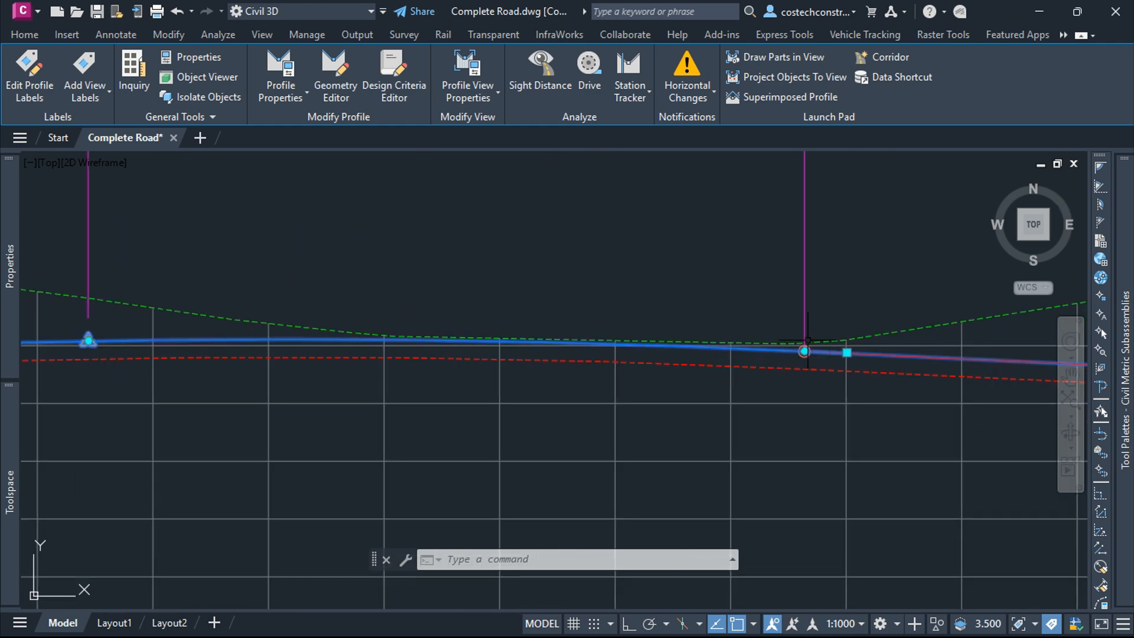
# Step: Lengthen the crest vertical curve to a VCL of about 158 m by stretching its end grip
pyautogui.scroll(-5, 807, 342)
pyautogui.scroll(3, 715, 248)
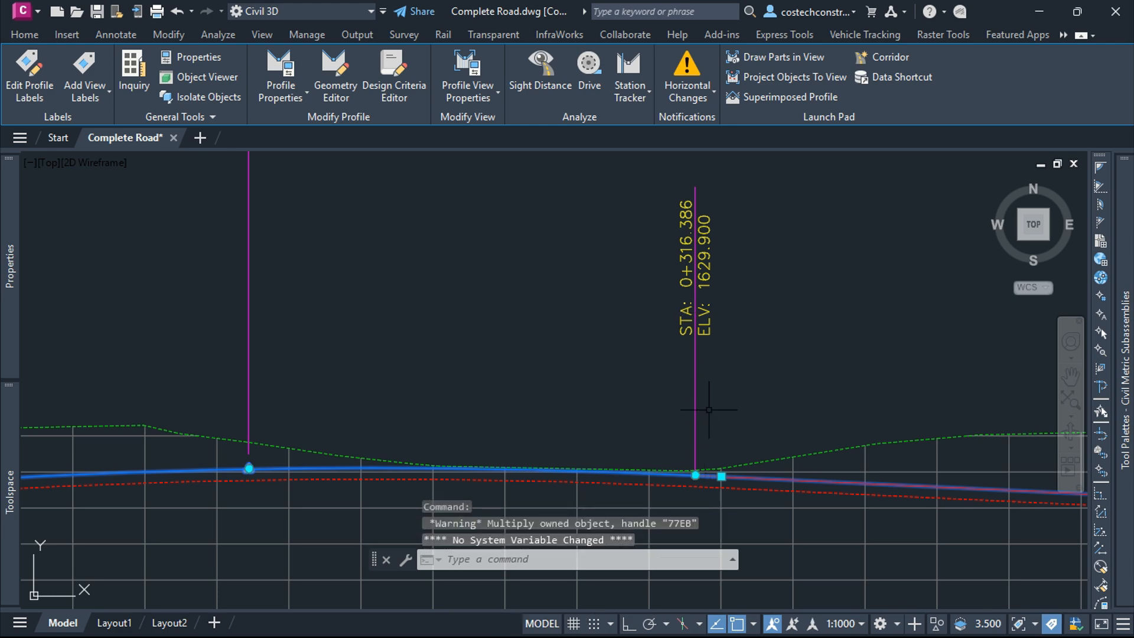
pyautogui.click(696, 475)
pyautogui.scroll(-5, 703, 470)
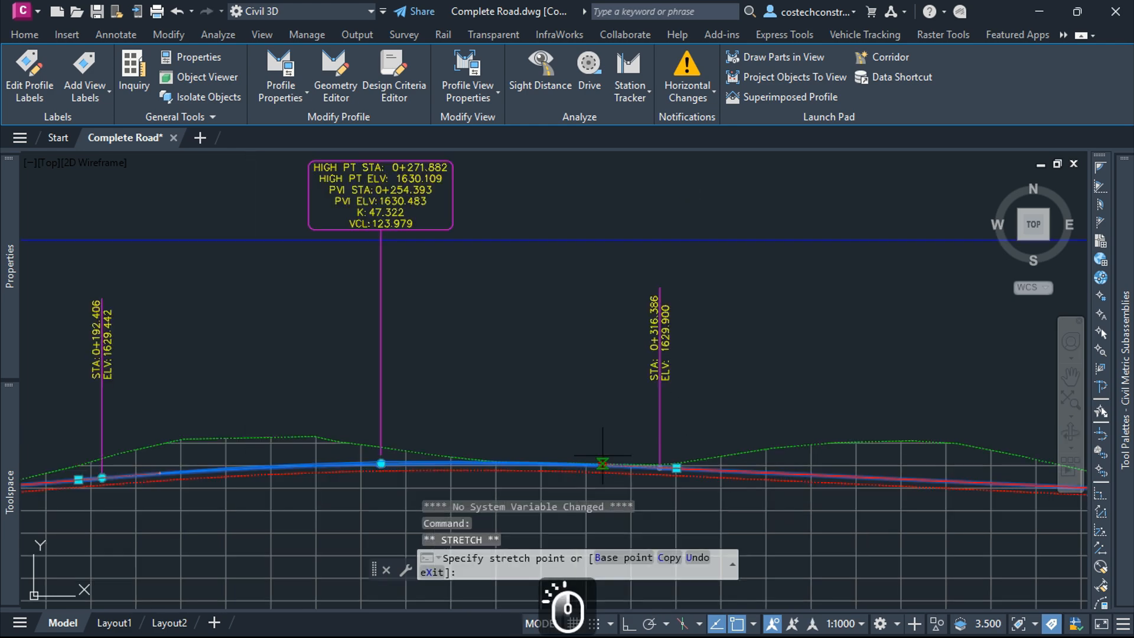
pyautogui.scroll(2, 709, 461)
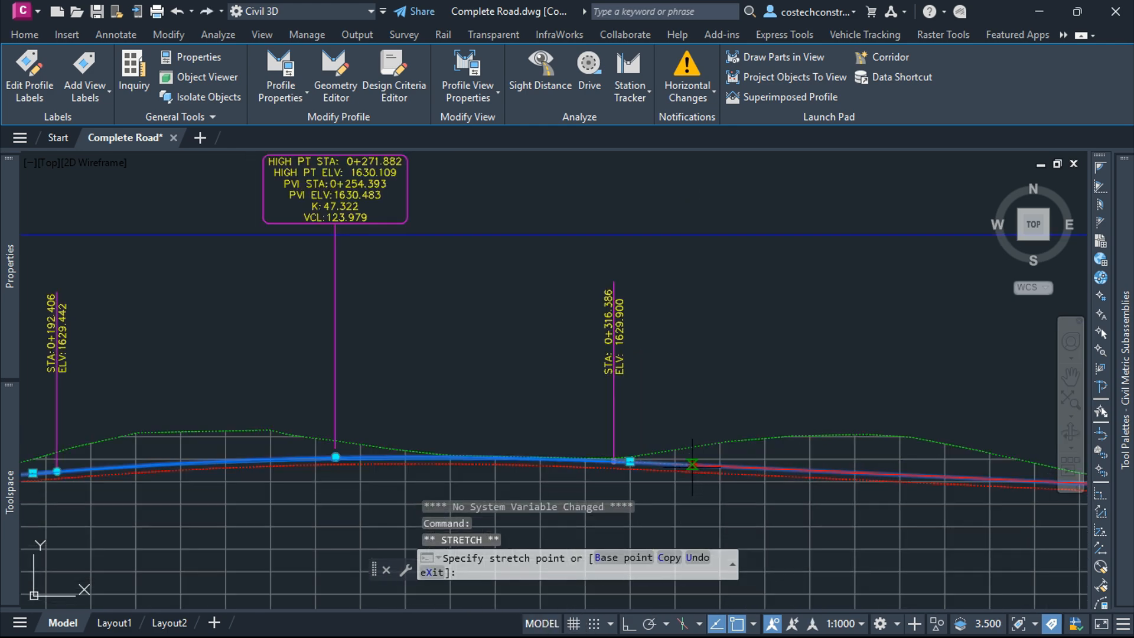
pyautogui.click(692, 464)
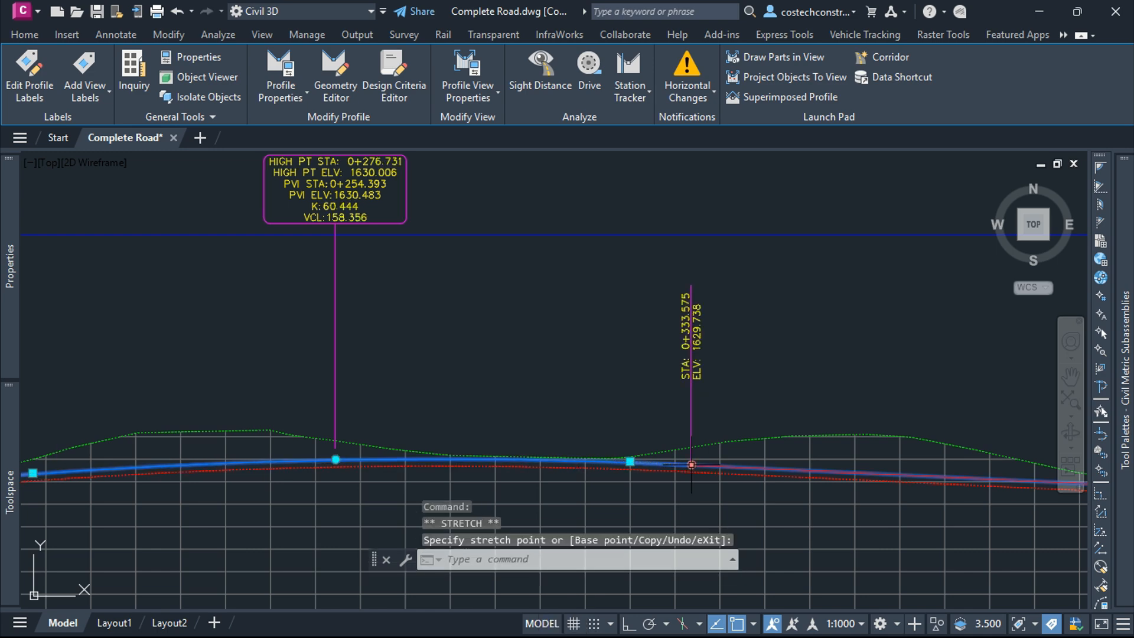
pyautogui.scroll(-3, 689, 427)
pyautogui.scroll(6, 558, 307)
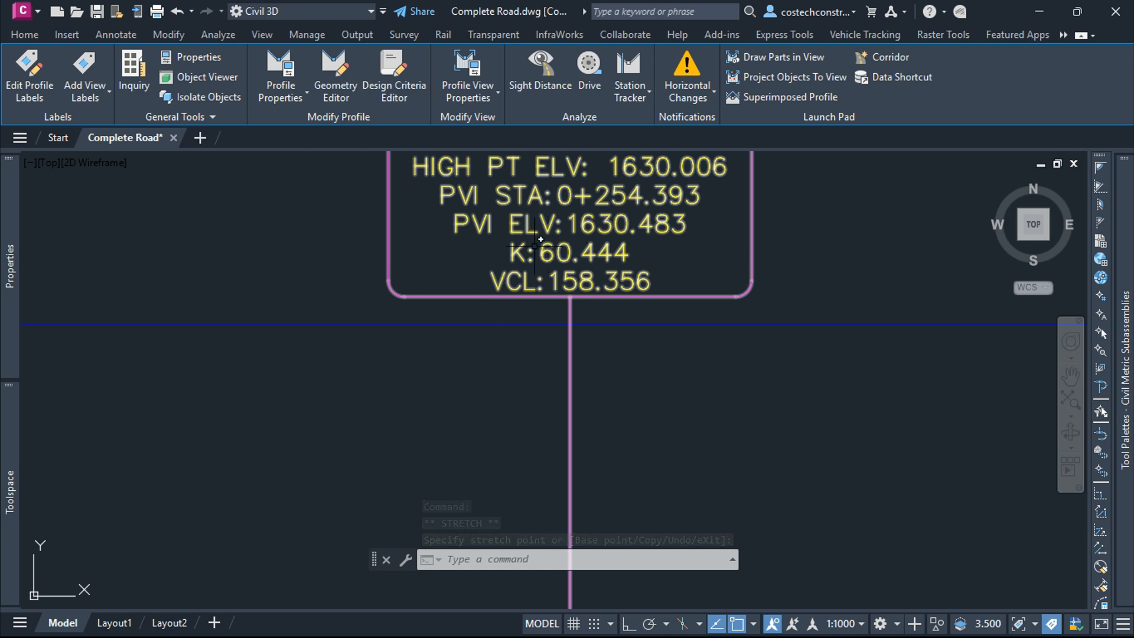
pyautogui.click(585, 286)
pyautogui.press('Escape')
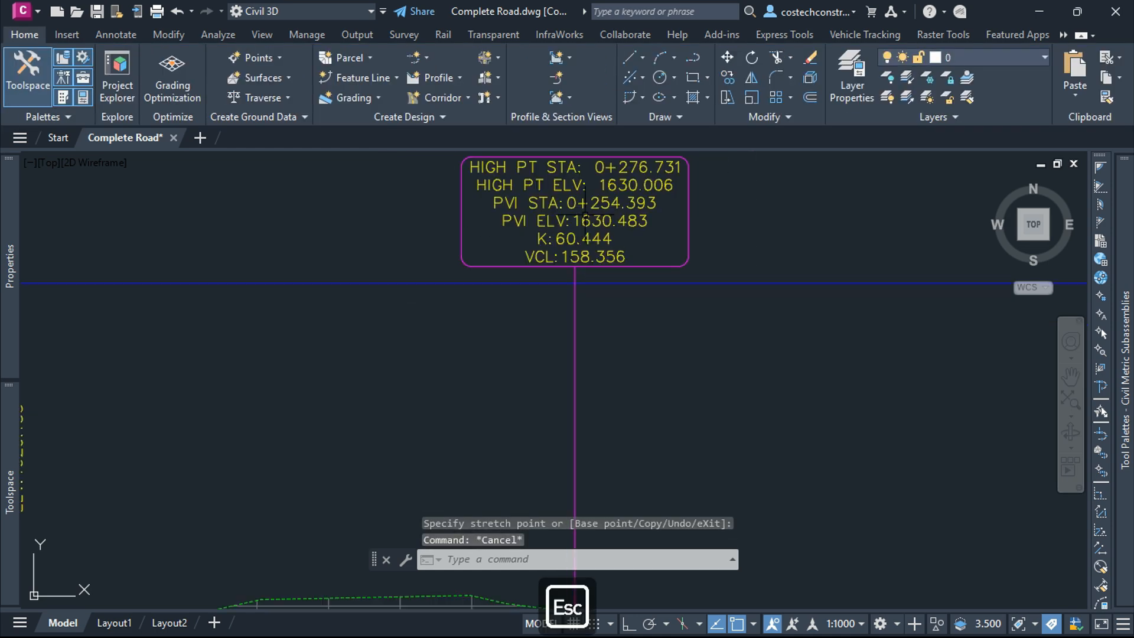
# Step: Review the adjusted profiles and grade check symbols across both profile views
pyautogui.scroll(-5, 581, 355)
pyautogui.scroll(4, 580, 356)
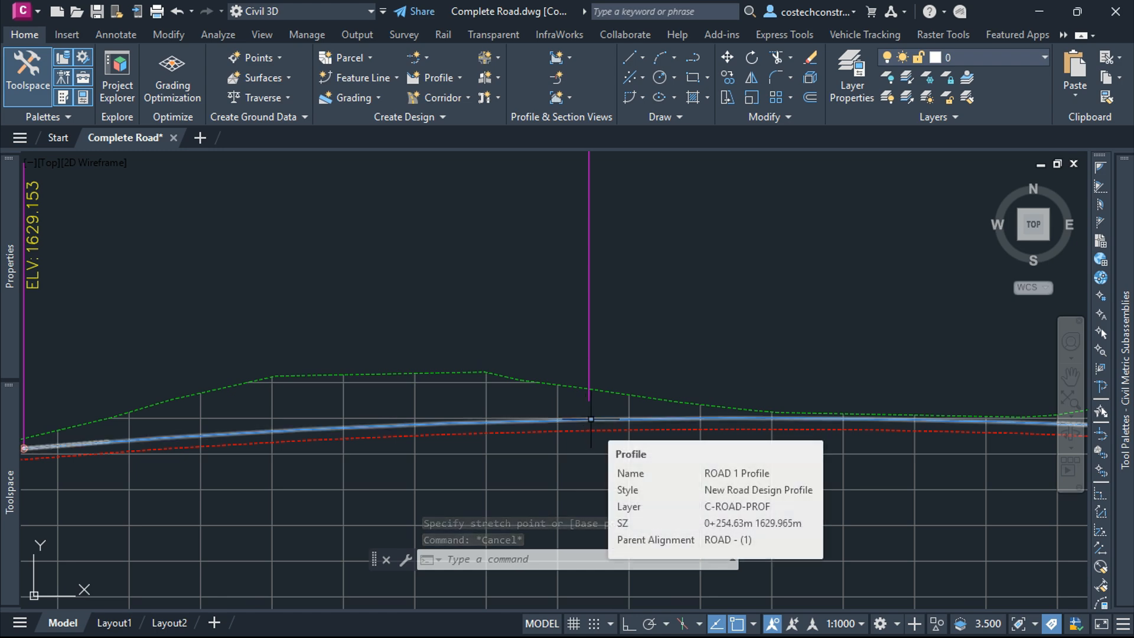
pyautogui.scroll(-4, 672, 293)
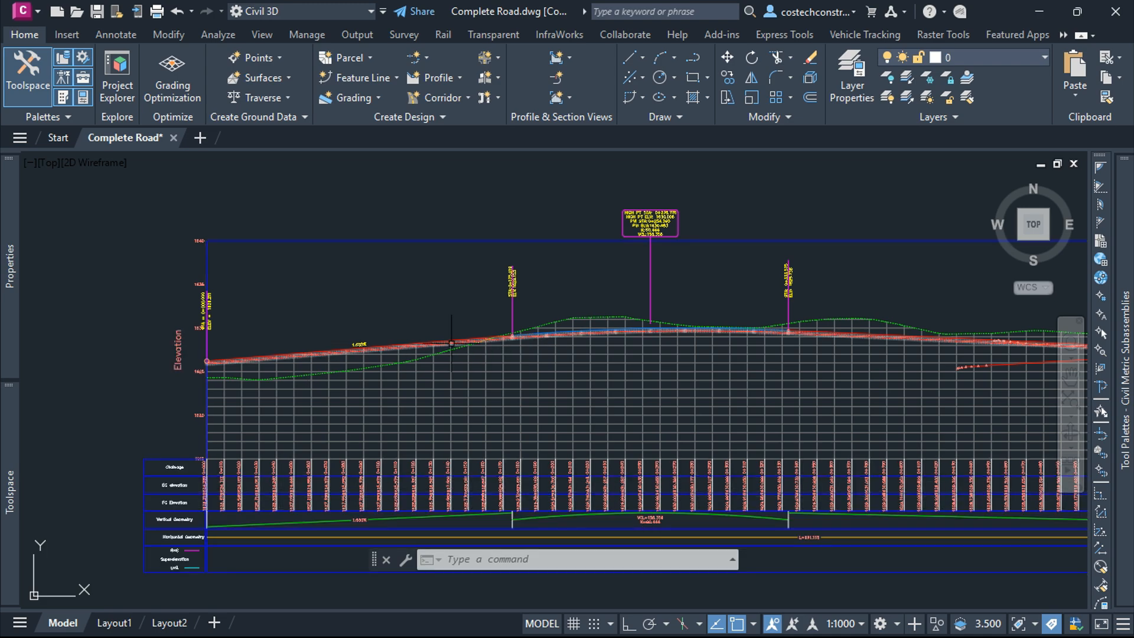
pyautogui.moveTo(703, 343); pyautogui.dragTo(322, 373, button='middle')
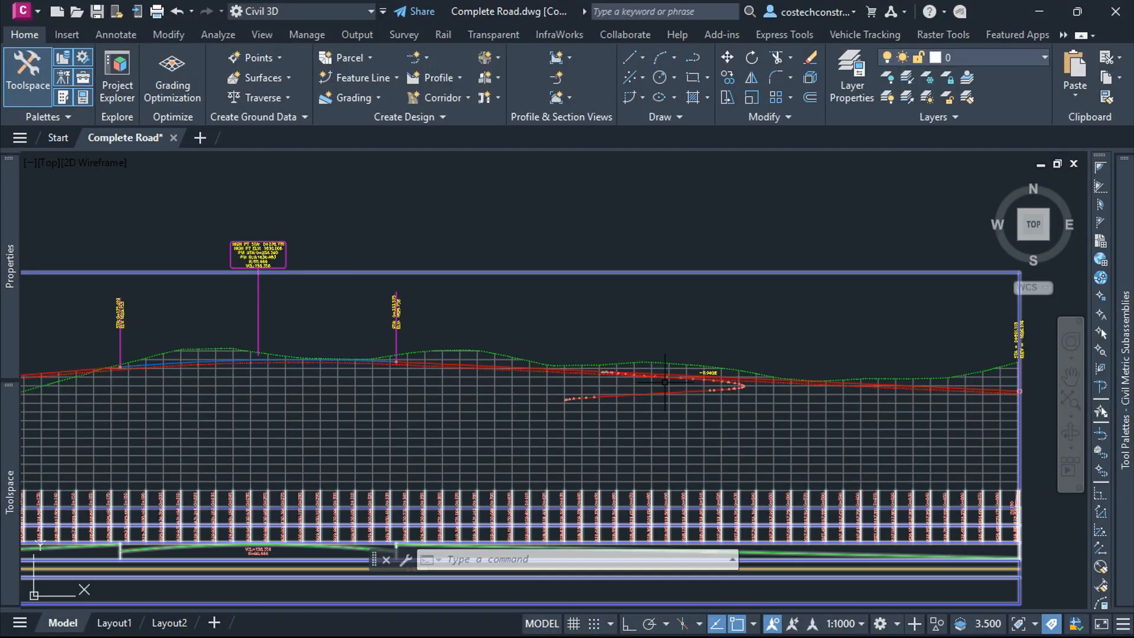
pyautogui.scroll(5, 666, 382)
pyautogui.scroll(-5, 712, 341)
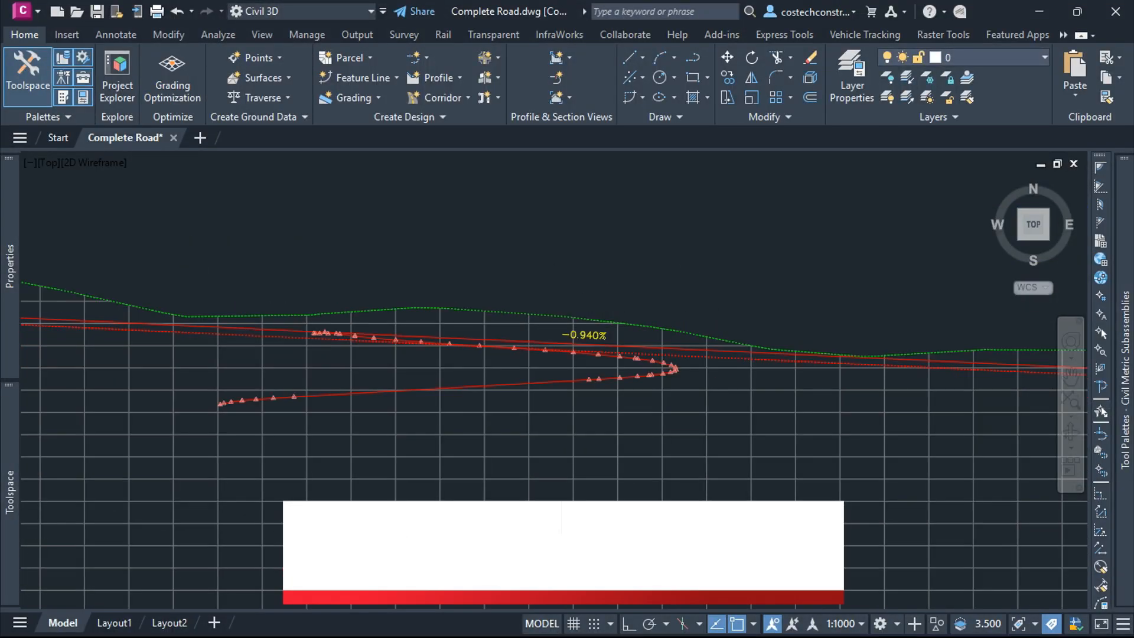
pyautogui.scroll(-5, 776, 372)
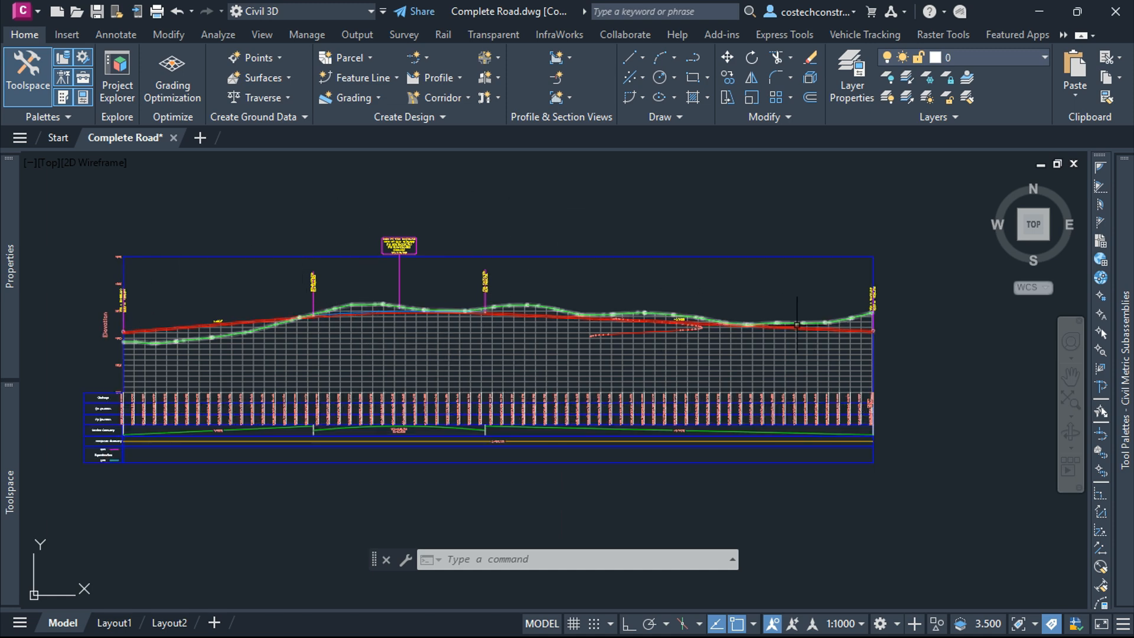
pyautogui.scroll(-2, 504, 215)
pyautogui.scroll(-2, 452, 406)
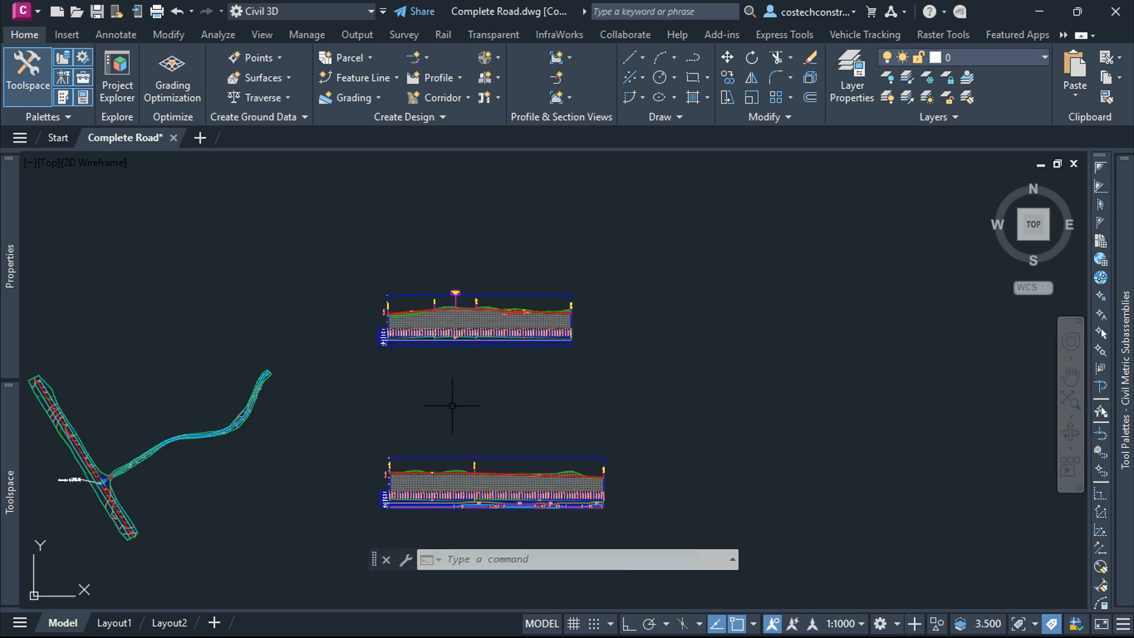
pyautogui.scroll(2, 406, 458)
pyautogui.scroll(5, 443, 317)
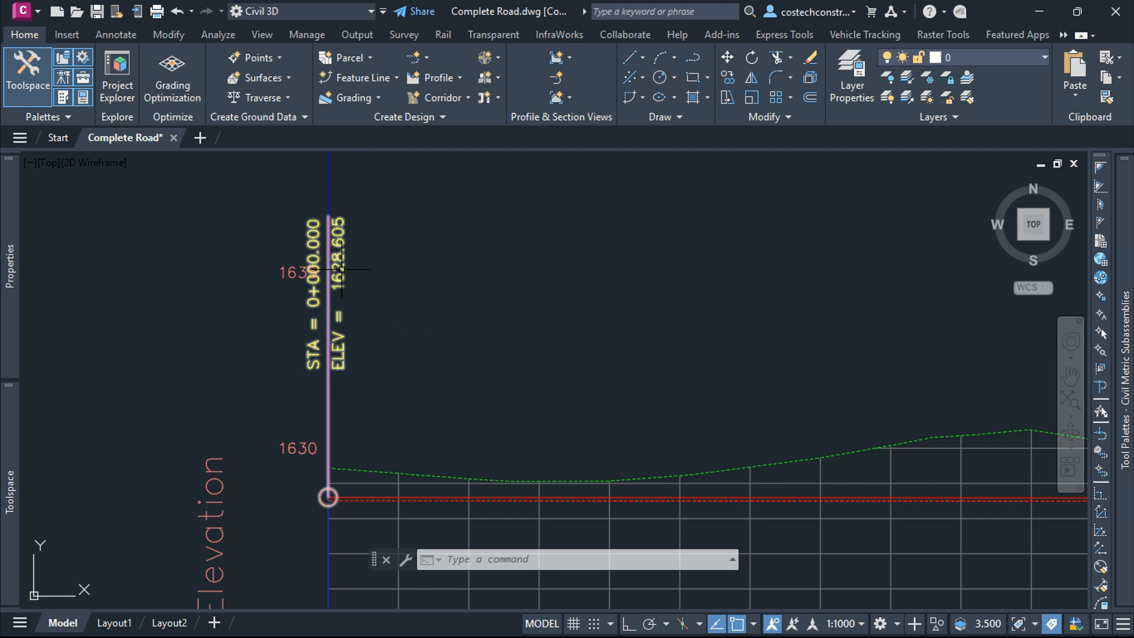
pyautogui.scroll(-8, 372, 323)
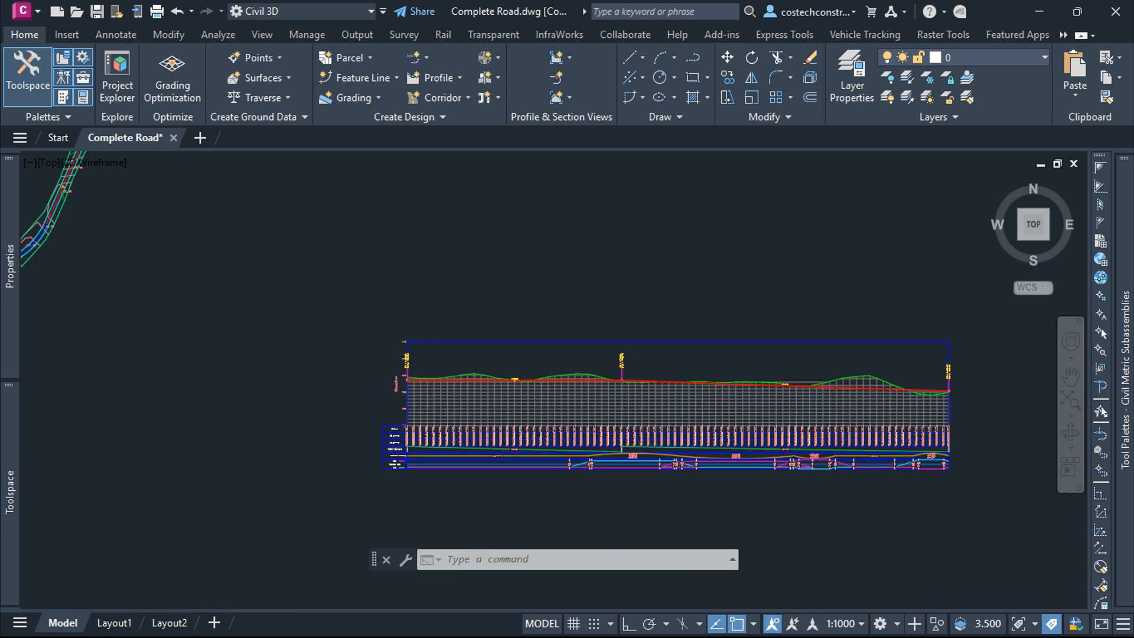
pyautogui.scroll(3, 419, 220)
pyautogui.scroll(8, 419, 220)
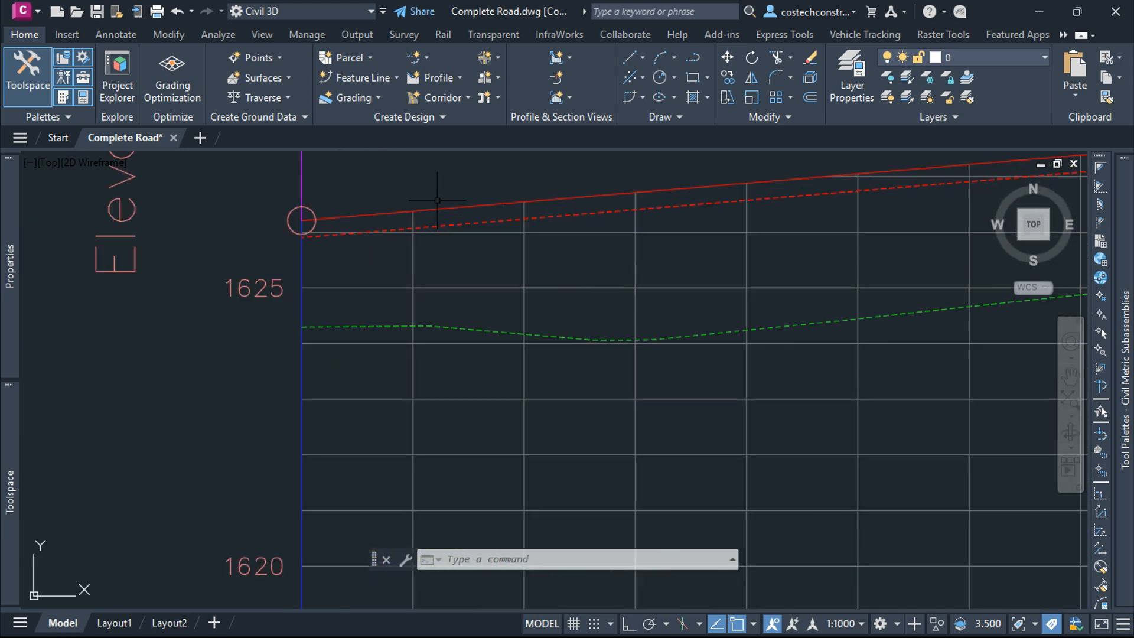
pyautogui.scroll(-5, 383, 254)
pyautogui.scroll(4, 355, 248)
pyautogui.scroll(-7, 354, 223)
pyautogui.scroll(2, 357, 301)
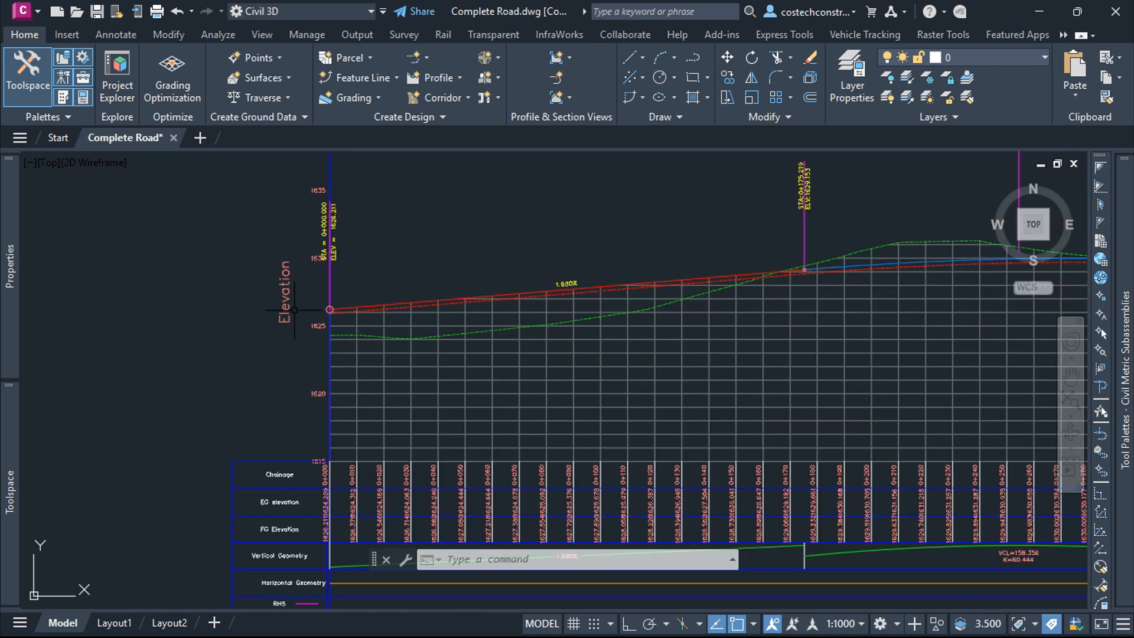
pyautogui.scroll(4, 316, 308)
# Step: Move the layout profile up so its start point sits on the other road's profile, moving the best fit data along with it
pyautogui.click(375, 303)
pyautogui.click(384, 291)
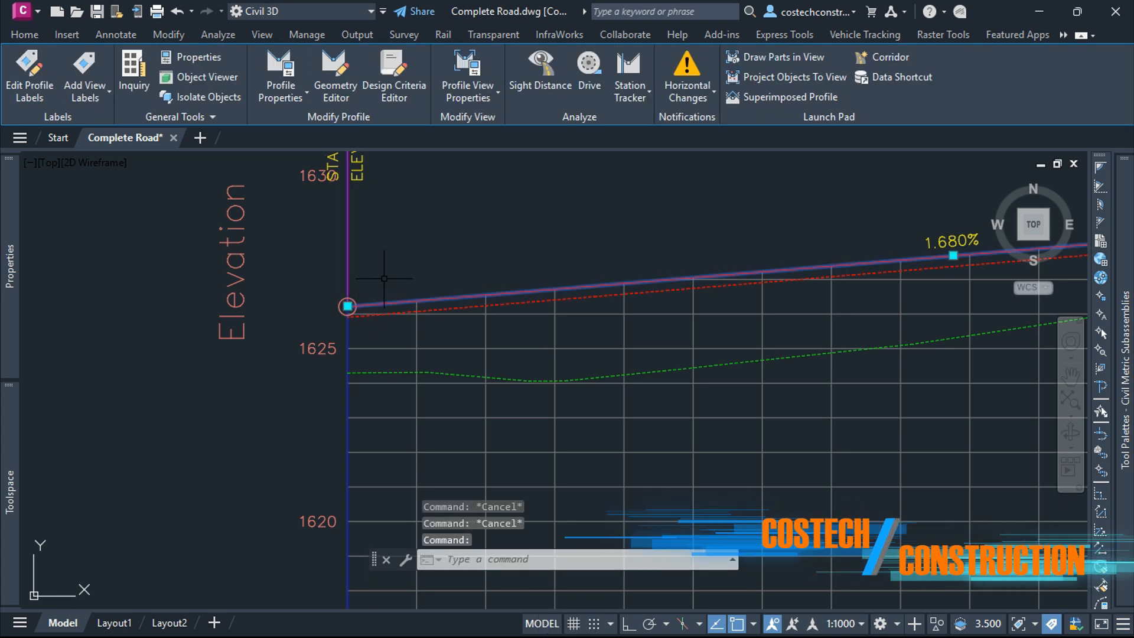
pyautogui.write('m')
pyautogui.press('Return')
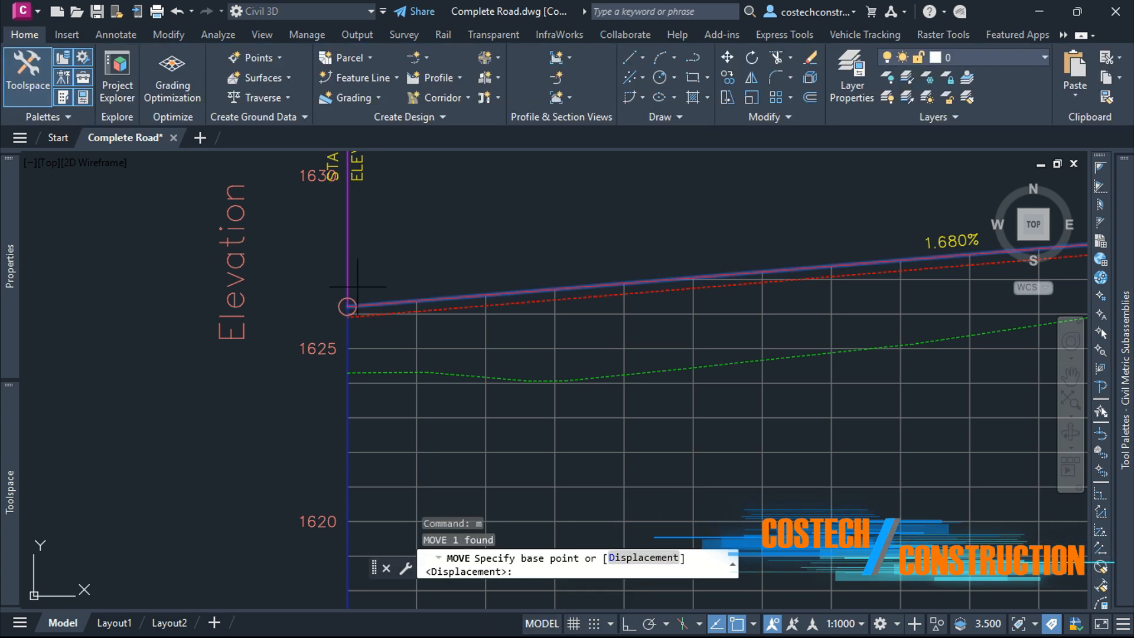
pyautogui.click(348, 306)
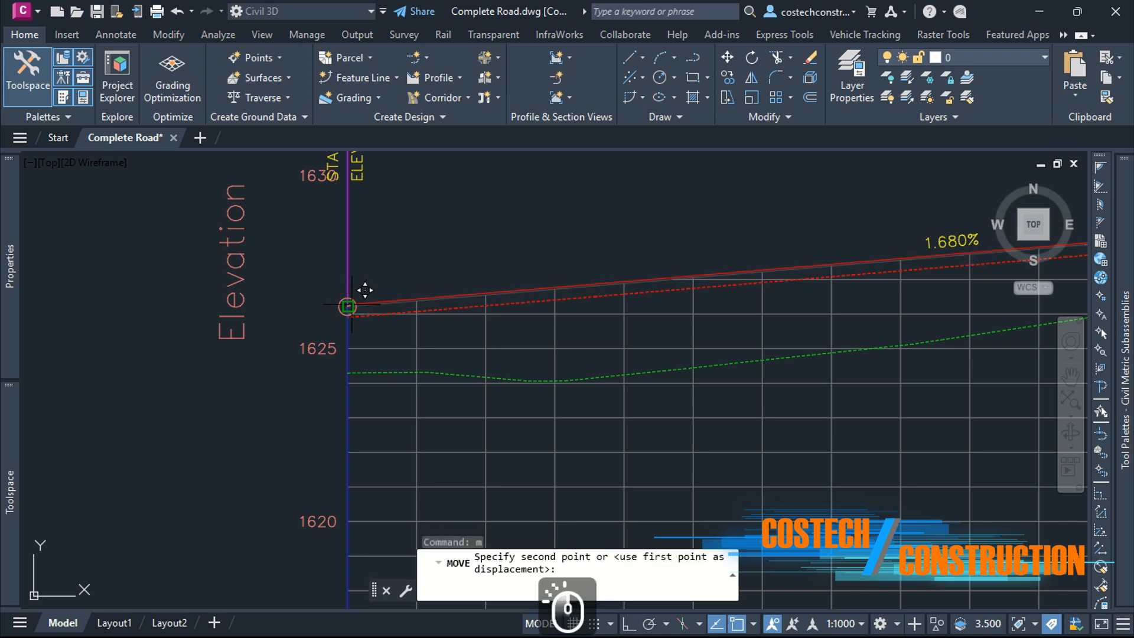
pyautogui.scroll(4, 355, 230)
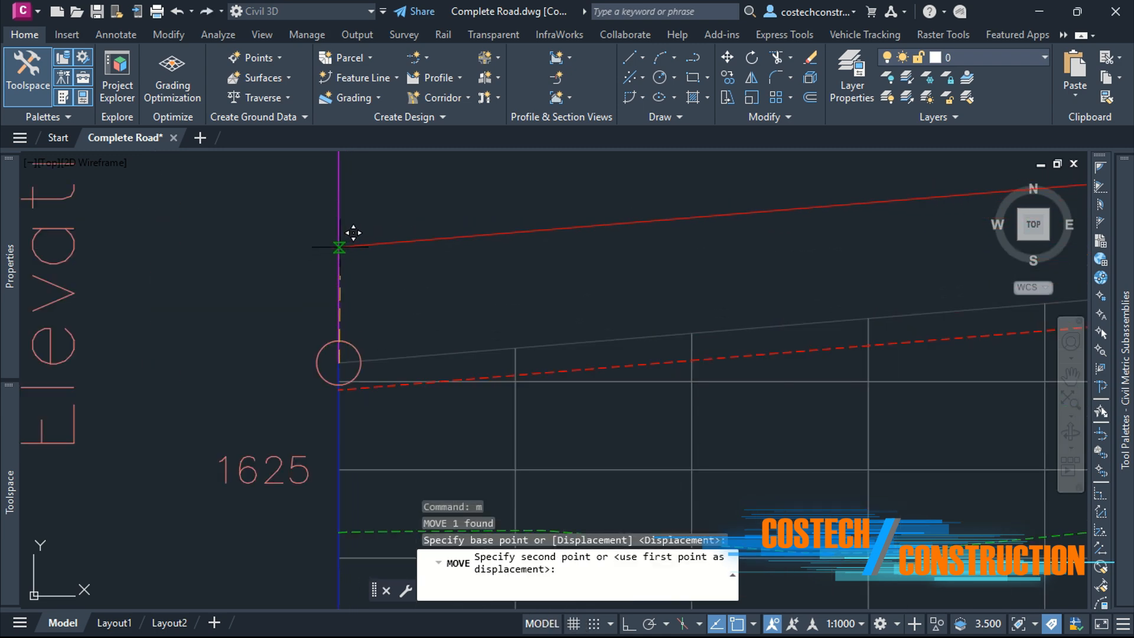
pyautogui.click(354, 233)
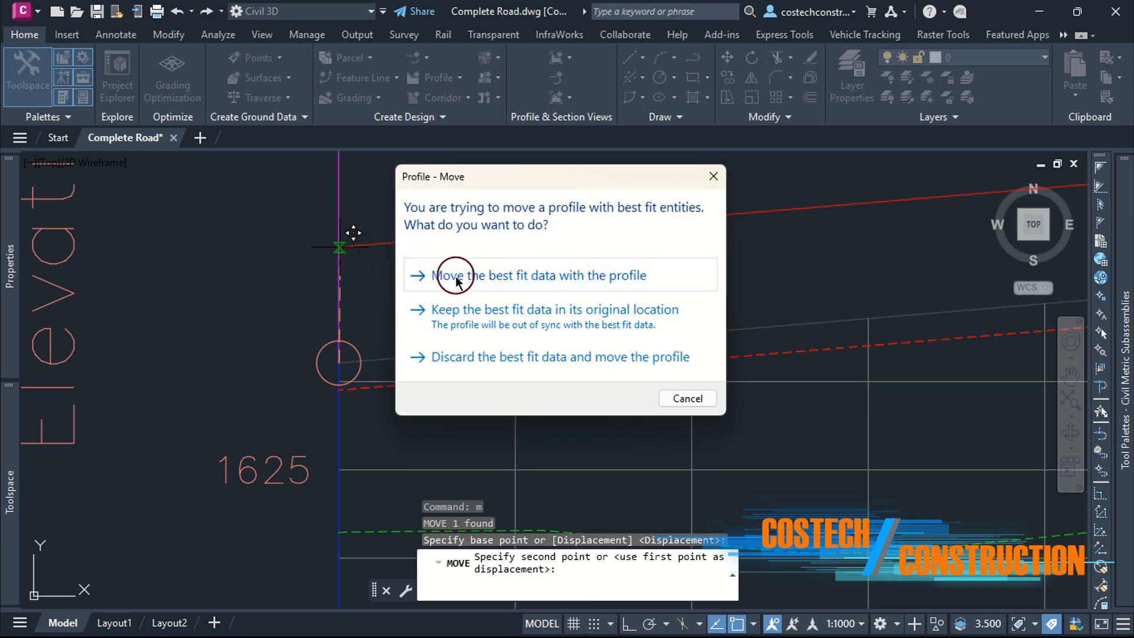
pyautogui.click(491, 276)
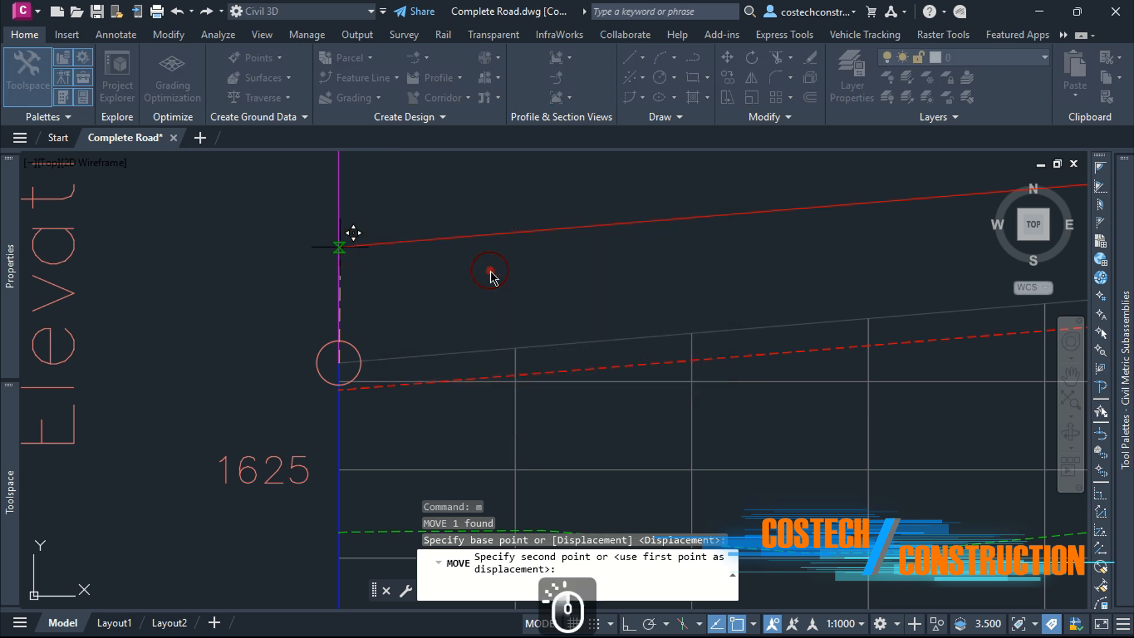
# Step: Review the grades and grade check symbols along both road profile views
pyautogui.scroll(-5, 316, 293)
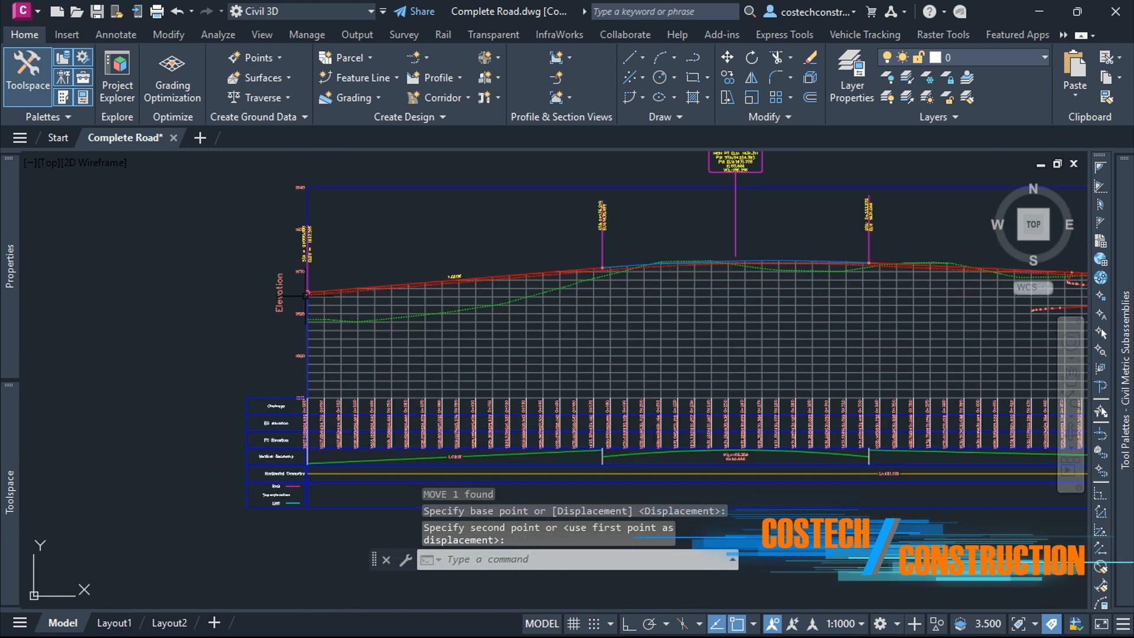
pyautogui.scroll(5, 318, 236)
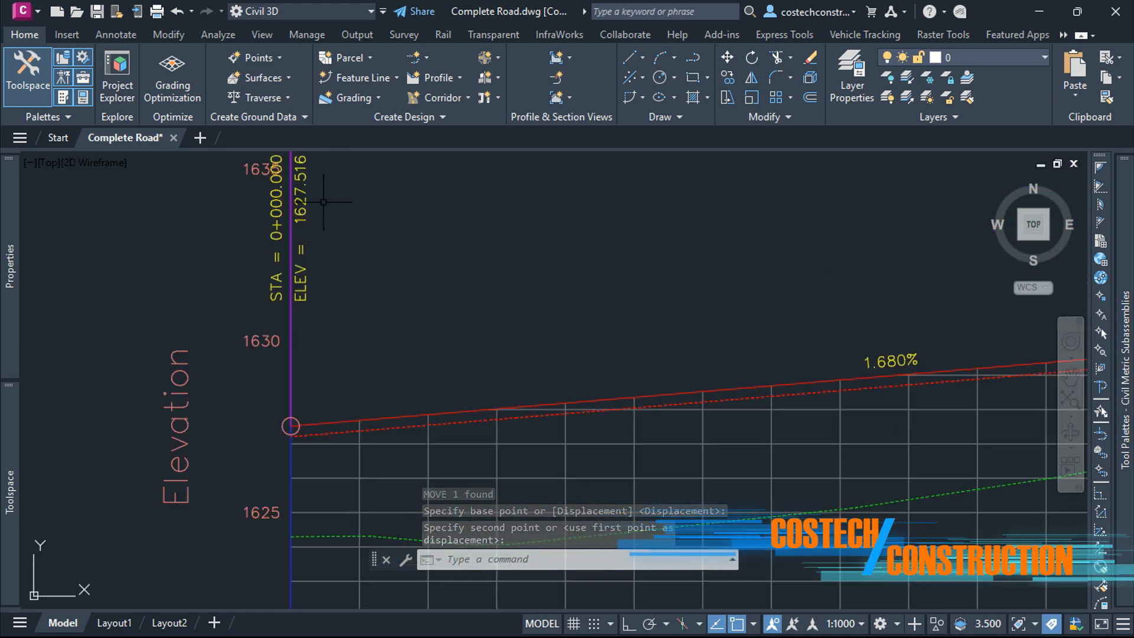
pyautogui.scroll(-4, 323, 237)
pyautogui.scroll(-2, 336, 242)
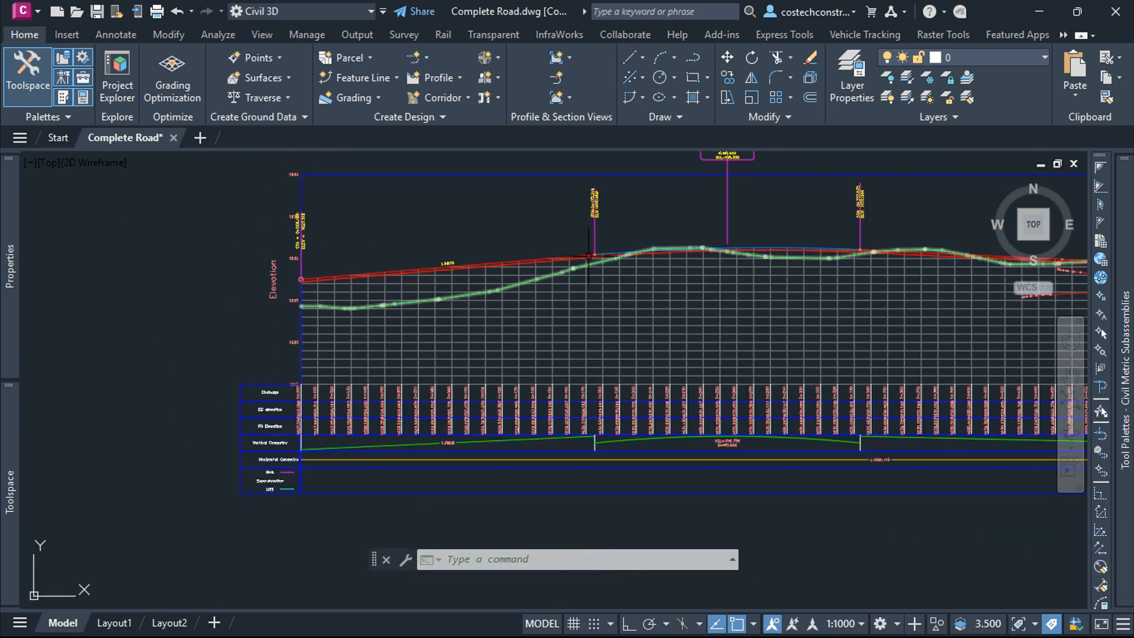
pyautogui.scroll(-3, 764, 254)
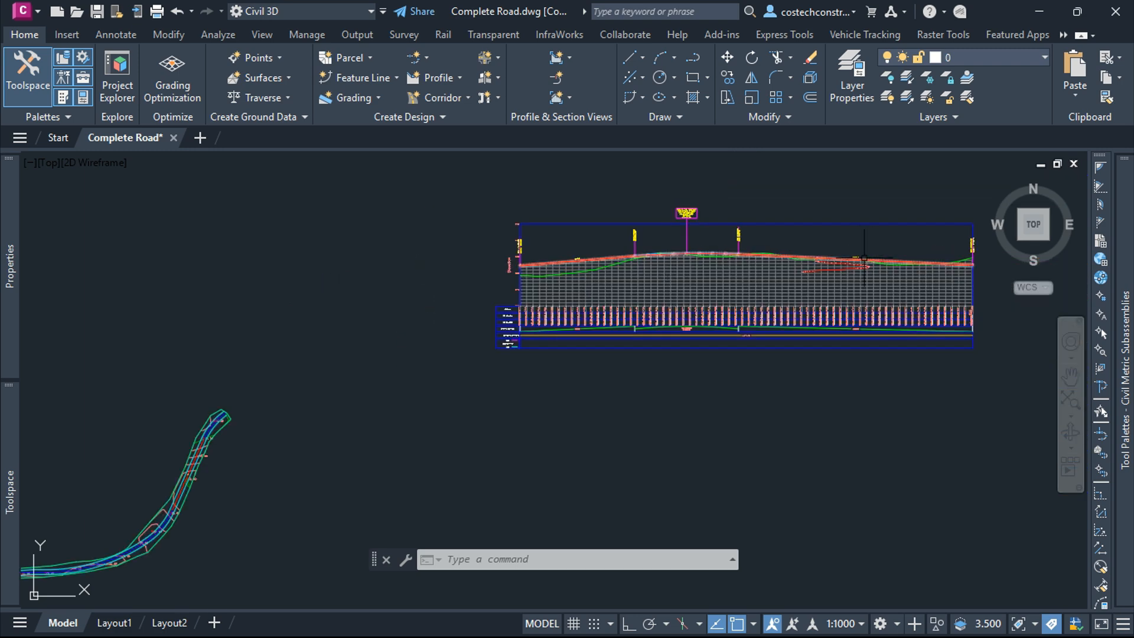
pyautogui.scroll(-4, 783, 199)
pyautogui.scroll(8, 703, 366)
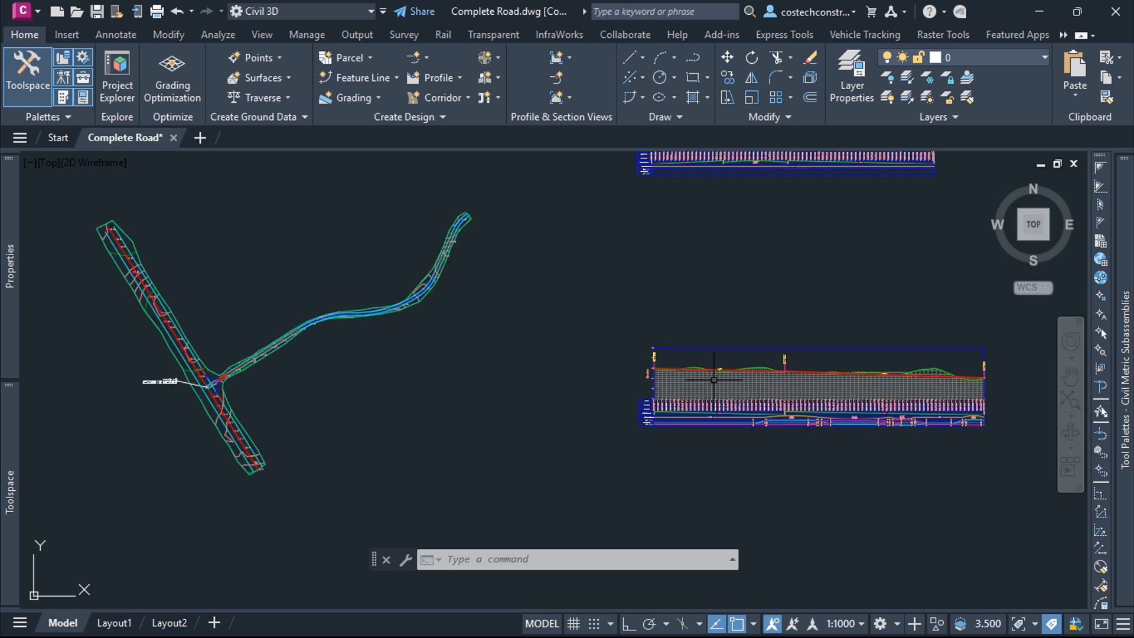
pyautogui.scroll(4, 580, 378)
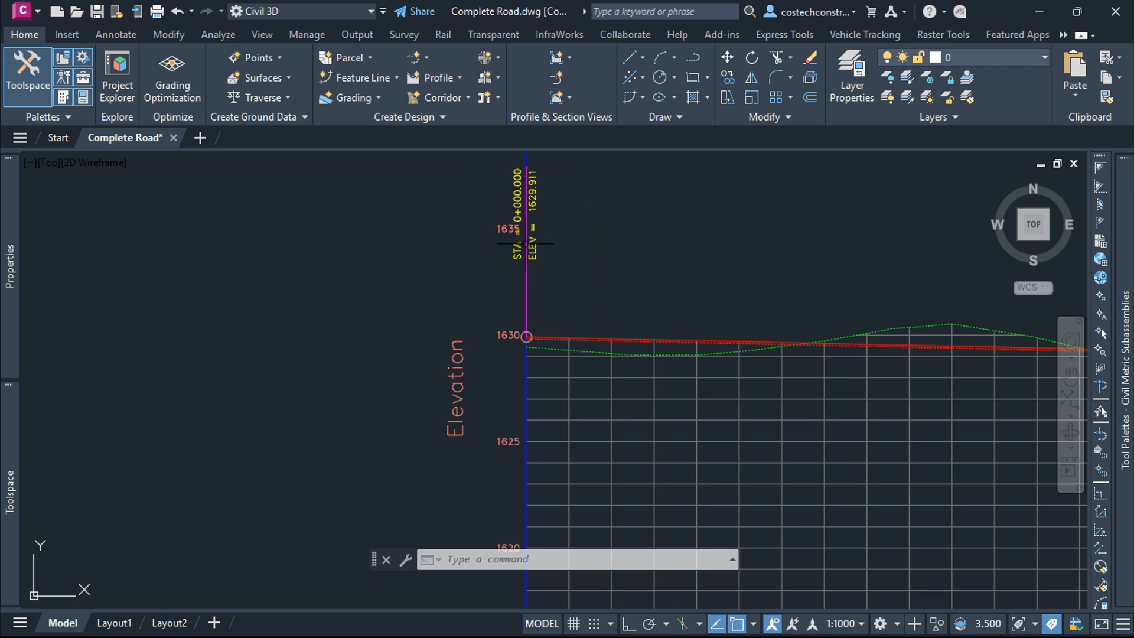
pyautogui.scroll(-4, 392, 225)
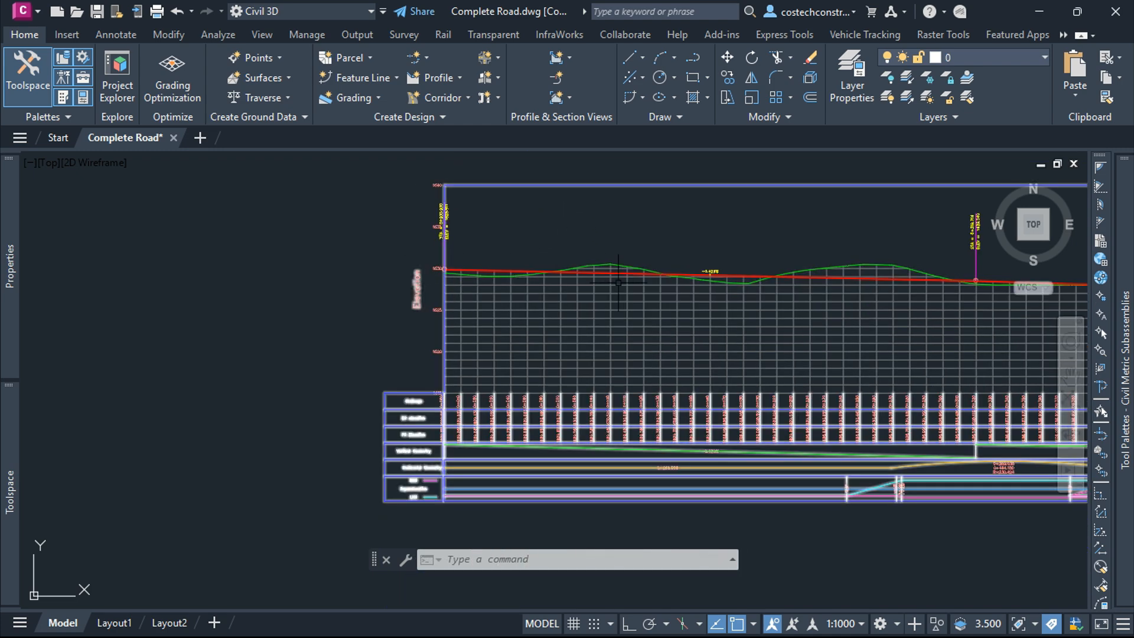
pyautogui.scroll(6, 741, 285)
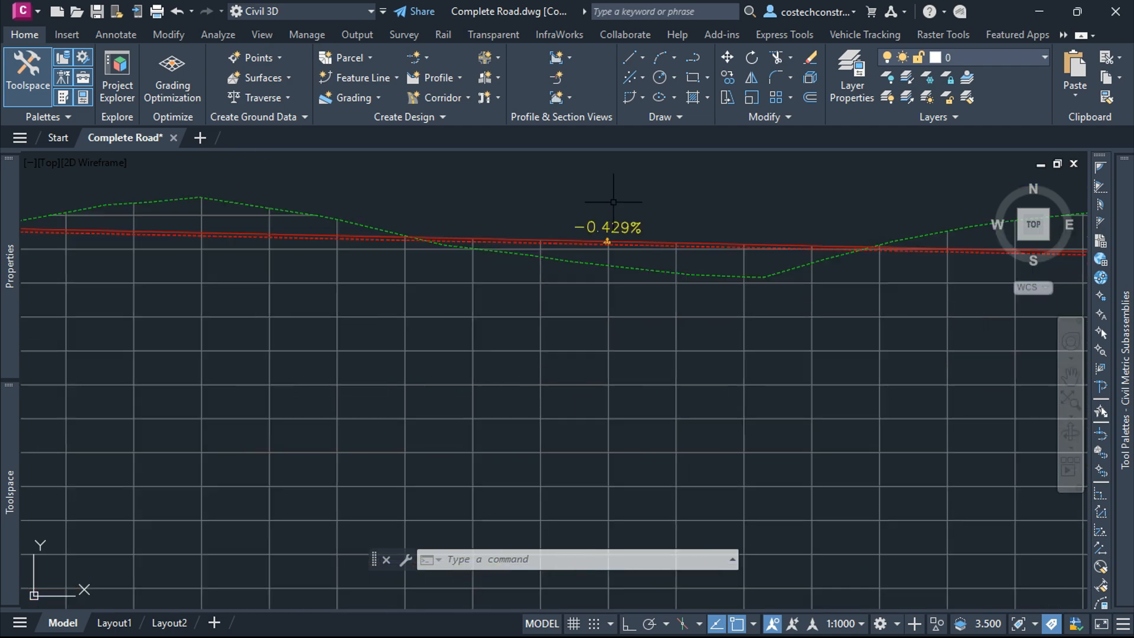
pyautogui.scroll(-5, 471, 241)
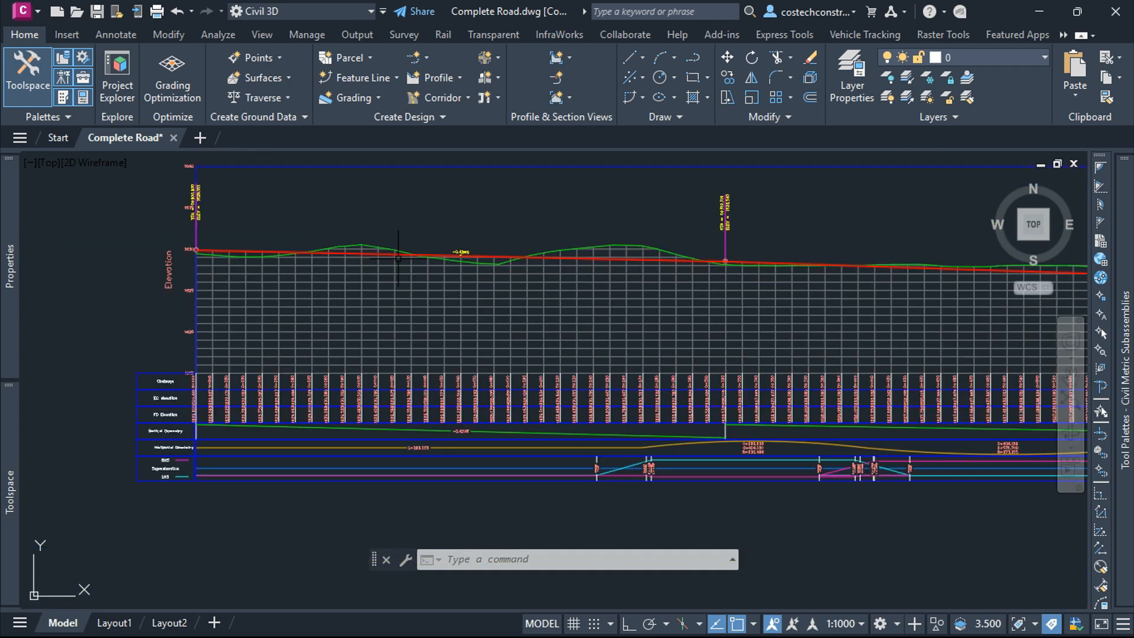
pyautogui.scroll(2, 721, 287)
pyautogui.scroll(5, 721, 287)
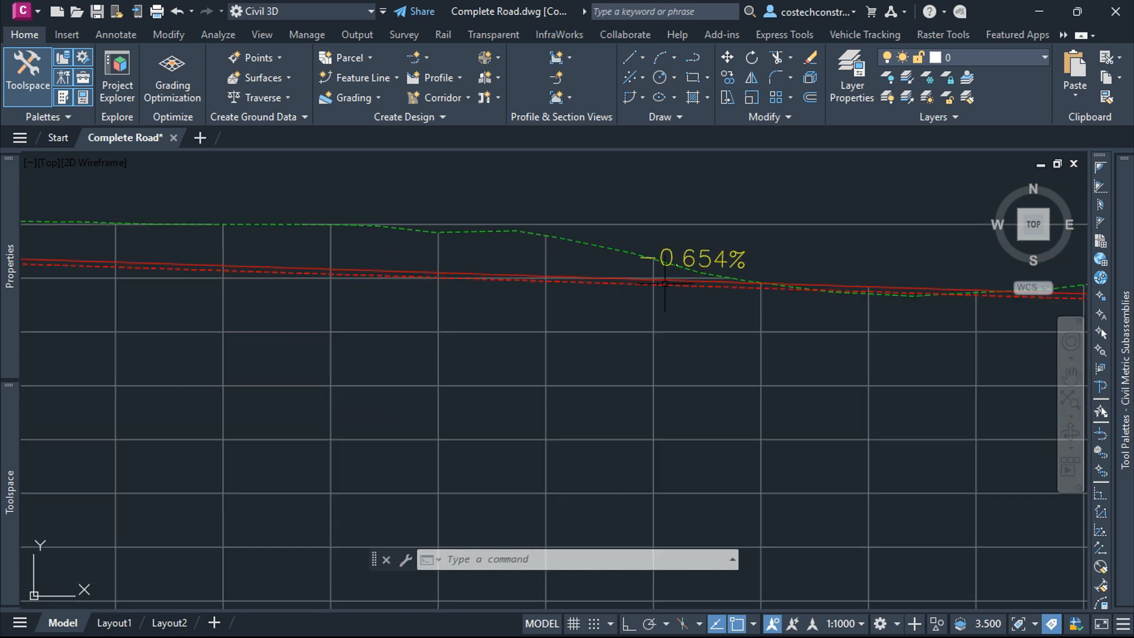
pyautogui.scroll(-5, 732, 252)
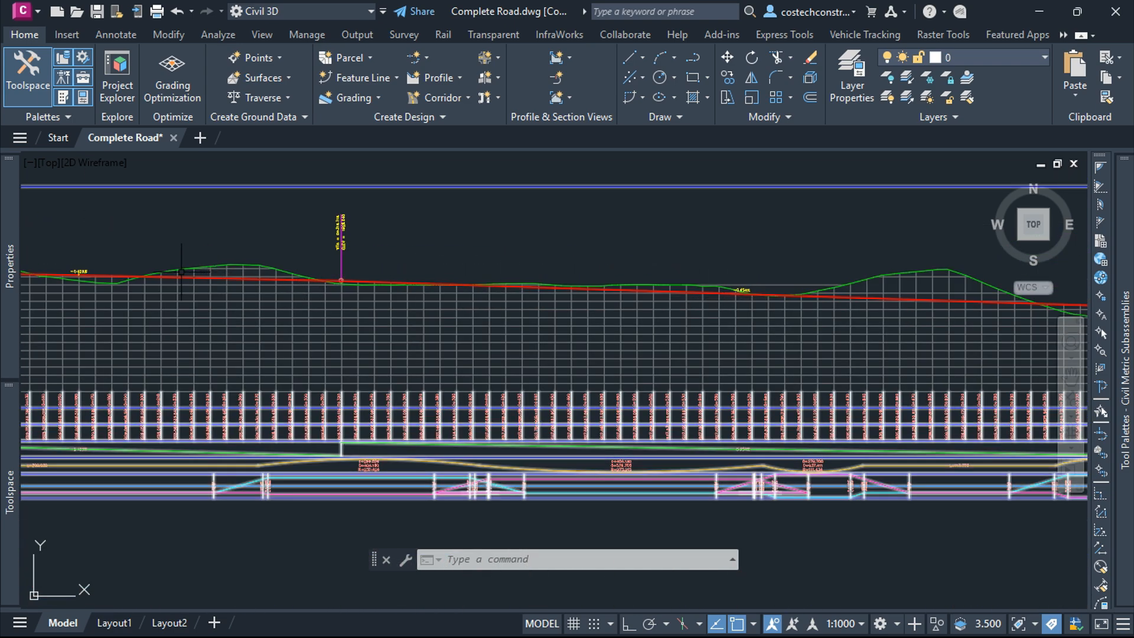
pyautogui.scroll(4, 79, 272)
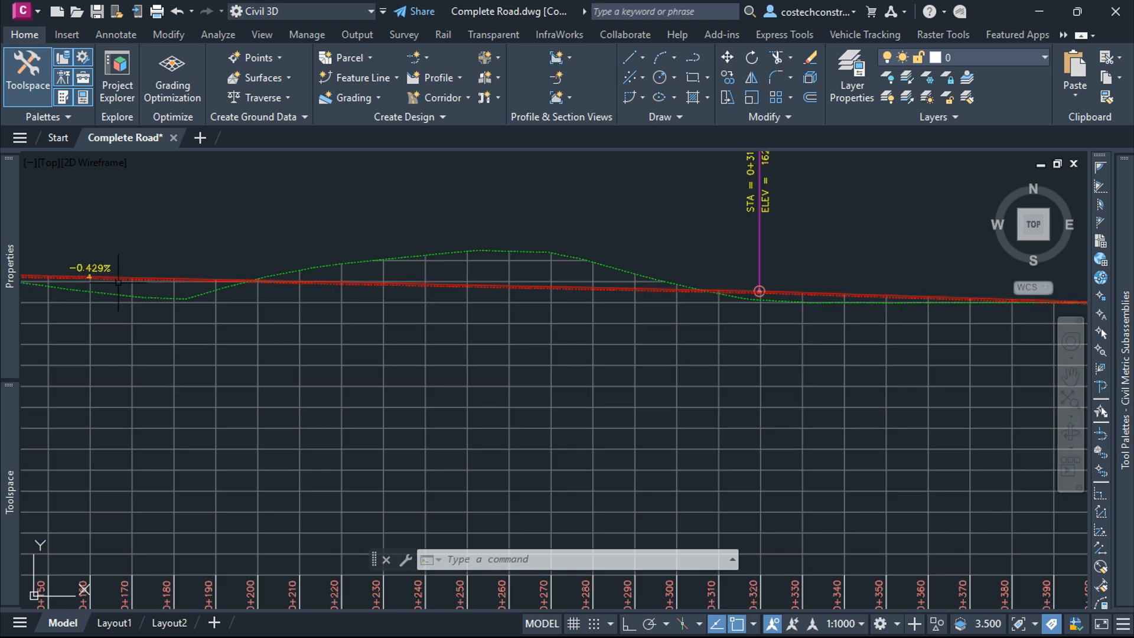
pyautogui.scroll(5, 825, 323)
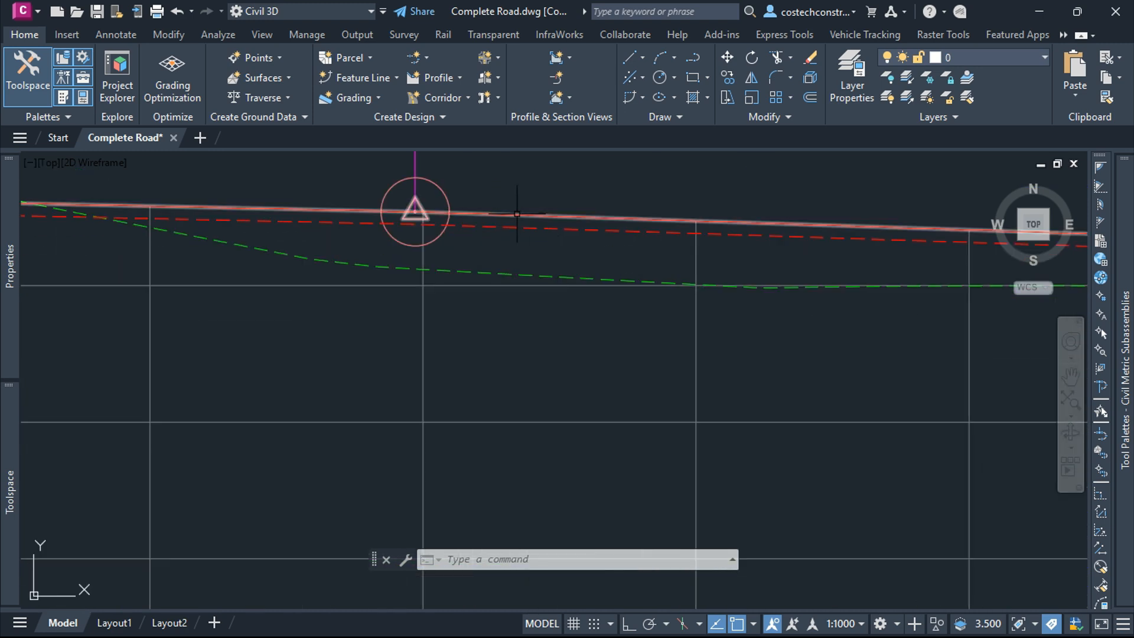
# Step: Lower the second road's layout profile end point by stretching its end grip down to the intersection elevation
pyautogui.click(518, 211)
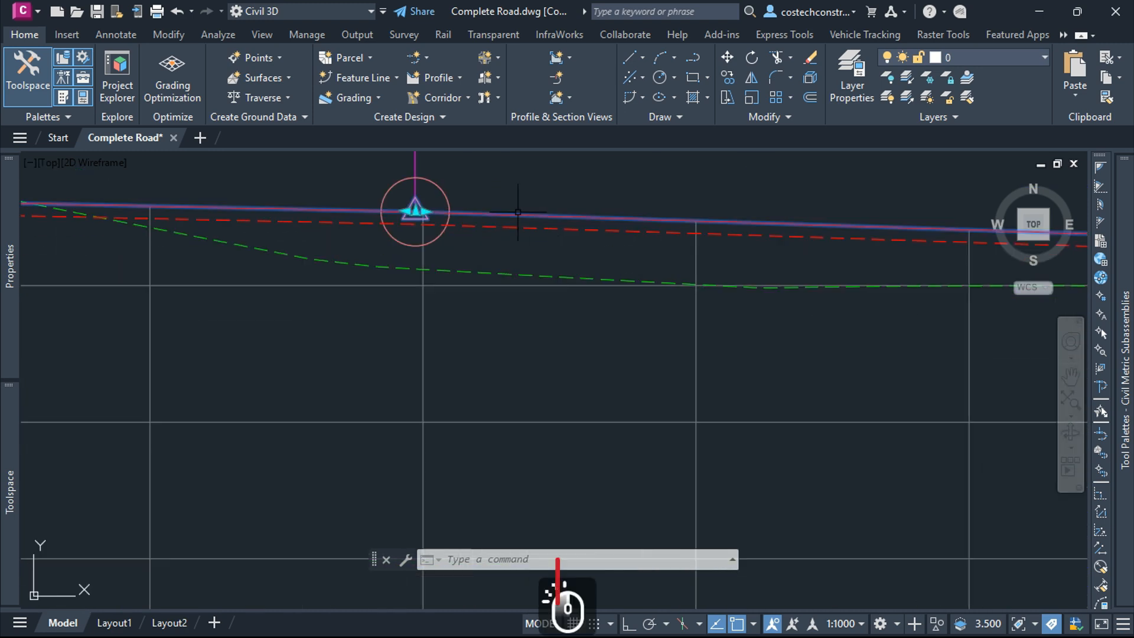
pyautogui.click(416, 209)
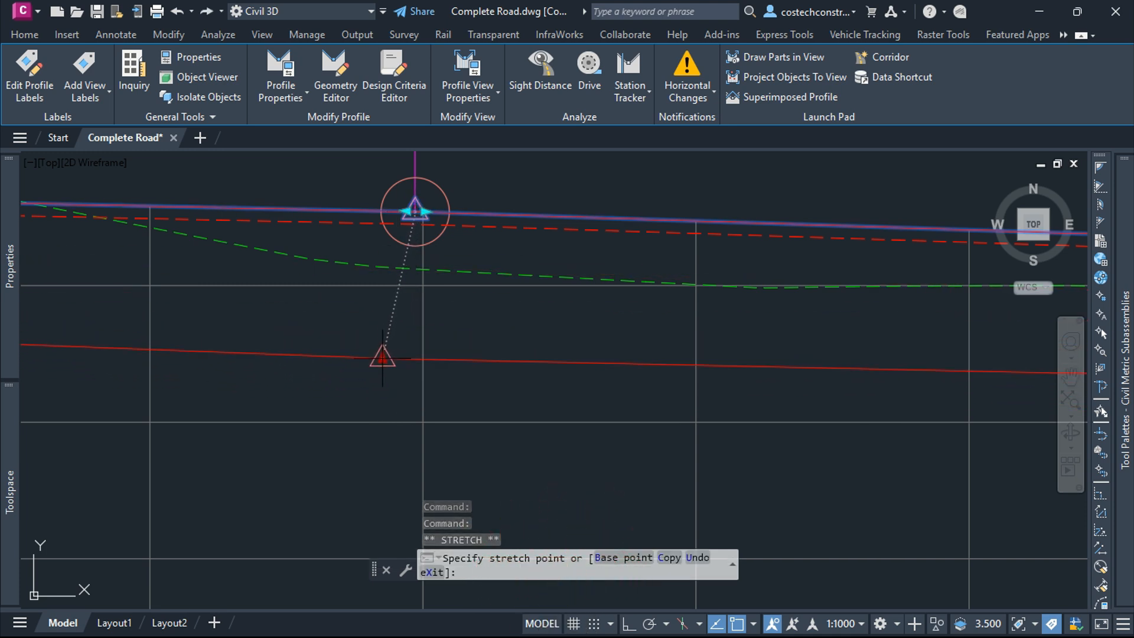
pyautogui.scroll(-6, 374, 372)
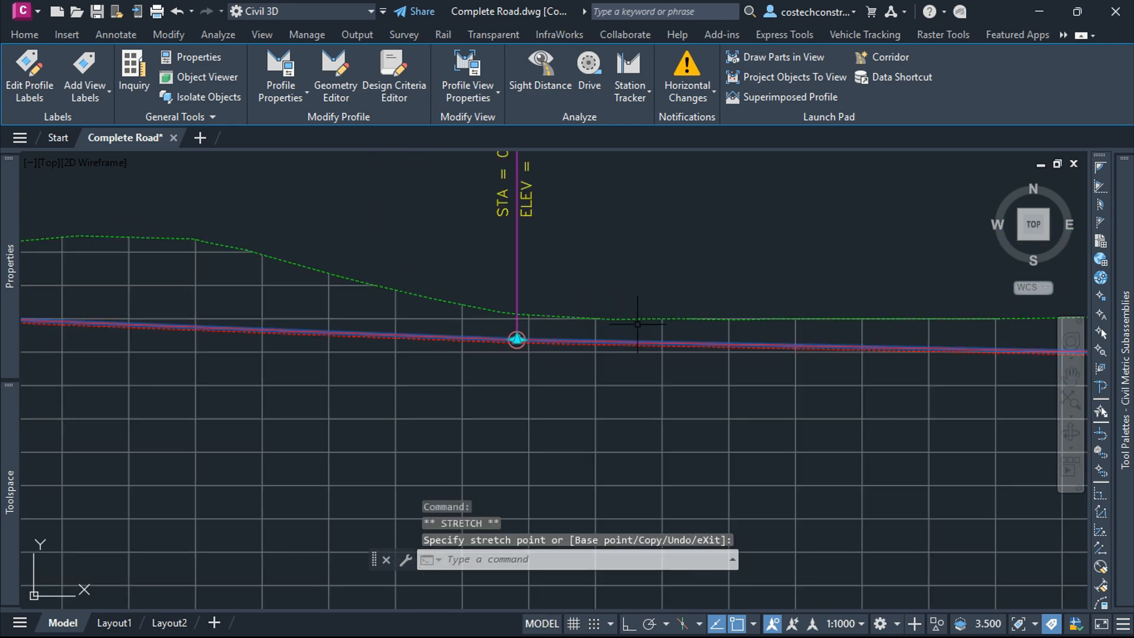
pyautogui.scroll(6, 378, 329)
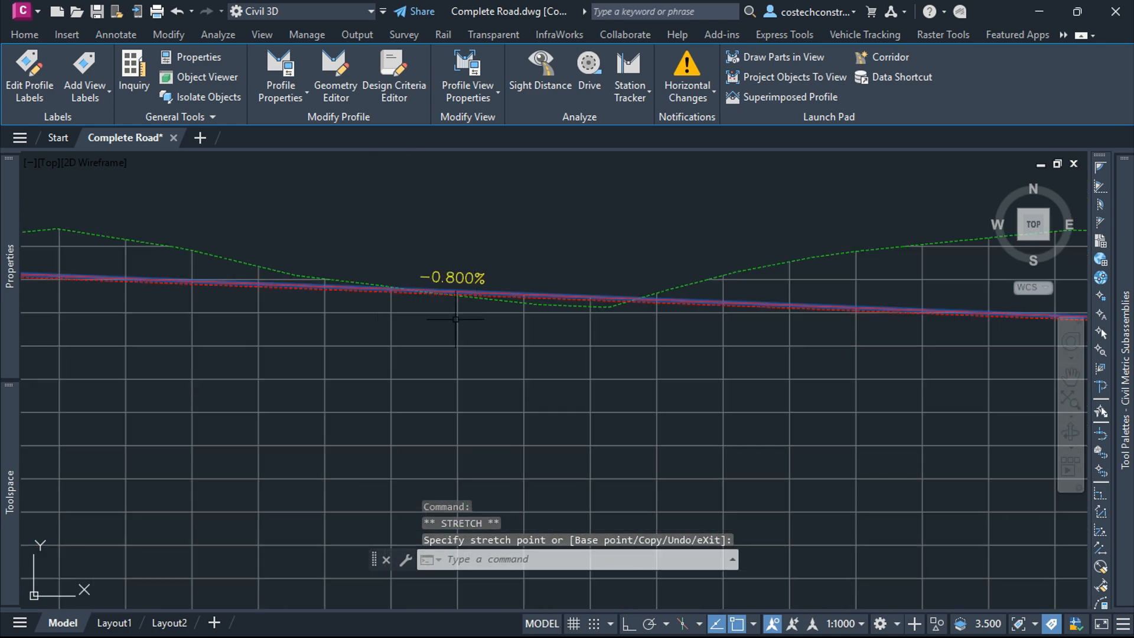
pyautogui.scroll(-6, 326, 298)
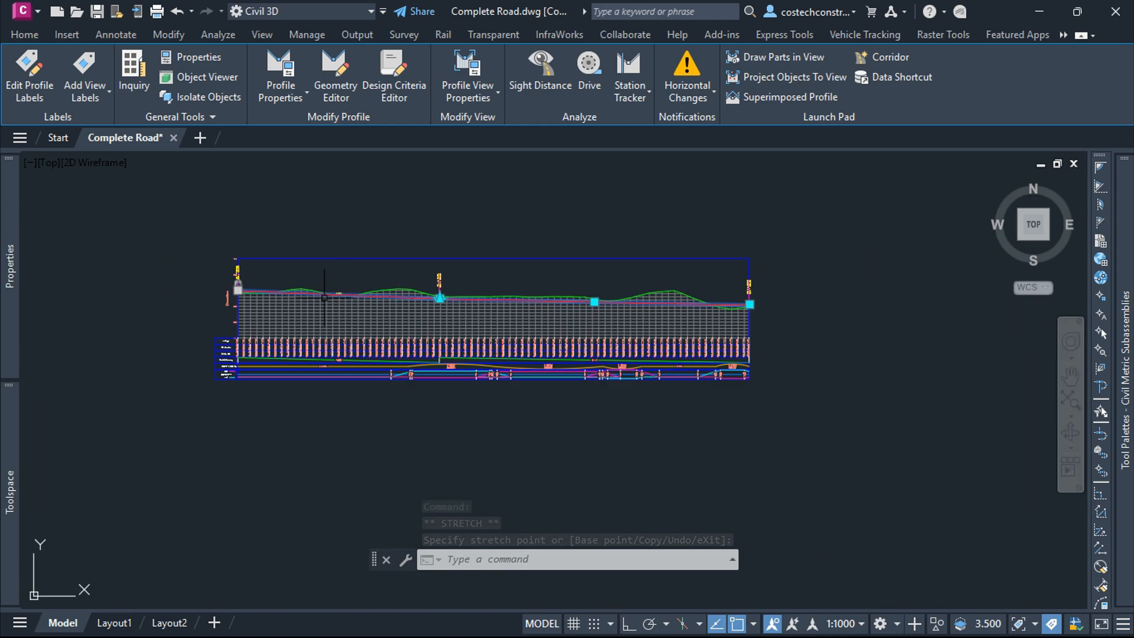
pyautogui.scroll(6, 606, 303)
pyautogui.scroll(2, 553, 293)
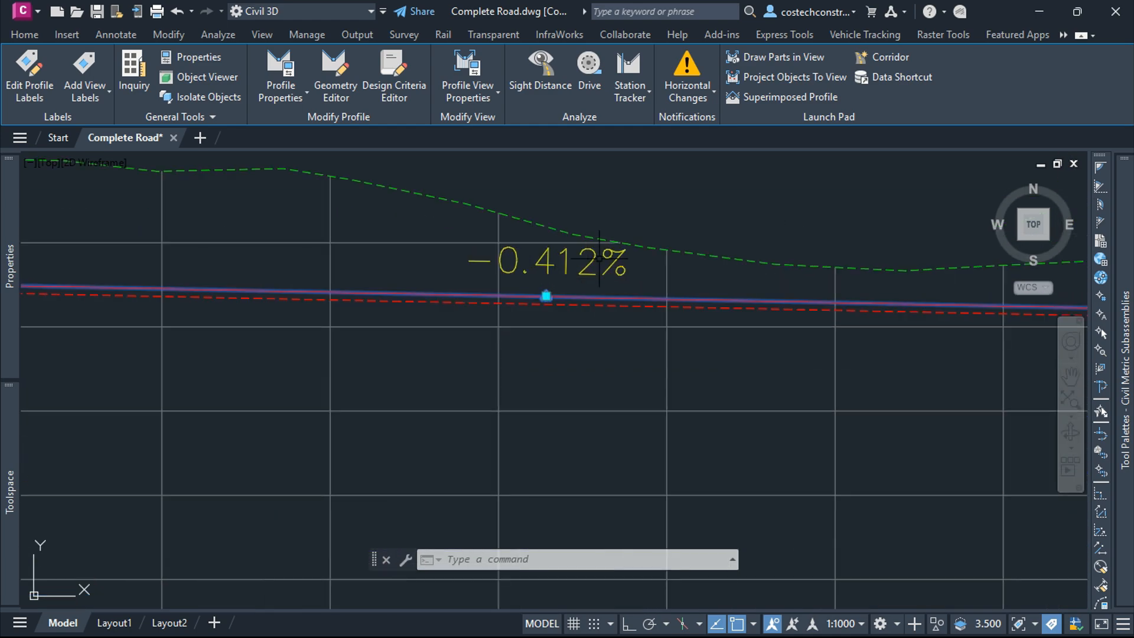
pyautogui.scroll(5, 539, 299)
pyautogui.scroll(-8, 631, 260)
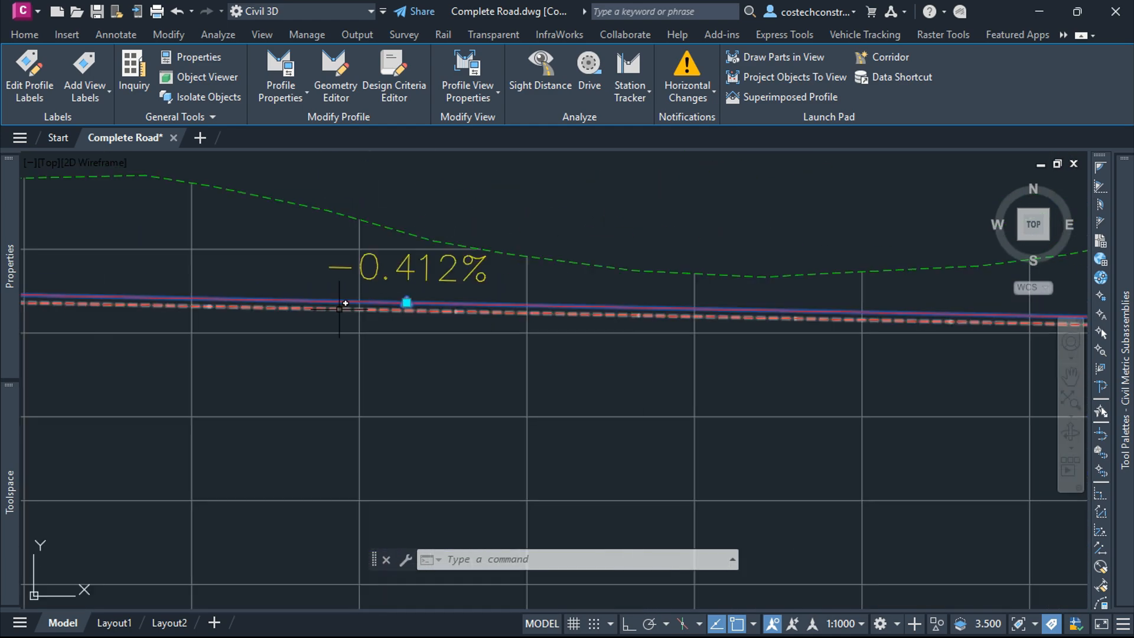
pyautogui.scroll(6, 537, 304)
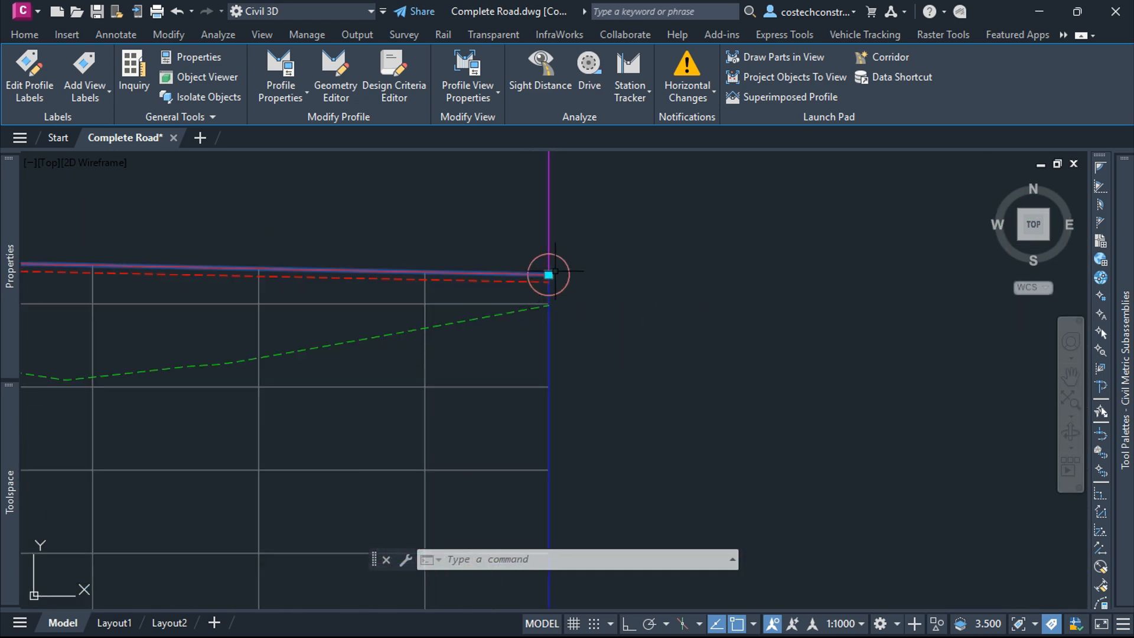
pyautogui.scroll(2, 556, 271)
pyautogui.click(530, 247)
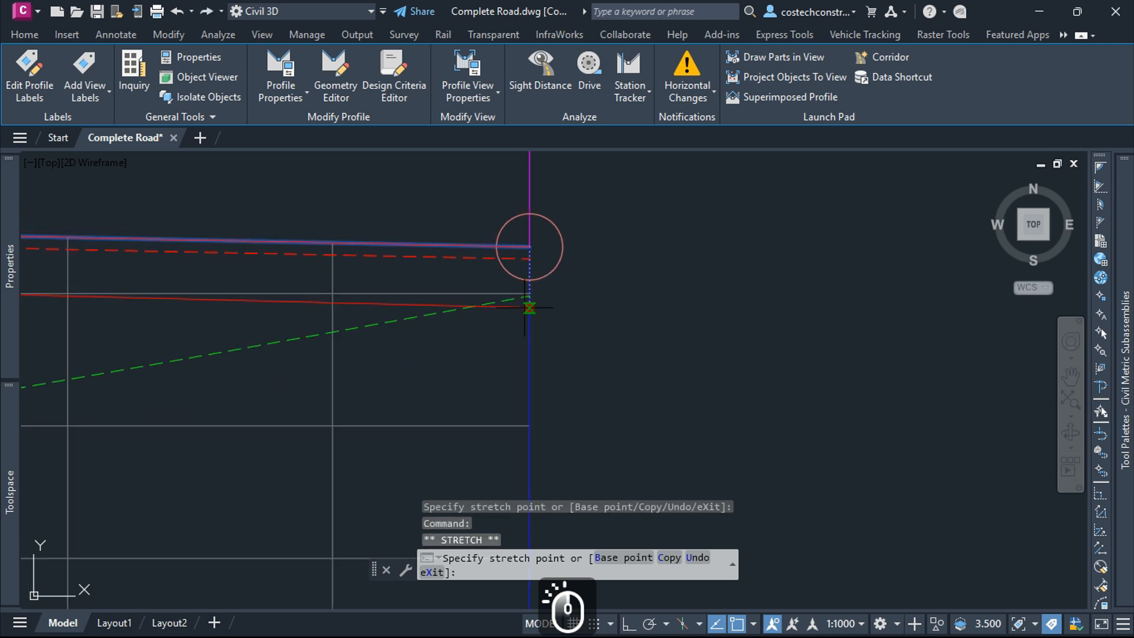
pyautogui.scroll(2, 529, 348)
pyautogui.click(528, 353)
pyautogui.scroll(-5, 773, 347)
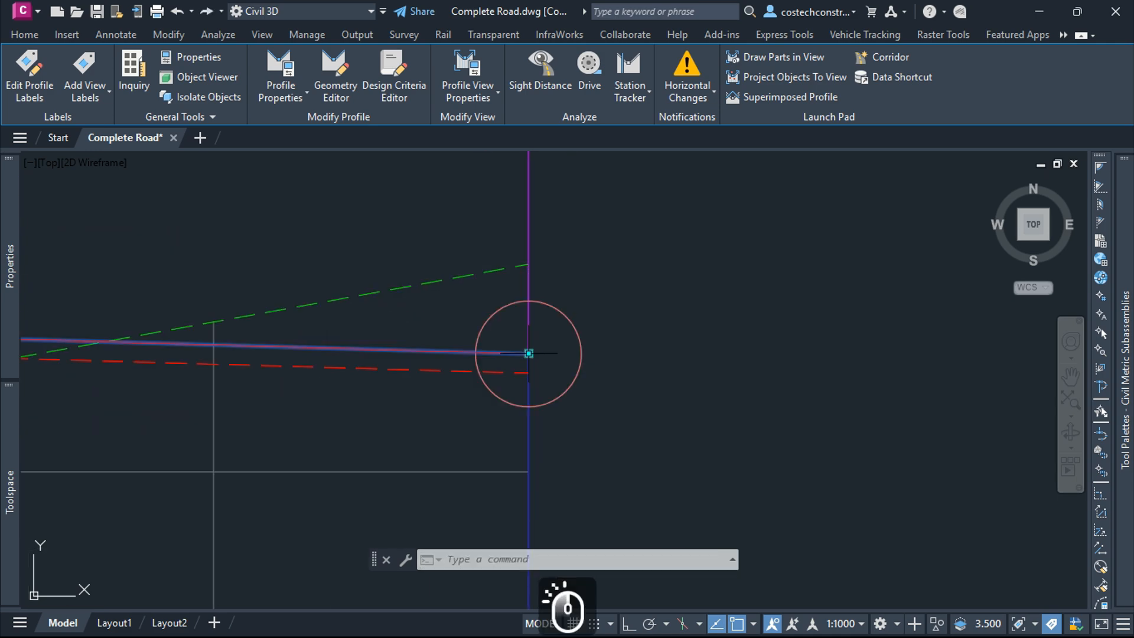
pyautogui.scroll(10, 364, 337)
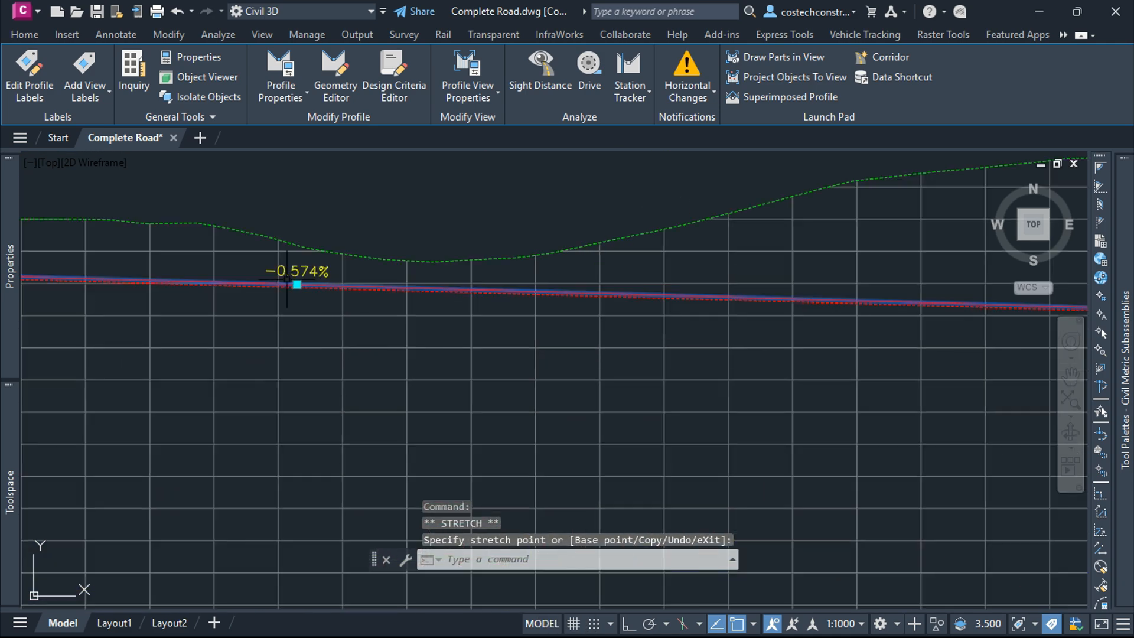
pyautogui.scroll(-10, 361, 236)
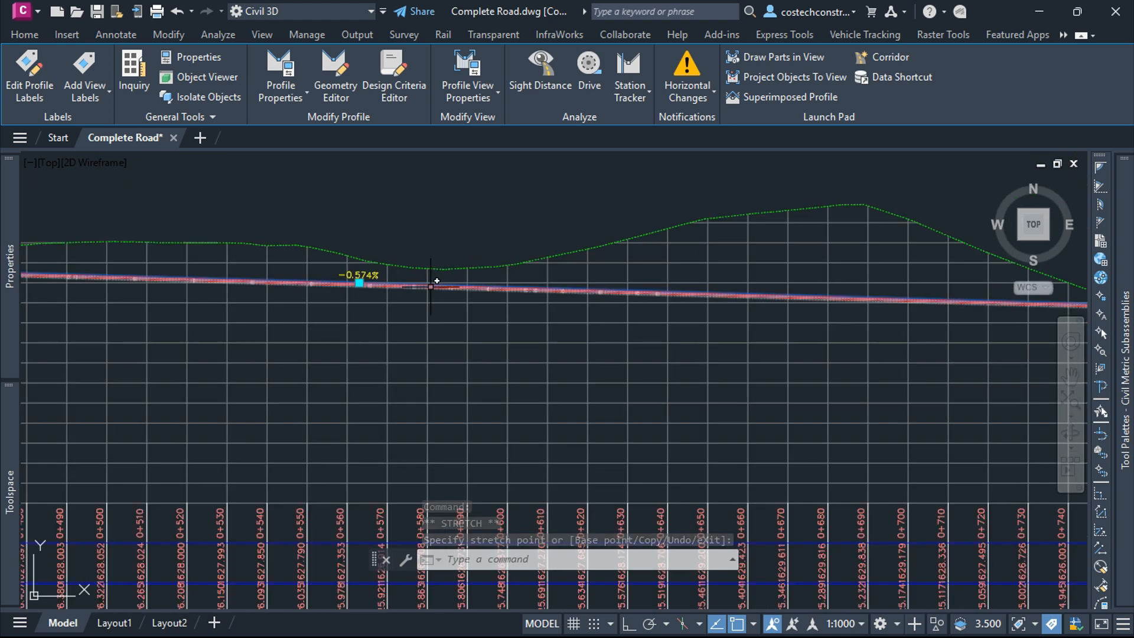
pyautogui.scroll(-2, 792, 275)
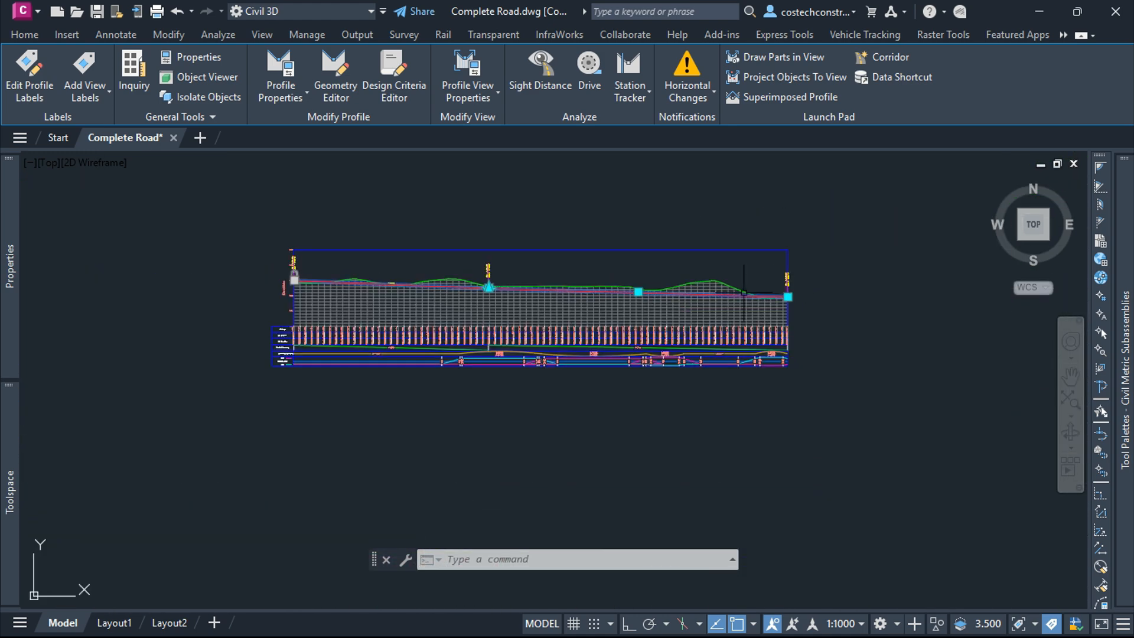
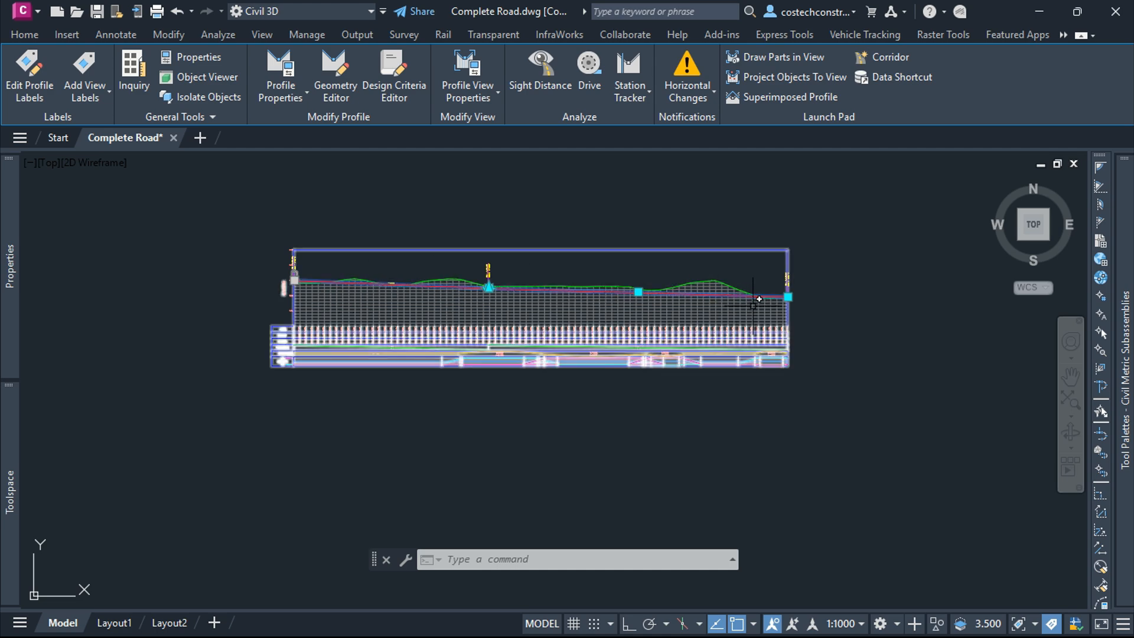
# Step: Examine the profile views to locate the grade break near the intersection on the second road's layout profile
pyautogui.scroll(-4, 615, 286)
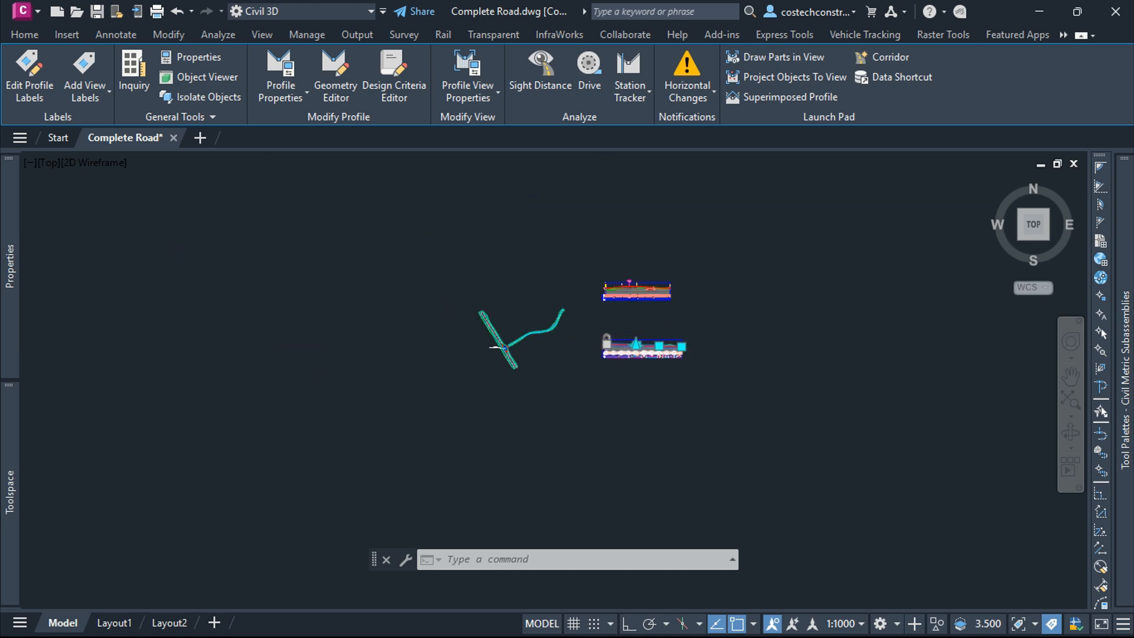
pyautogui.scroll(6, 644, 319)
pyautogui.click(587, 289)
pyautogui.press('Escape')
pyautogui.press('Escape')
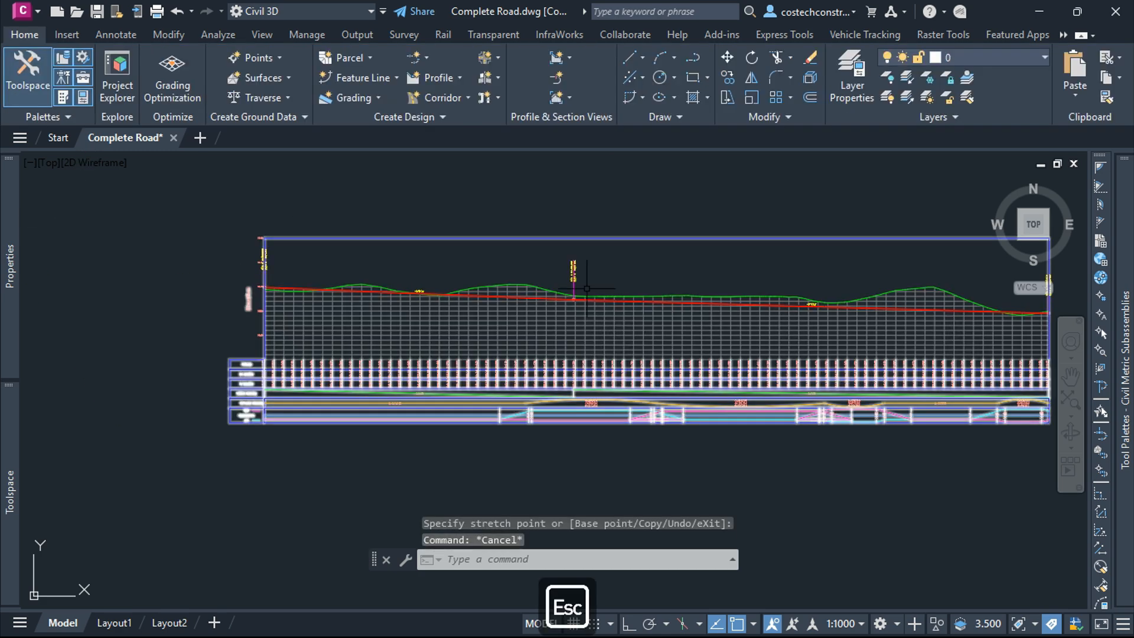
pyautogui.scroll(-6, 533, 308)
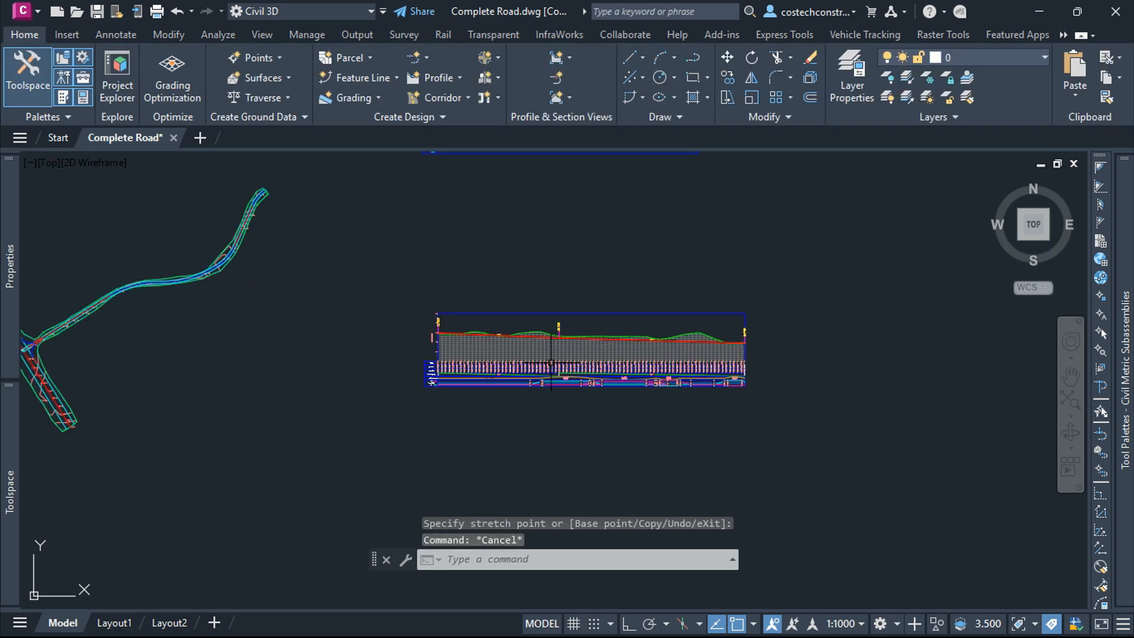
pyautogui.scroll(4, 549, 259)
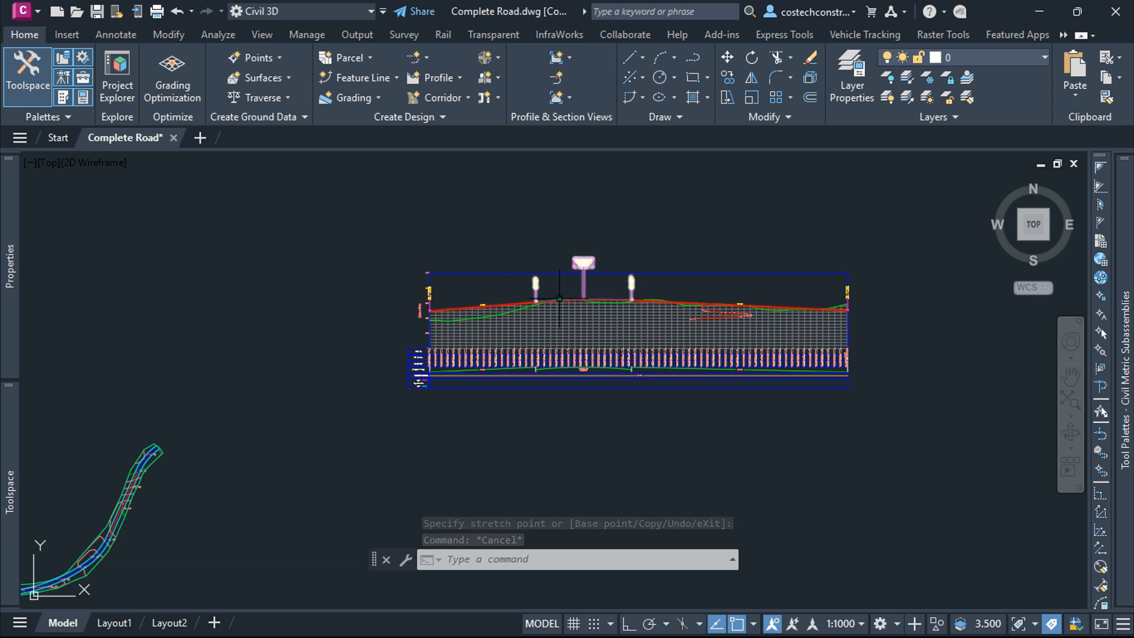
pyautogui.scroll(6, 467, 298)
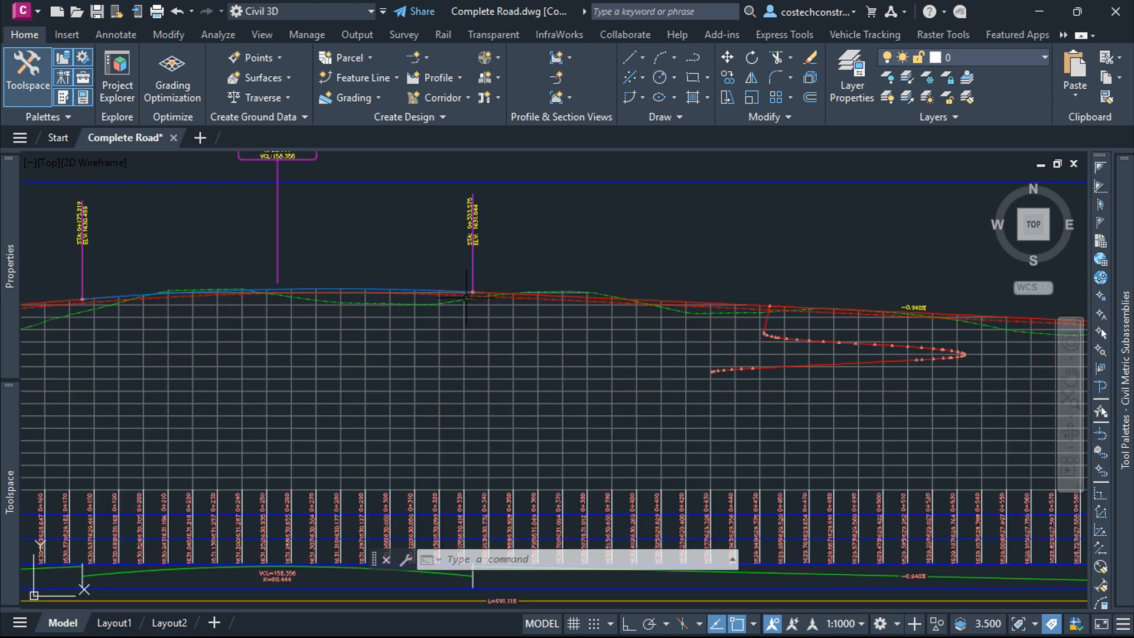
pyautogui.scroll(-4, 473, 263)
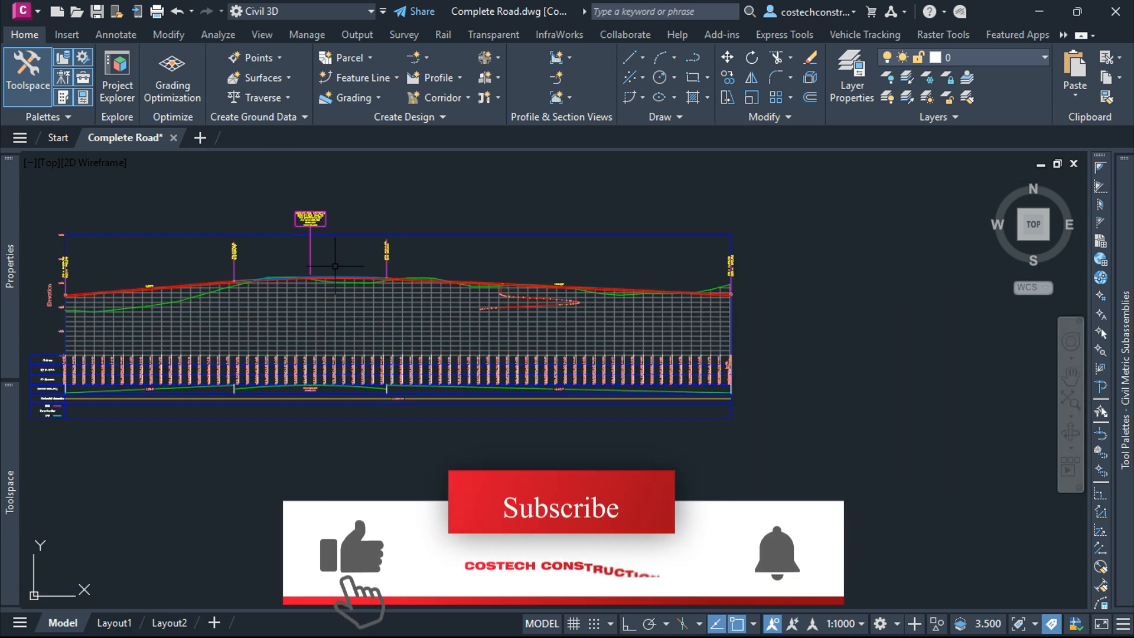
pyautogui.scroll(-3, 556, 231)
pyautogui.scroll(2, 487, 313)
pyautogui.scroll(5, 536, 326)
pyautogui.scroll(3, 544, 298)
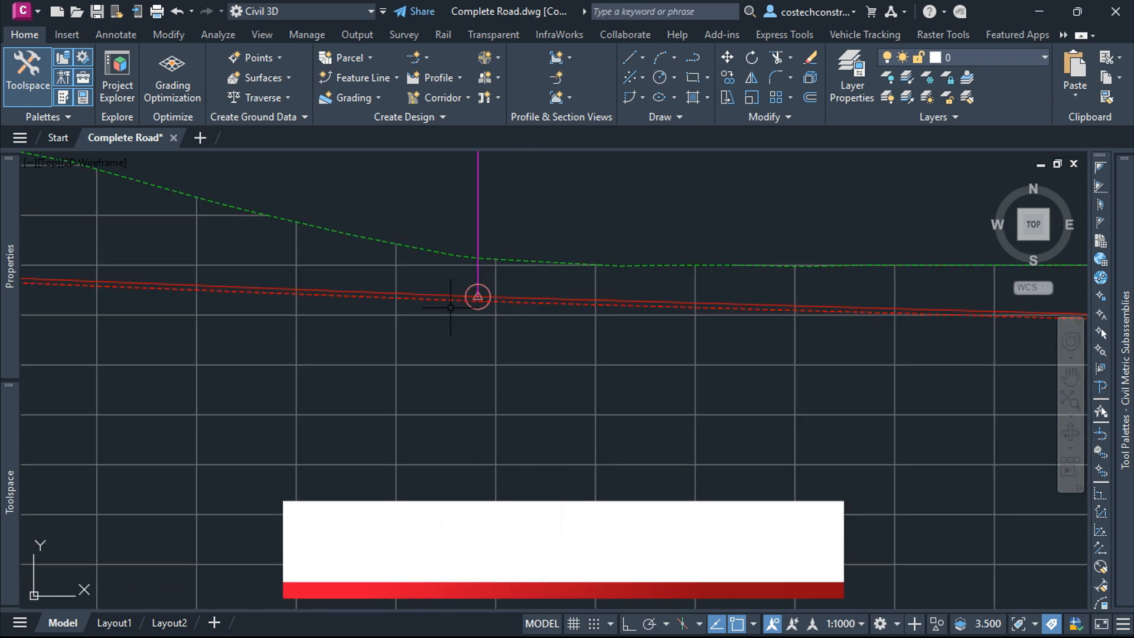
# Step: Add a free circular vertical curve with the default 1400 m radius between the two tangents at the ROAD 2 Profile PVI
pyautogui.click(544, 298)
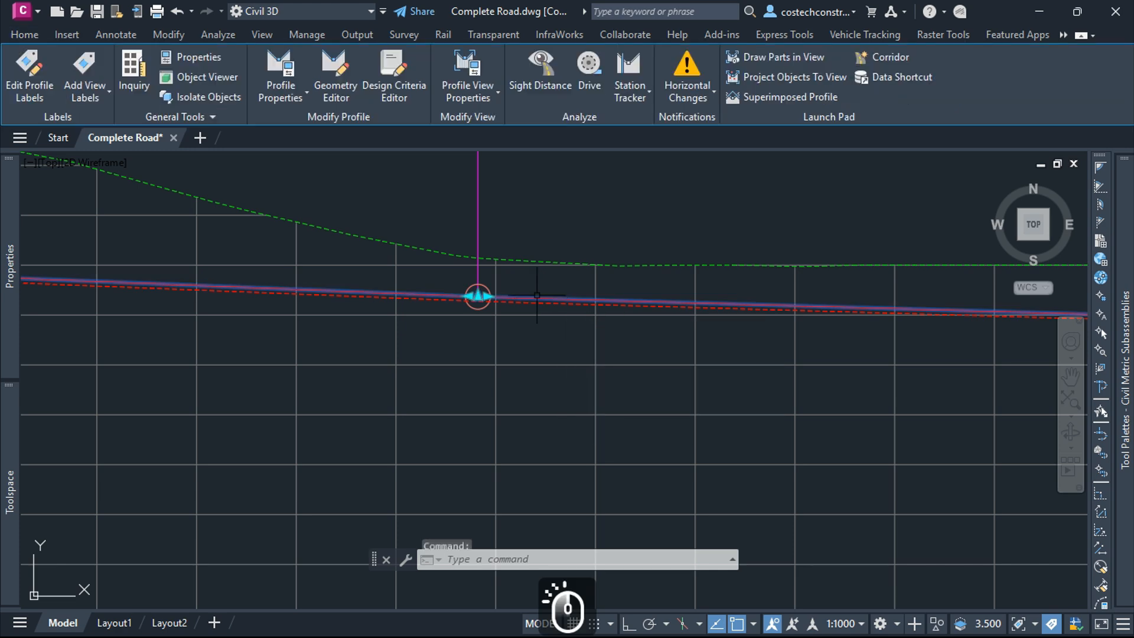
pyautogui.click(334, 78)
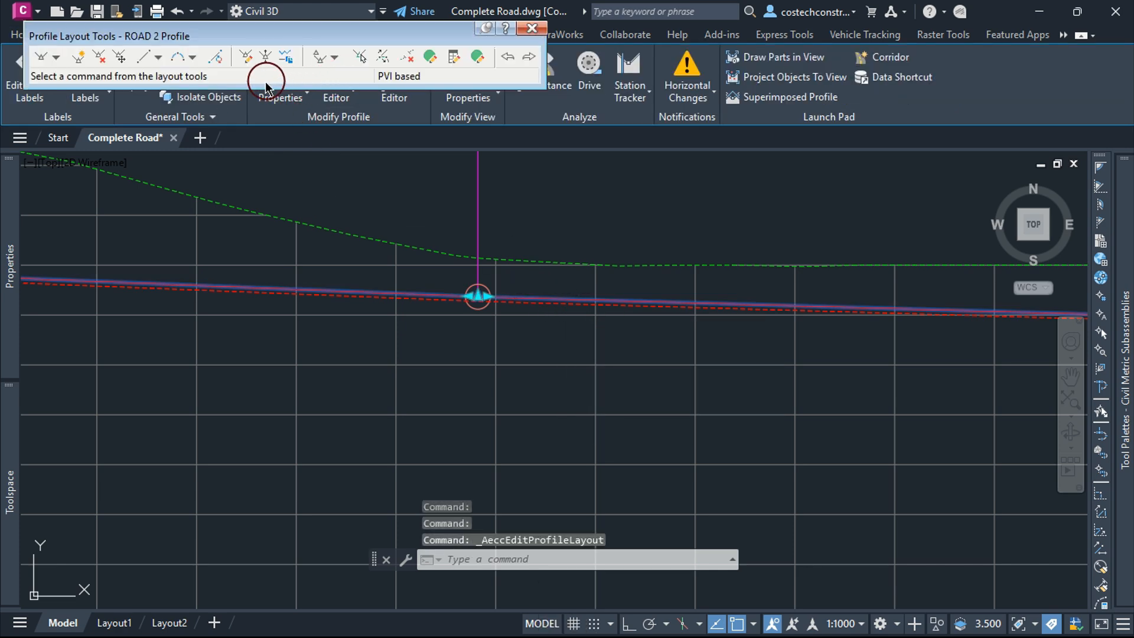
pyautogui.click(198, 59)
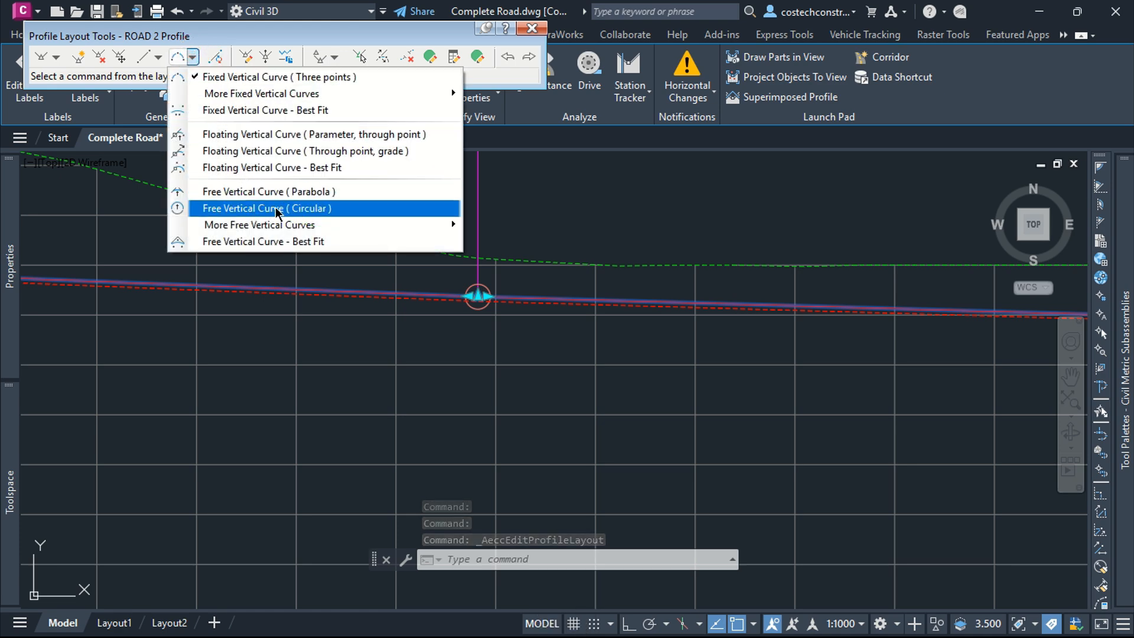
pyautogui.click(277, 209)
pyautogui.click(331, 236)
pyautogui.scroll(2, 348, 283)
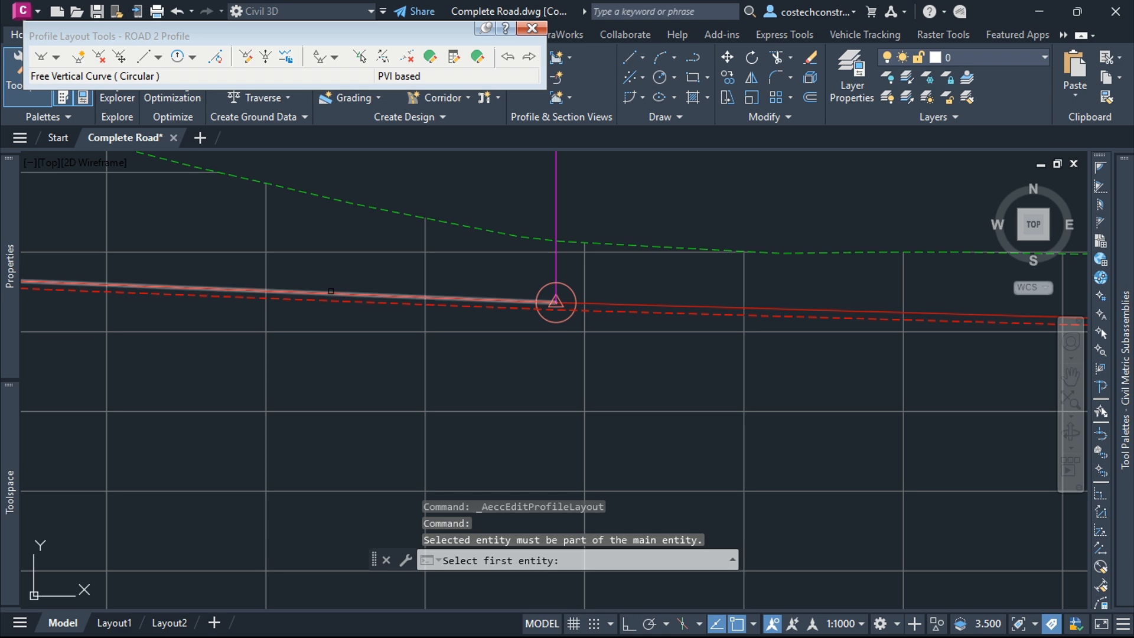
pyautogui.click(328, 293)
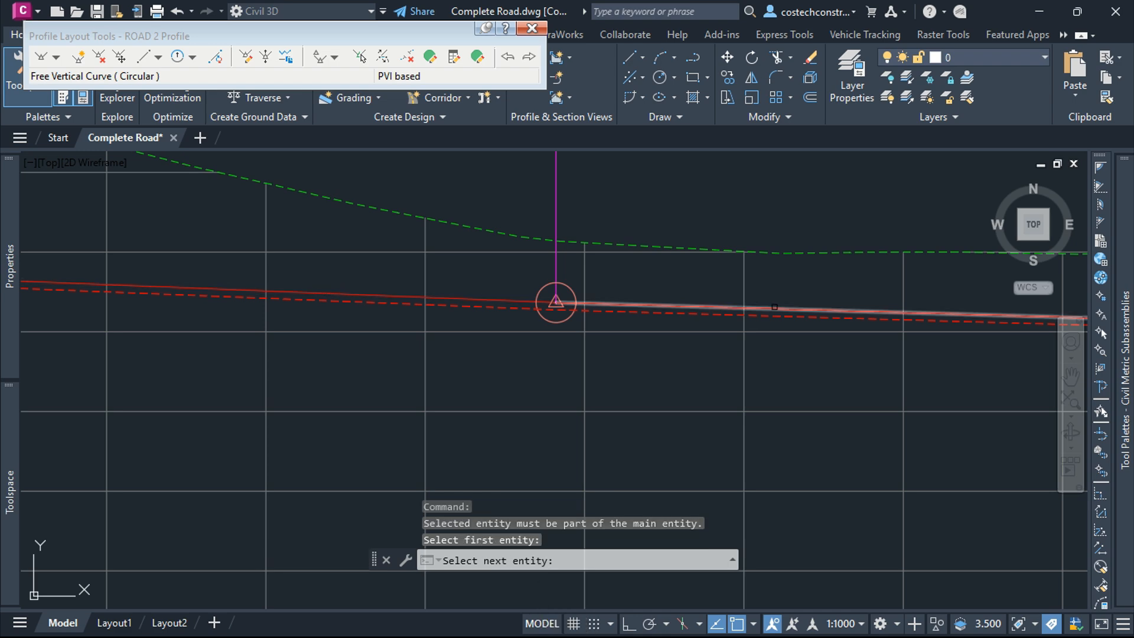
pyautogui.click(735, 305)
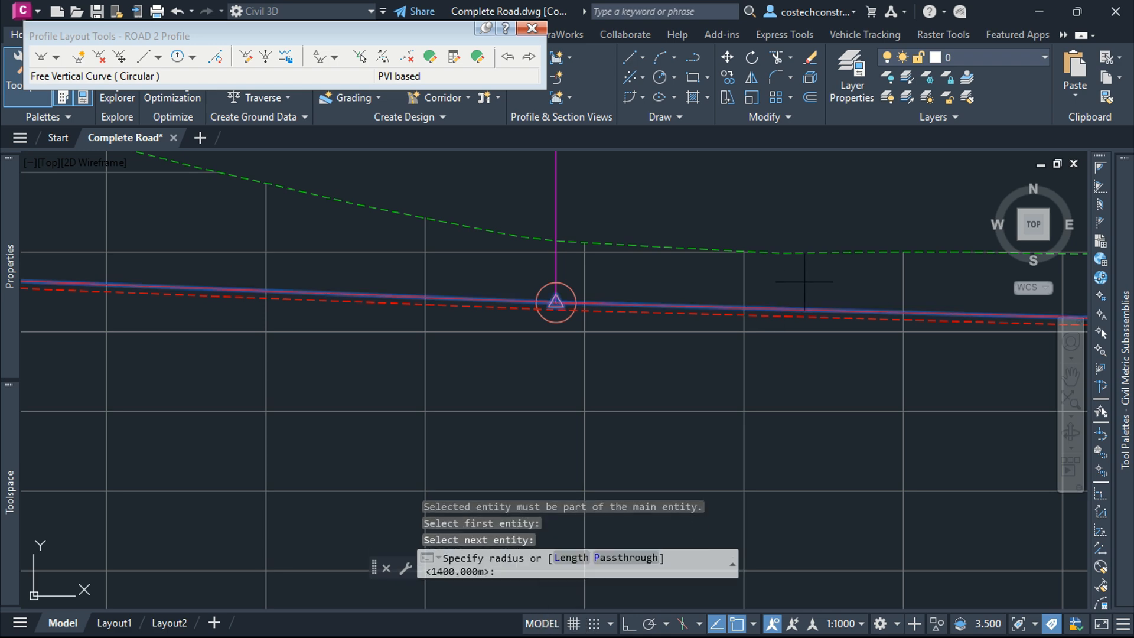
pyautogui.press('Return')
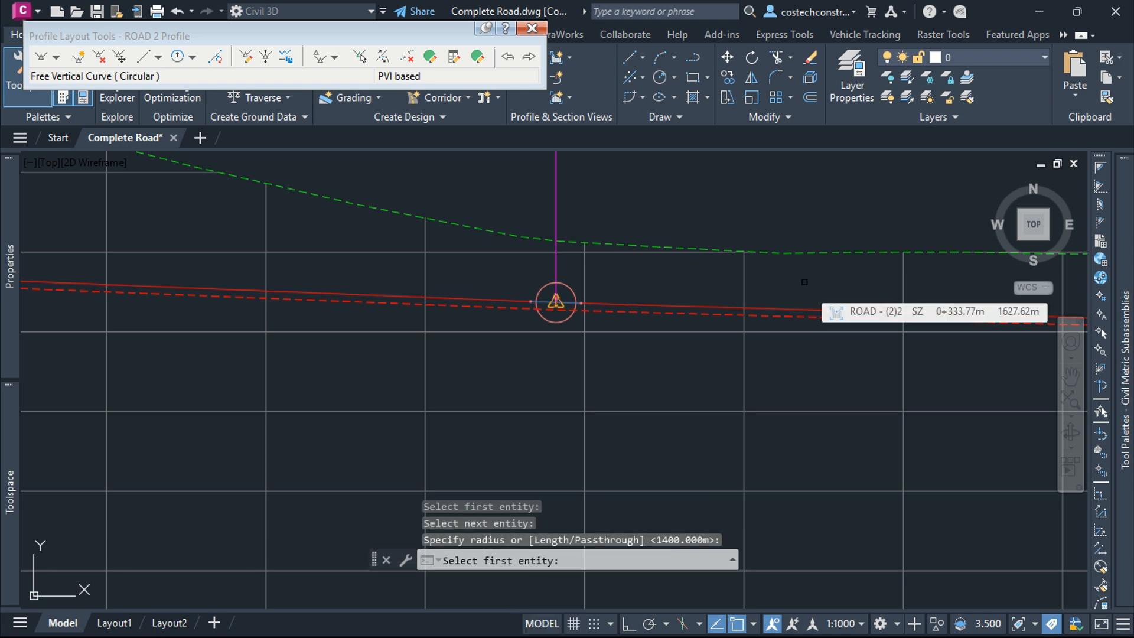
pyautogui.press('Escape')
pyautogui.press('Escape')
# Step: Lengthen the new vertical curve by stretching its end grip, to a curve length of about 18.6 m
pyautogui.scroll(4, 570, 300)
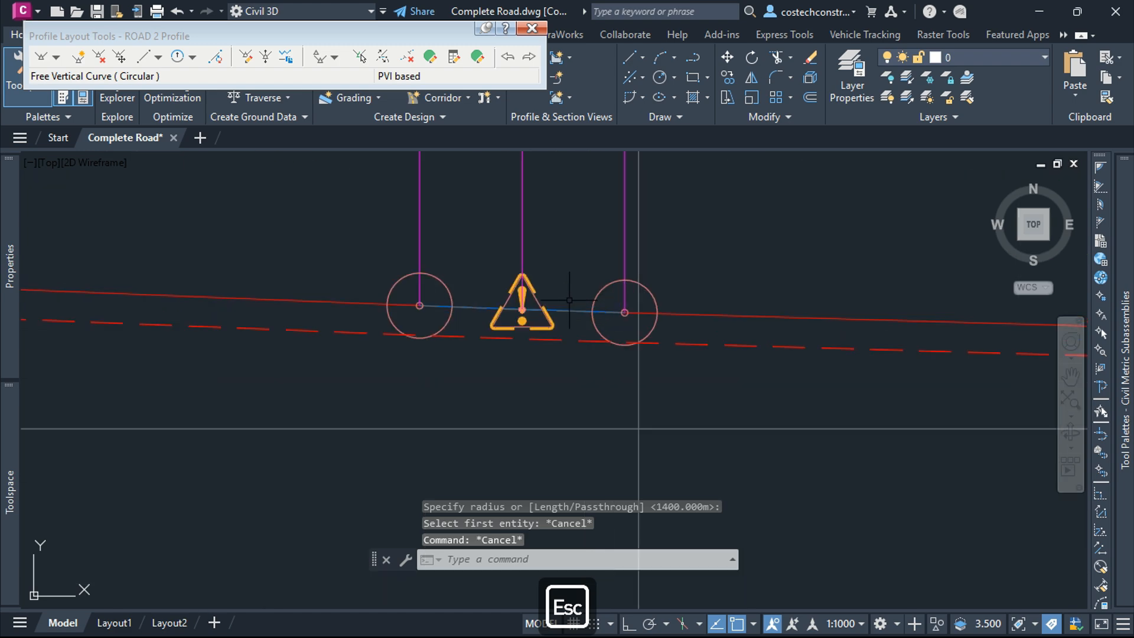
pyautogui.click(469, 308)
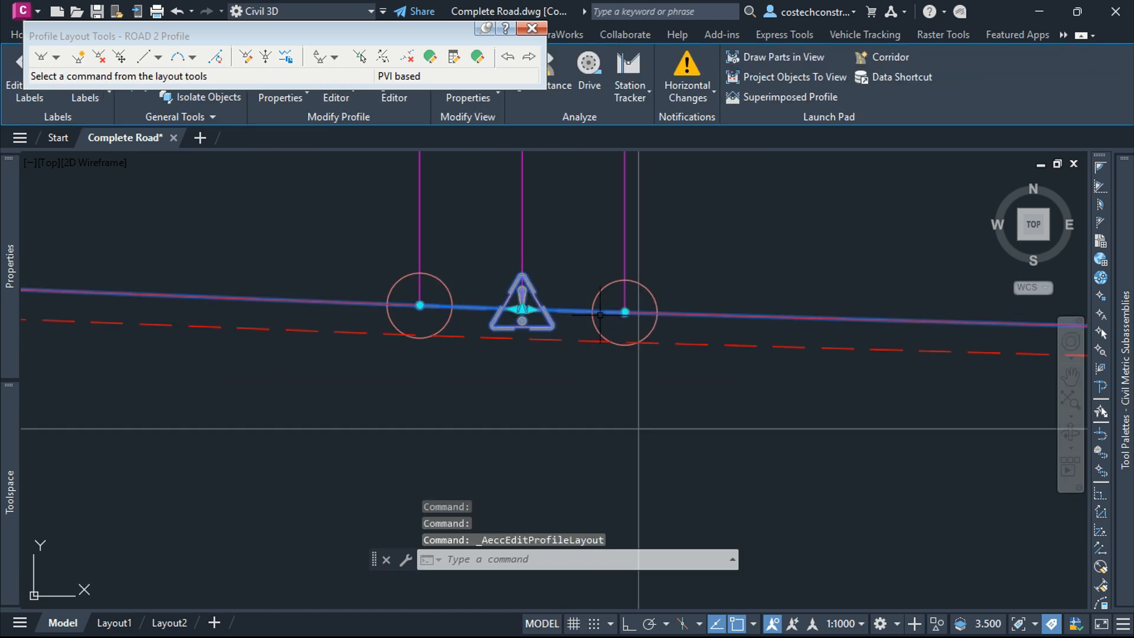
pyautogui.click(625, 312)
pyautogui.scroll(-4, 585, 312)
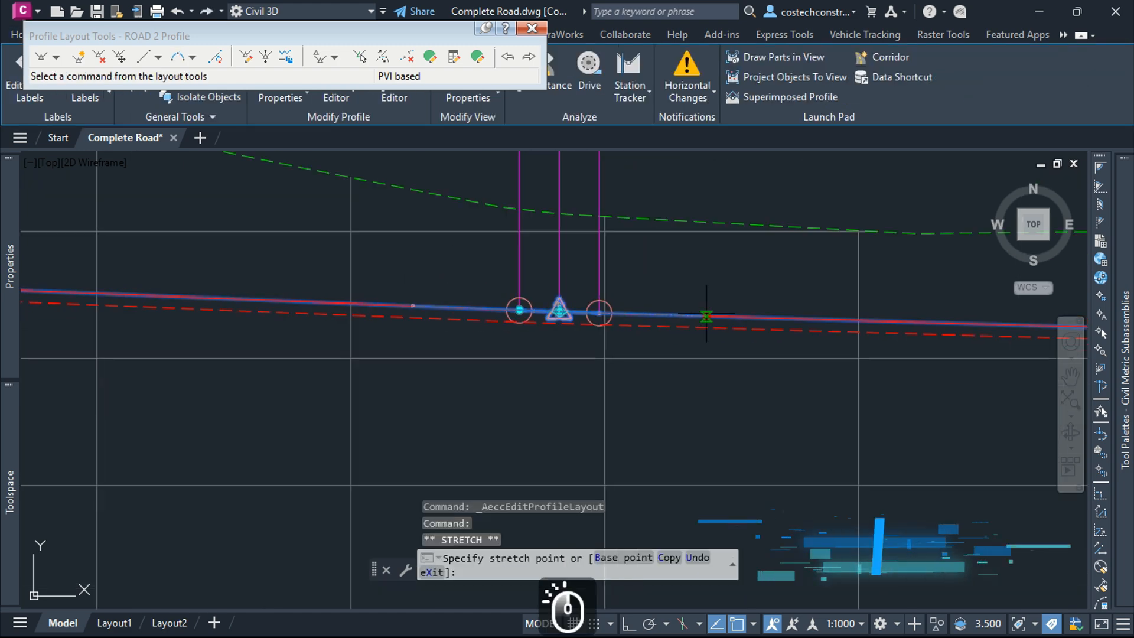
pyautogui.scroll(8, 559, 312)
pyautogui.click(792, 317)
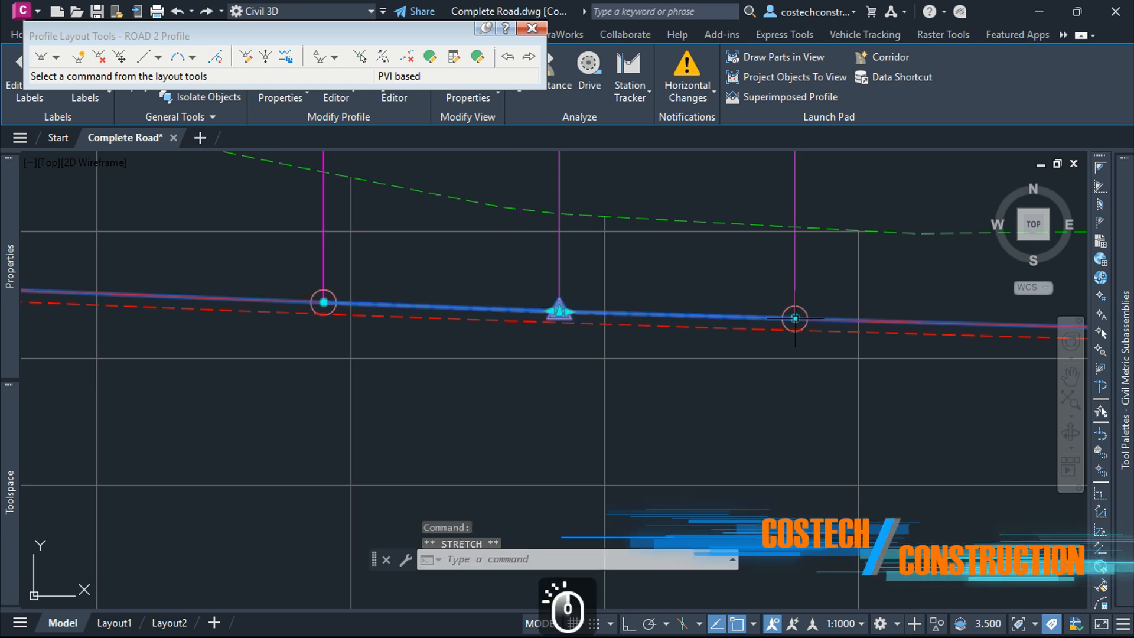
pyautogui.scroll(-2, 636, 360)
pyautogui.scroll(-5, 636, 360)
pyautogui.scroll(10, 647, 284)
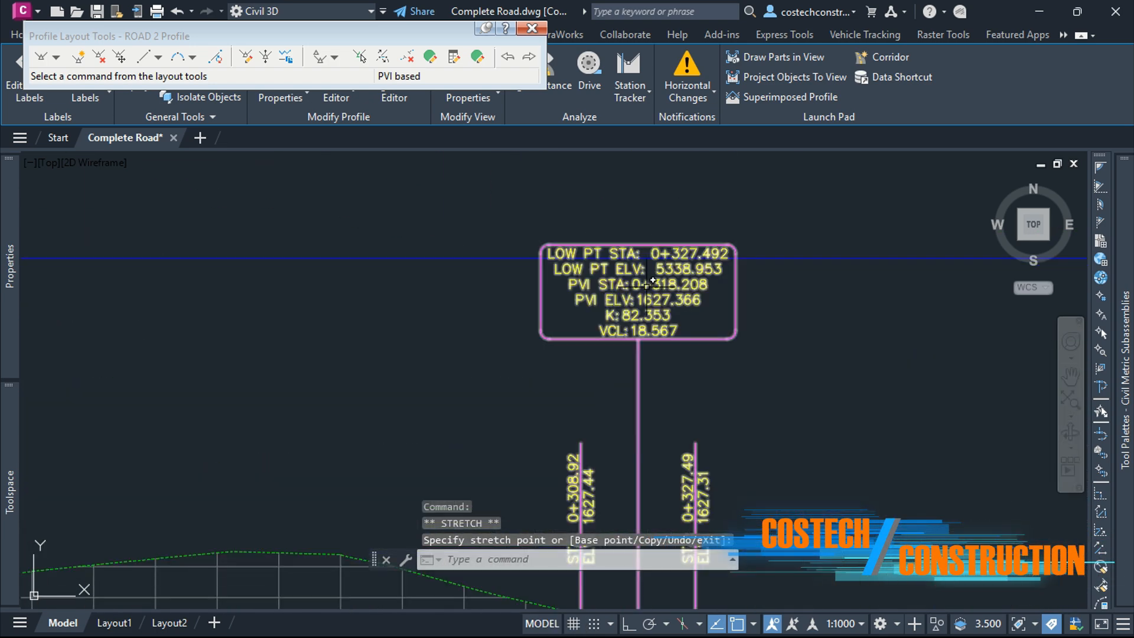
pyautogui.scroll(-5, 549, 354)
pyautogui.scroll(4, 579, 432)
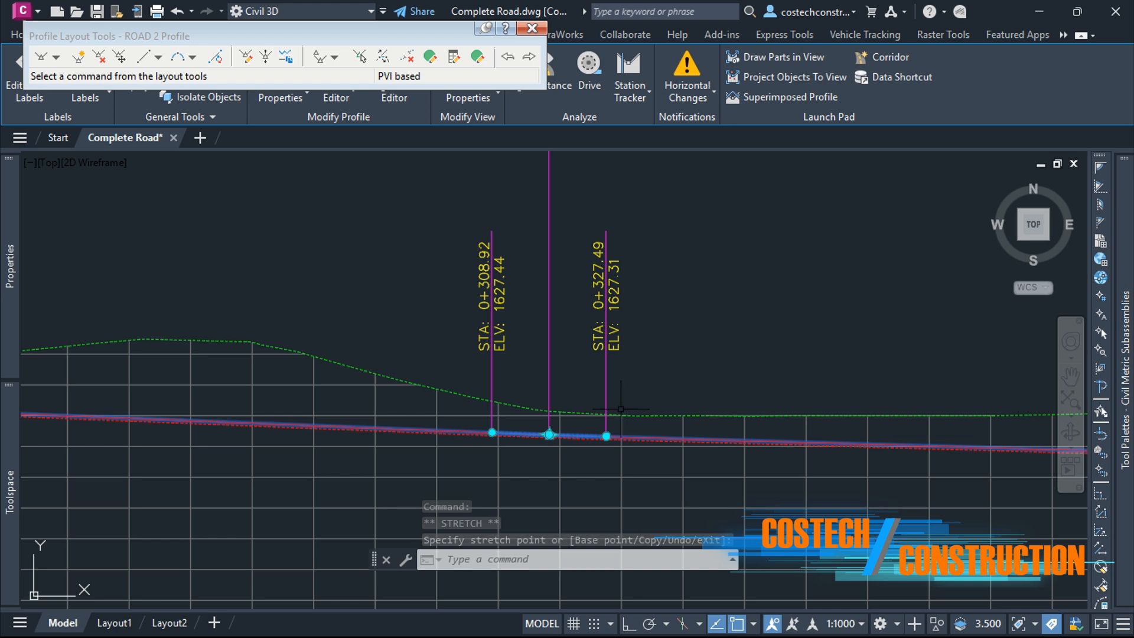
# Step: Stretch the vertical curve's end grip further along the profile to about station 0+387.7
pyautogui.click(606, 436)
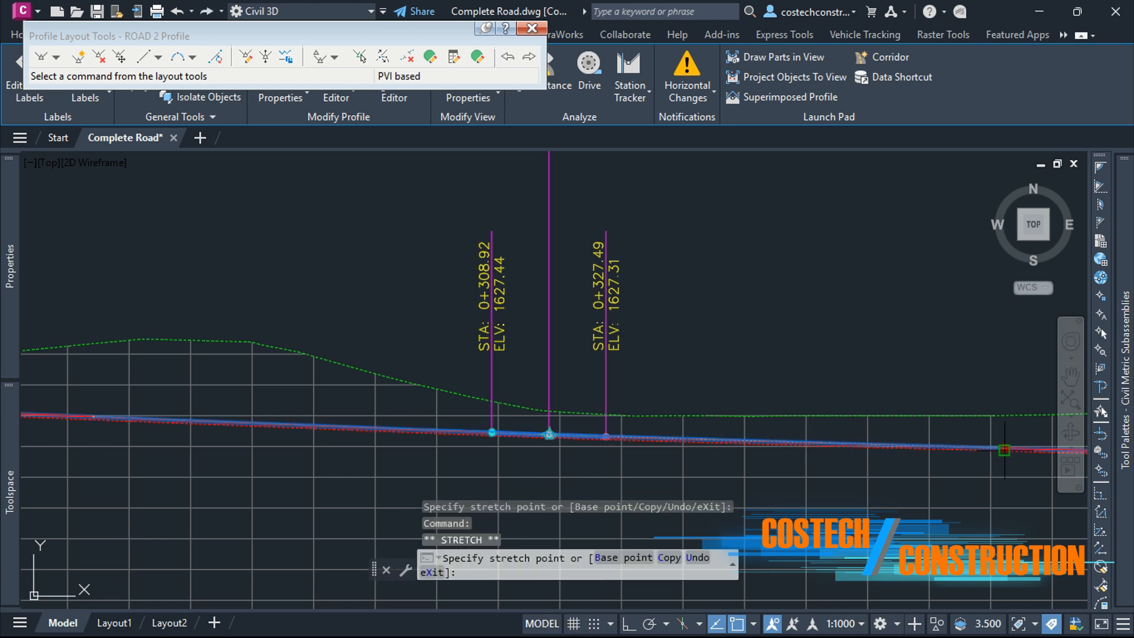
pyautogui.click(977, 447)
pyautogui.scroll(-3, 786, 343)
pyautogui.scroll(5, 735, 305)
pyautogui.scroll(4, 735, 306)
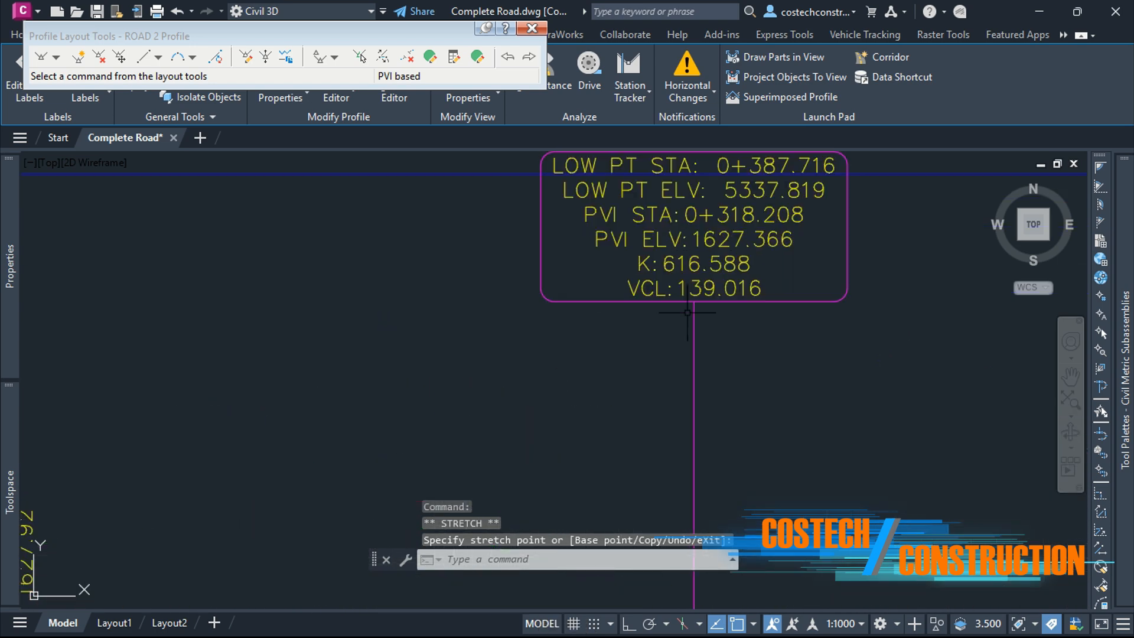
pyautogui.scroll(-6, 765, 421)
pyautogui.scroll(4, 863, 478)
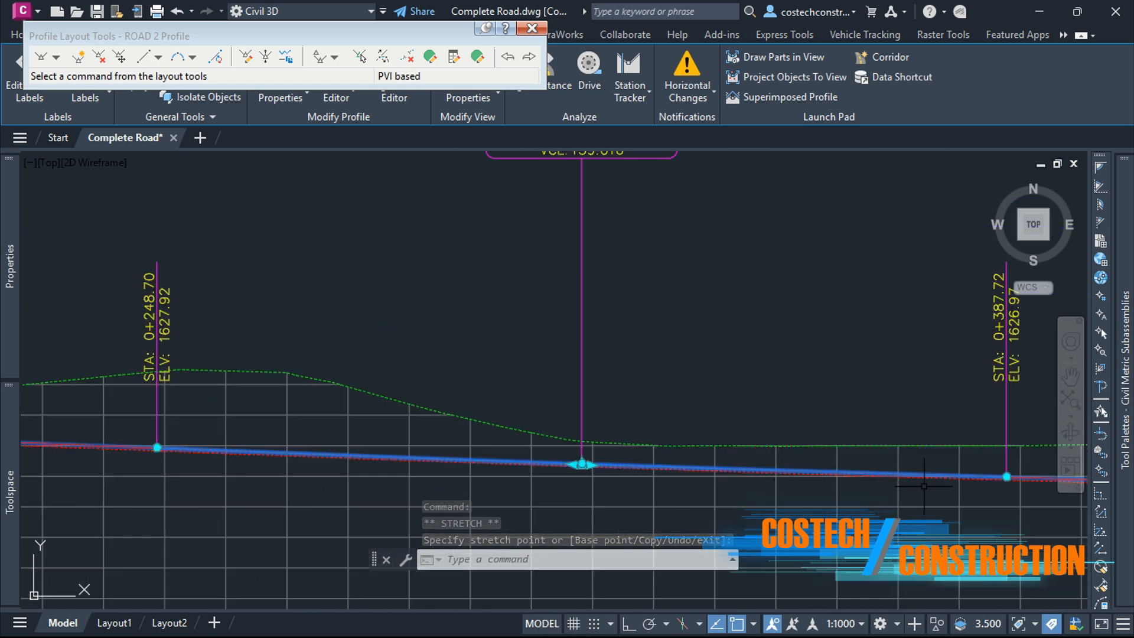
# Step: Pull the vertical curve's end grip back to about station 0+376.8
pyautogui.click(1014, 462)
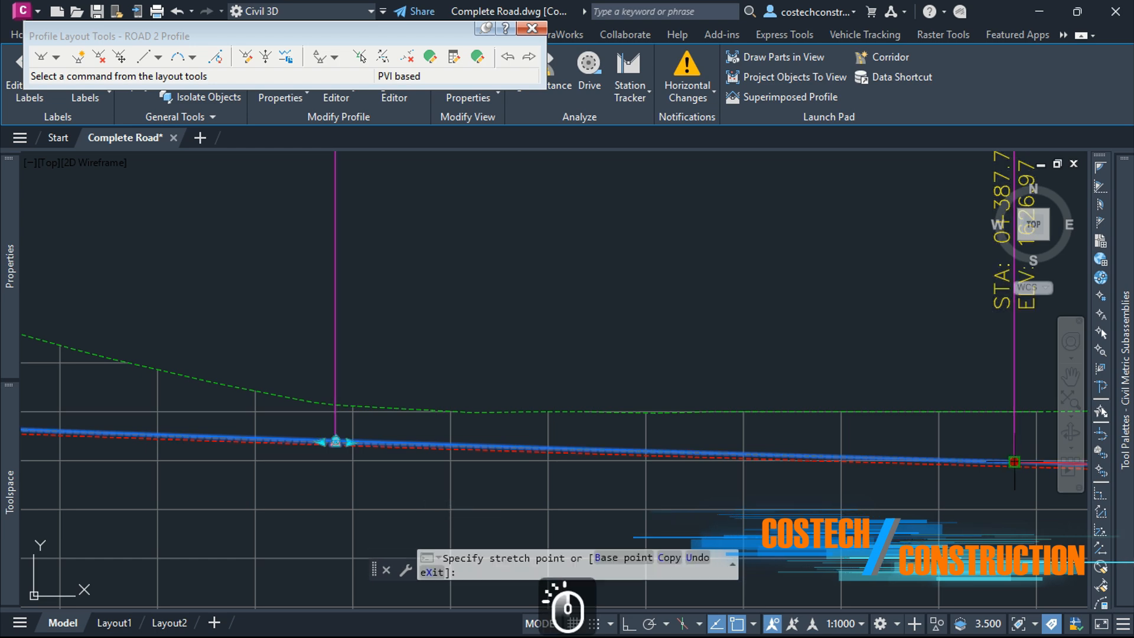
pyautogui.click(908, 460)
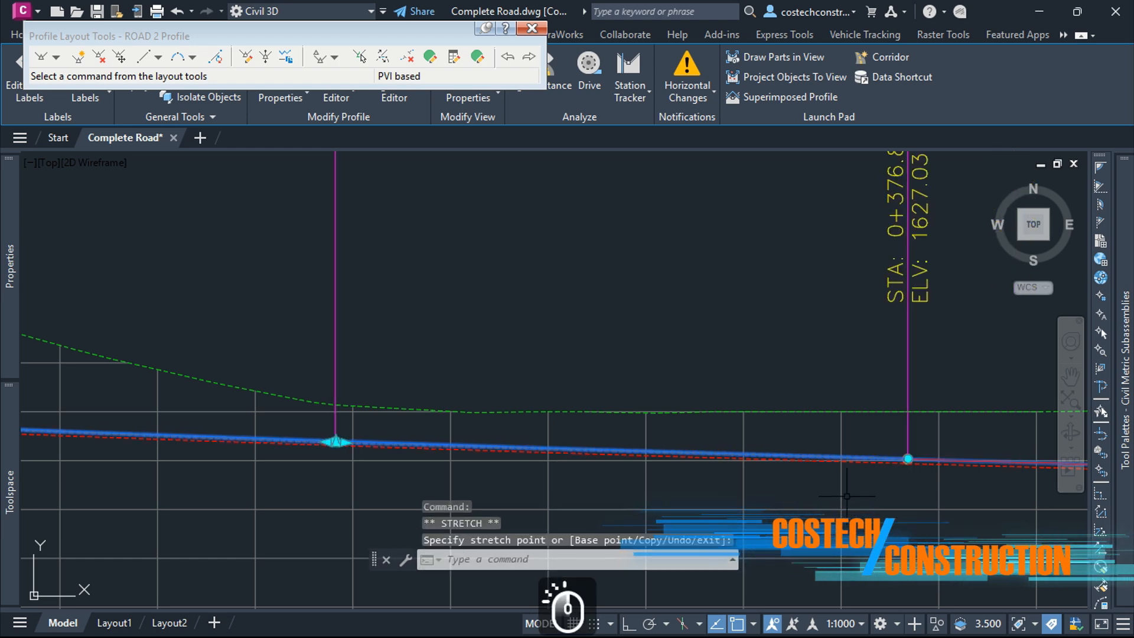
pyautogui.scroll(-4, 739, 361)
pyautogui.scroll(5, 738, 361)
pyautogui.scroll(-4, 739, 361)
pyautogui.scroll(4, 741, 432)
pyautogui.press('Escape')
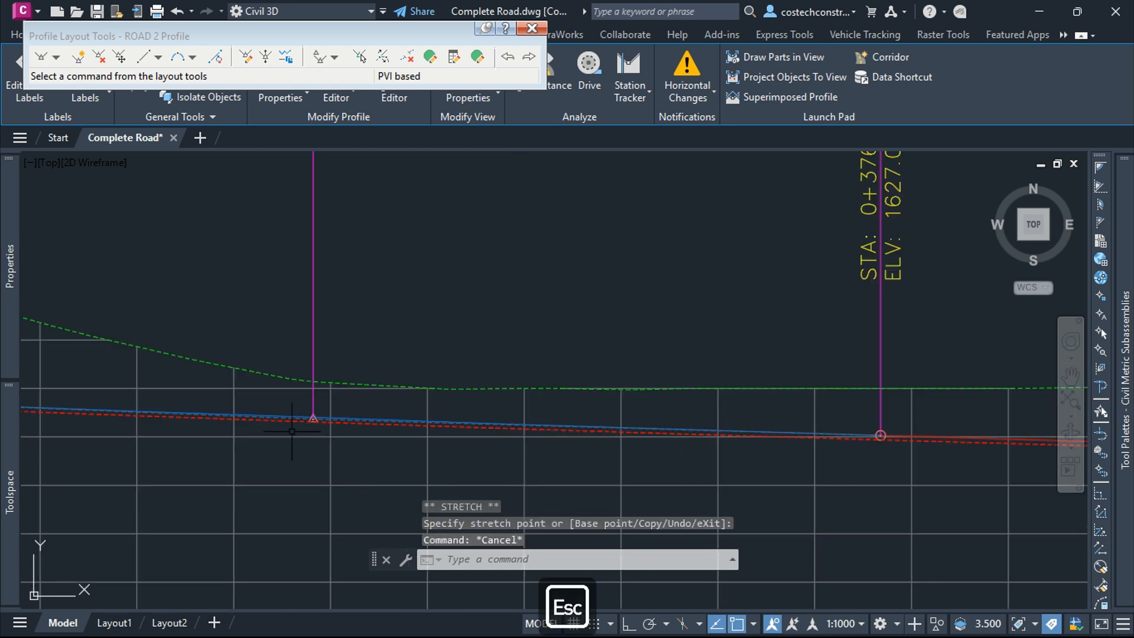
# Step: Stretch the vertical curve's end grip back toward the PVI and check the grade symbol there
pyautogui.scroll(4, 827, 435)
pyautogui.click(801, 434)
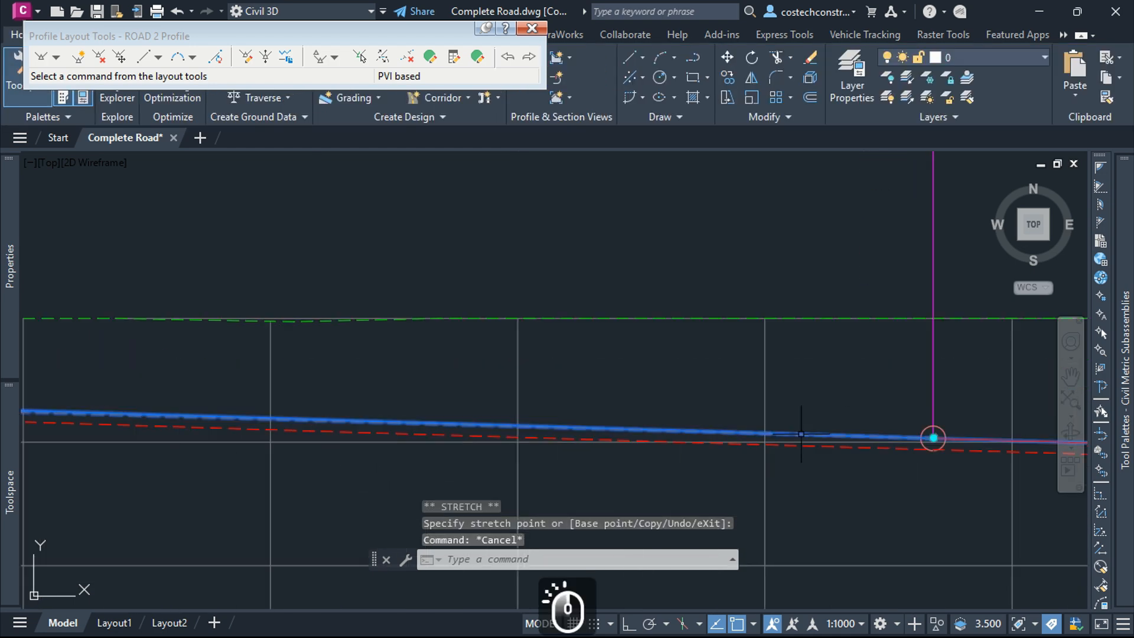
pyautogui.click(934, 438)
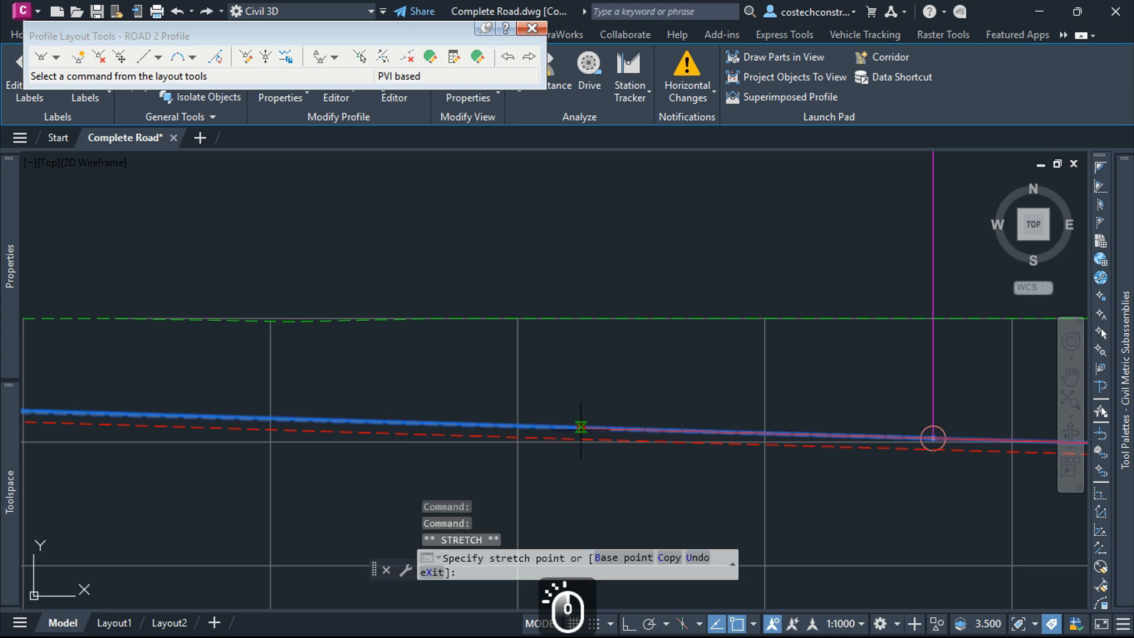
pyautogui.scroll(-3, 471, 430)
pyautogui.moveTo(470, 429); pyautogui.dragTo(602, 430, button='middle')
pyautogui.scroll(3, 544, 425)
pyautogui.scroll(2, 695, 456)
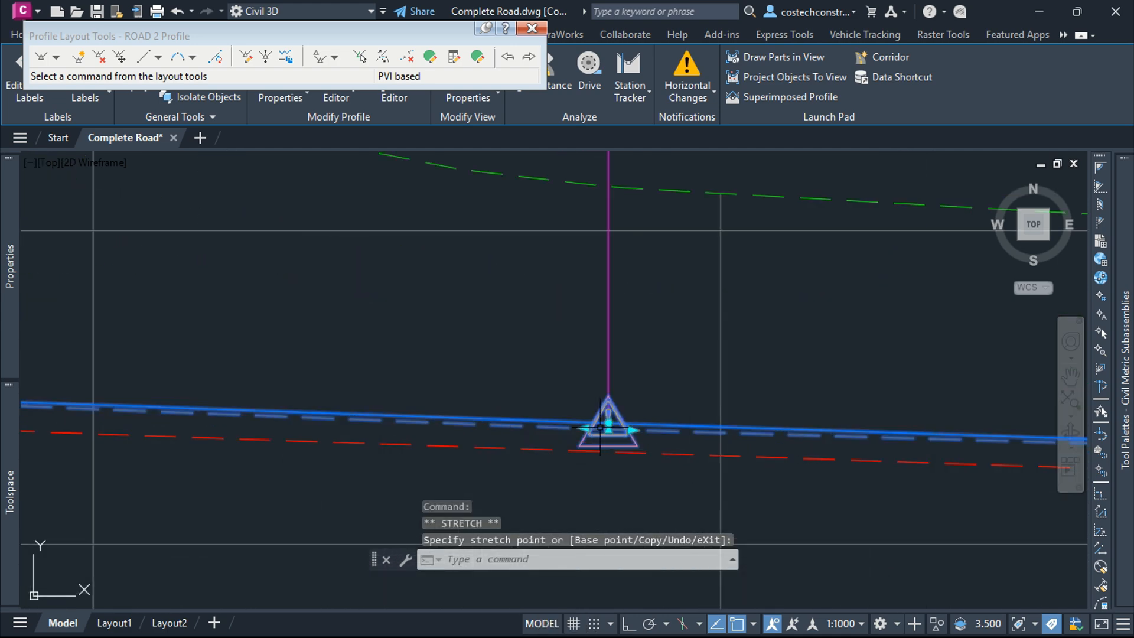
pyautogui.scroll(5, 600, 426)
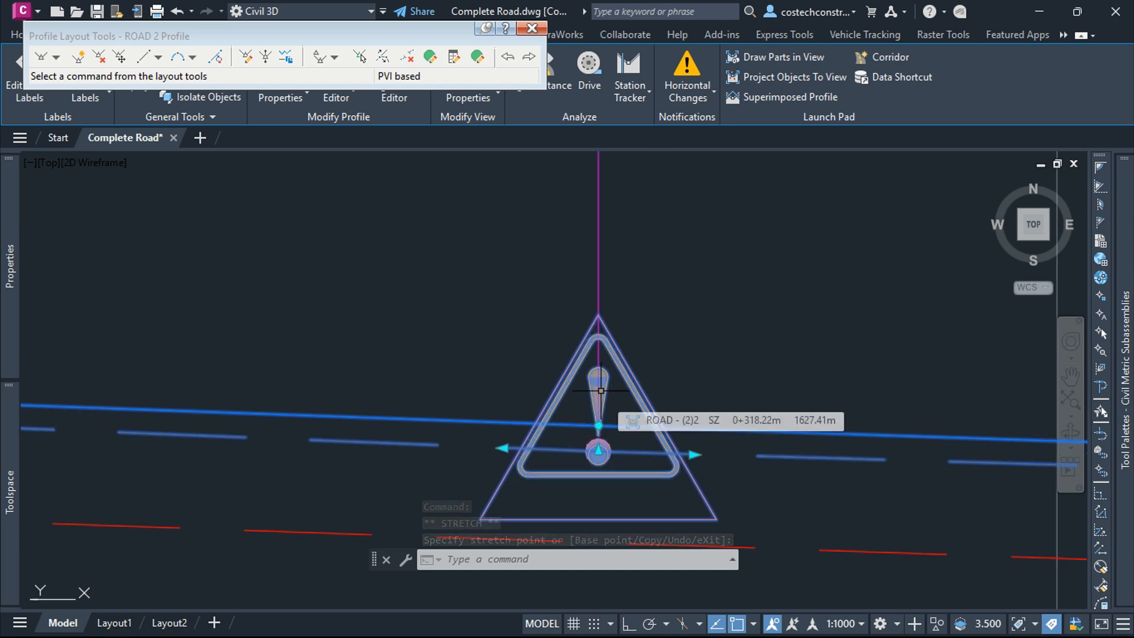
pyautogui.scroll(-6, 602, 395)
pyautogui.scroll(-2, 615, 397)
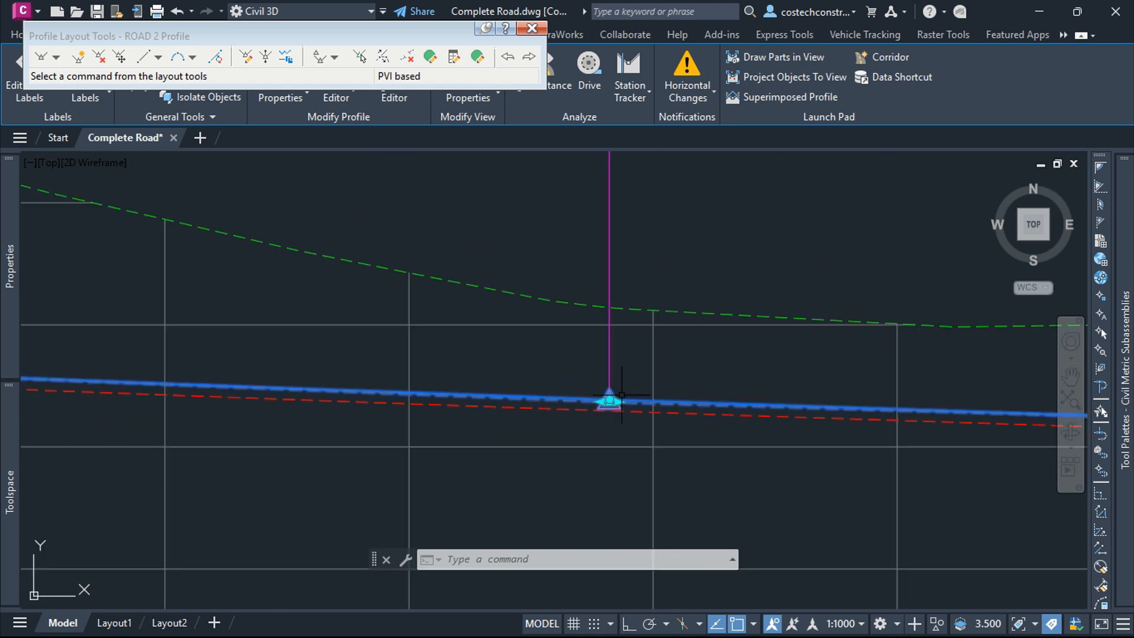
# Step: Open the Profile Layout Parameters window and switch the profile editing mode from PVI based to entity based
pyautogui.click(456, 64)
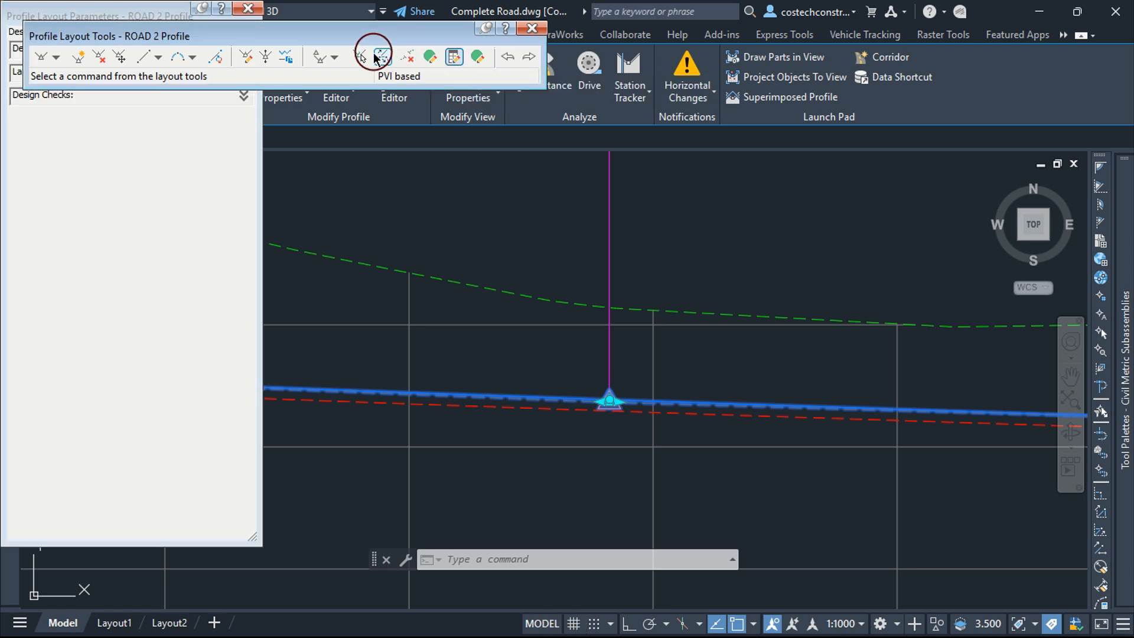
pyautogui.click(335, 57)
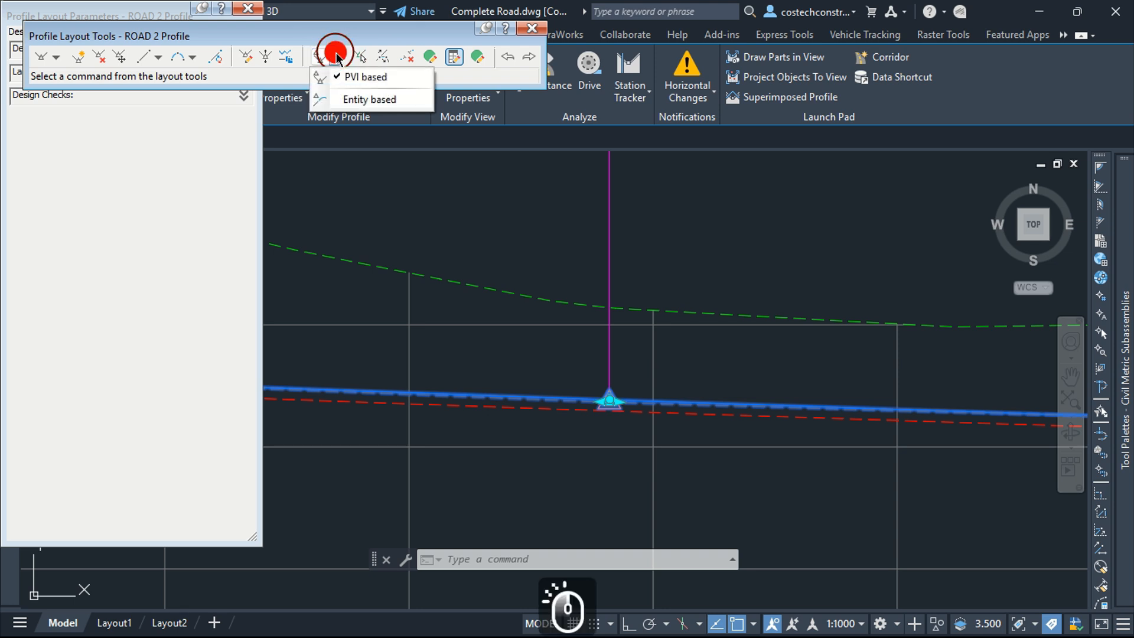
pyautogui.click(349, 99)
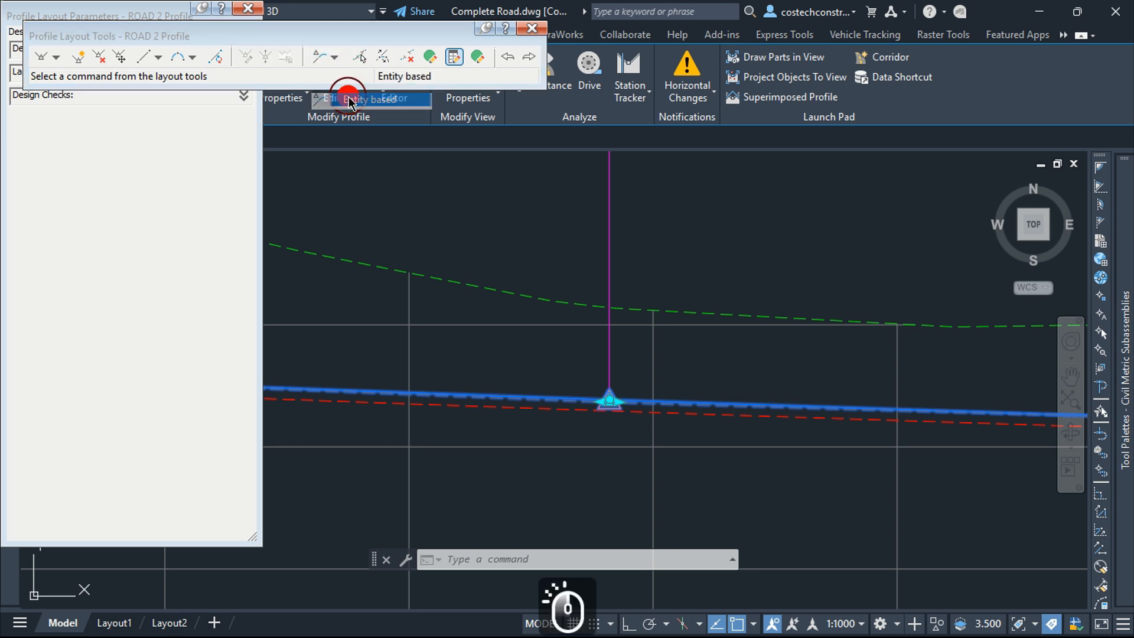
pyautogui.click(361, 58)
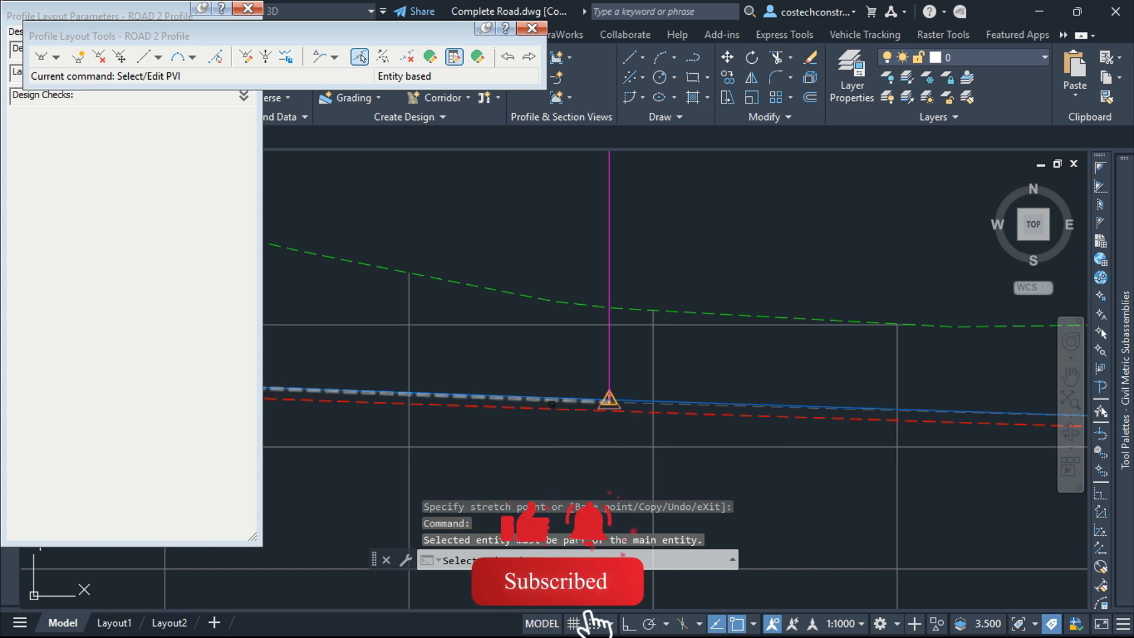
# Step: Select the sag vertical curve, review its design checks, and set its length to 90 m in the layout parameters
pyautogui.scroll(8, 551, 403)
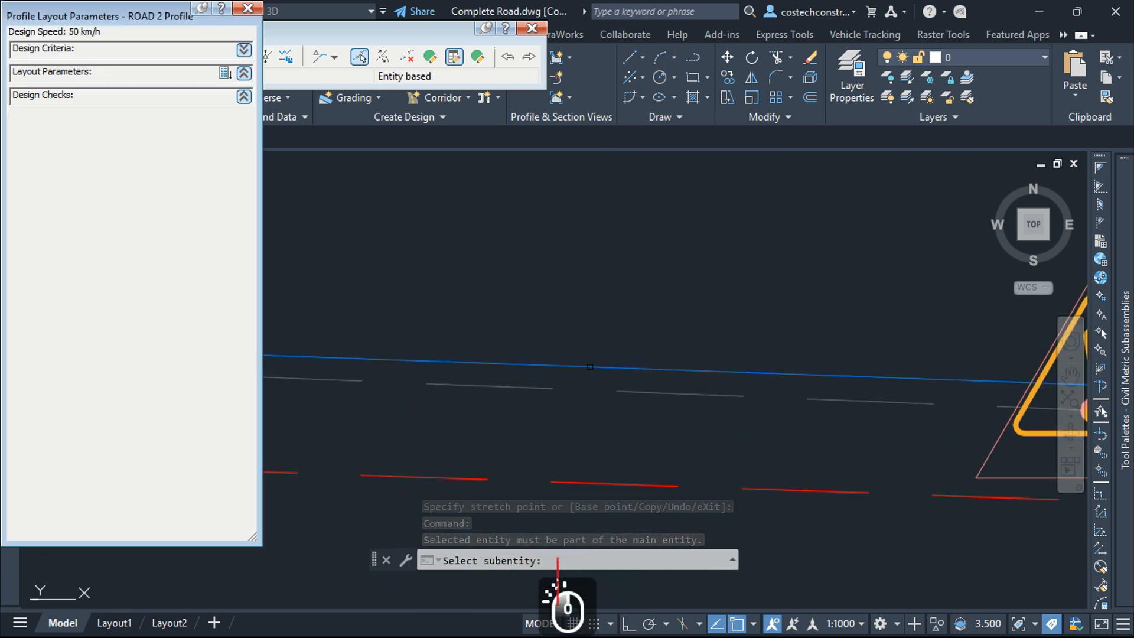
pyautogui.click(590, 367)
pyautogui.scroll(-6, 505, 243)
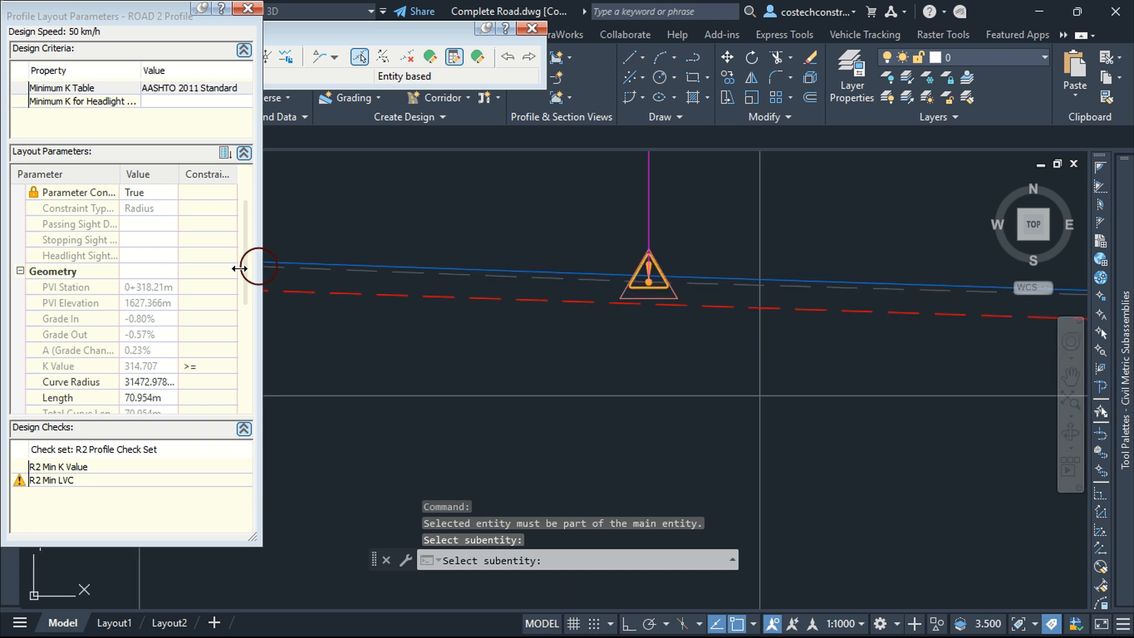
pyautogui.click(195, 359)
pyautogui.scroll(-3, 162, 359)
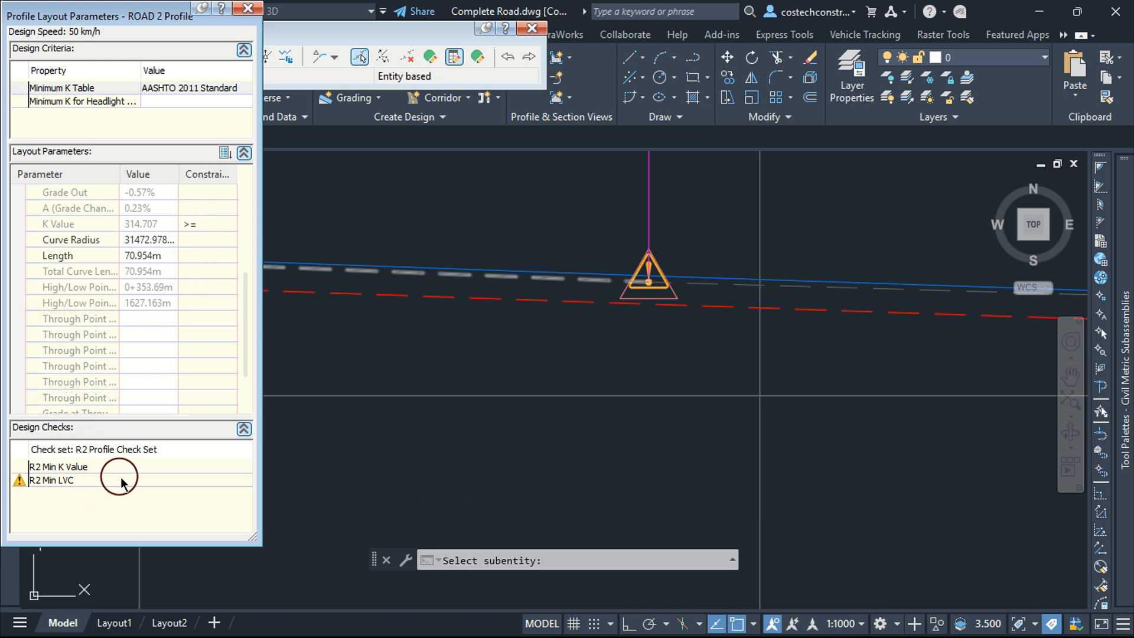
pyautogui.click(94, 480)
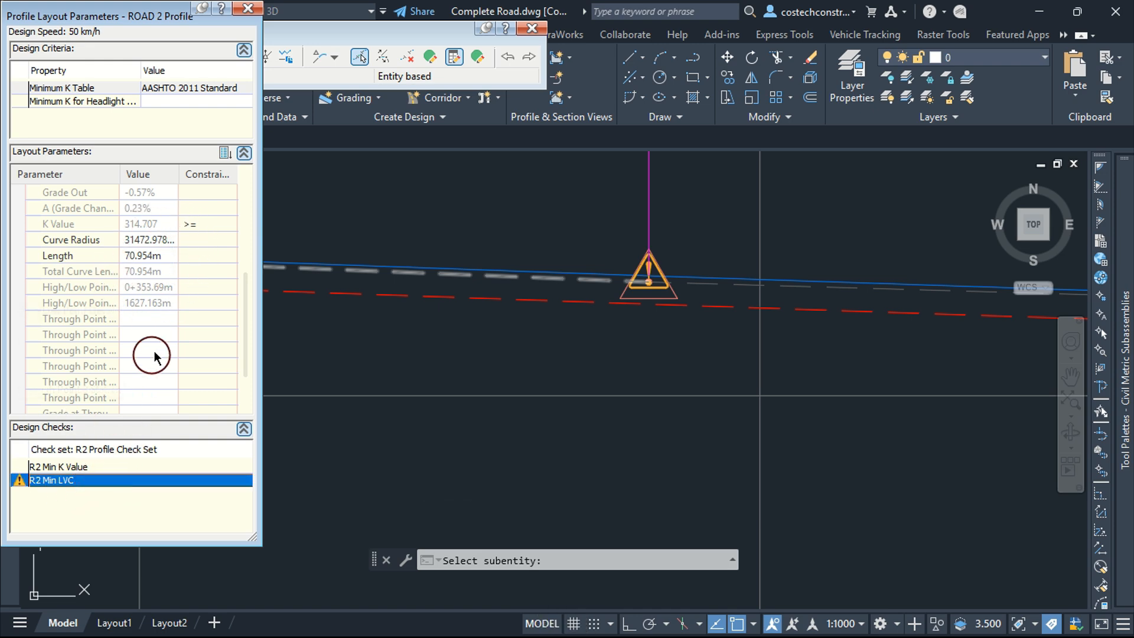
pyautogui.click(157, 254)
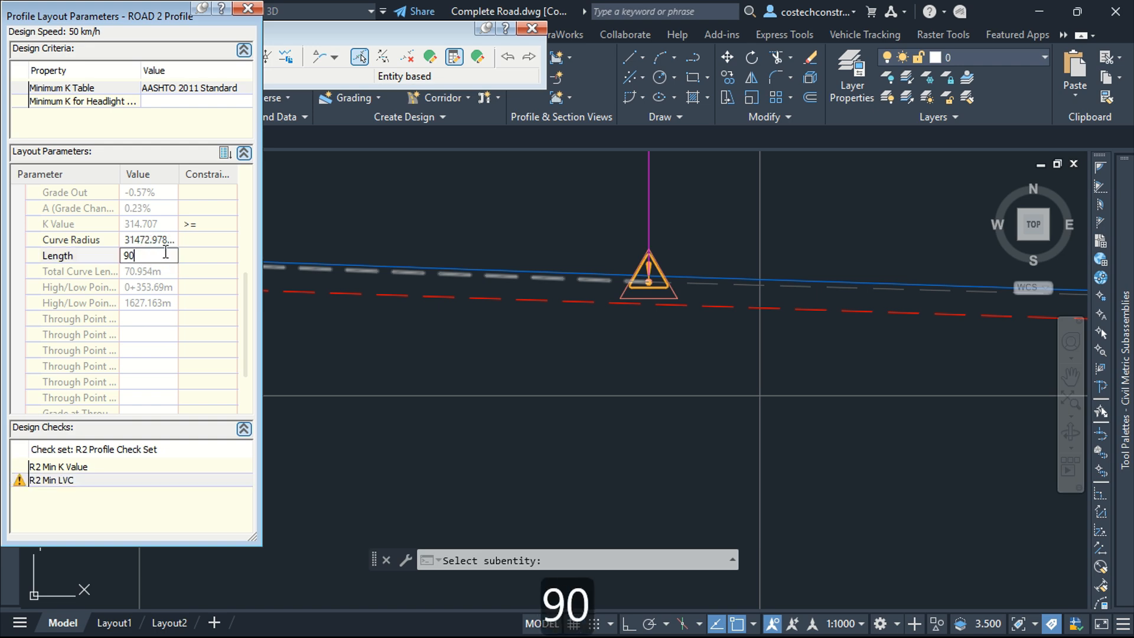
pyautogui.write('90')
pyautogui.click(166, 253)
pyautogui.press('Return')
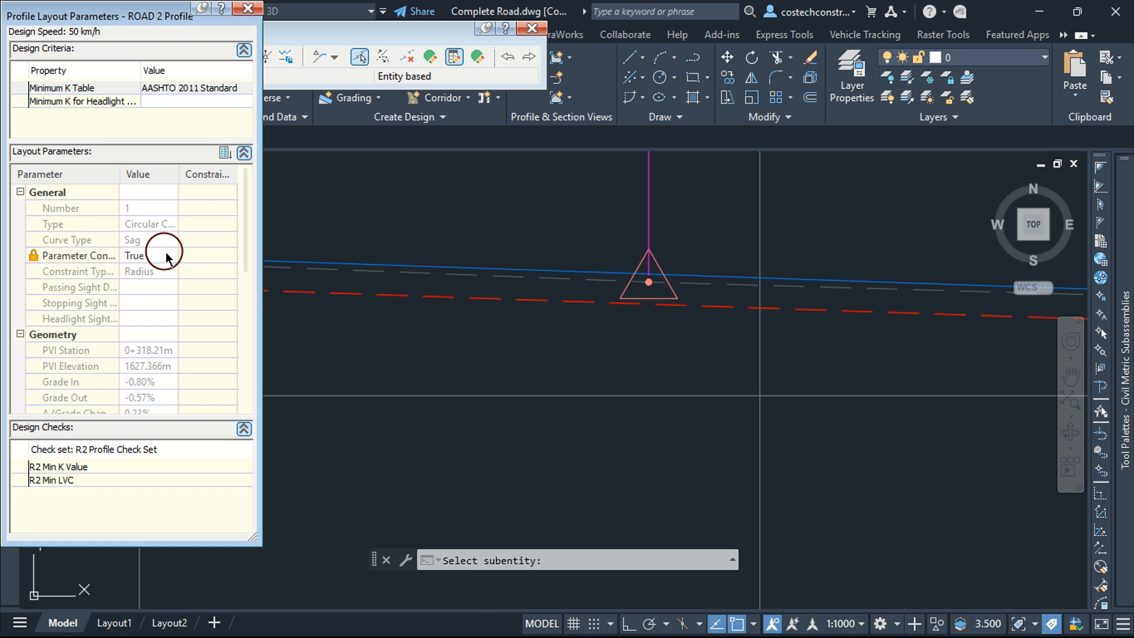
# Step: Close the Profile Layout Parameters window and the Profile Layout Tools toolbar, ending the PVI editing command
pyautogui.scroll(-5, 631, 379)
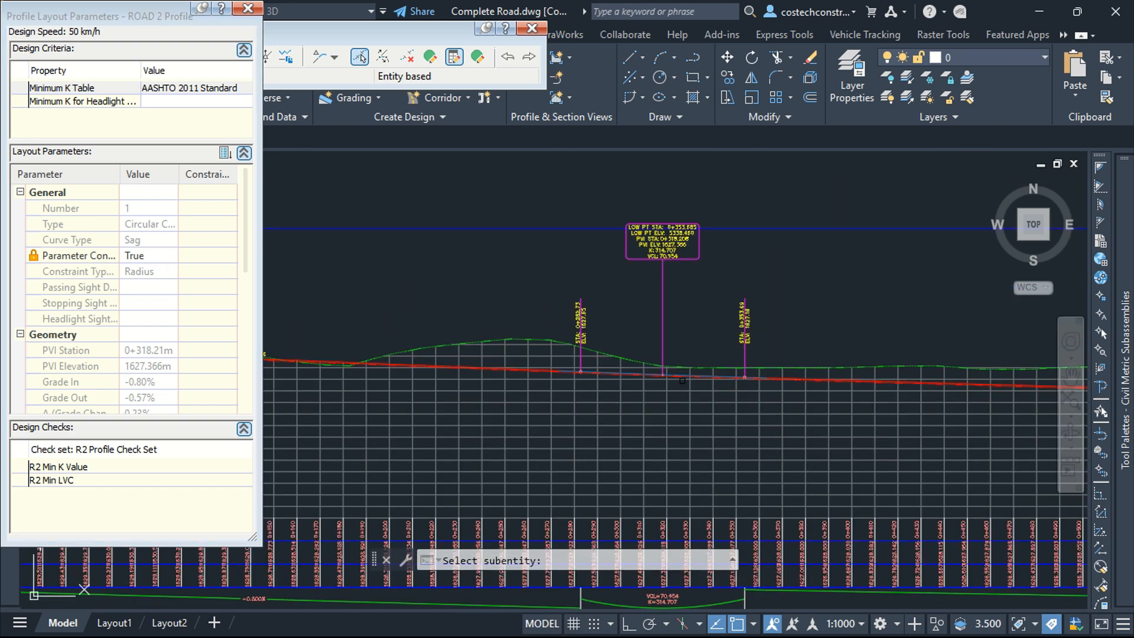
pyautogui.click(247, 9)
pyautogui.press('Escape')
pyautogui.scroll(5, 677, 313)
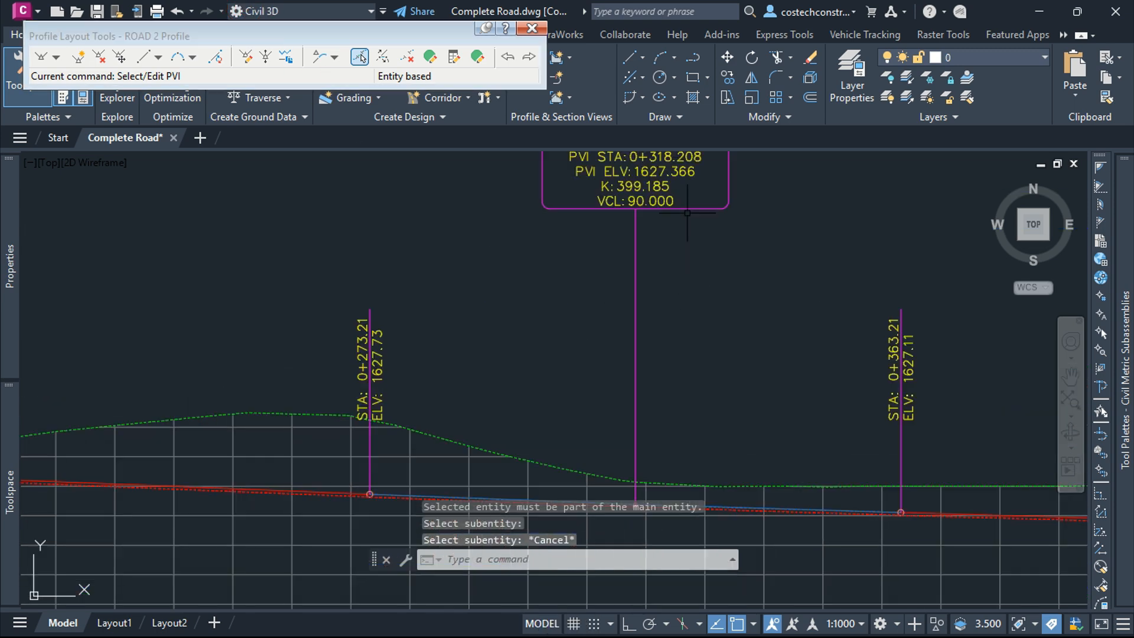
pyautogui.scroll(-3, 592, 218)
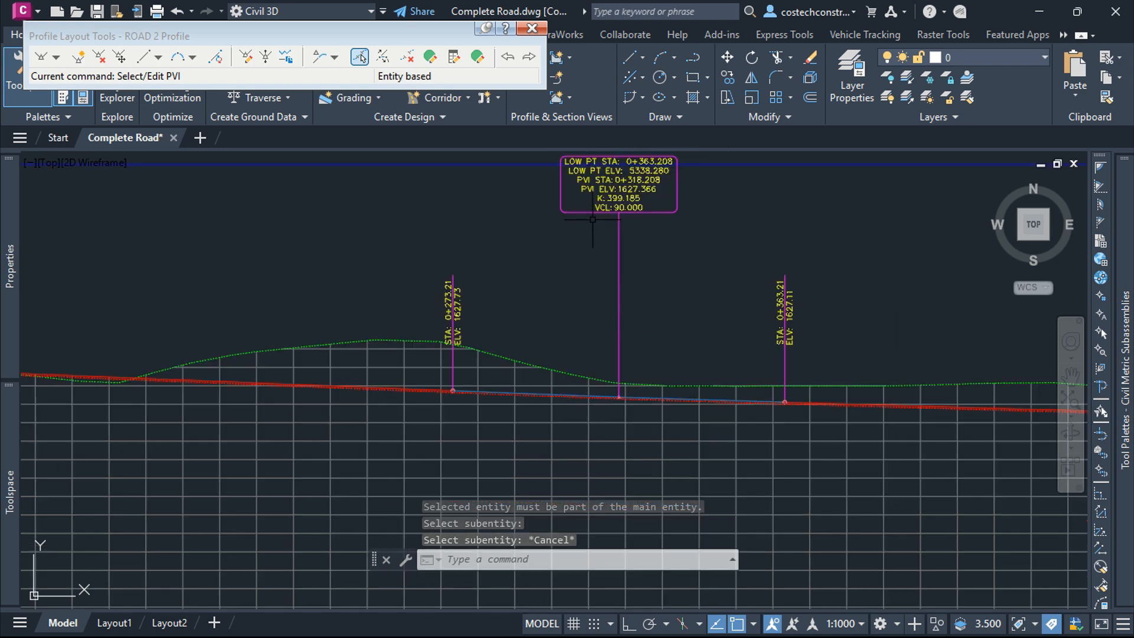
pyautogui.scroll(6, 623, 375)
pyautogui.scroll(4, 659, 420)
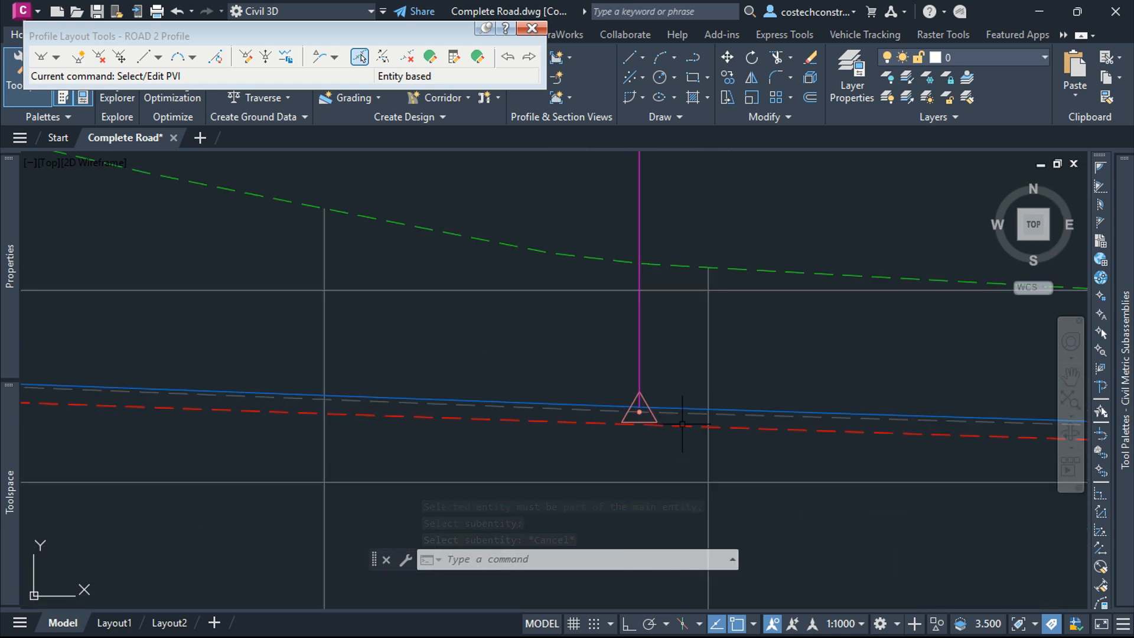
pyautogui.click(531, 29)
pyautogui.scroll(-5, 602, 340)
pyautogui.press('Escape')
# Step: Examine the layout profile along the profile view, especially its end near station 0+807.44
pyautogui.scroll(-6, 630, 340)
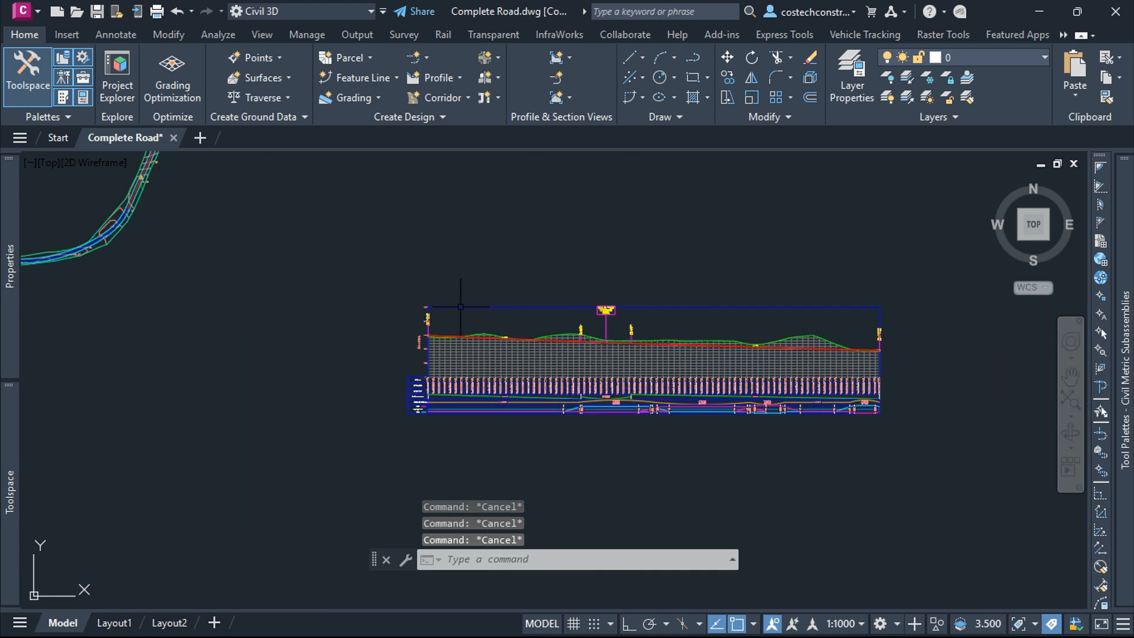
pyautogui.scroll(8, 872, 352)
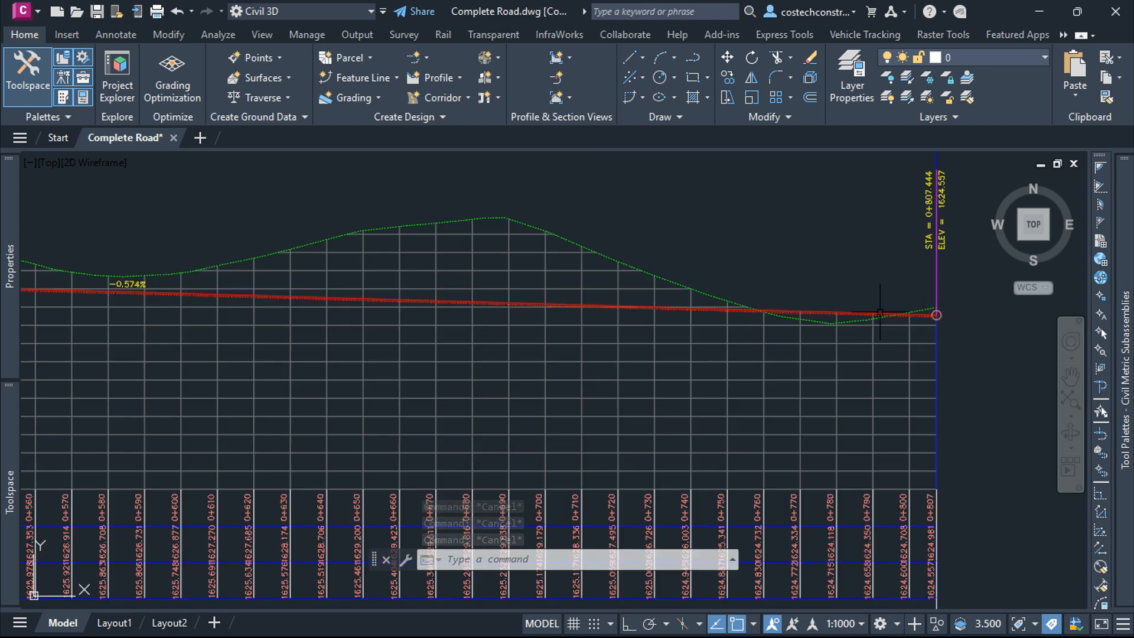
pyautogui.scroll(-6, 910, 342)
pyautogui.scroll(8, 585, 323)
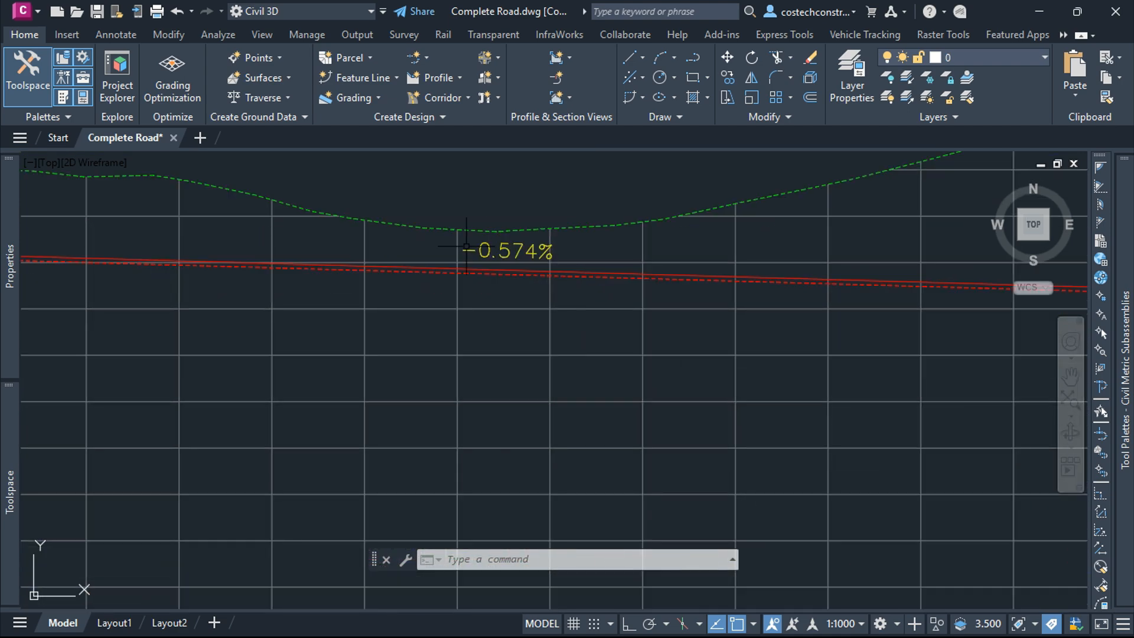
pyautogui.scroll(-8, 650, 296)
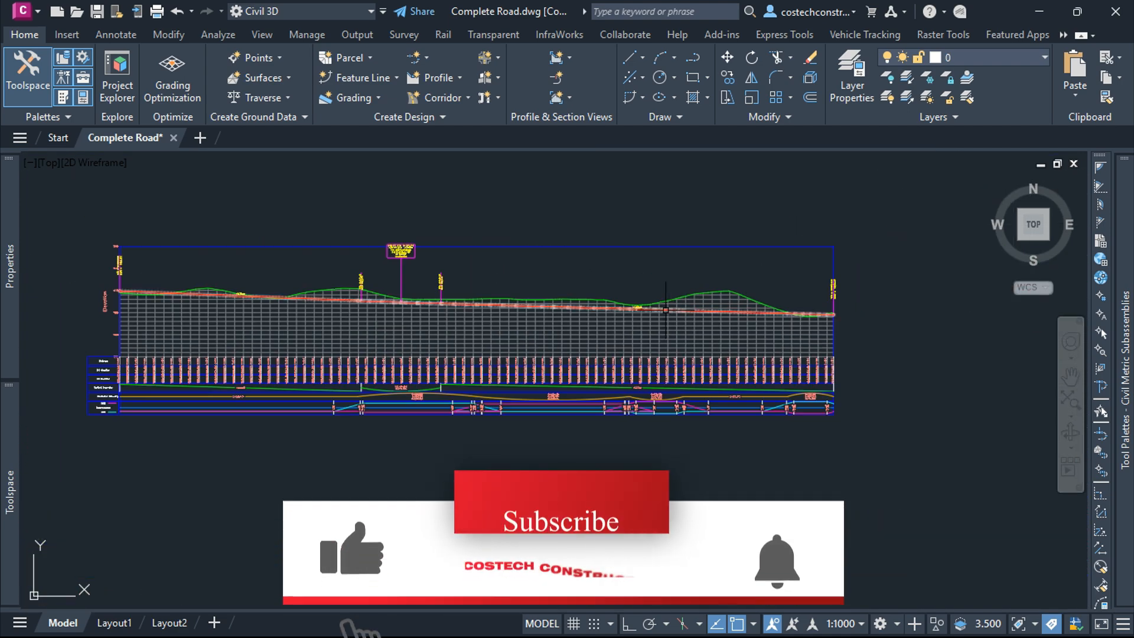
pyautogui.scroll(2, 706, 295)
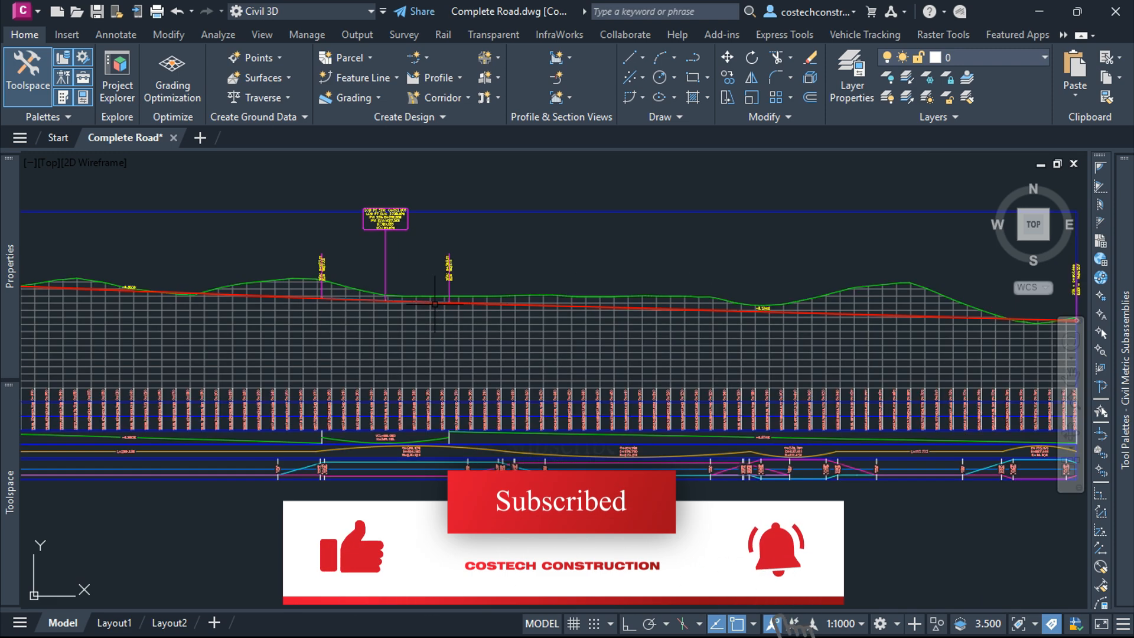
pyautogui.scroll(-4, 312, 306)
pyautogui.scroll(8, 768, 313)
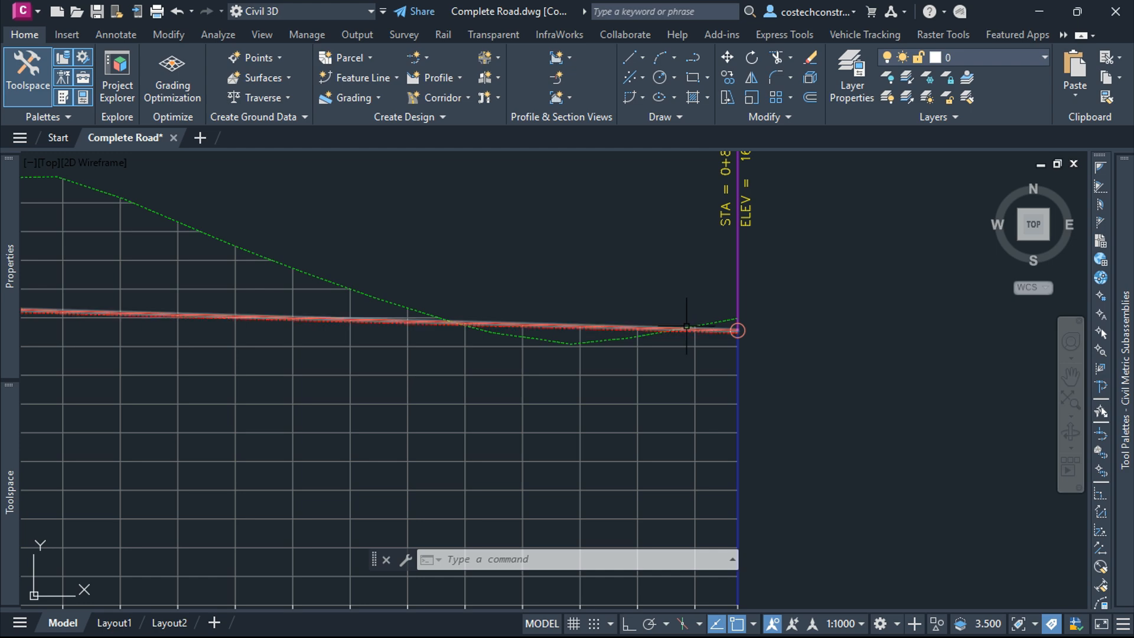
pyautogui.scroll(6, 703, 328)
# Step: Select the layout profile and stretch its end PVI at station 0+807.44 upward
pyautogui.click(743, 325)
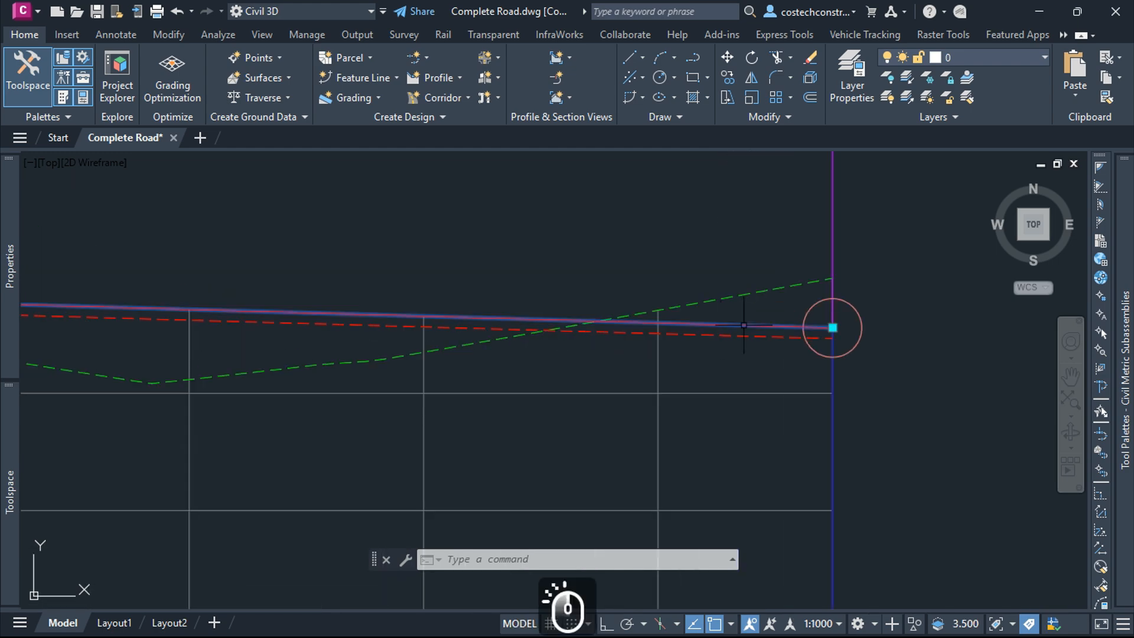
pyautogui.click(833, 328)
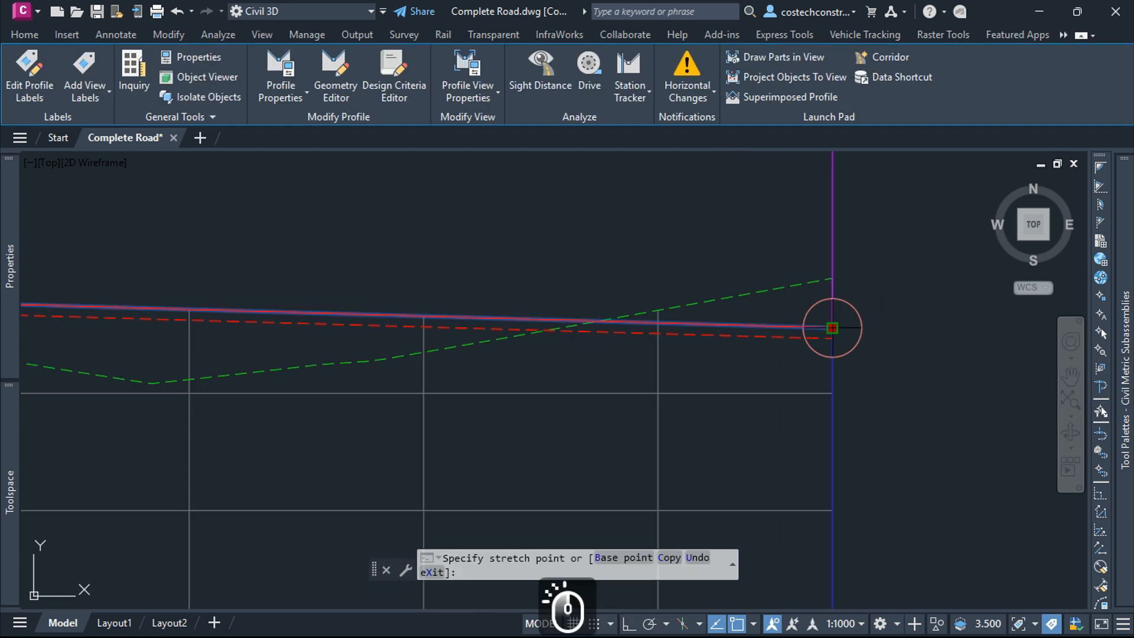
pyautogui.scroll(-4, 809, 349)
pyautogui.click(787, 201)
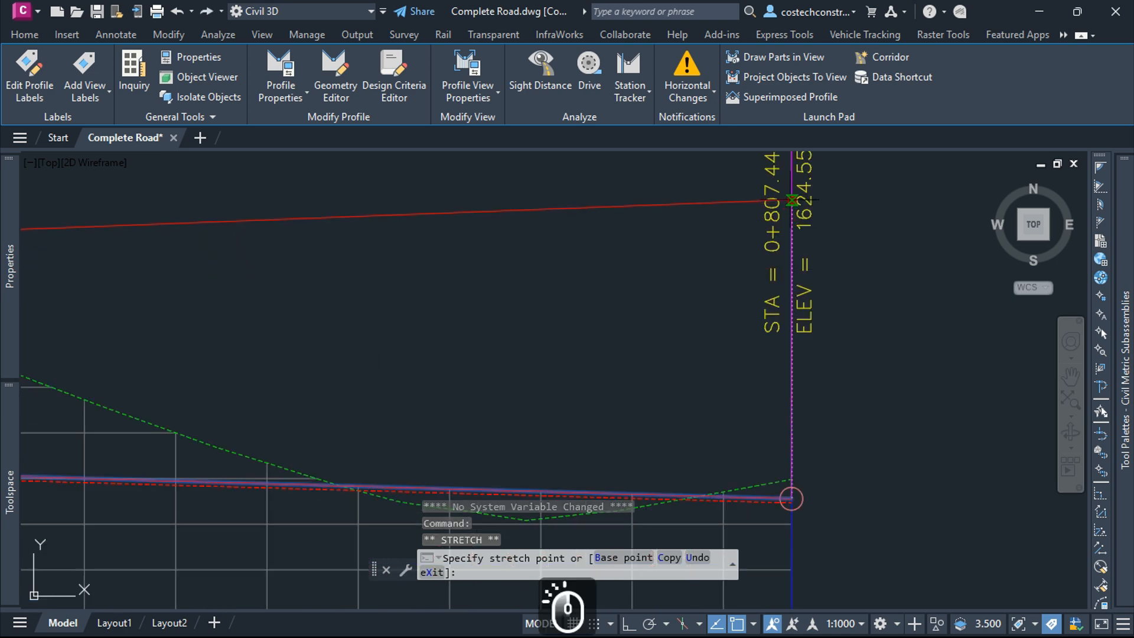
pyautogui.scroll(-4, 884, 280)
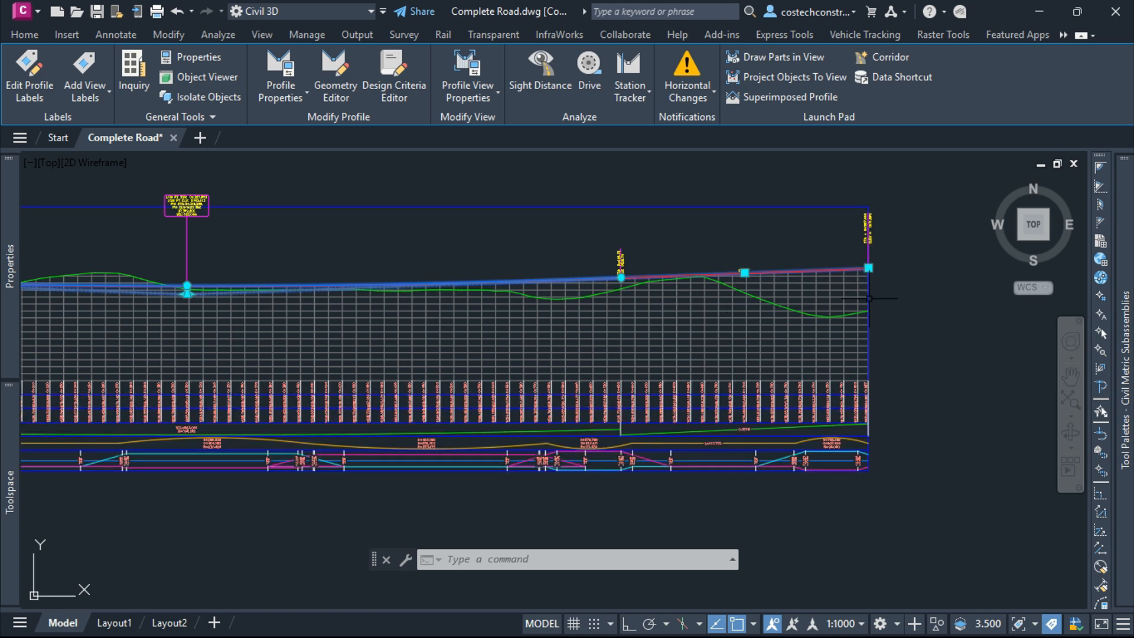
# Step: Examine both profile views and the plan alignments across the drawing, then clear the selection
pyautogui.scroll(-5, 865, 306)
pyautogui.scroll(5, 672, 308)
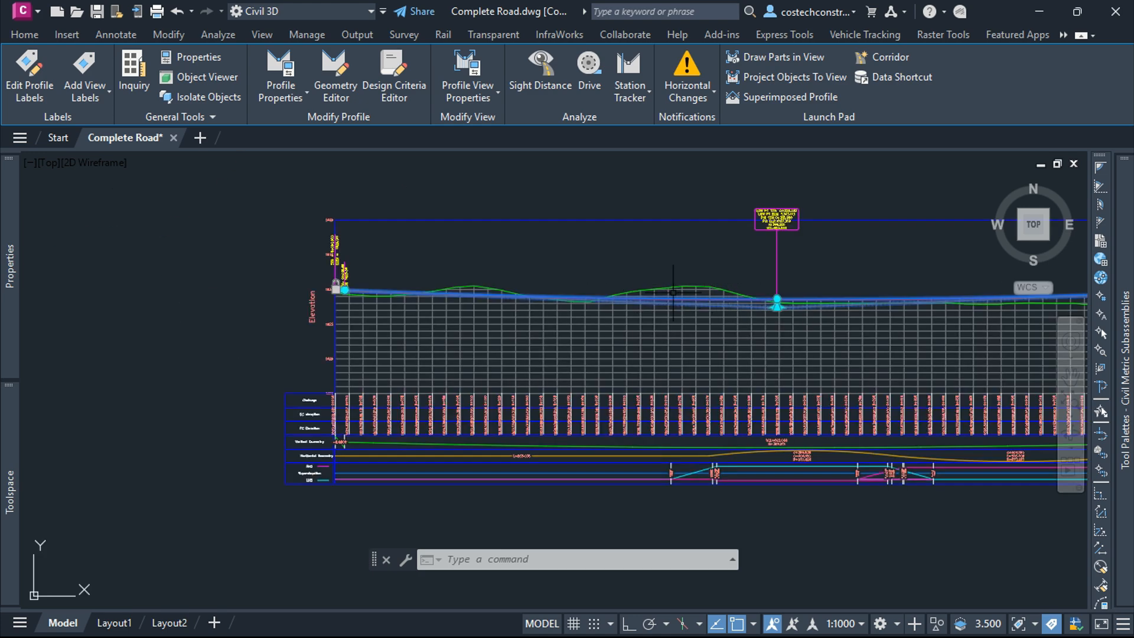
pyautogui.scroll(-7, 600, 311)
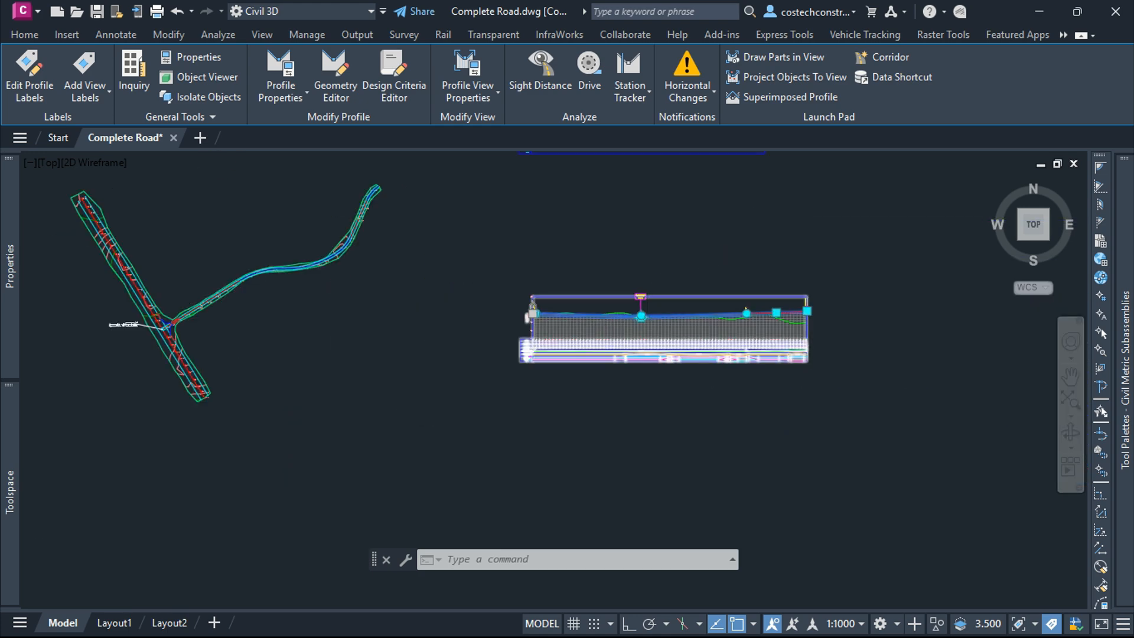
pyautogui.scroll(9, 644, 188)
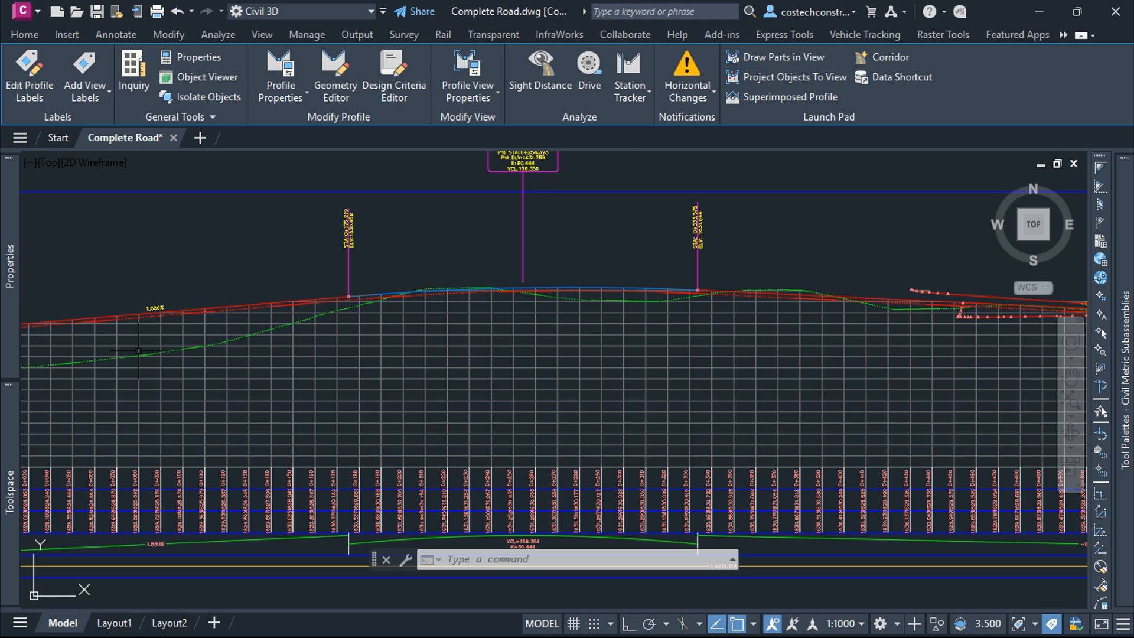
pyautogui.scroll(-5, 201, 310)
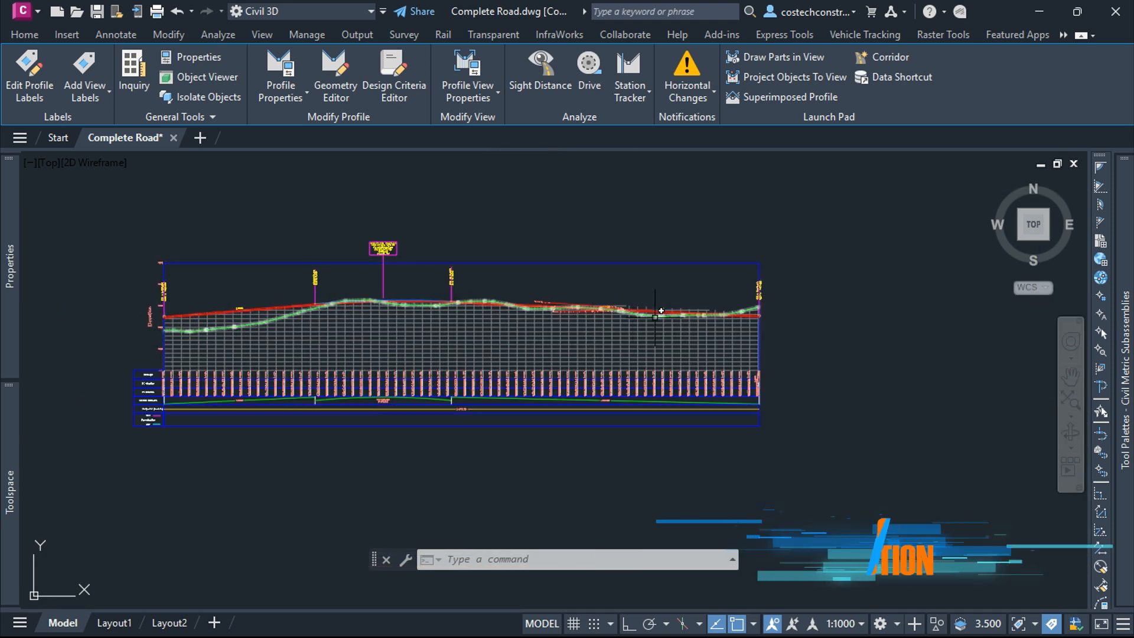
pyautogui.scroll(-2, 630, 206)
pyautogui.scroll(-4, 641, 222)
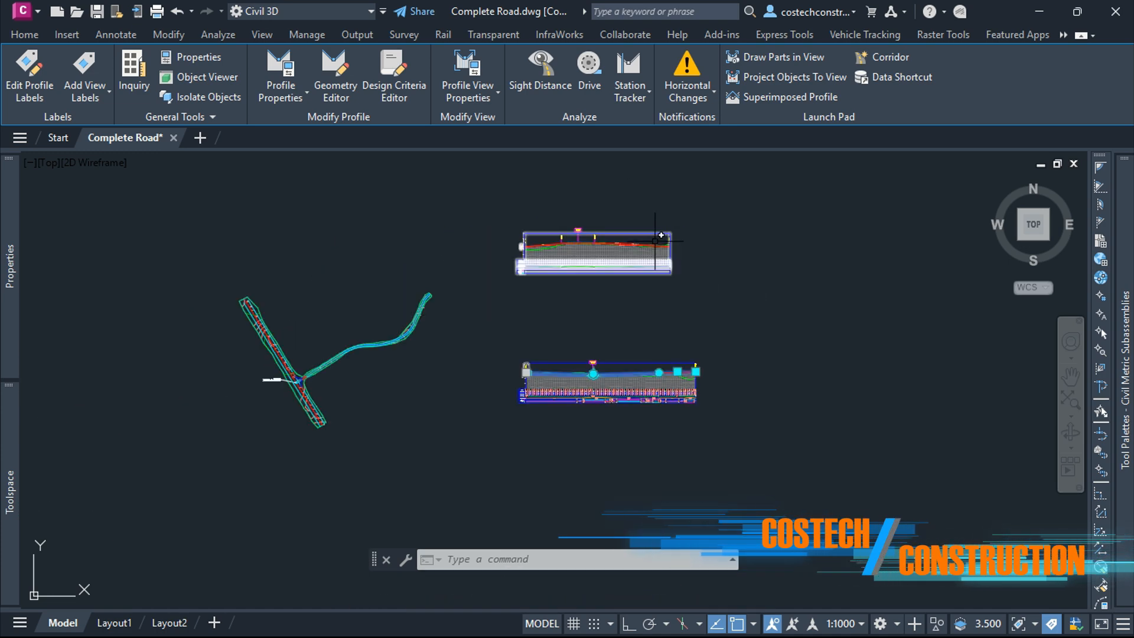
pyautogui.scroll(4, 689, 384)
pyautogui.scroll(4, 644, 381)
pyautogui.scroll(-2, 638, 310)
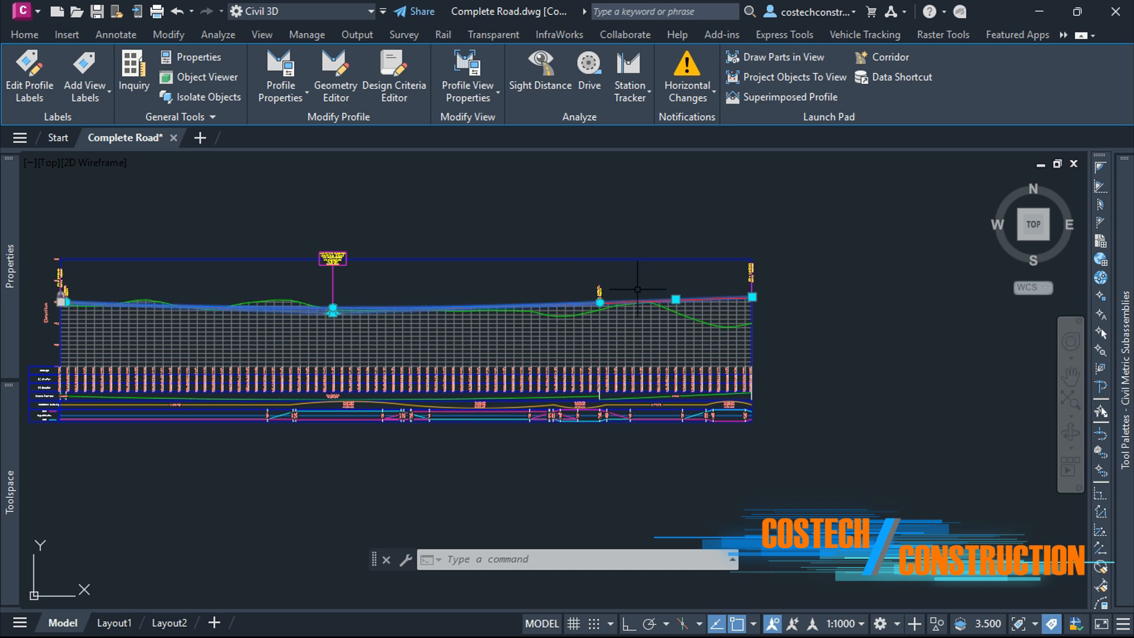
pyautogui.scroll(2, 768, 309)
pyautogui.press('Escape')
pyautogui.scroll(3, 497, 354)
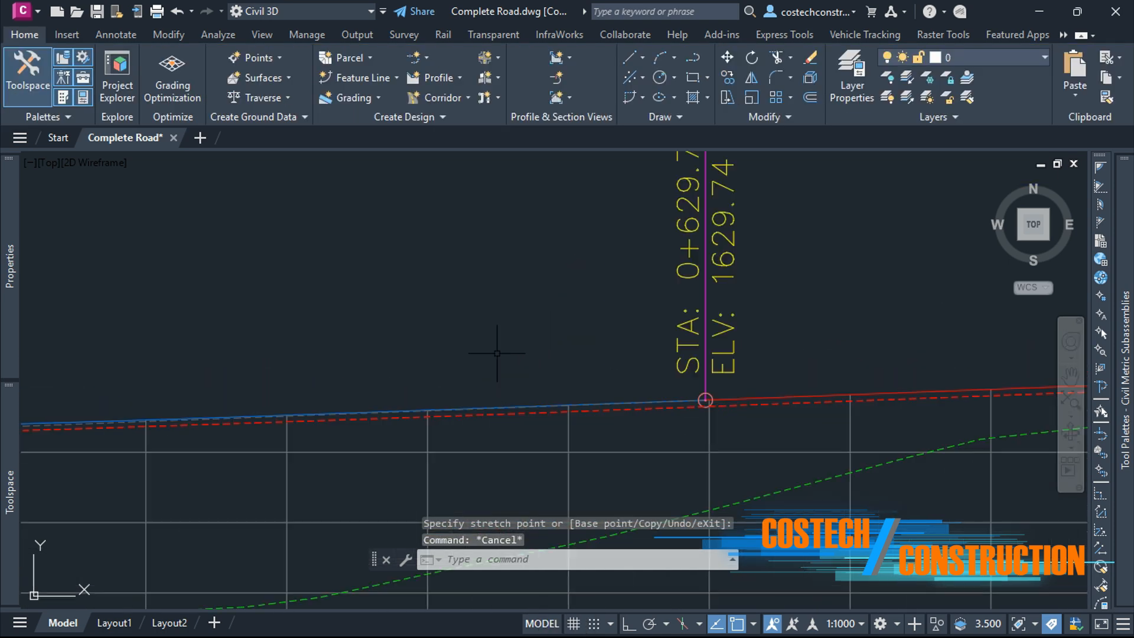
# Step: Select the other layout profile and move its PVI at station 0+629.7 back to about station 0+423.9
pyautogui.click(629, 402)
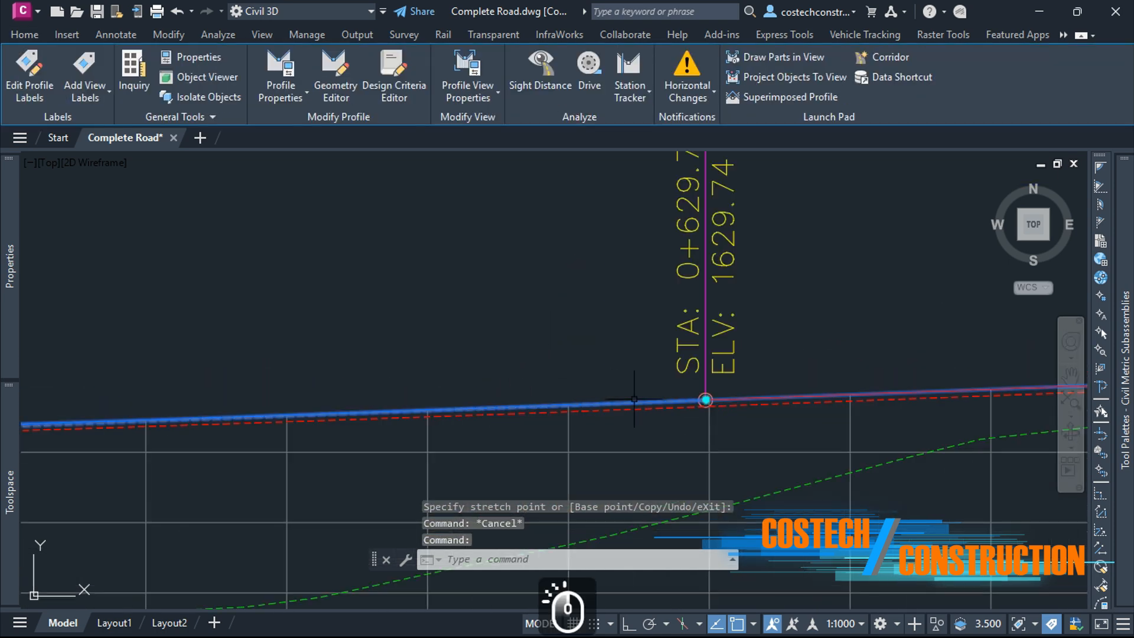
pyautogui.click(705, 400)
pyautogui.scroll(-5, 732, 393)
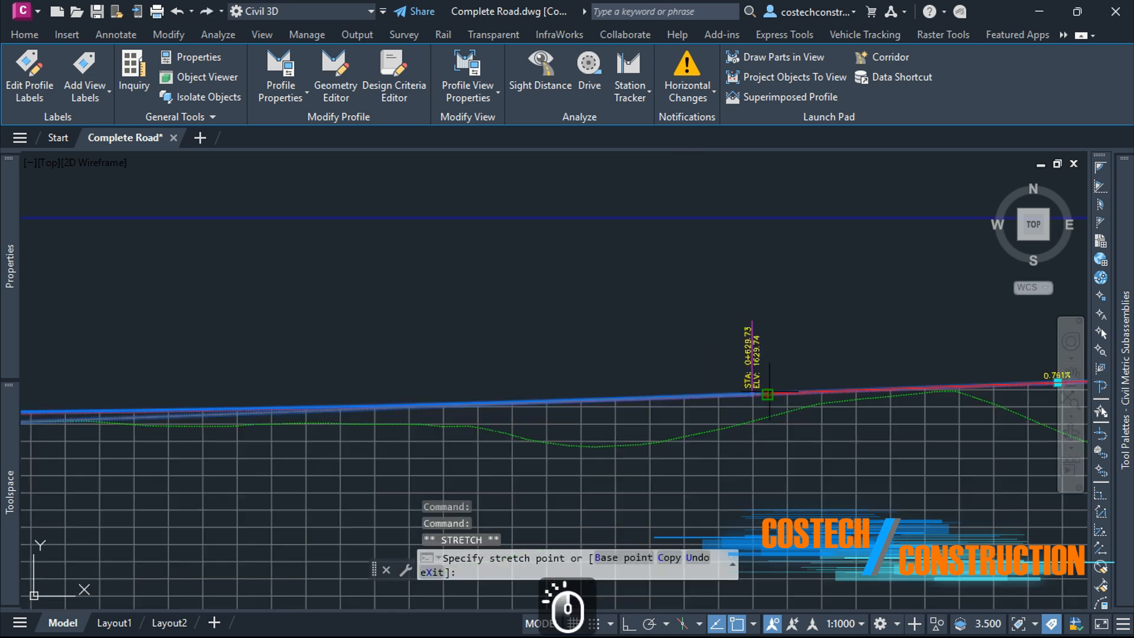
pyautogui.scroll(3, 568, 399)
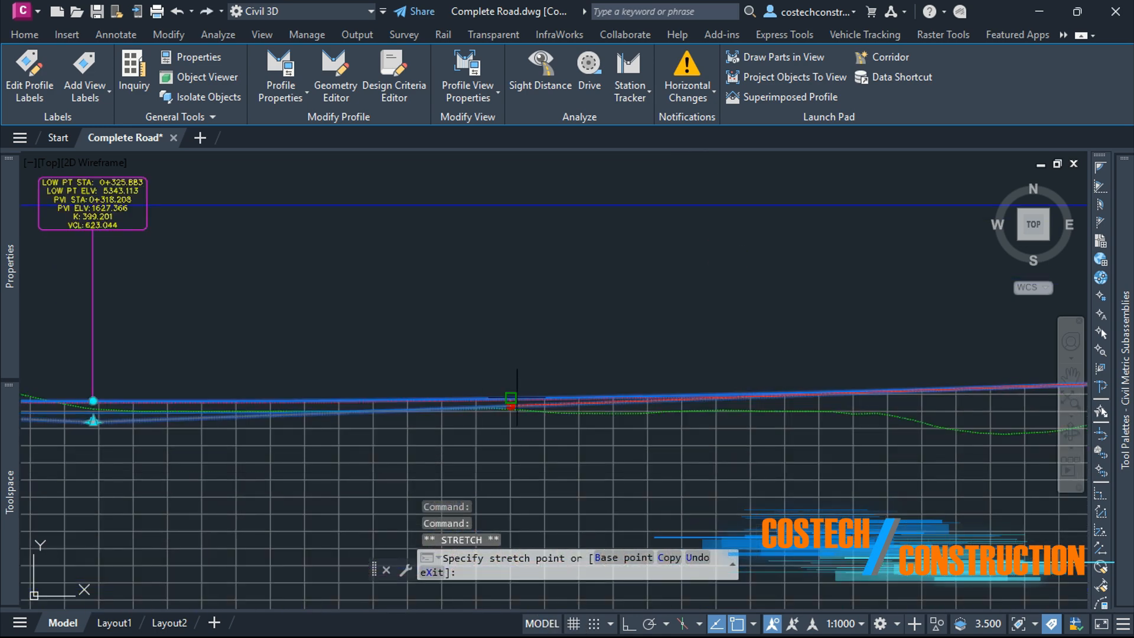
pyautogui.click(456, 401)
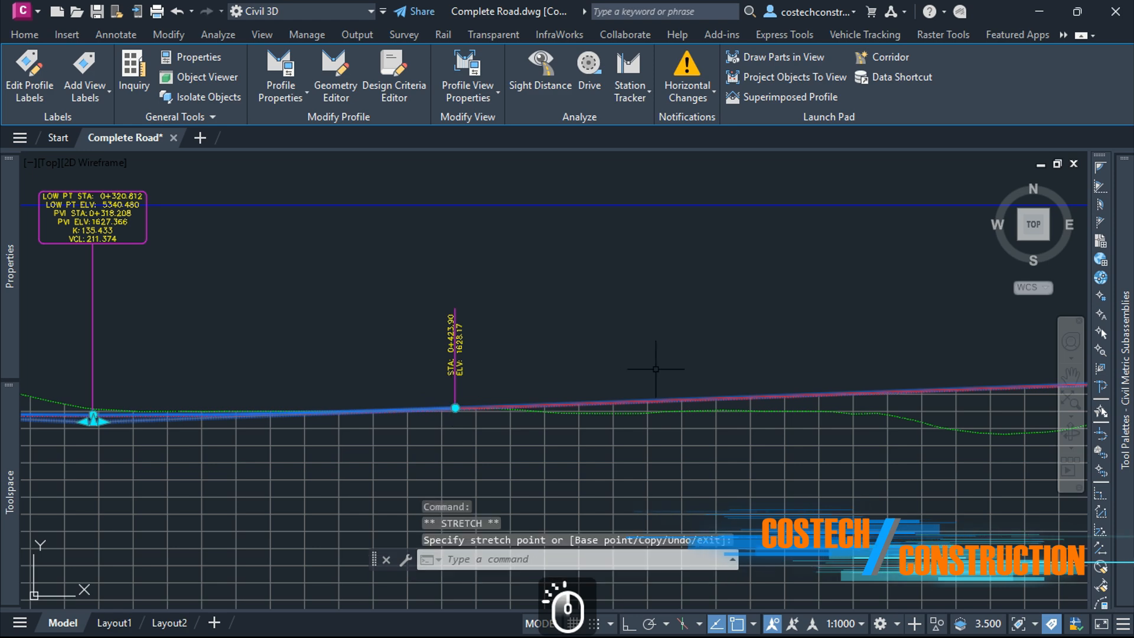
# Step: Shorten the sag vertical curve by moving its end point at station 0+423.90 back to about 0+409.24
pyautogui.scroll(-4, 520, 322)
pyautogui.scroll(4, 461, 329)
pyautogui.scroll(4, 437, 266)
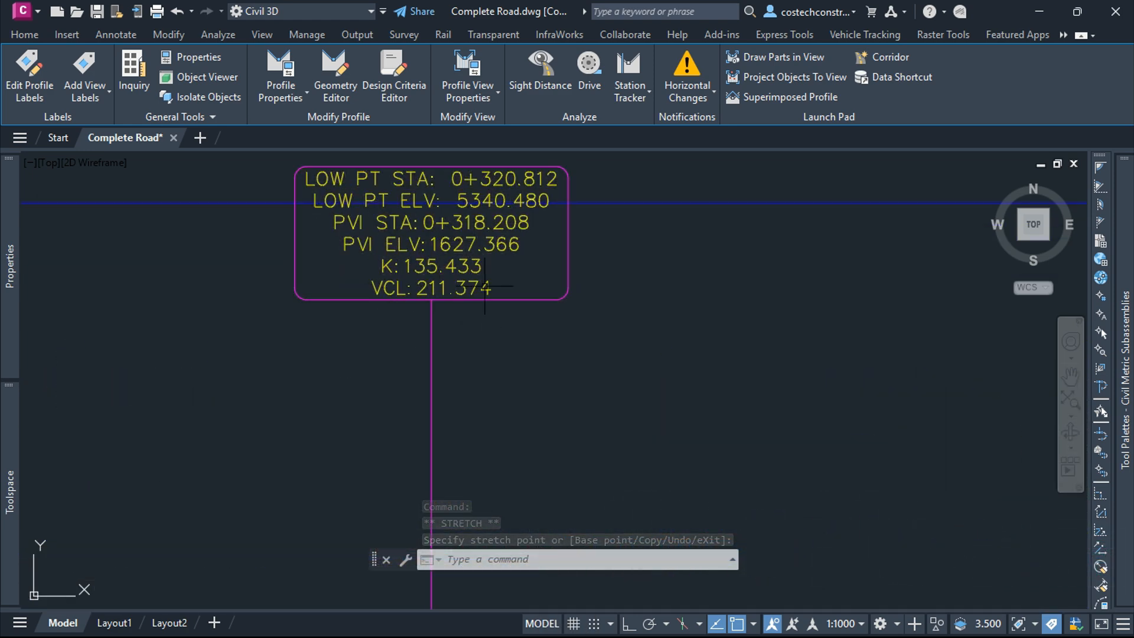
pyautogui.scroll(-4, 417, 248)
pyautogui.scroll(6, 552, 324)
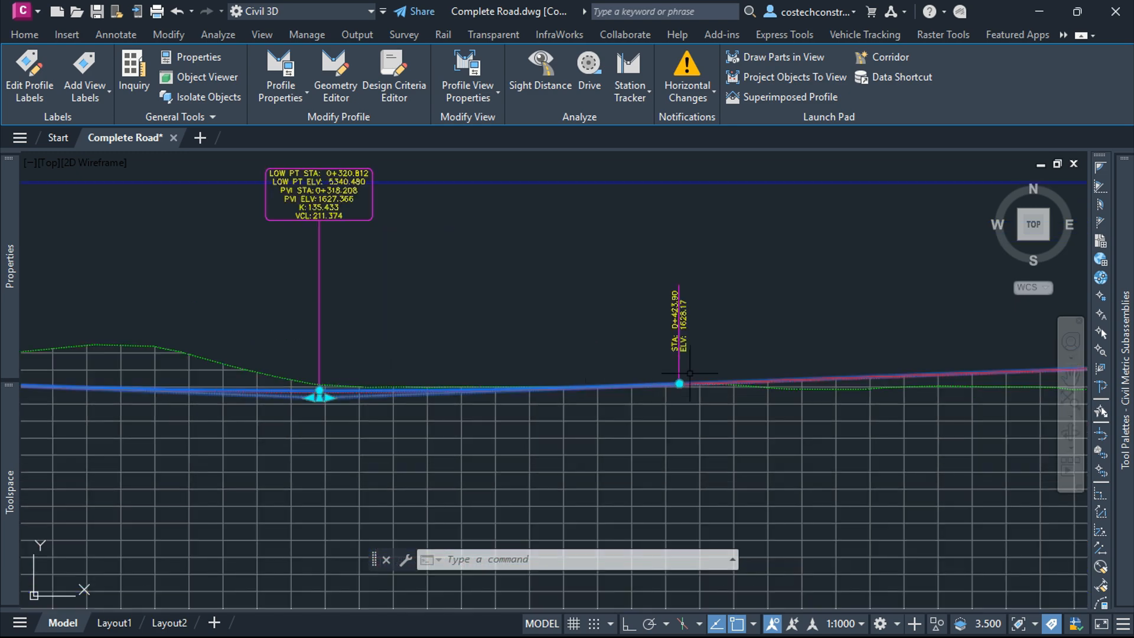
pyautogui.scroll(4, 660, 397)
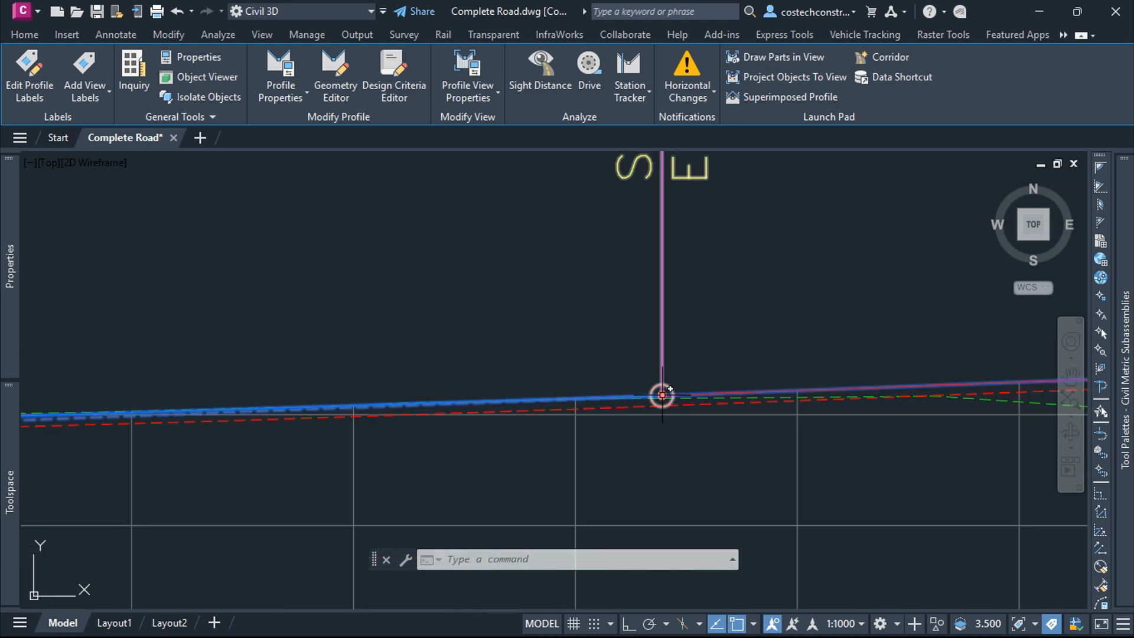
pyautogui.click(663, 395)
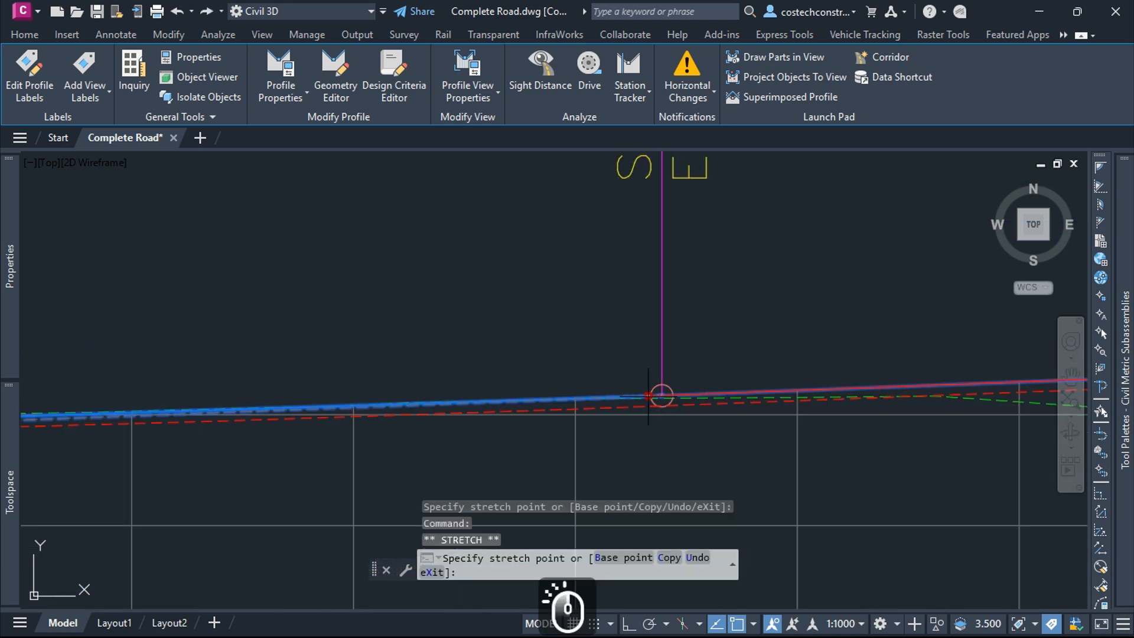
pyautogui.click(330, 406)
# Step: Shorten the sag vertical curve further by moving its end point back to about station 0+380.00
pyautogui.scroll(-5, 669, 378)
pyautogui.scroll(-3, 670, 378)
pyautogui.scroll(5, 439, 258)
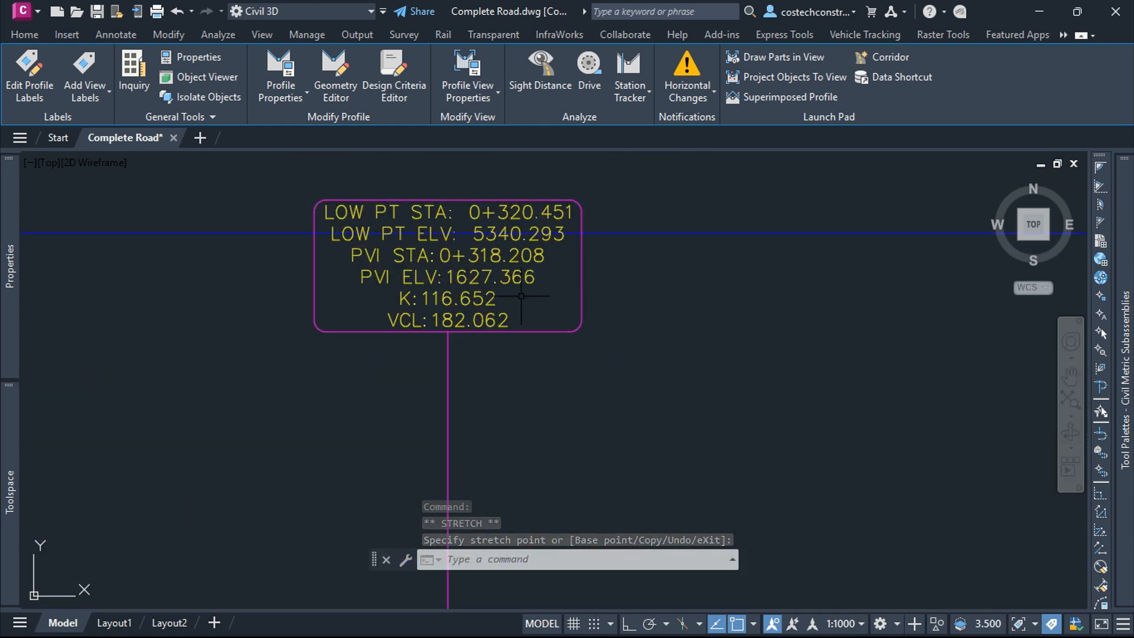
pyautogui.scroll(-5, 508, 306)
pyautogui.scroll(4, 611, 361)
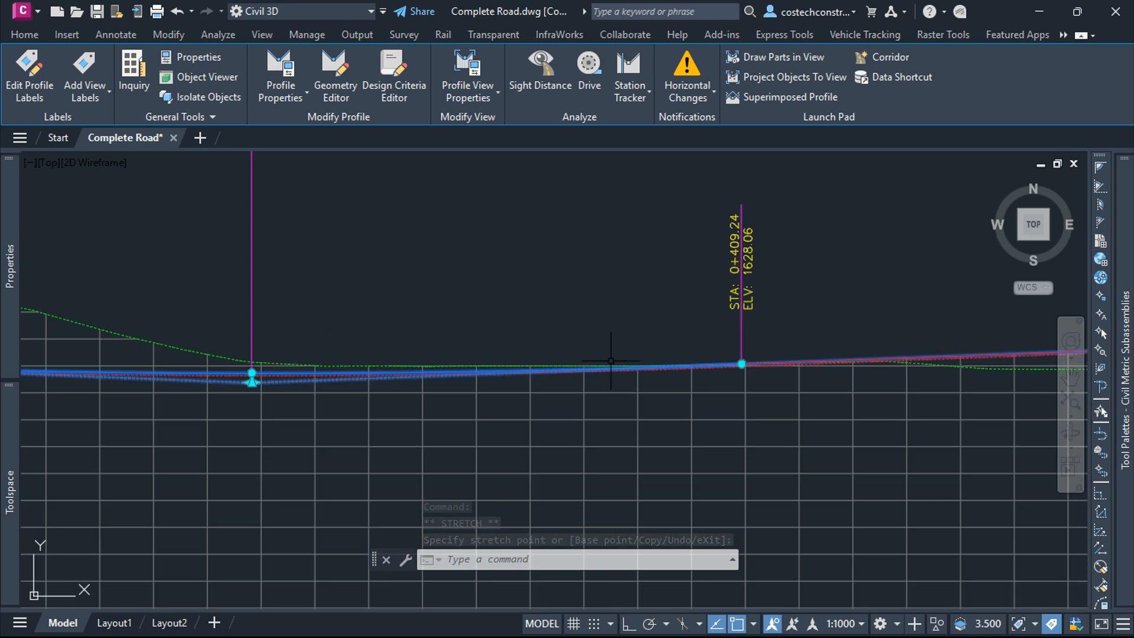
pyautogui.click(742, 364)
pyautogui.click(584, 370)
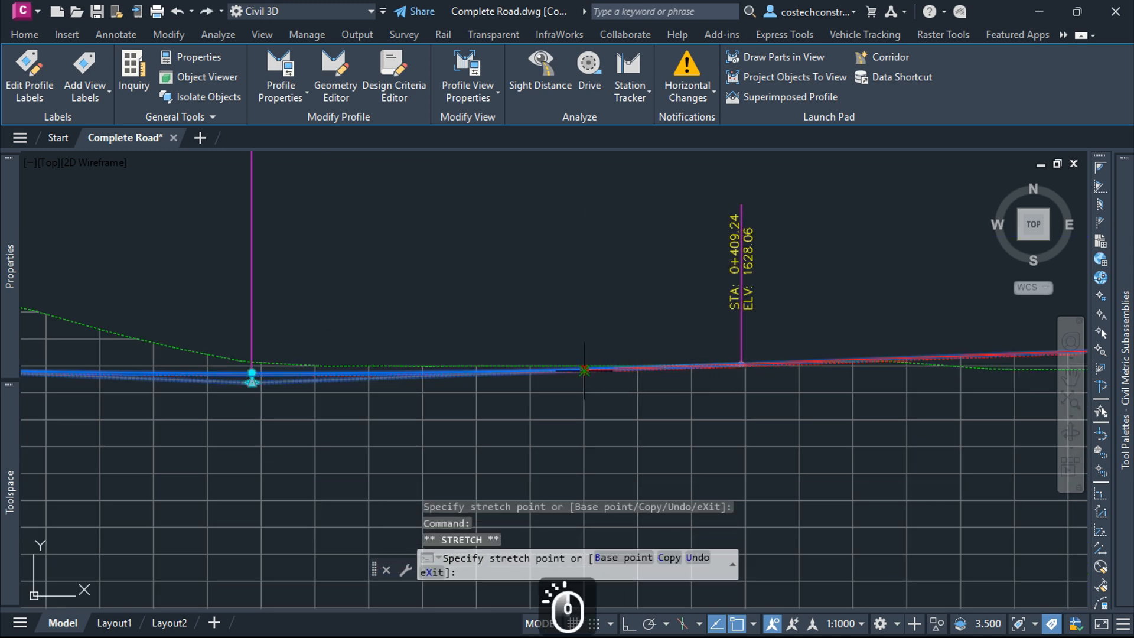
# Step: Move the sag curve's end point from station 0+380.00 back to about 0+371.69
pyautogui.scroll(-4, 584, 372)
pyautogui.scroll(5, 495, 294)
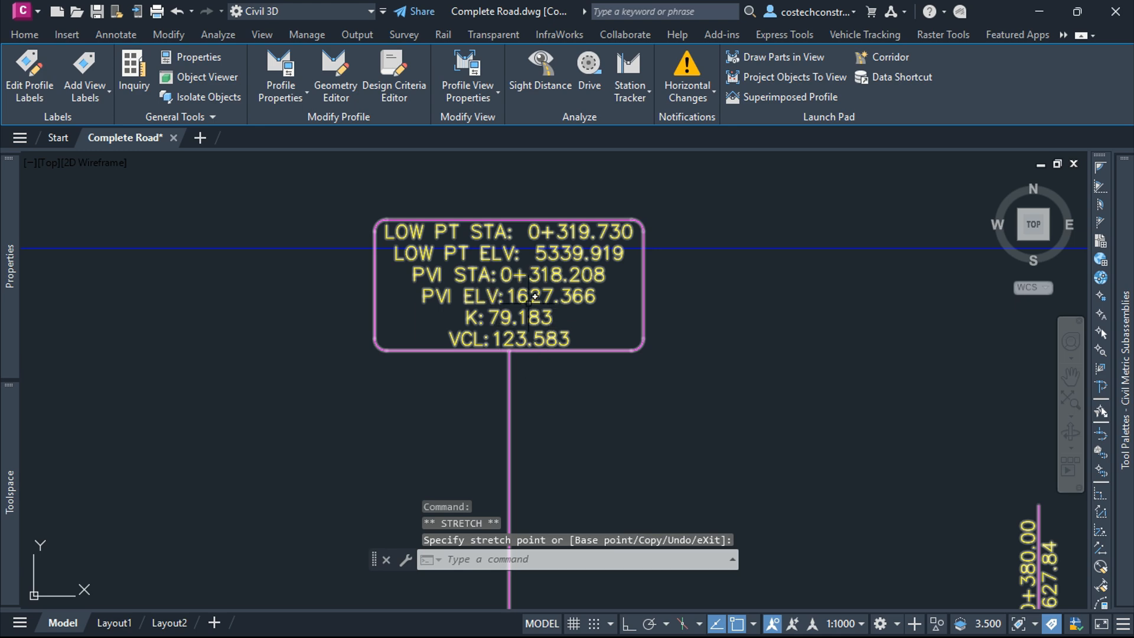
pyautogui.scroll(-4, 535, 297)
pyautogui.scroll(5, 372, 433)
pyautogui.scroll(3, 314, 435)
pyautogui.scroll(-7, 414, 366)
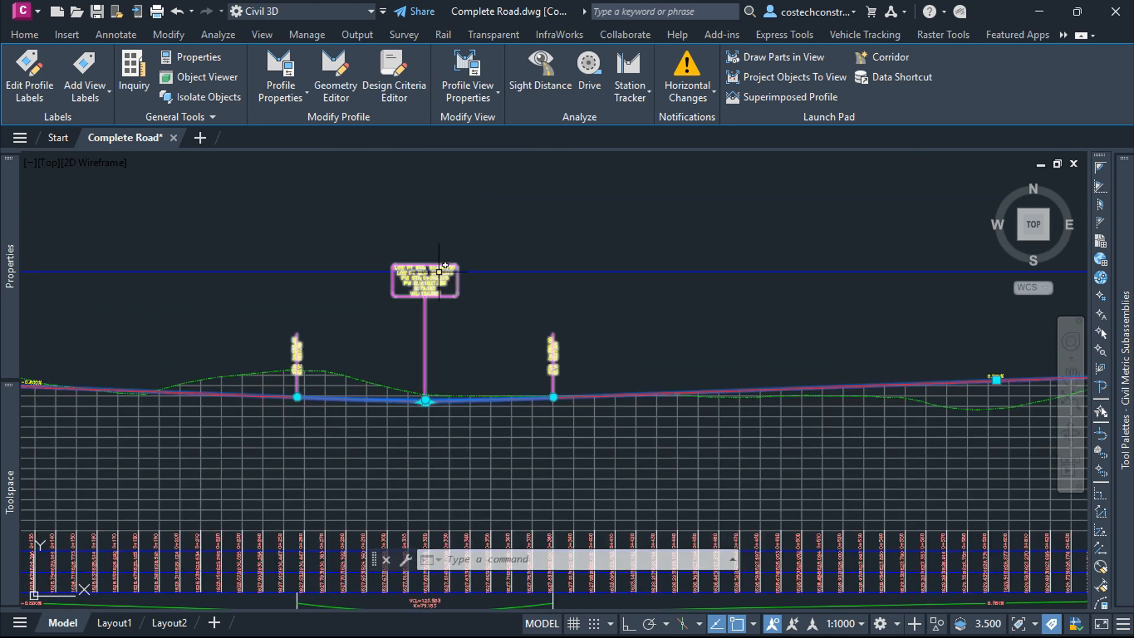
pyautogui.scroll(4, 439, 272)
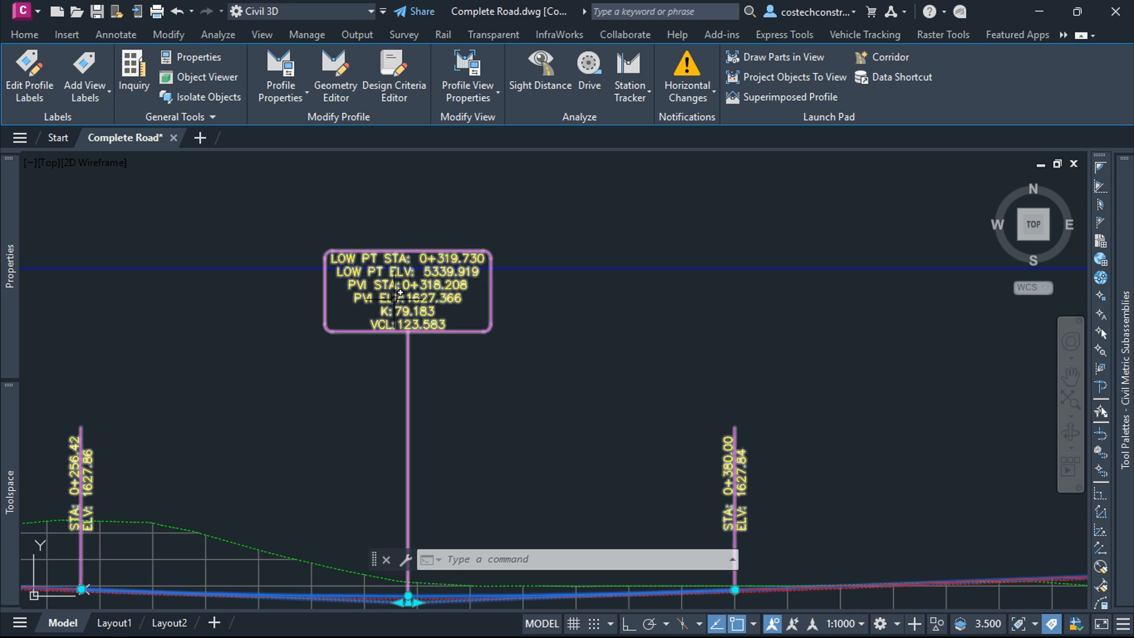
pyautogui.scroll(-2, 450, 385)
pyautogui.scroll(4, 595, 470)
pyautogui.scroll(4, 704, 464)
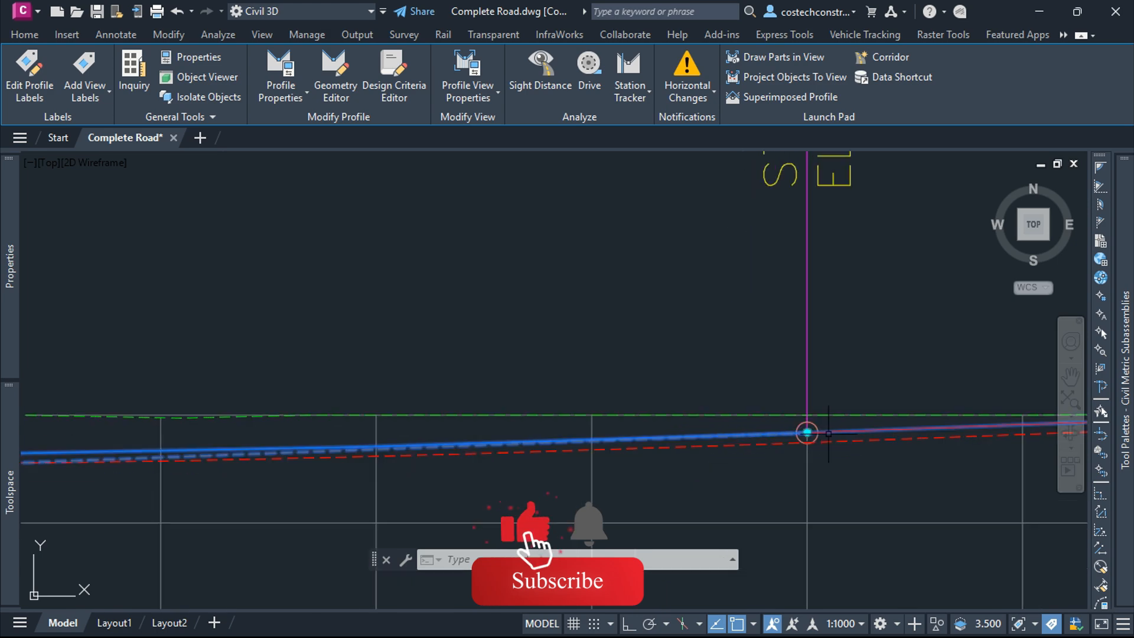
pyautogui.click(807, 432)
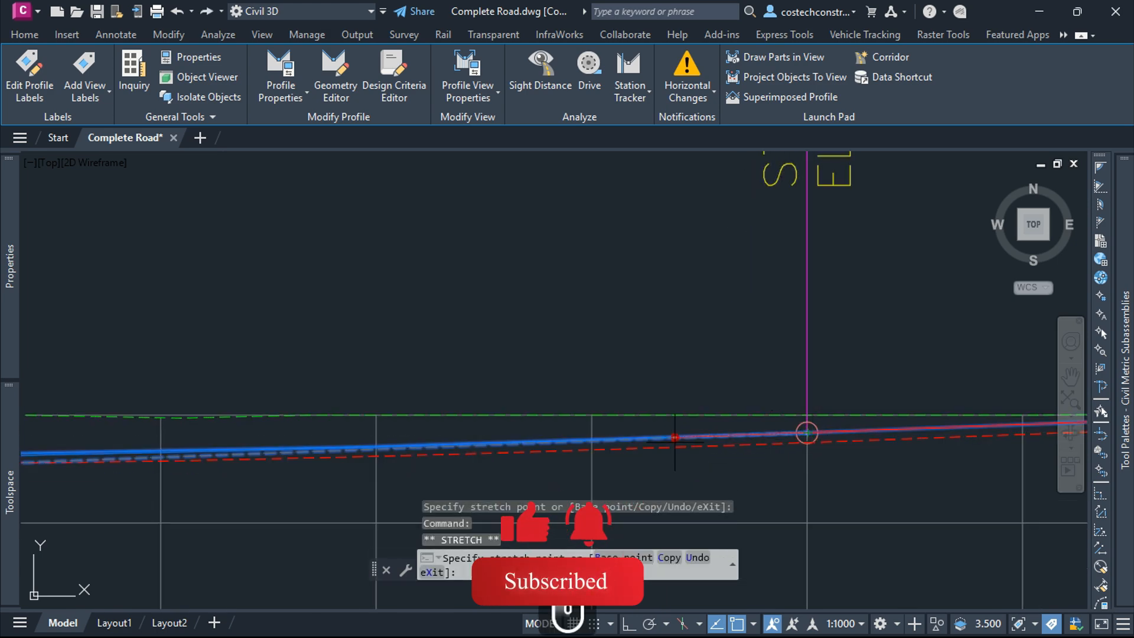
pyautogui.click(627, 439)
# Step: Check the revised sag curve labels along the layout profile, then clear the profile selection
pyautogui.scroll(-3, 762, 424)
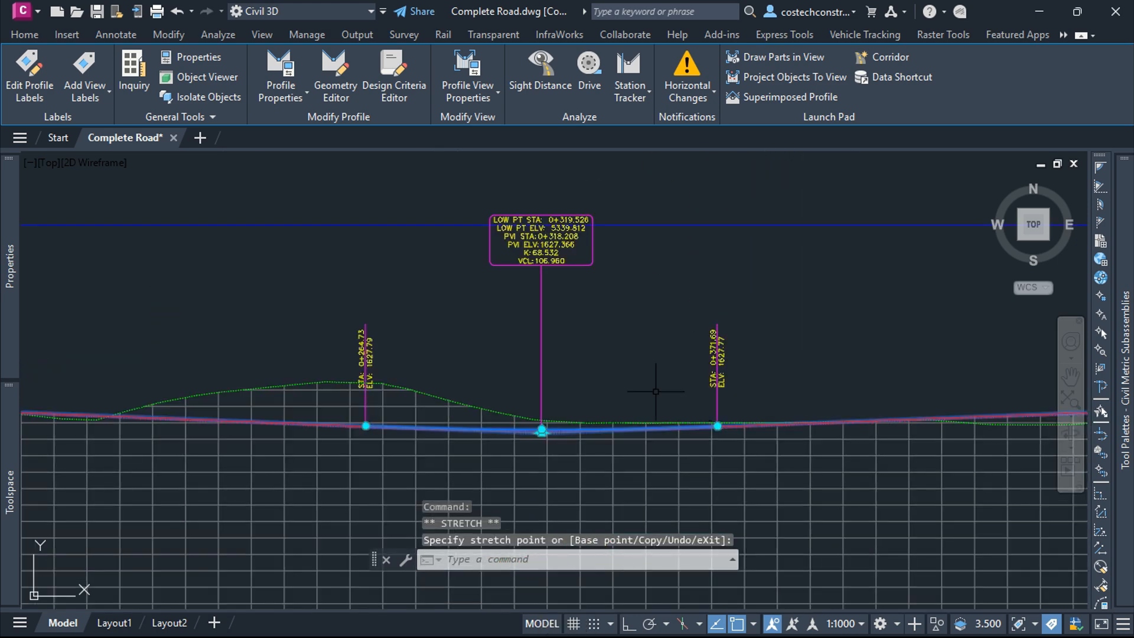
pyautogui.scroll(6, 652, 385)
pyautogui.scroll(-2, 534, 199)
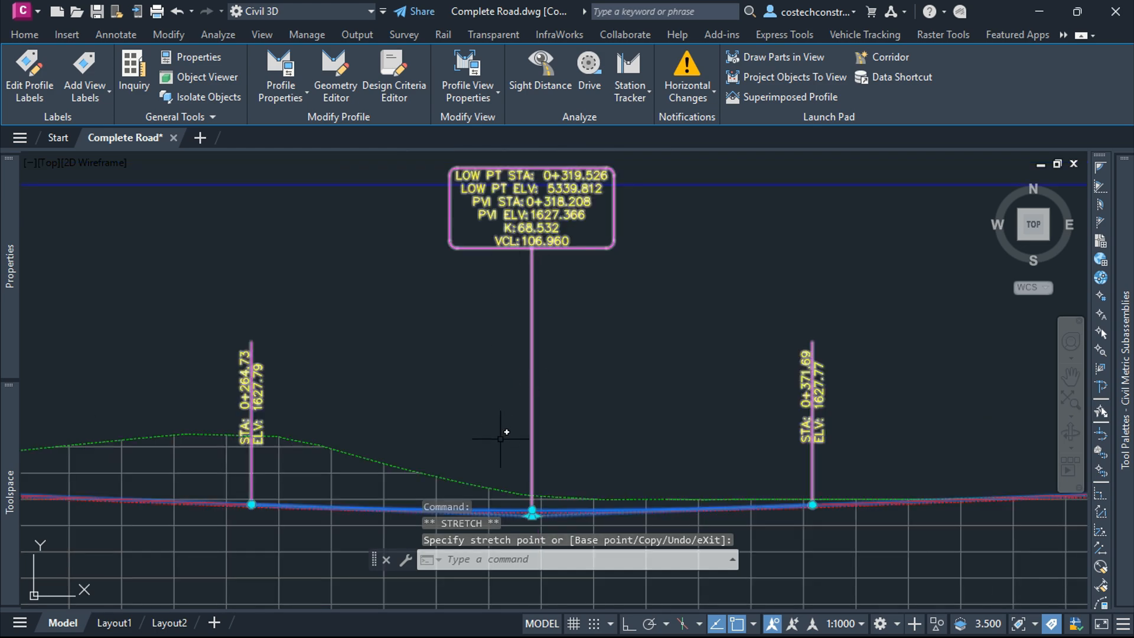
pyautogui.scroll(3, 558, 351)
pyautogui.press('Escape')
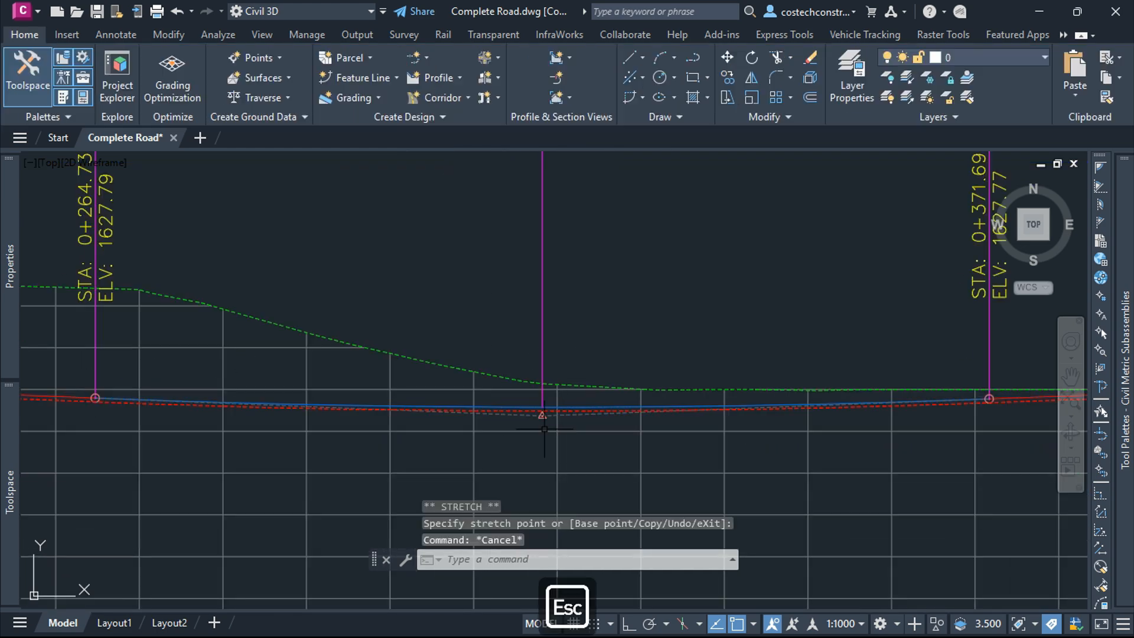
# Step: Review both profile views and the plan alignments of the intersection across the drawing
pyautogui.scroll(3, 523, 378)
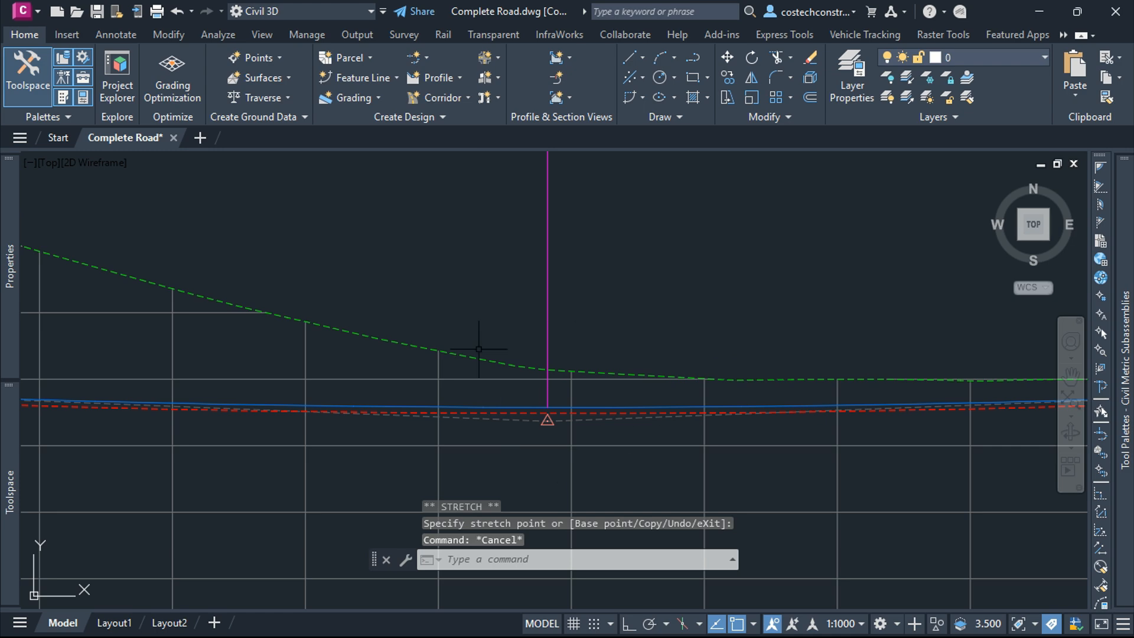
pyautogui.scroll(-4, 501, 329)
pyautogui.scroll(-2, 432, 431)
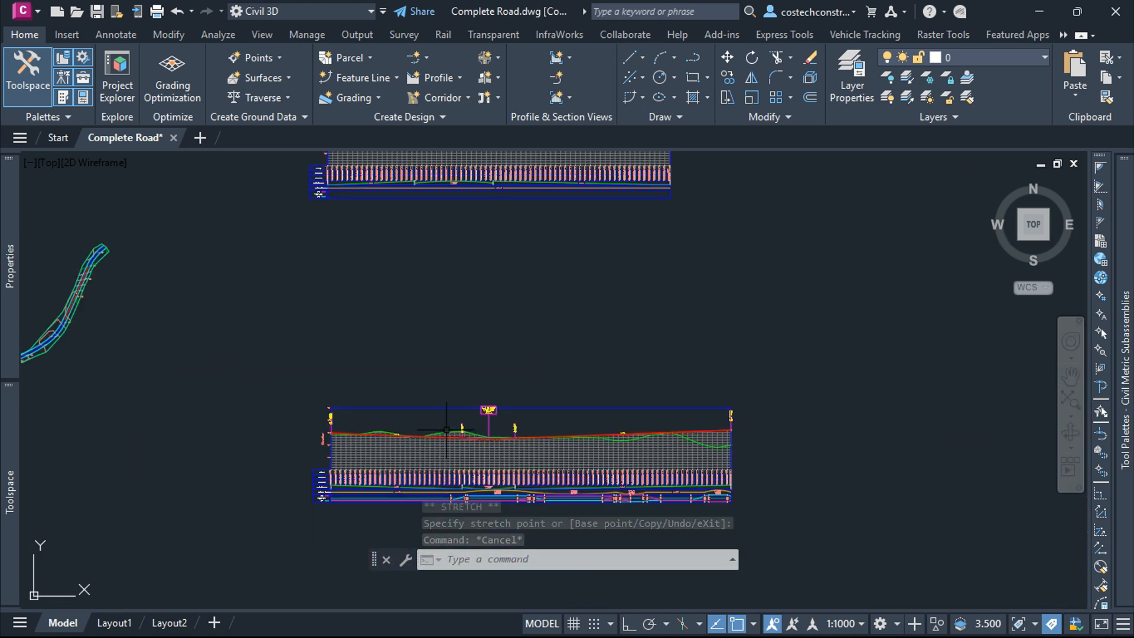
pyautogui.scroll(2, 361, 442)
pyautogui.scroll(1, 234, 473)
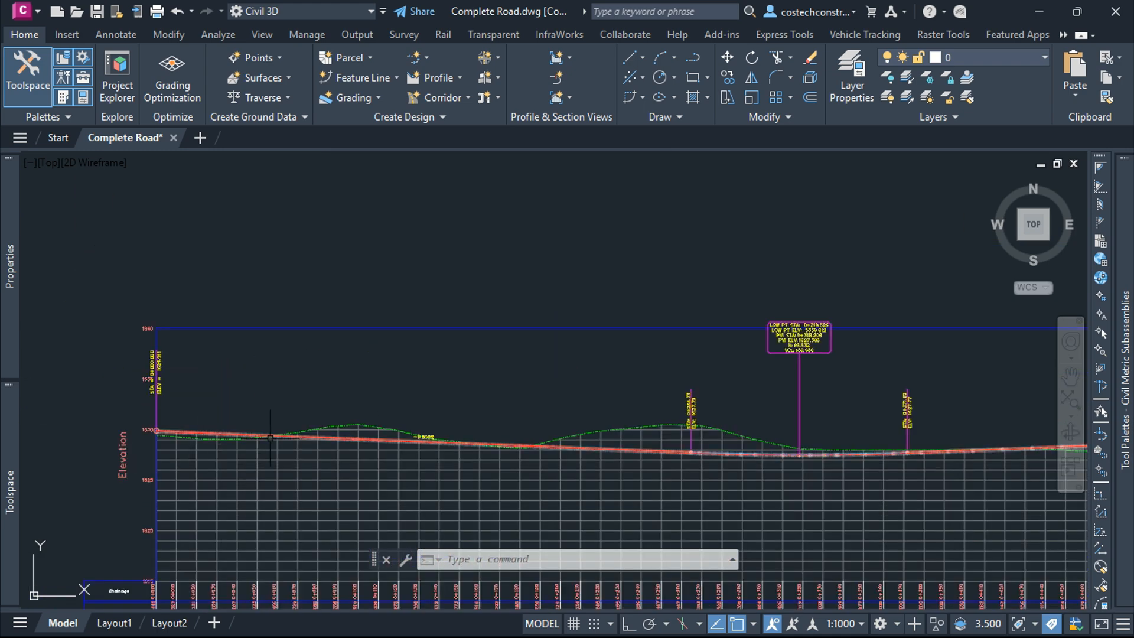
pyautogui.scroll(-3, 222, 409)
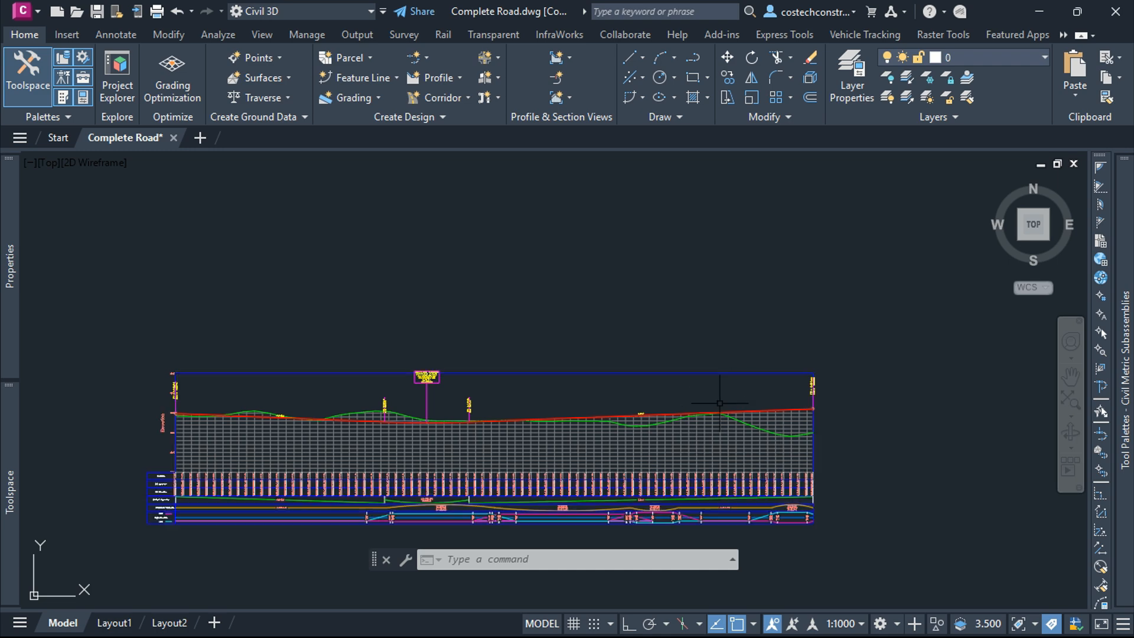
pyautogui.scroll(-4, 678, 443)
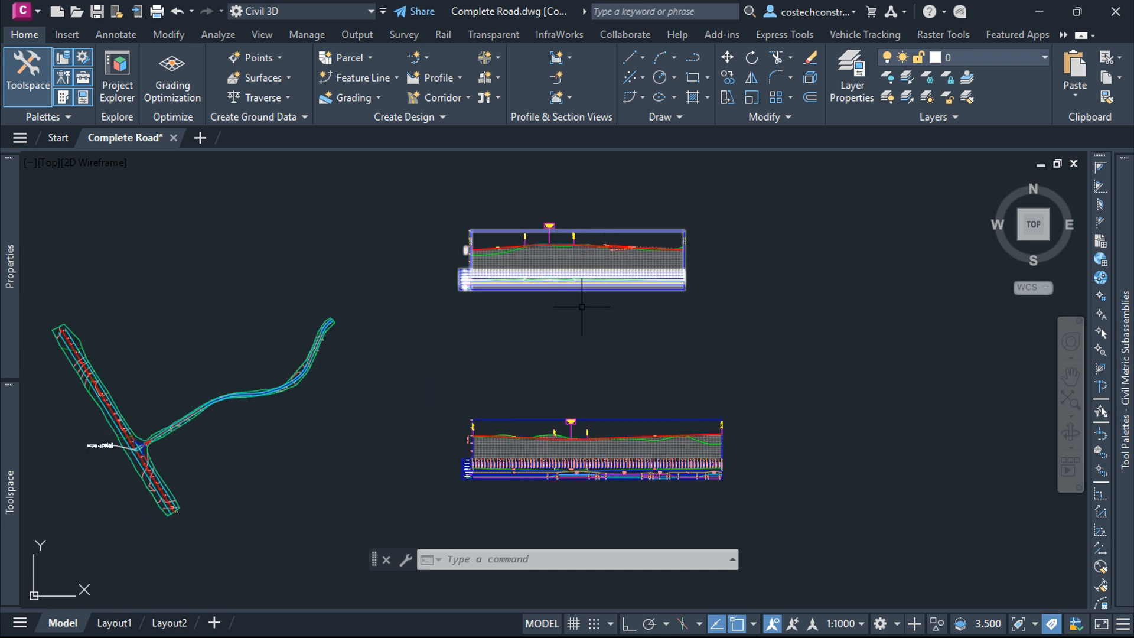
pyautogui.moveTo(587, 336); pyautogui.dragTo(781, 361, button='middle')
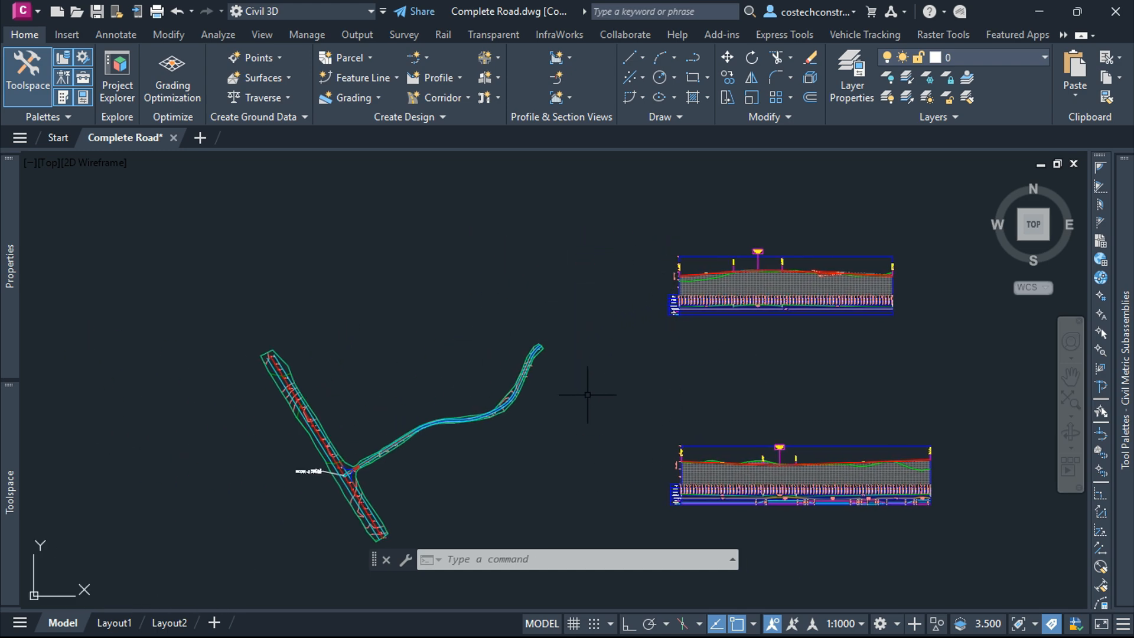
pyautogui.scroll(-10, 745, 337)
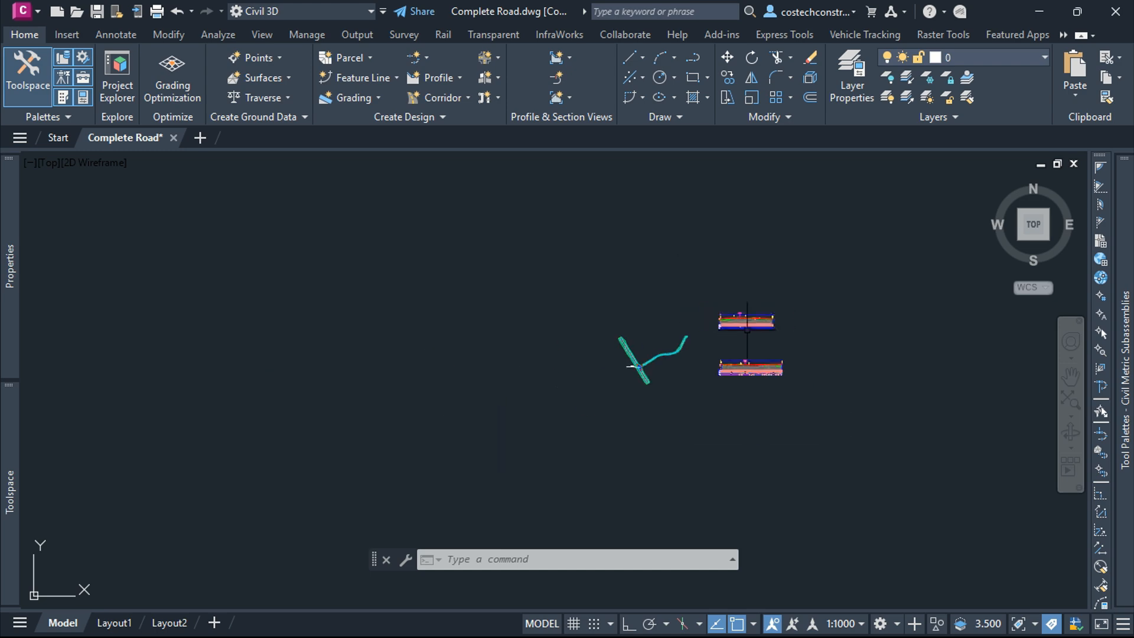
pyautogui.scroll(8, 392, 387)
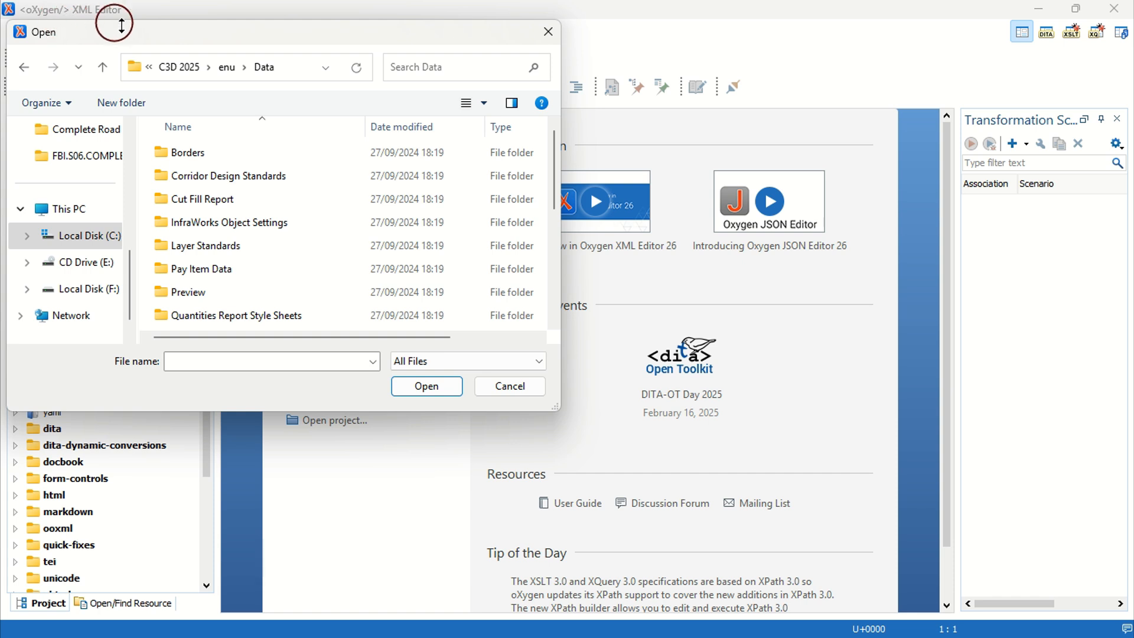
# Step: Switch to Oxygen XML Editor and open _Autodesk Civil 3D Metric (2011) Roadway Design Standards from Corridor Design Standards, Metric
pyautogui.scroll(-5, 371, 235)
pyautogui.scroll(5, 325, 218)
pyautogui.click(257, 176)
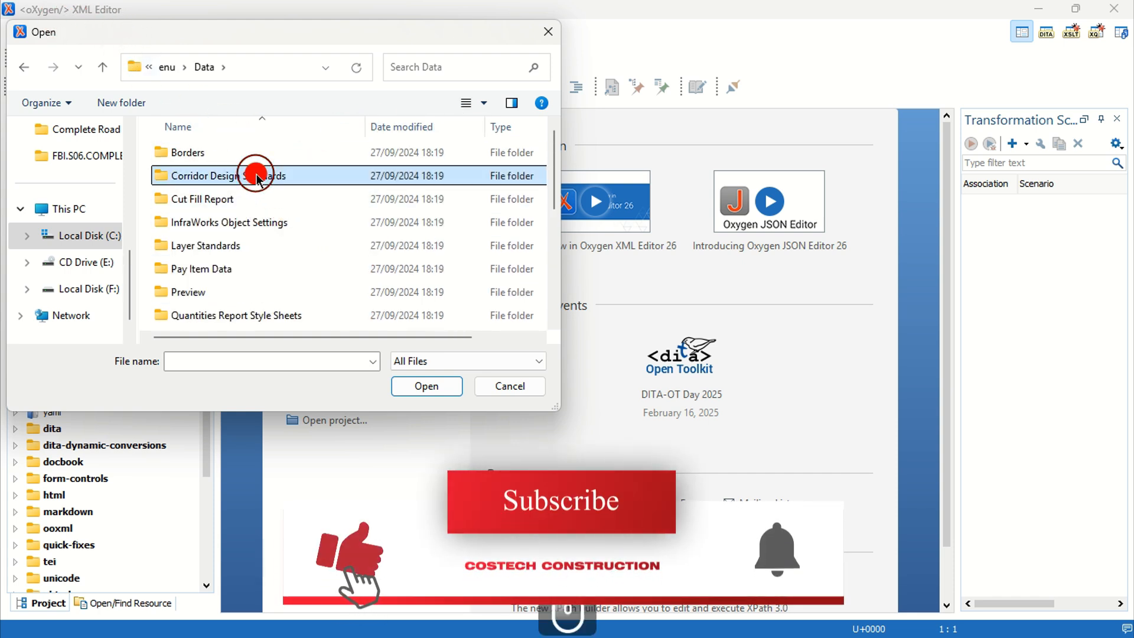
pyautogui.doubleClick(257, 176)
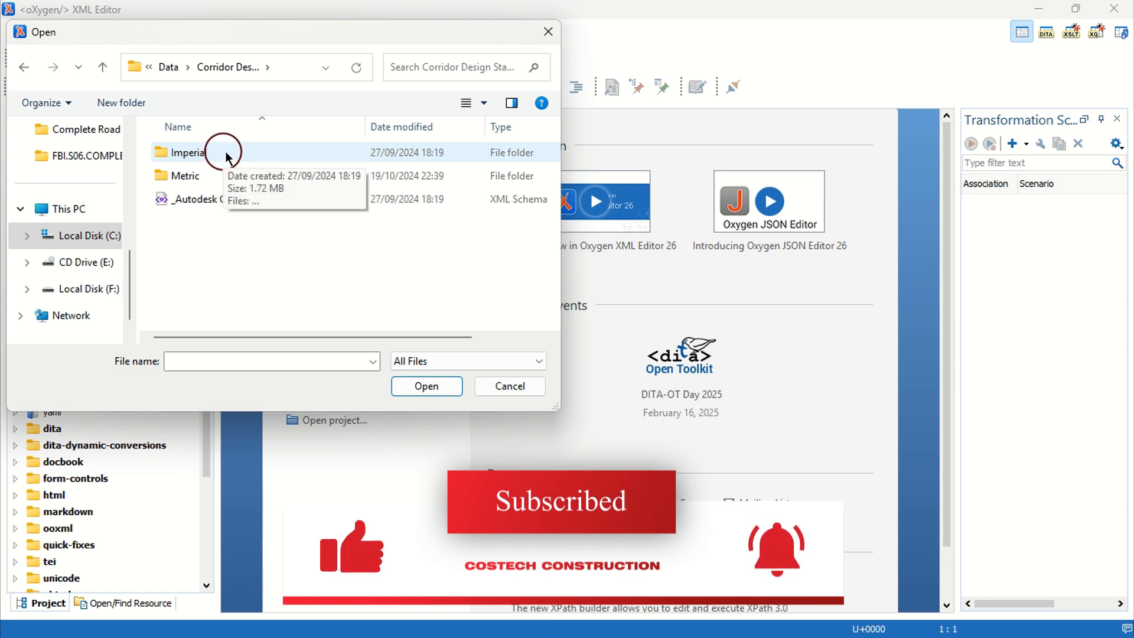
pyautogui.doubleClick(192, 176)
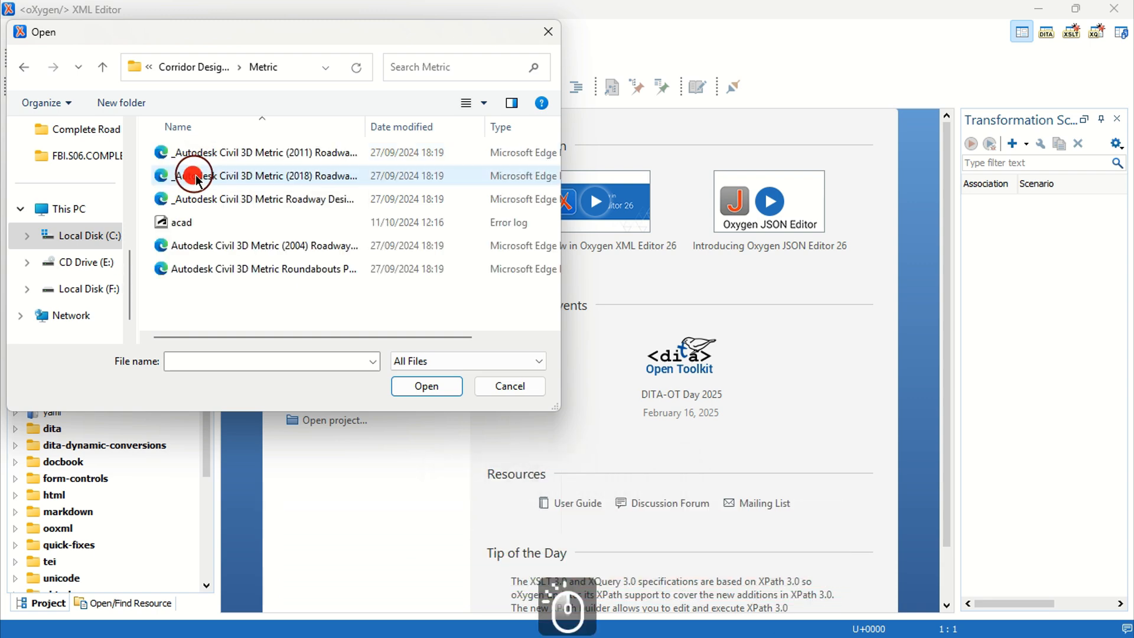
pyautogui.click(303, 155)
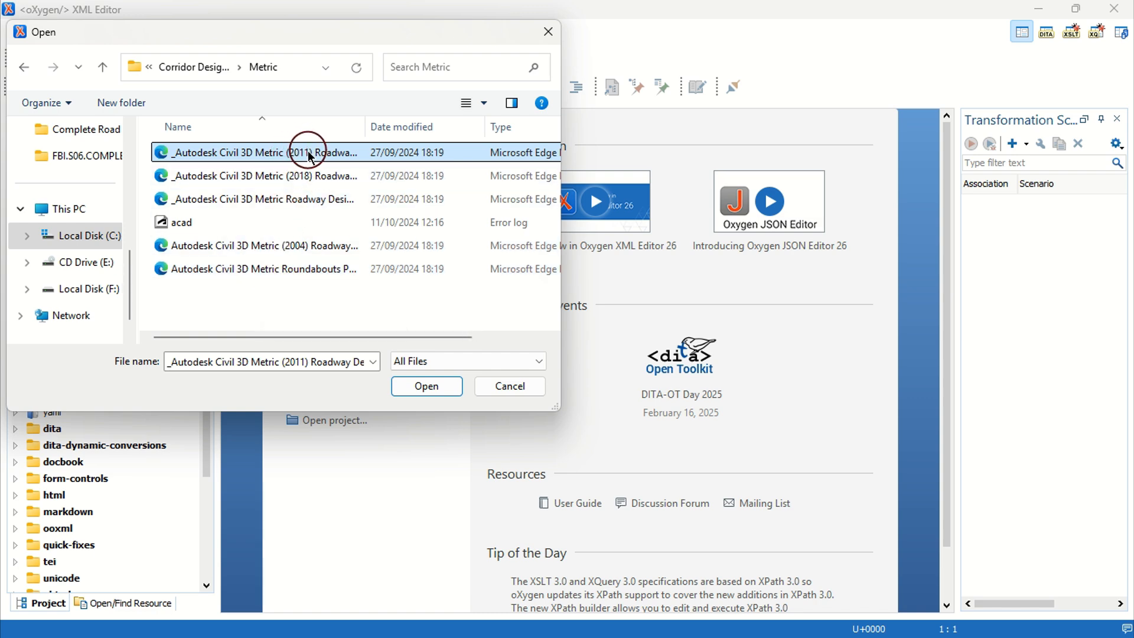
pyautogui.click(413, 385)
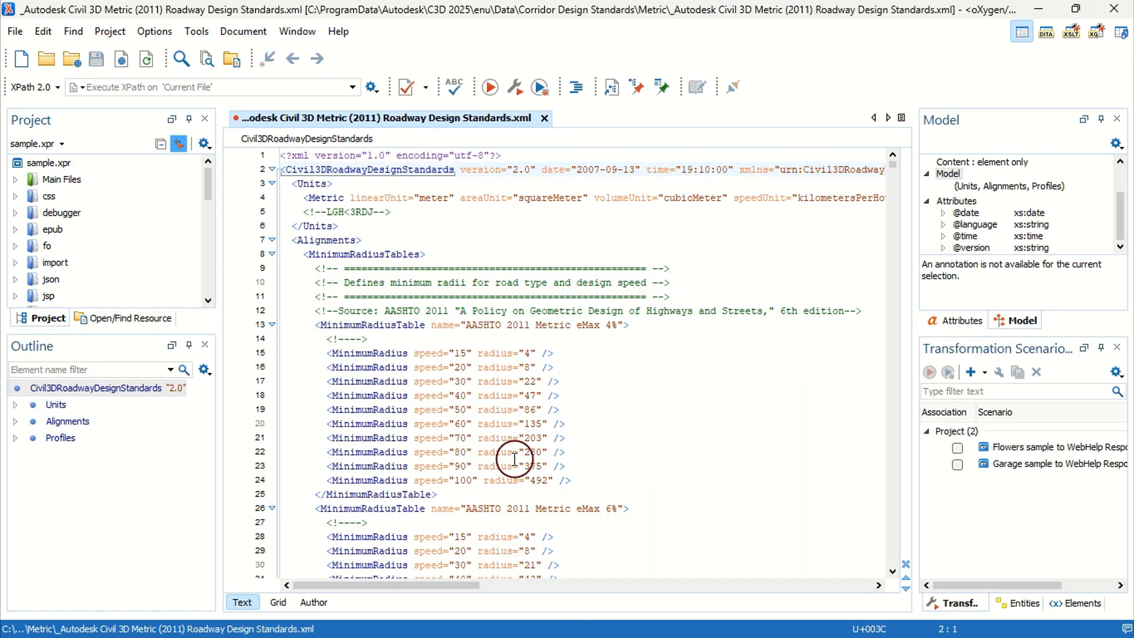
# Step: Show the standards file as a grid and expand the Alignments minimum radius tables to examine them
pyautogui.click(279, 603)
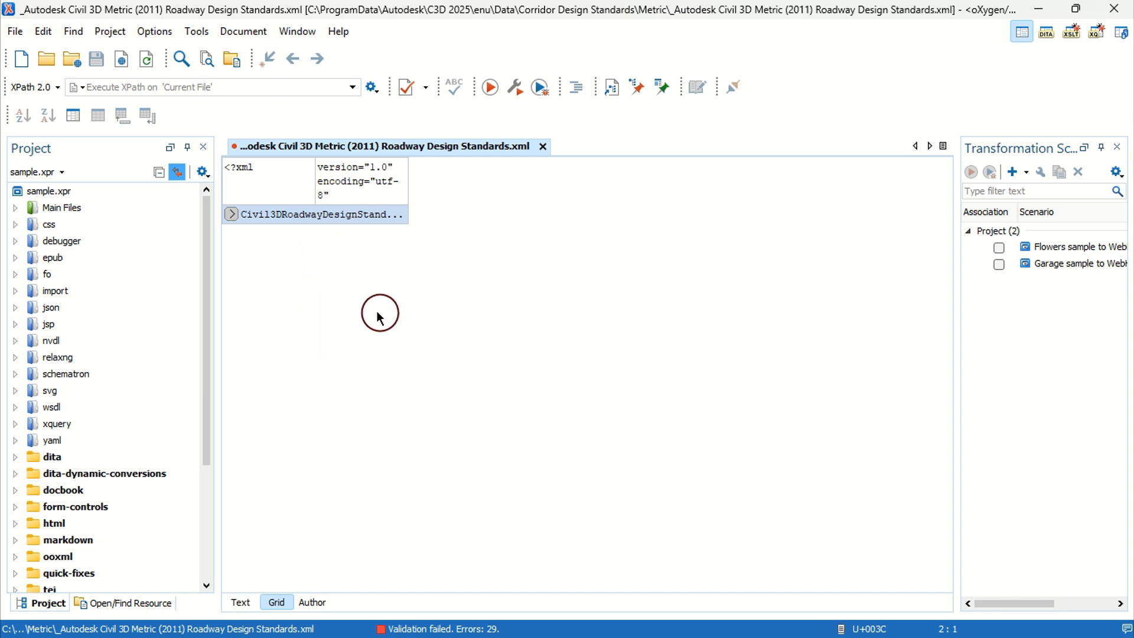
pyautogui.click(231, 215)
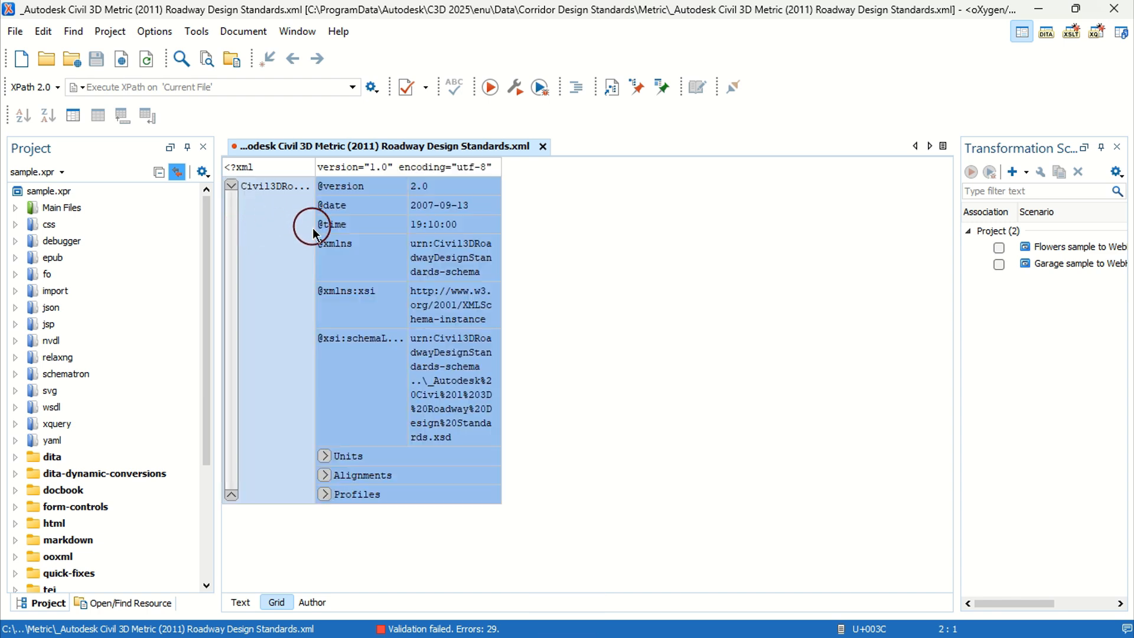
pyautogui.click(325, 456)
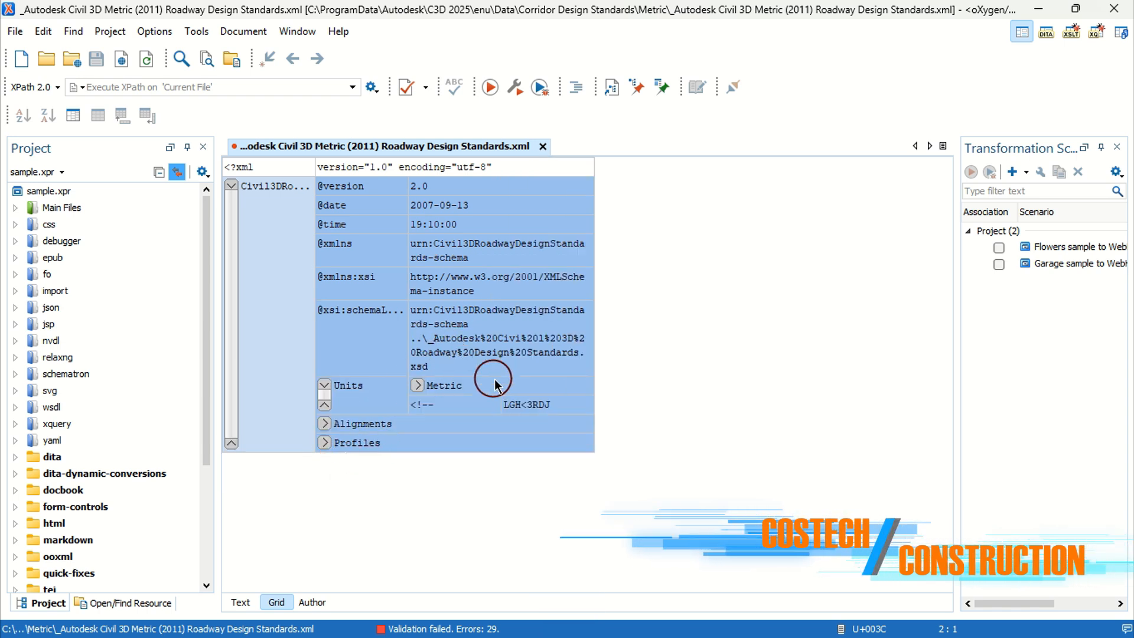
pyautogui.click(324, 385)
pyautogui.click(325, 475)
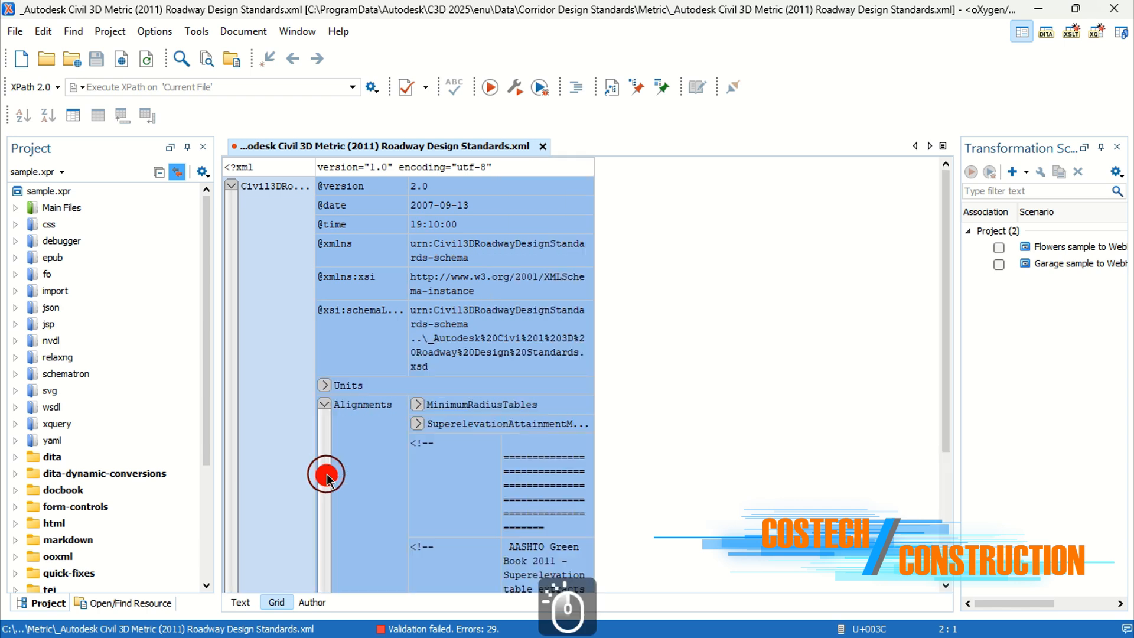
pyautogui.scroll(-1, 456, 330)
pyautogui.scroll(-5, 461, 328)
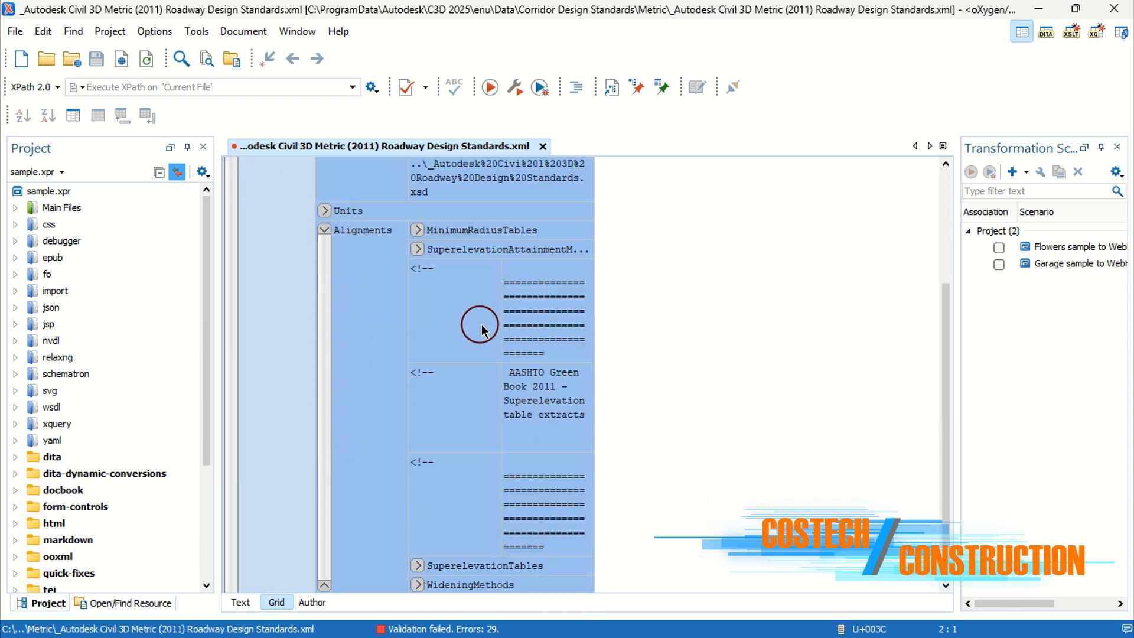
pyautogui.click(417, 230)
pyautogui.scroll(-5, 532, 296)
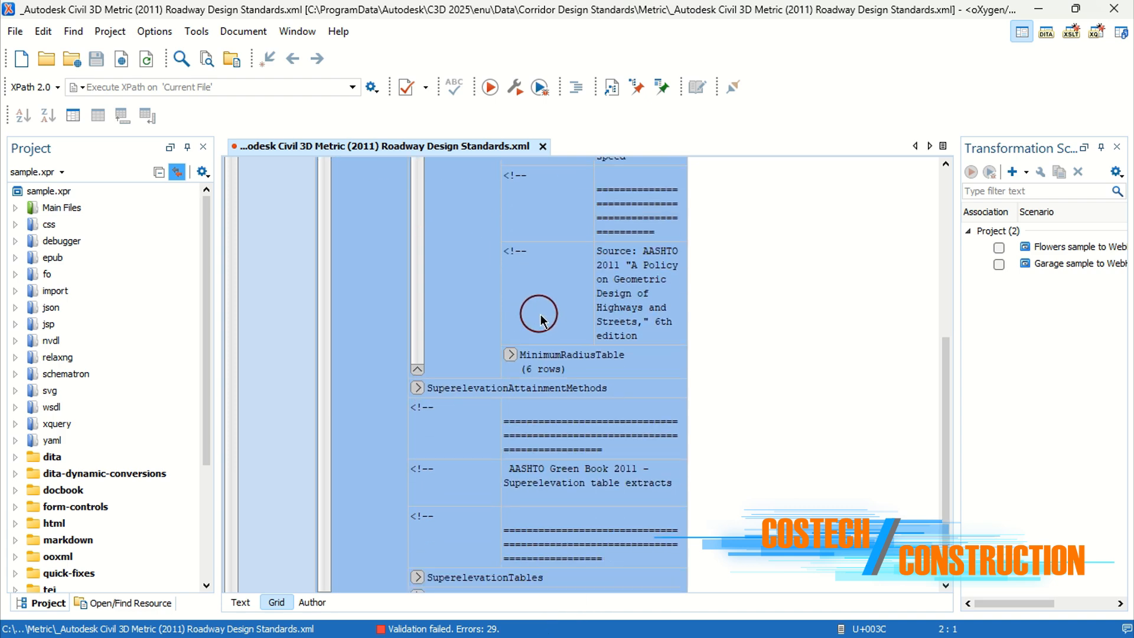
pyautogui.click(510, 355)
pyautogui.scroll(-5, 526, 354)
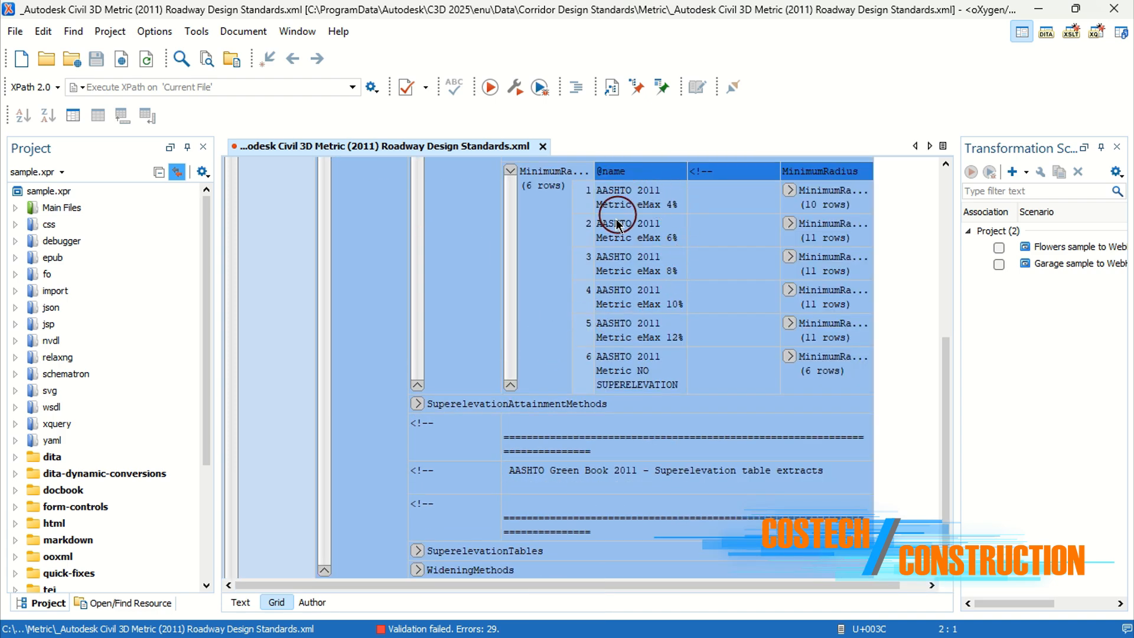
# Step: Expand the eMax 4% minimum radius table and examine its design speed and radius values
pyautogui.click(789, 190)
pyautogui.scroll(-3, 787, 186)
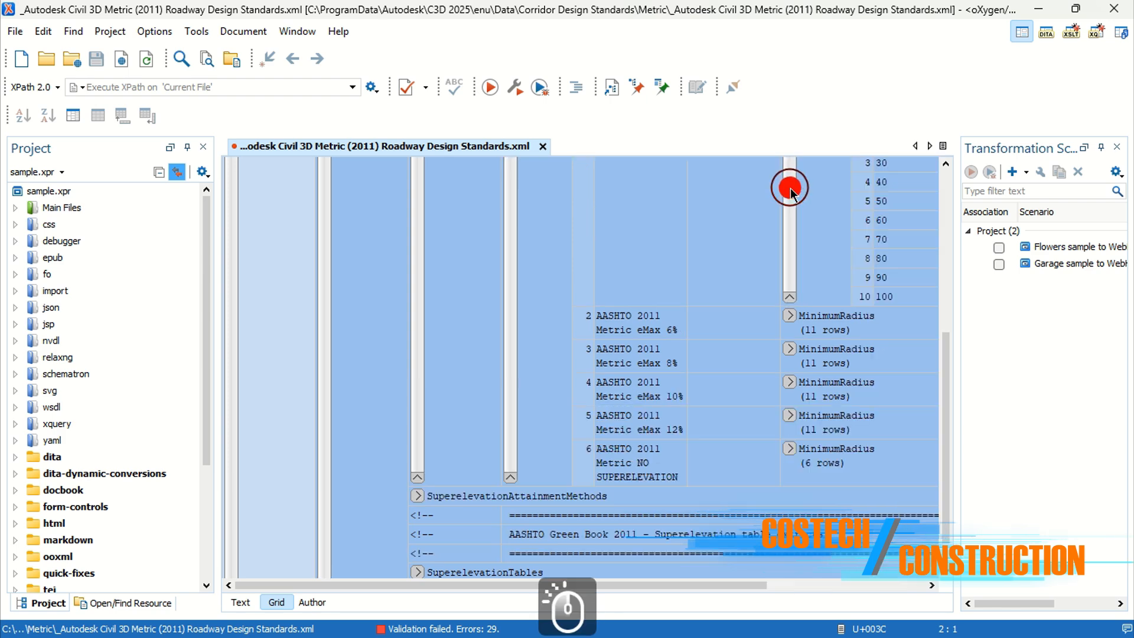
pyautogui.scroll(3, 737, 290)
pyautogui.scroll(1, 737, 289)
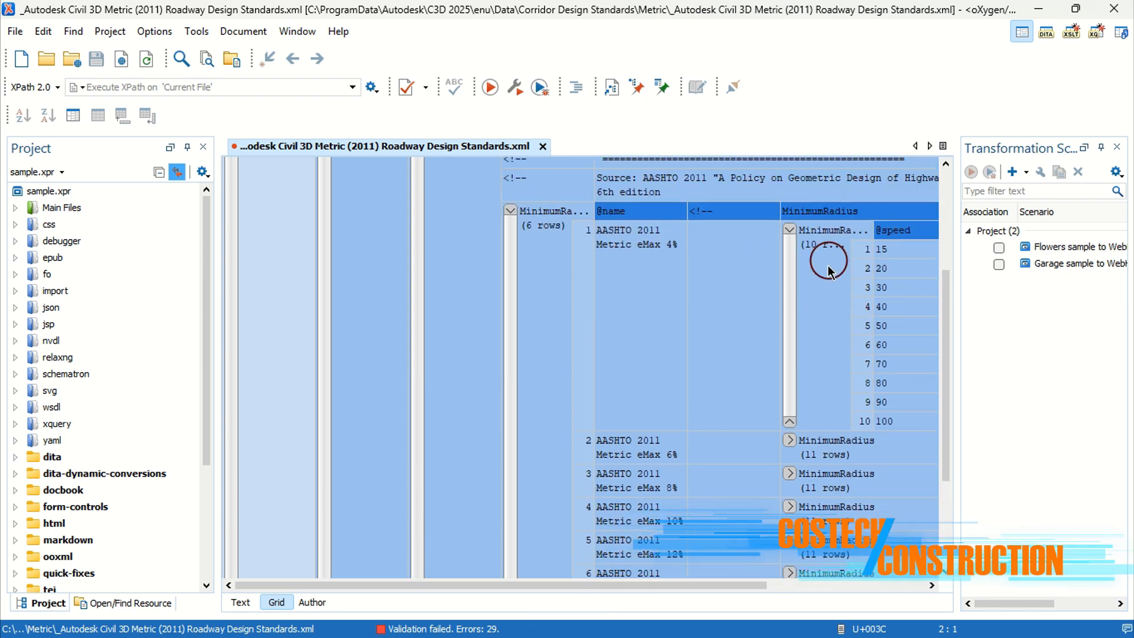
pyautogui.moveTo(735, 586); pyautogui.dragTo(874, 532)
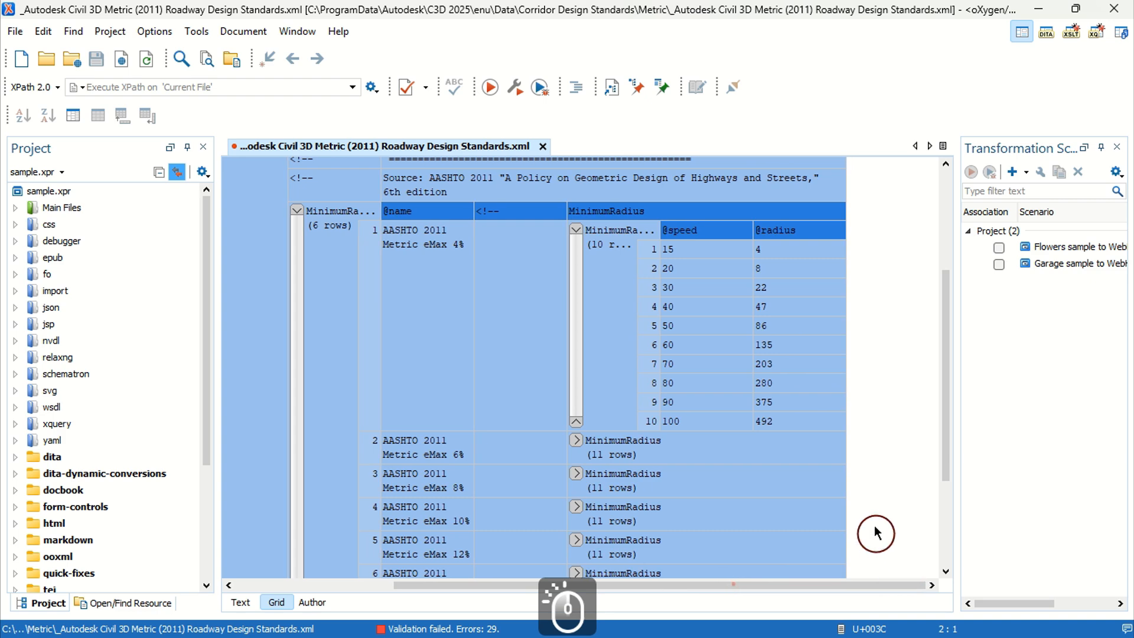
pyautogui.click(793, 272)
pyautogui.click(783, 293)
pyautogui.click(784, 320)
pyautogui.click(784, 343)
pyautogui.click(783, 383)
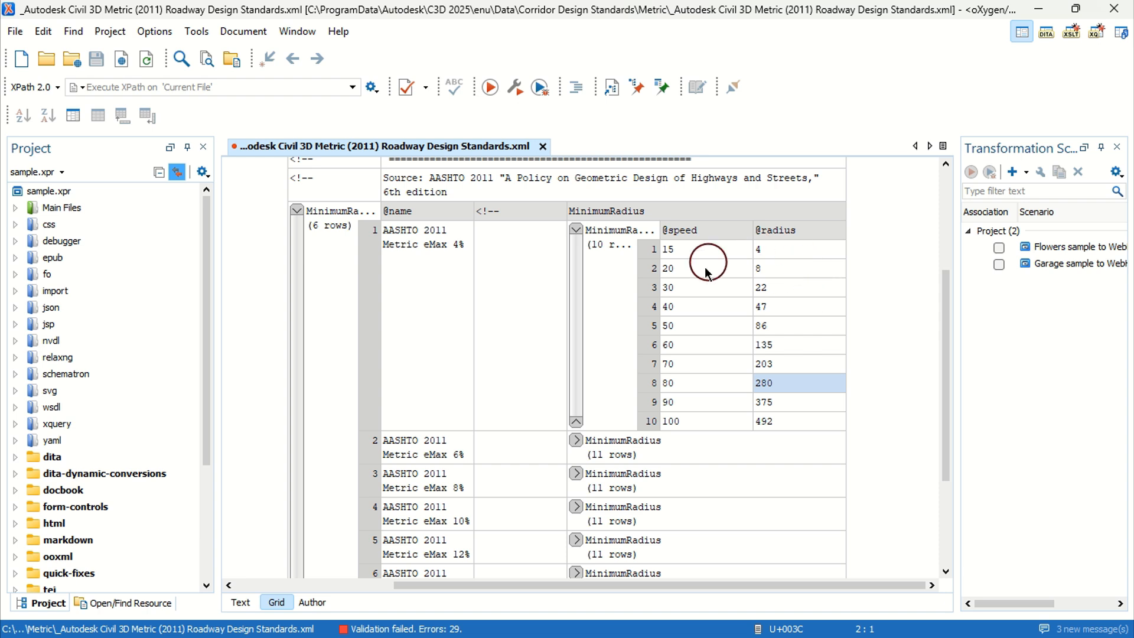
# Step: Try changing the 50 km/h minimum radius in the eMax 4% table to 80, then restore it to 86
pyautogui.click(792, 325)
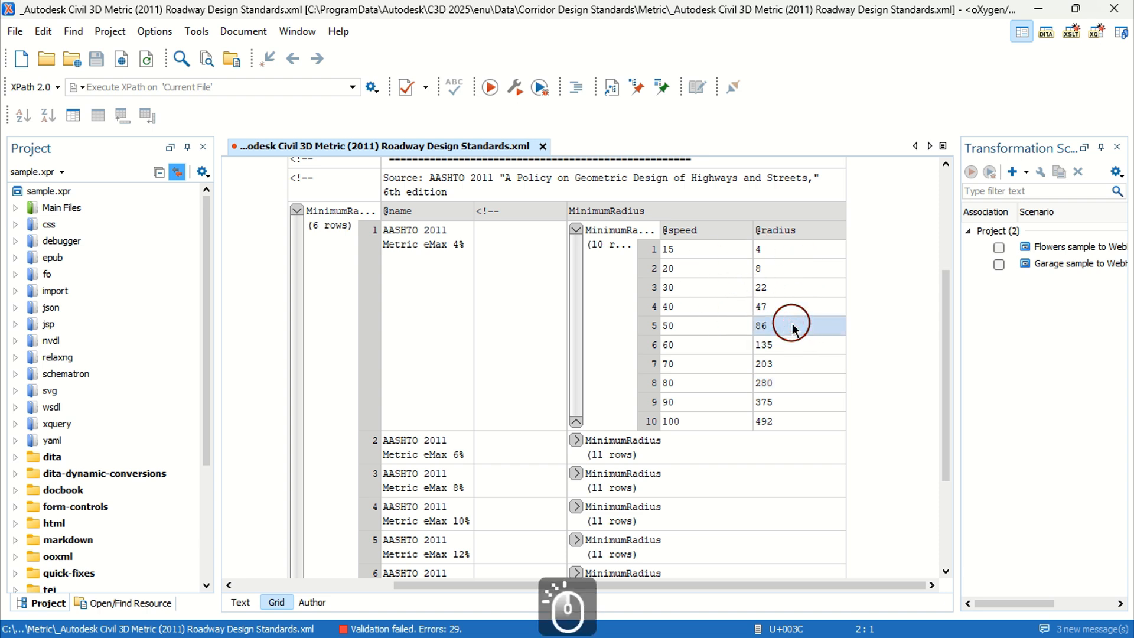
pyautogui.write('80')
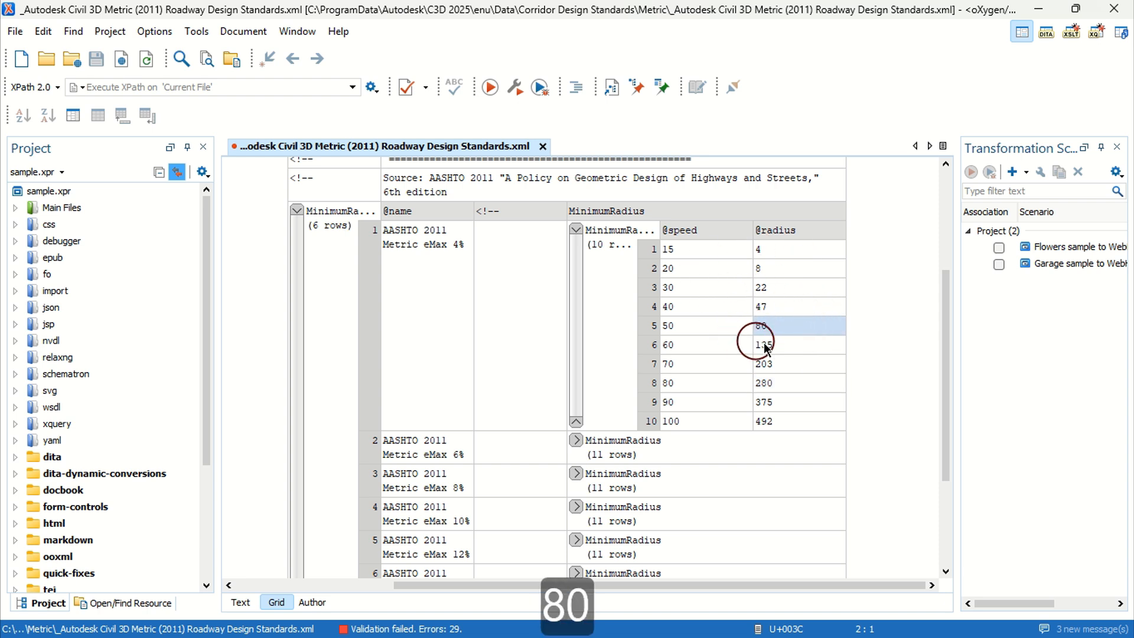
pyautogui.press('BackSpace')
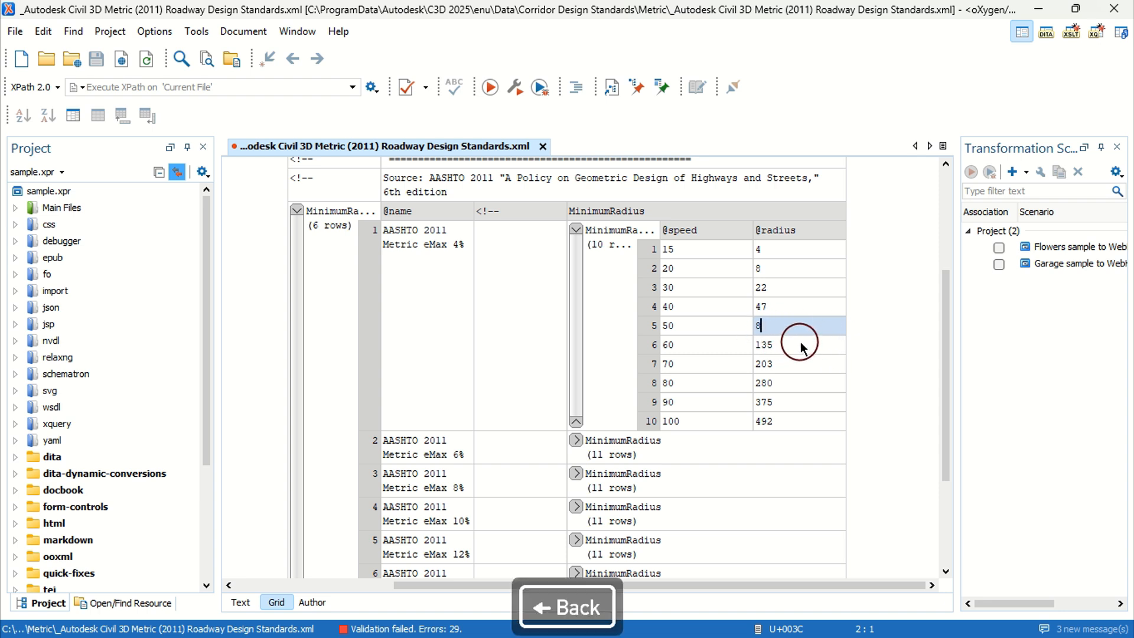
pyautogui.write('6')
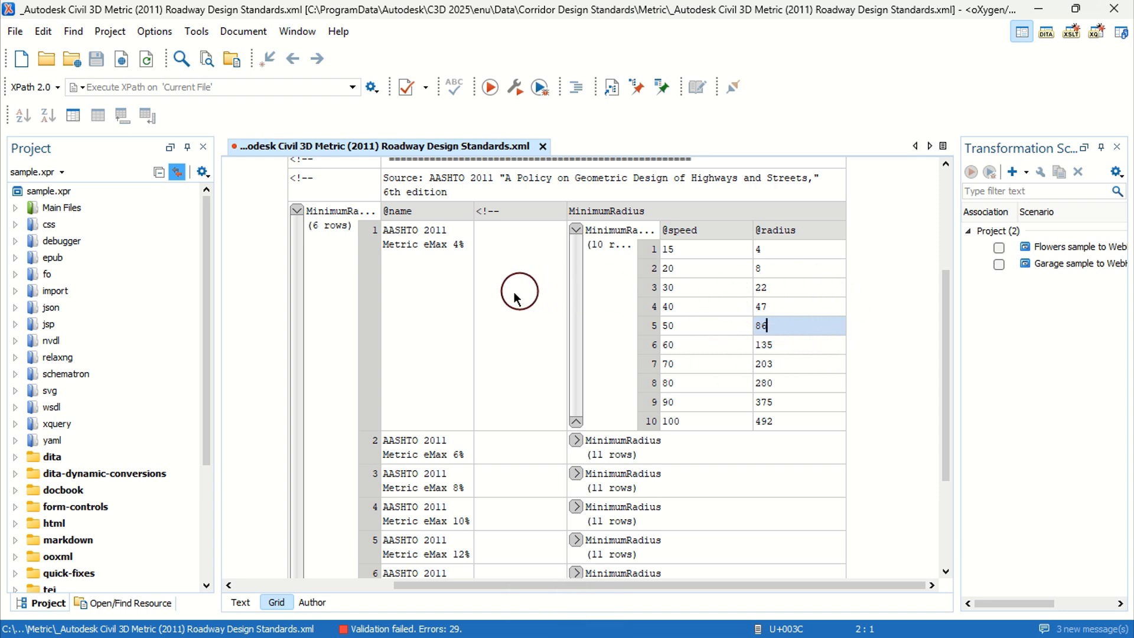
# Step: Collapse the Minimum Radius Tables section of Alignments
pyautogui.moveTo(693, 587); pyautogui.dragTo(542, 585)
pyautogui.scroll(3, 490, 425)
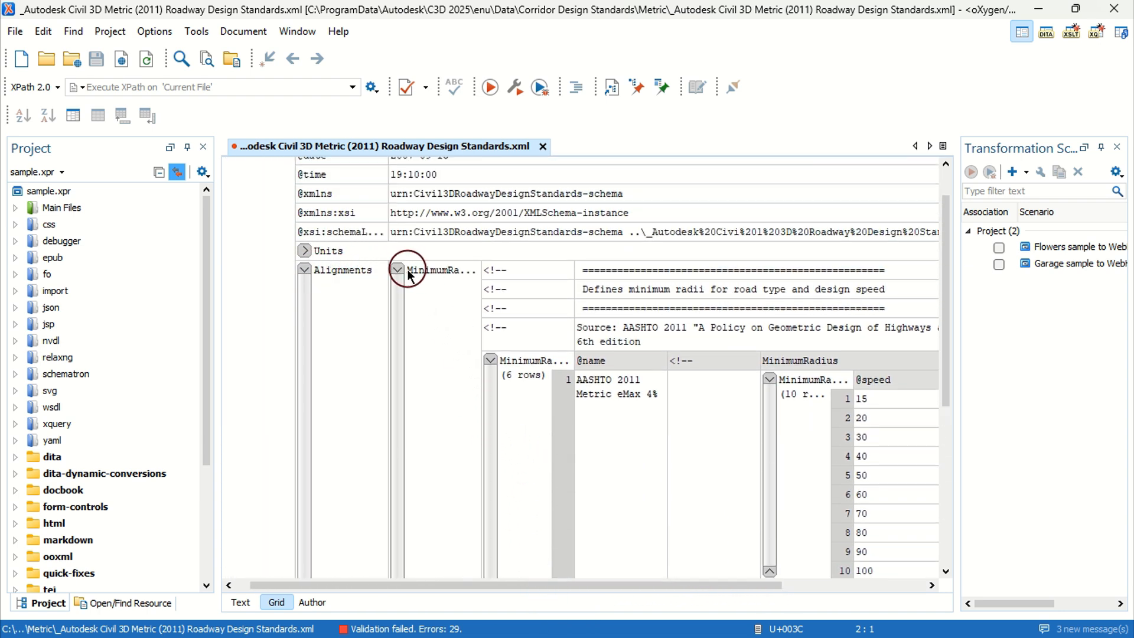
pyautogui.click(397, 270)
pyautogui.scroll(-1, 466, 293)
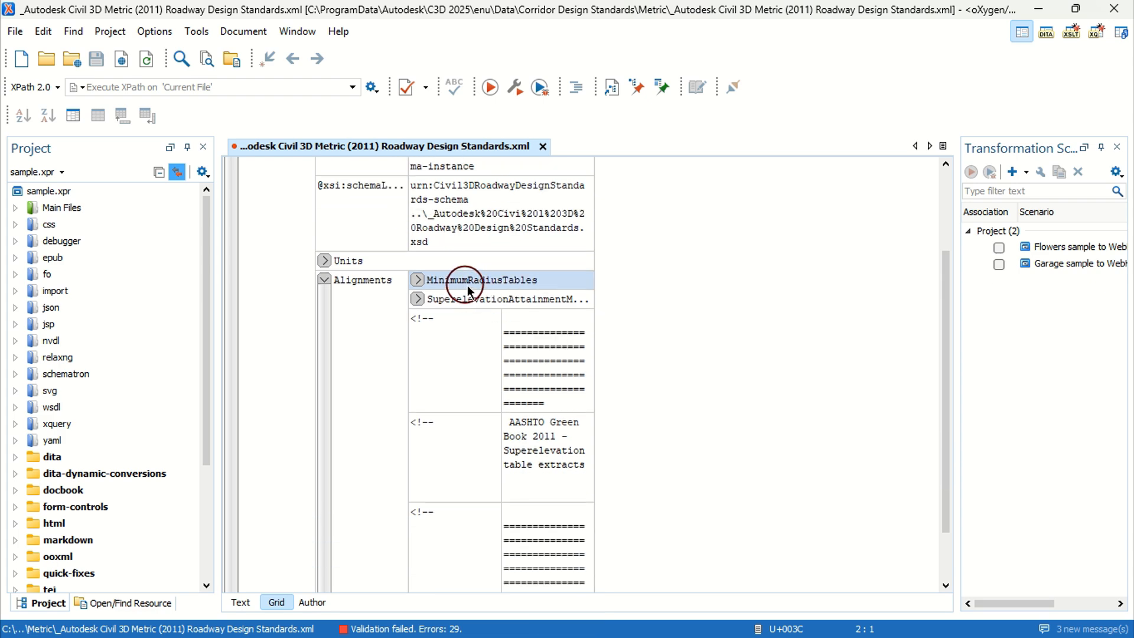
# Step: Expand Superelevation Attainment Methods and the planar roadway transition styles to review them
pyautogui.click(417, 298)
pyautogui.scroll(-3, 508, 298)
pyautogui.scroll(-12, 514, 298)
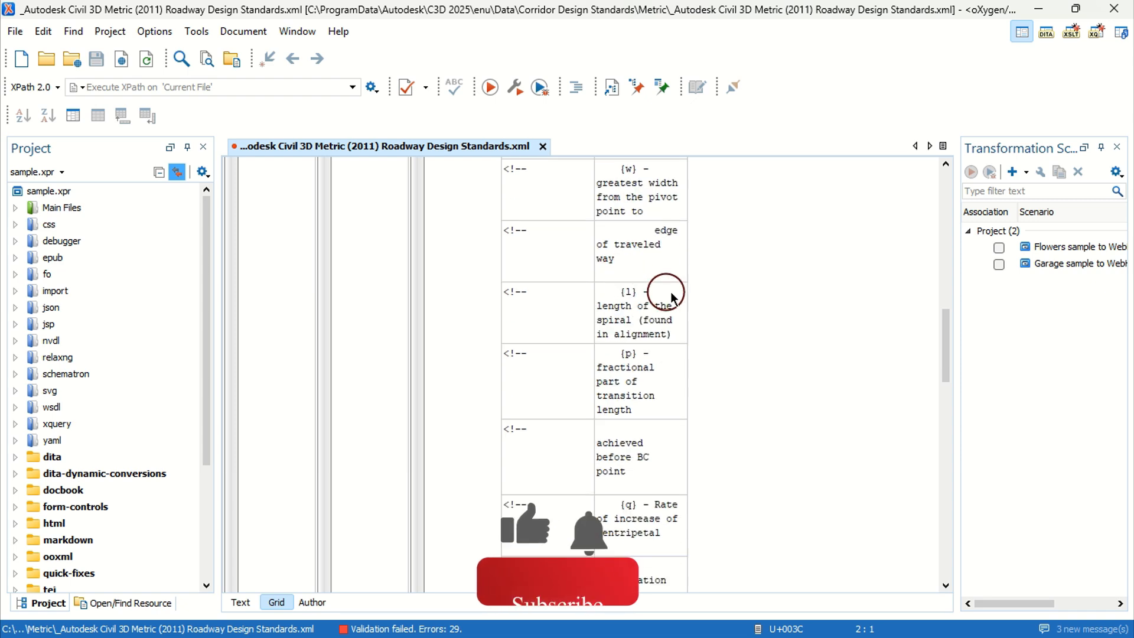
pyautogui.scroll(-12, 582, 334)
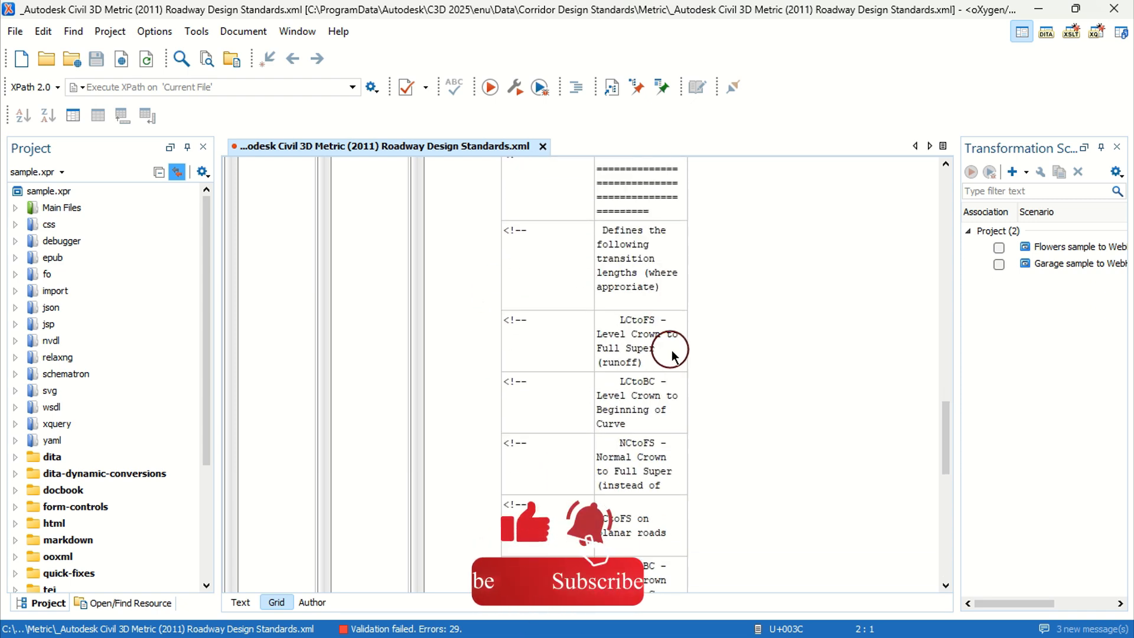
pyautogui.moveTo(944, 468); pyautogui.dragTo(951, 549)
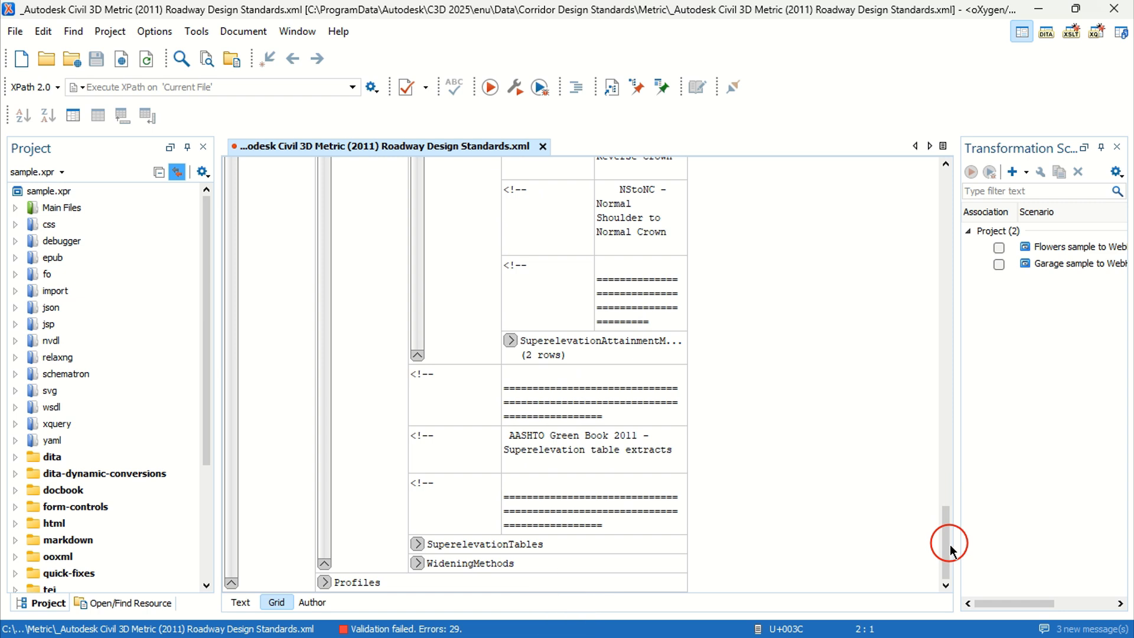
pyautogui.click(509, 340)
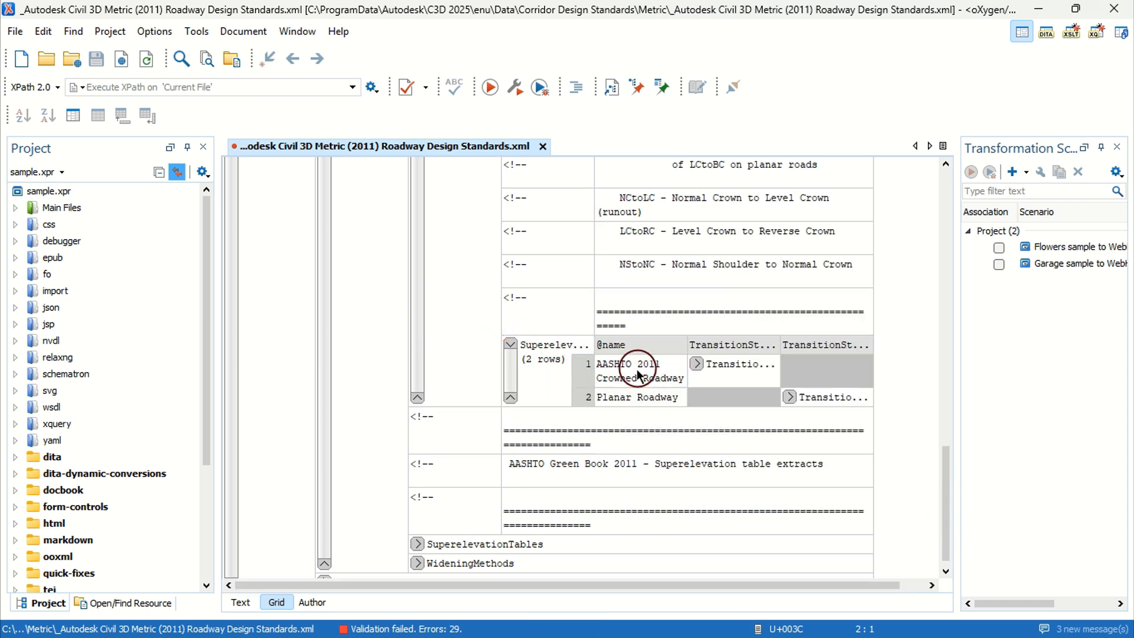
pyautogui.scroll(-1, 656, 377)
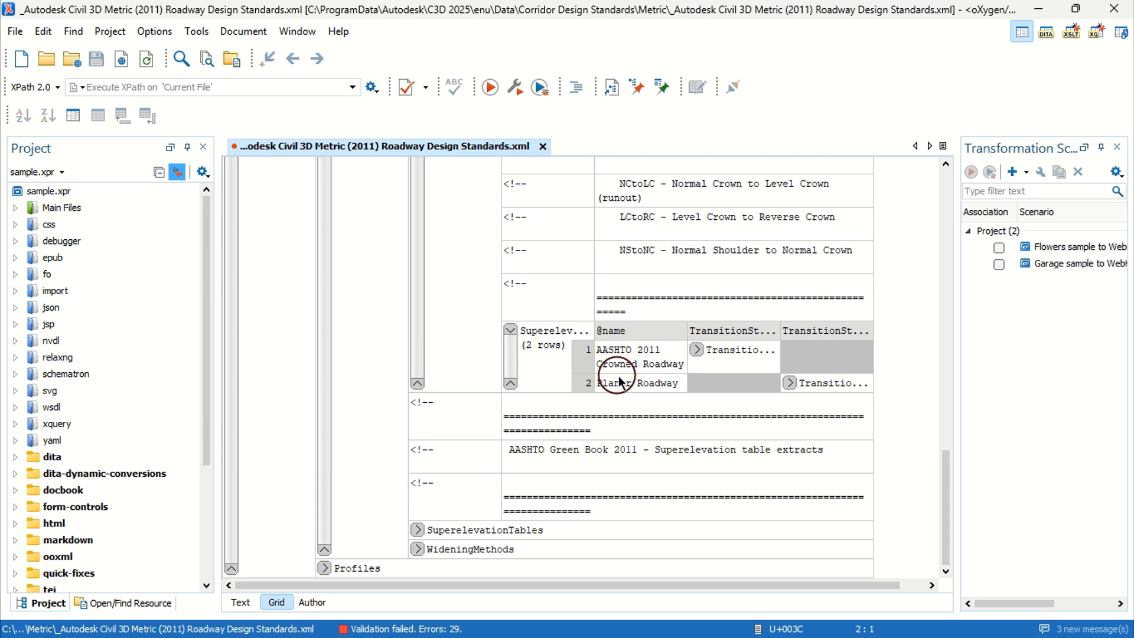
pyautogui.click(790, 383)
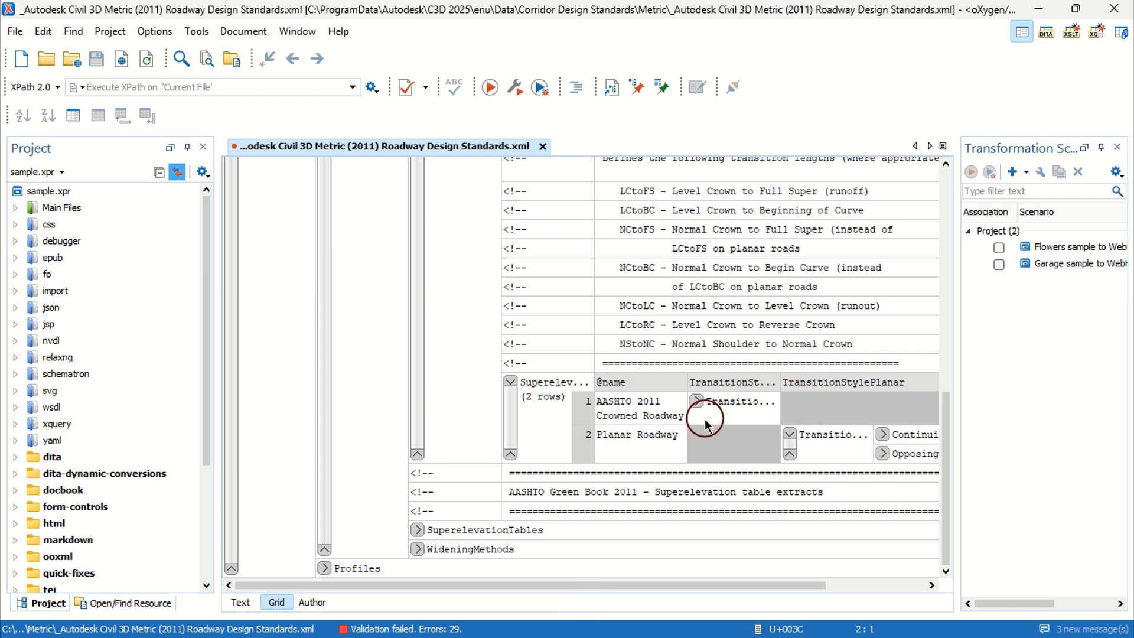
# Step: Collapse Alignments and expand Profiles down to the Minimum K Tables entries
pyautogui.click(324, 569)
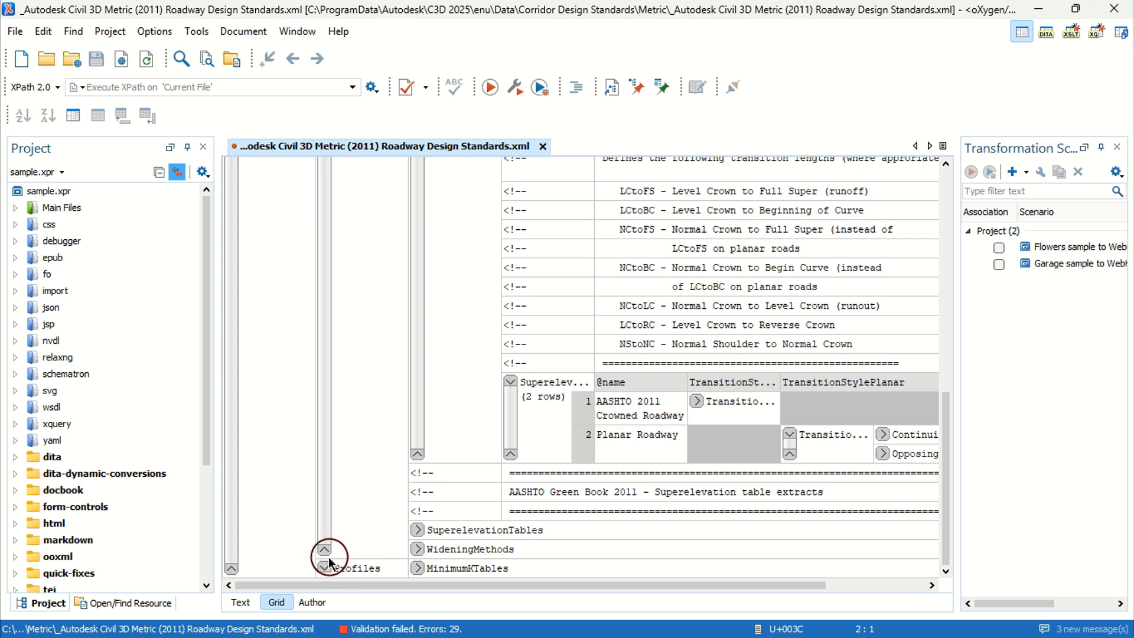
pyautogui.scroll(4, 398, 443)
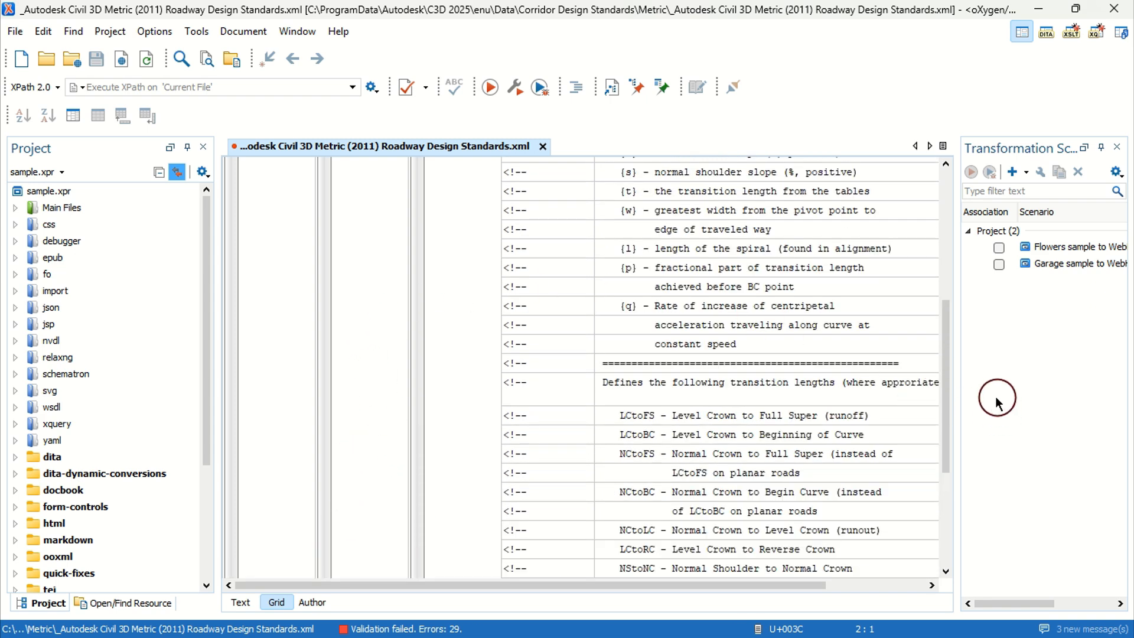
pyautogui.moveTo(944, 382); pyautogui.dragTo(939, 230)
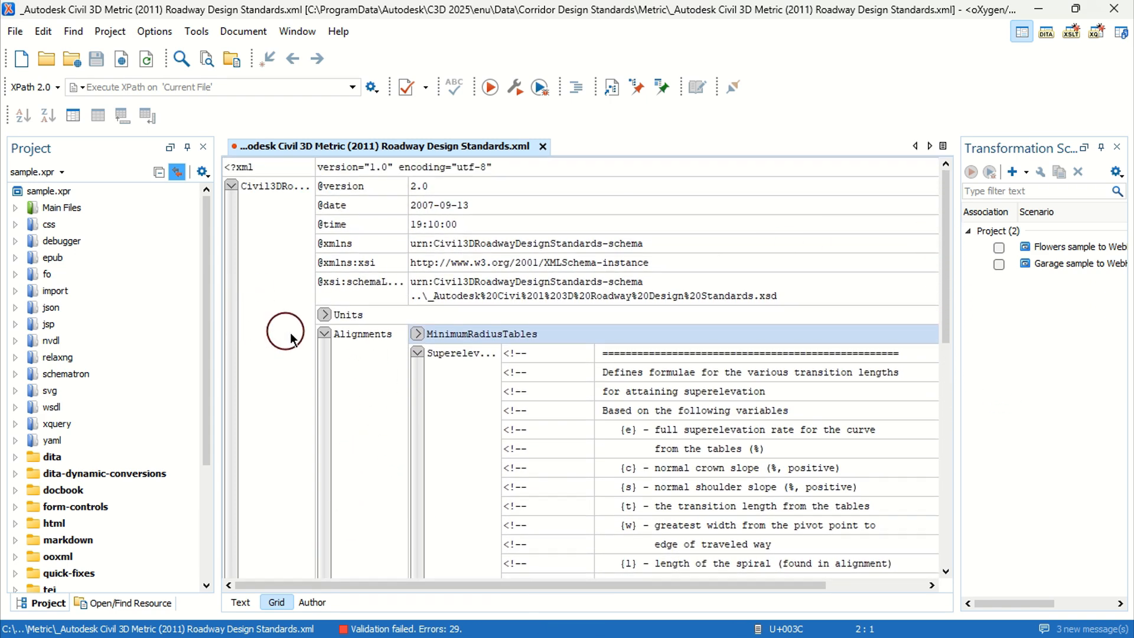
pyautogui.click(323, 335)
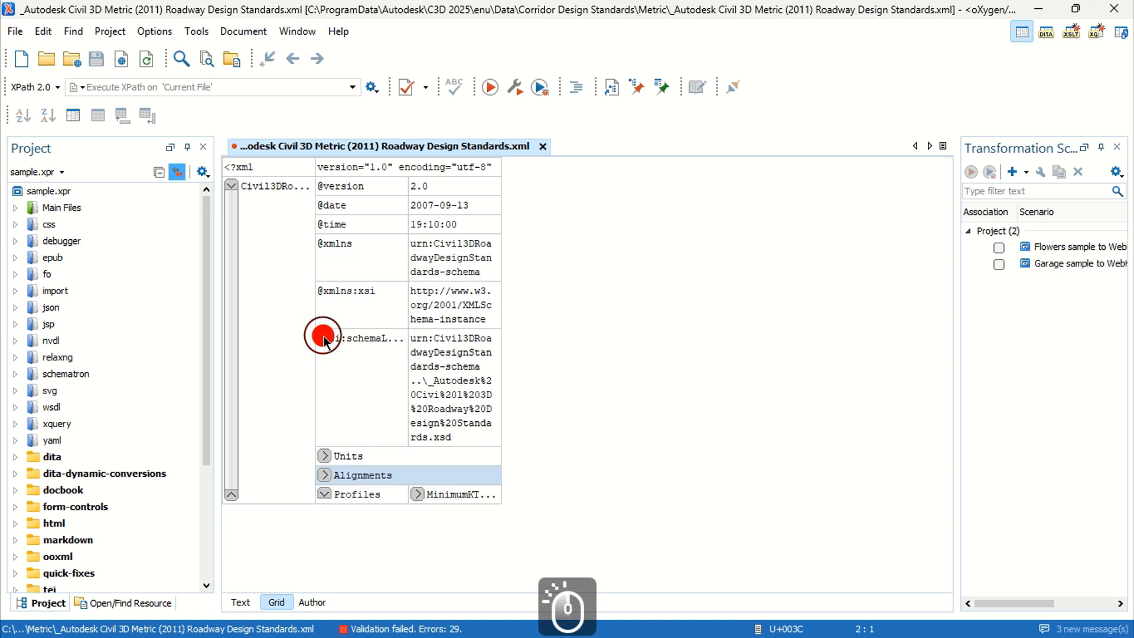
pyautogui.click(325, 496)
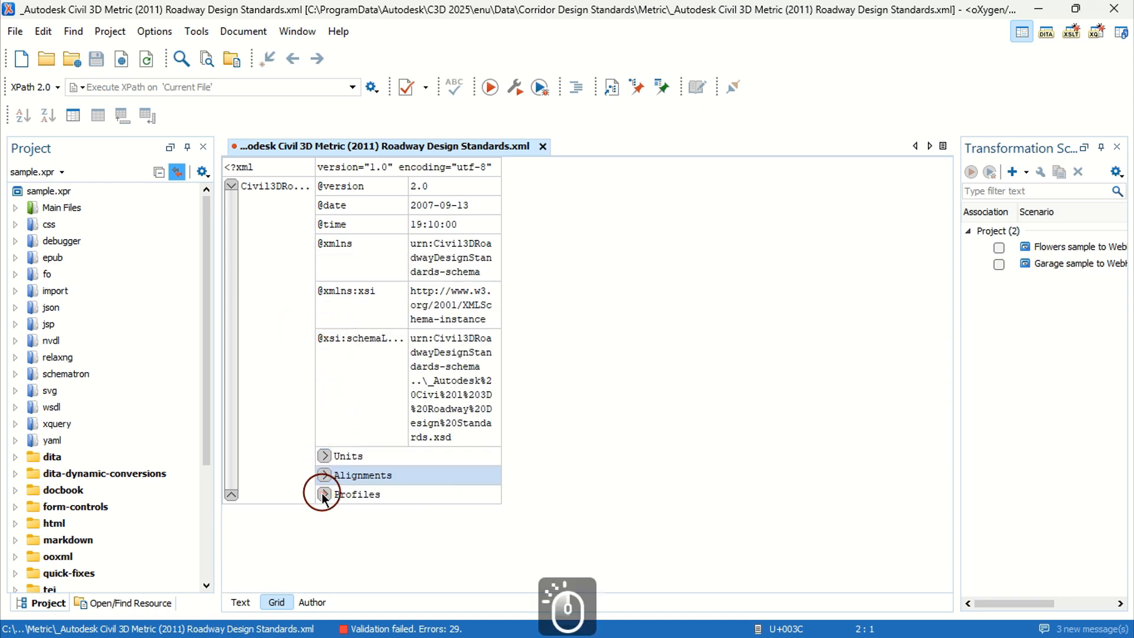
pyautogui.click(324, 496)
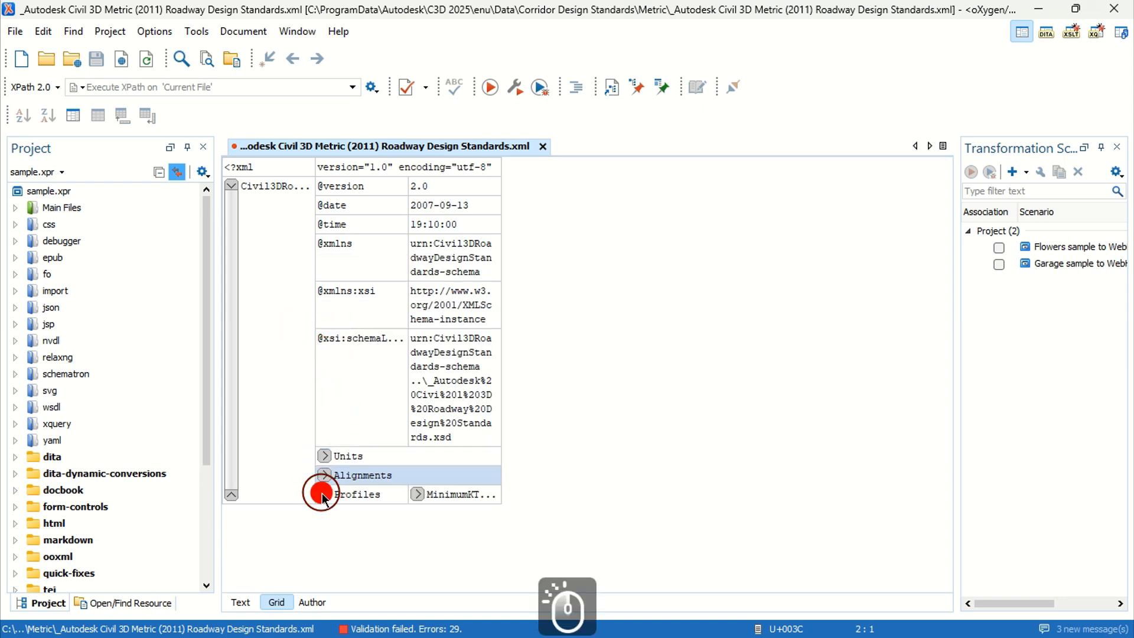
pyautogui.click(417, 495)
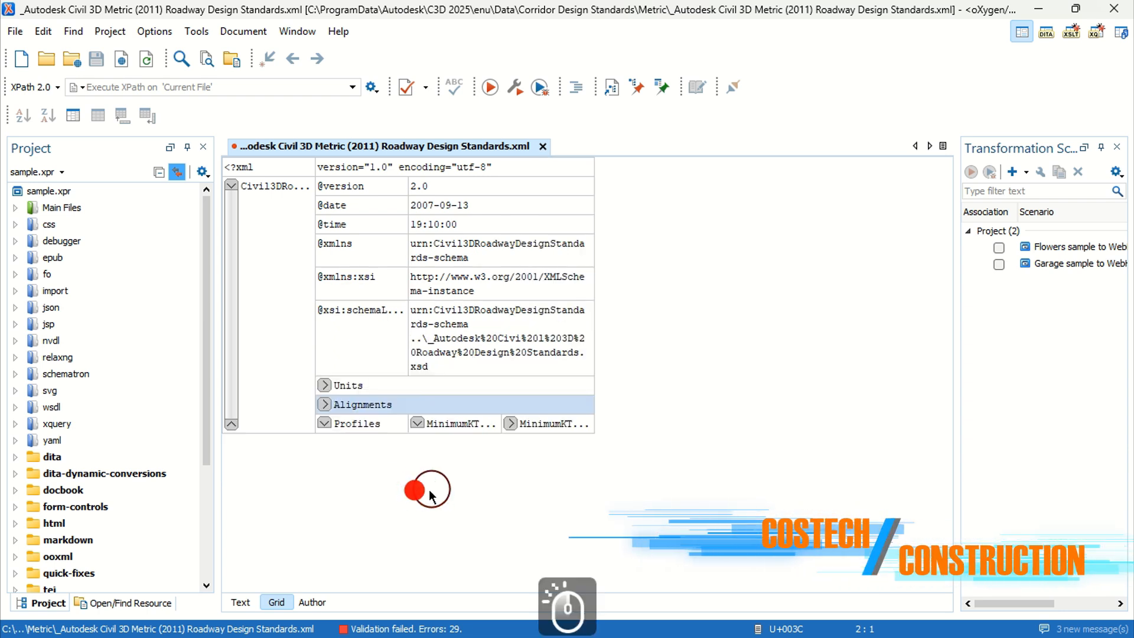
pyautogui.click(511, 420)
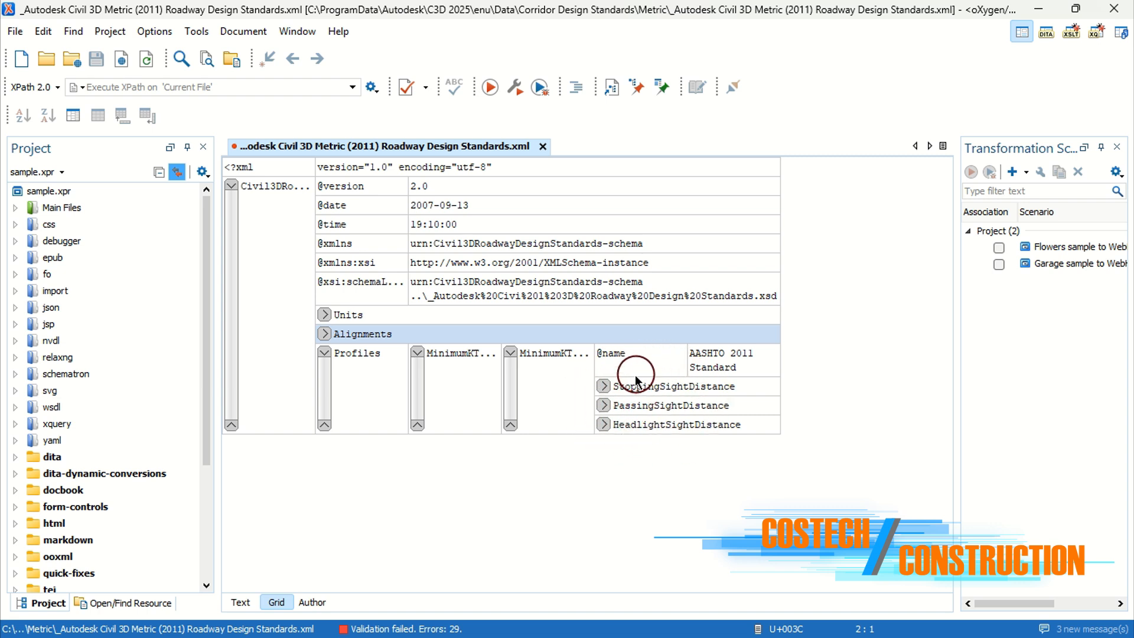
# Step: Expand the stopping, passing and headlight sight distance K tables and examine their speed and K values
pyautogui.click(603, 387)
pyautogui.scroll(-5, 650, 390)
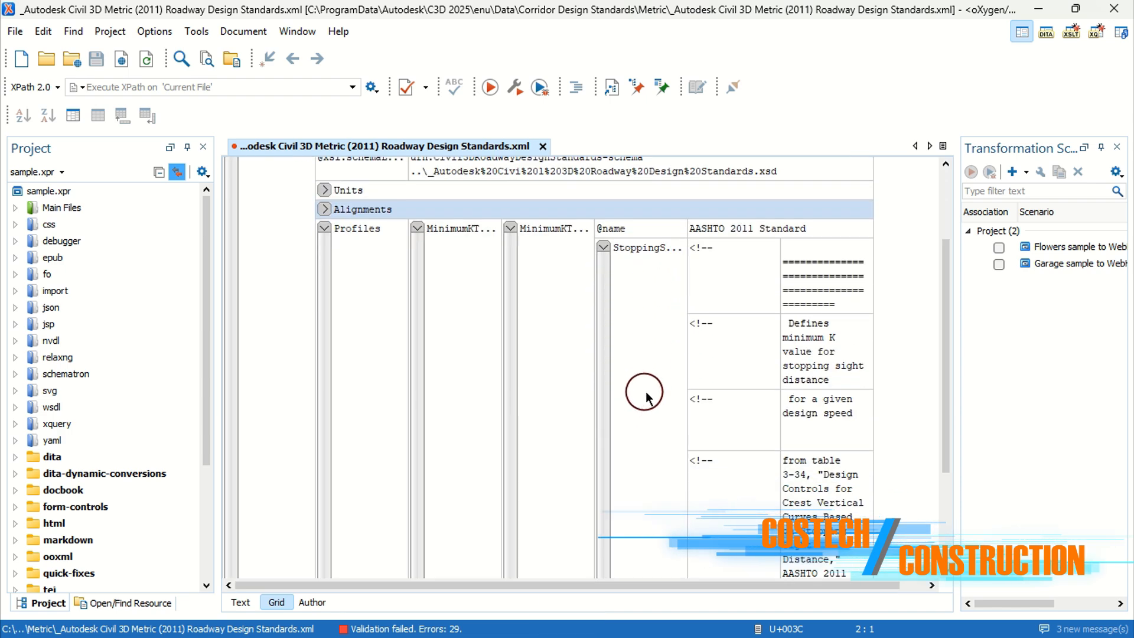
pyautogui.click(696, 516)
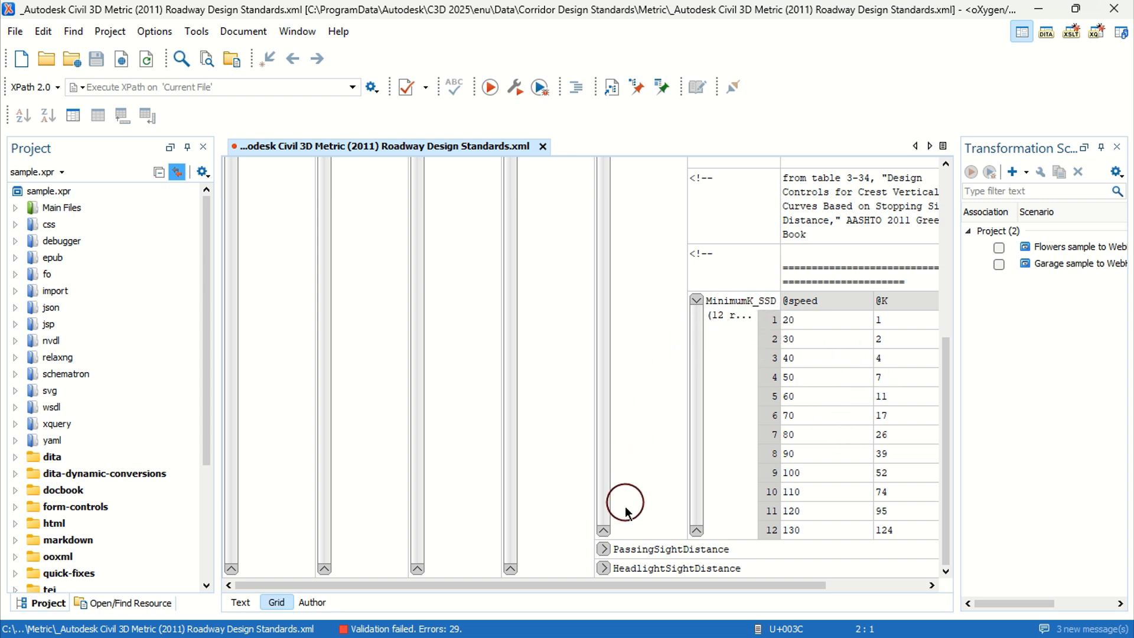
pyautogui.click(612, 551)
pyautogui.scroll(-4, 651, 450)
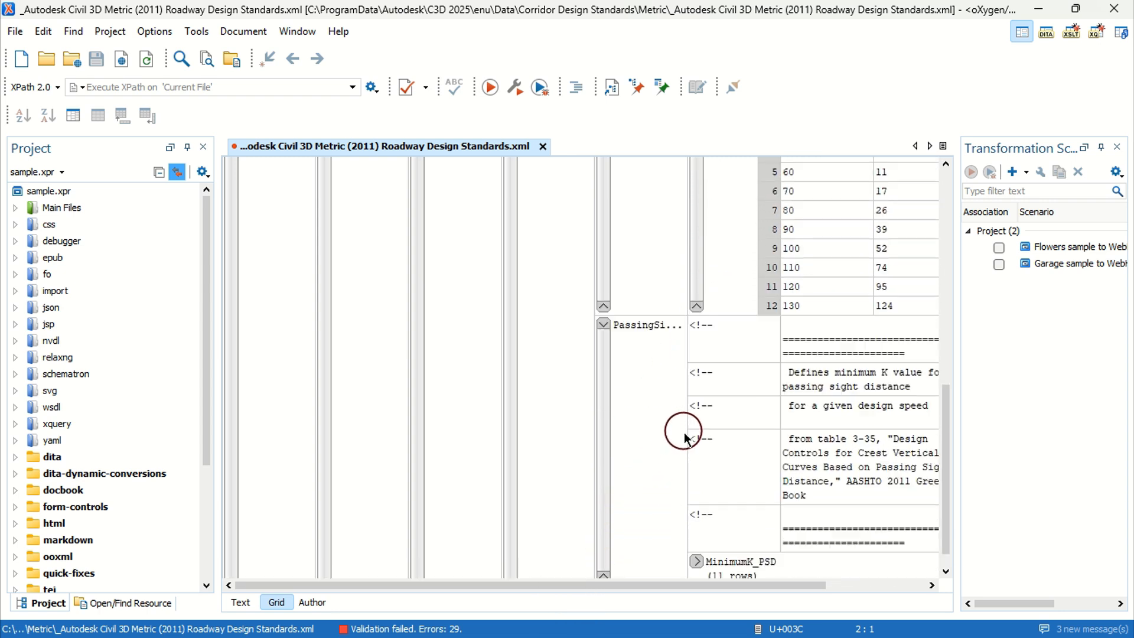
pyautogui.click(697, 535)
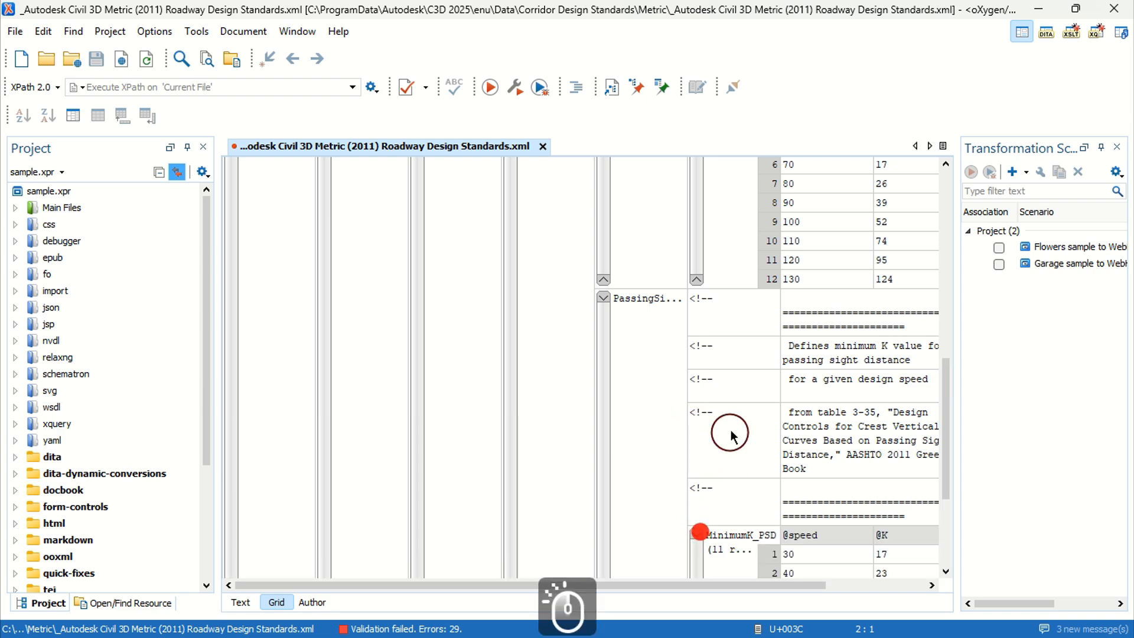
pyautogui.scroll(-3, 734, 405)
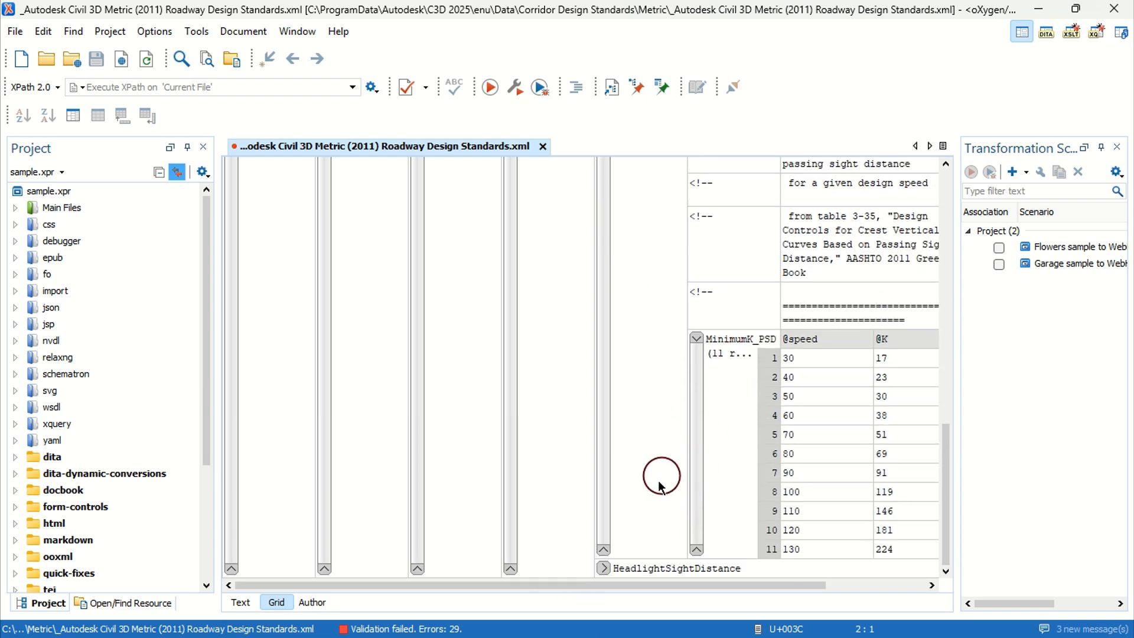
pyautogui.click(603, 569)
pyautogui.scroll(-2, 675, 378)
pyautogui.scroll(-2, 675, 378)
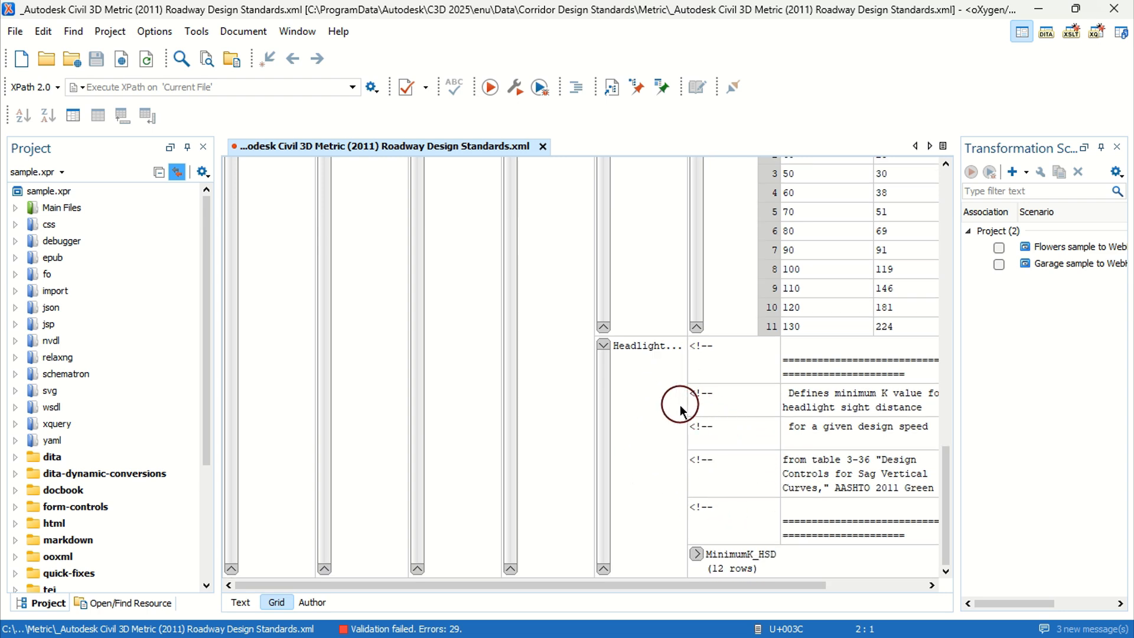
pyautogui.scroll(10, 594, 373)
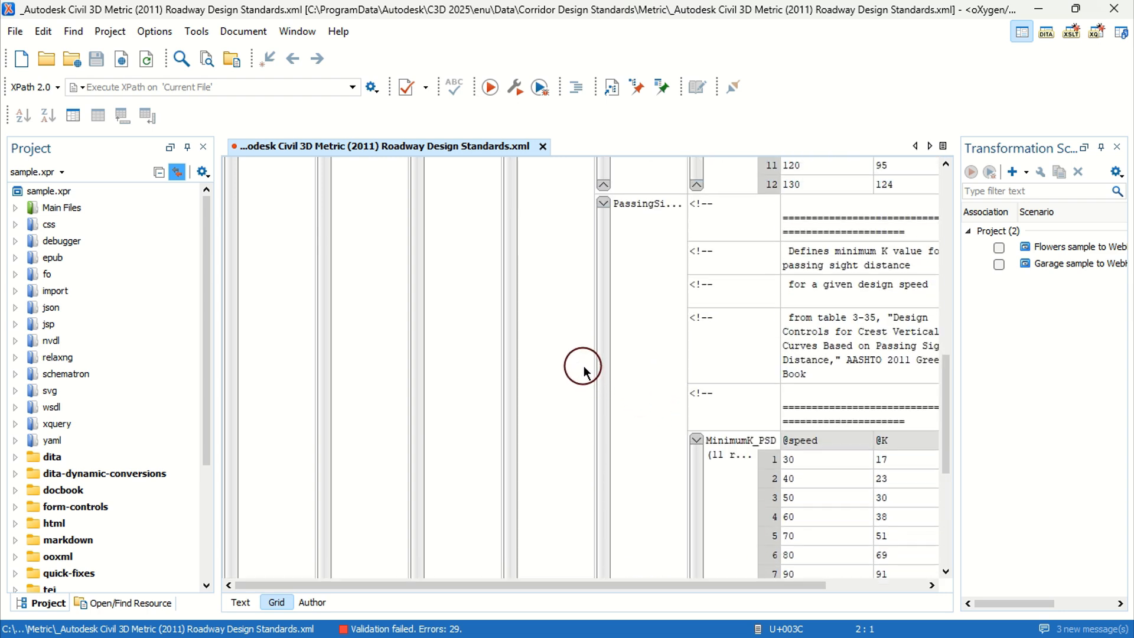
pyautogui.scroll(5, 584, 370)
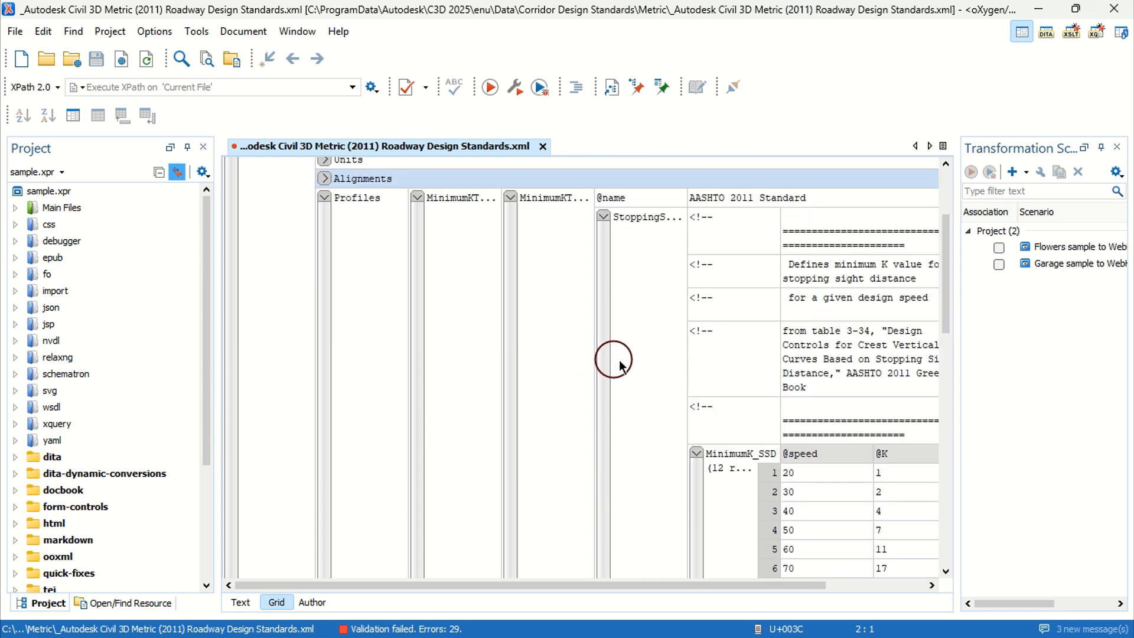
# Step: Collapse the three sight distance groups and the Minimum K Tables entry
pyautogui.click(604, 317)
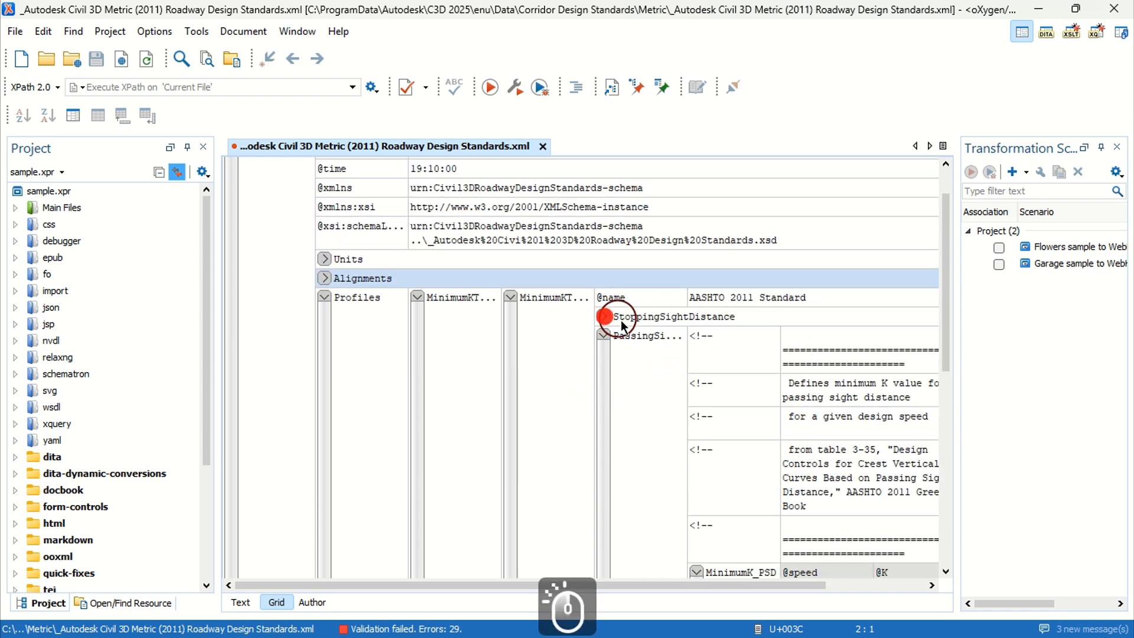
pyautogui.click(604, 336)
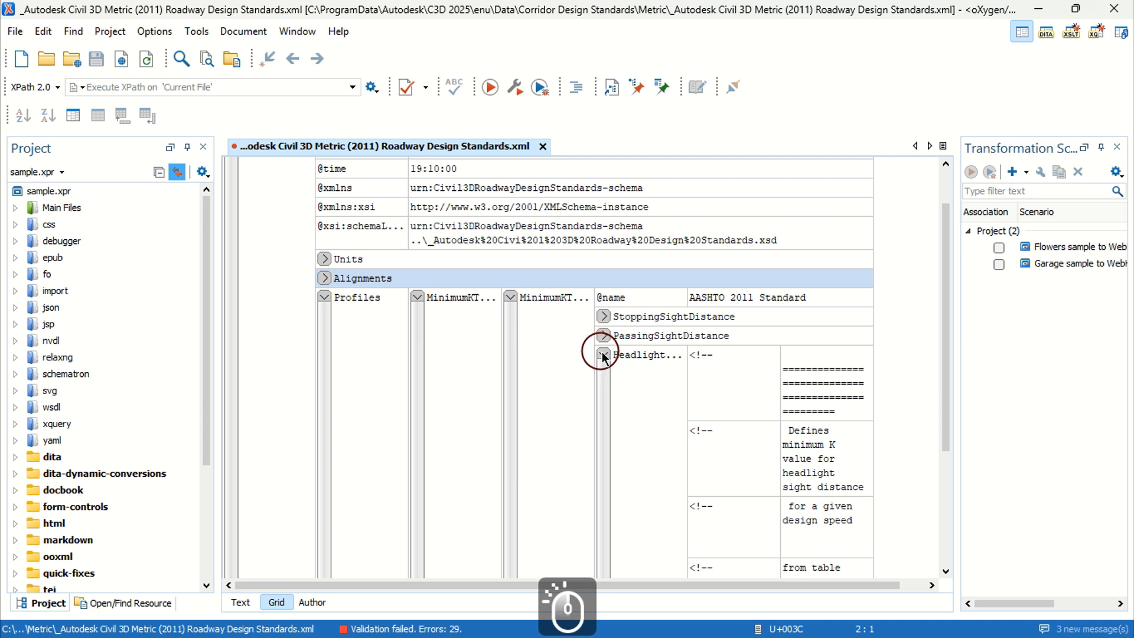
pyautogui.click(603, 354)
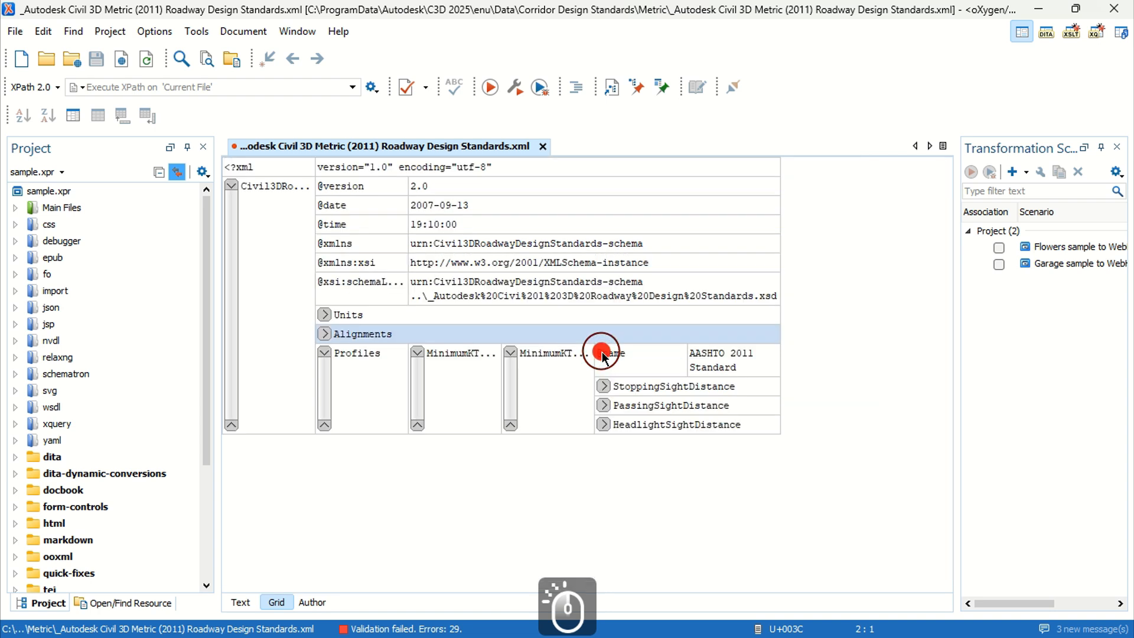
pyautogui.click(510, 353)
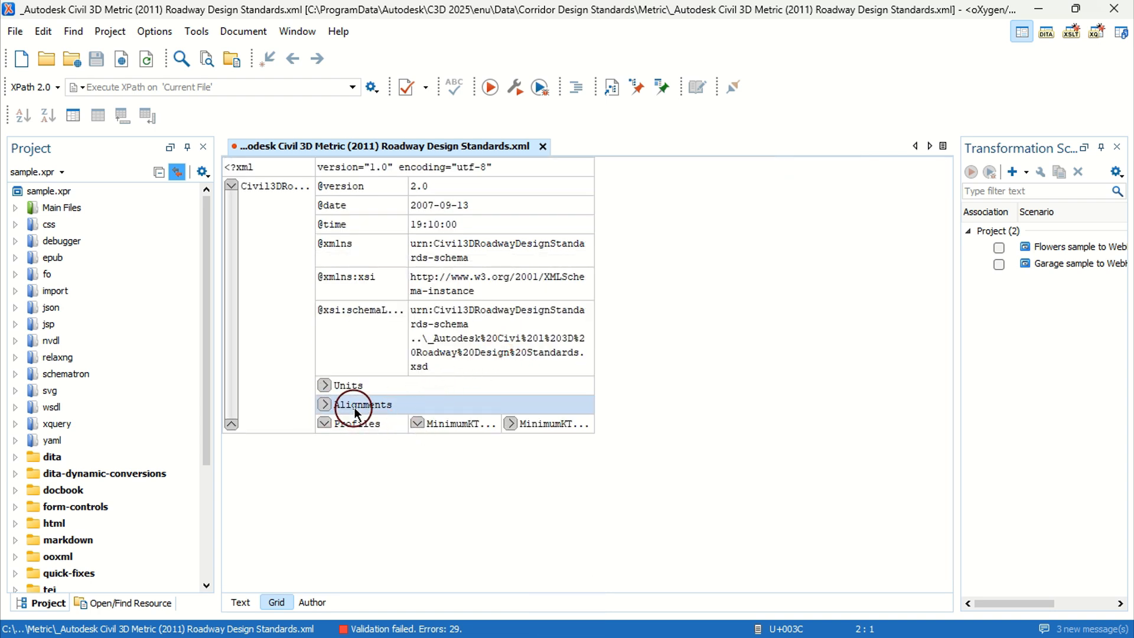